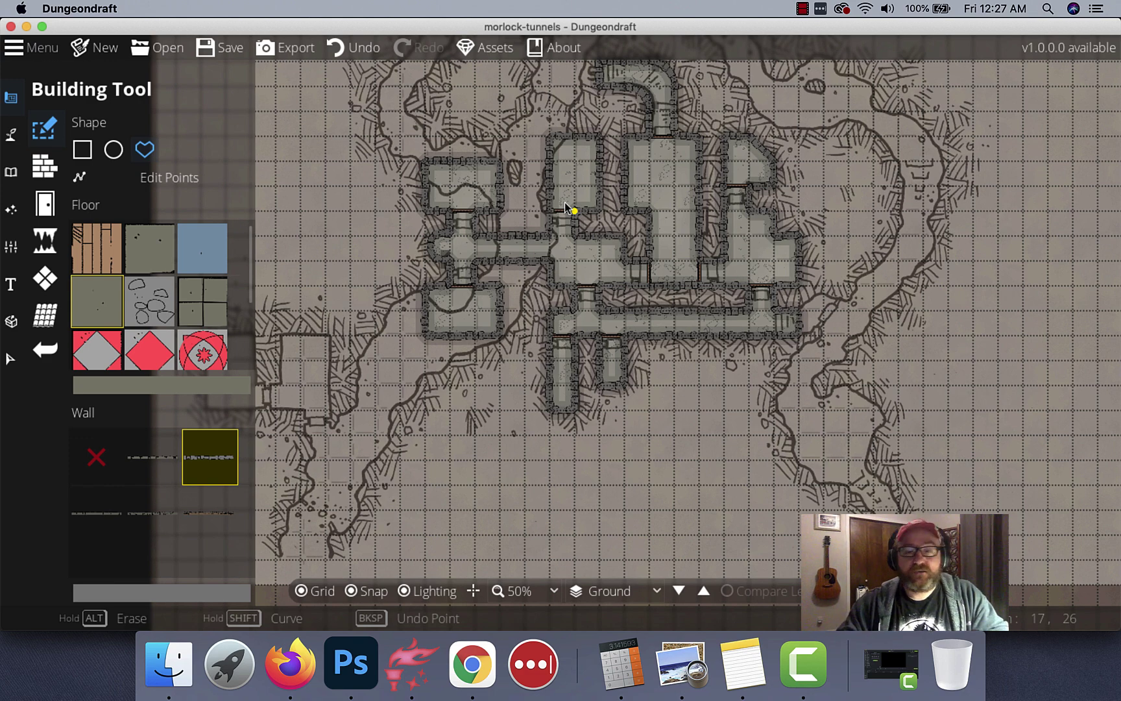
Fade the trace image to 0.01 opacity to check the built rooms, and bring it back to 0.34
drag(675, 318, 640, 398)
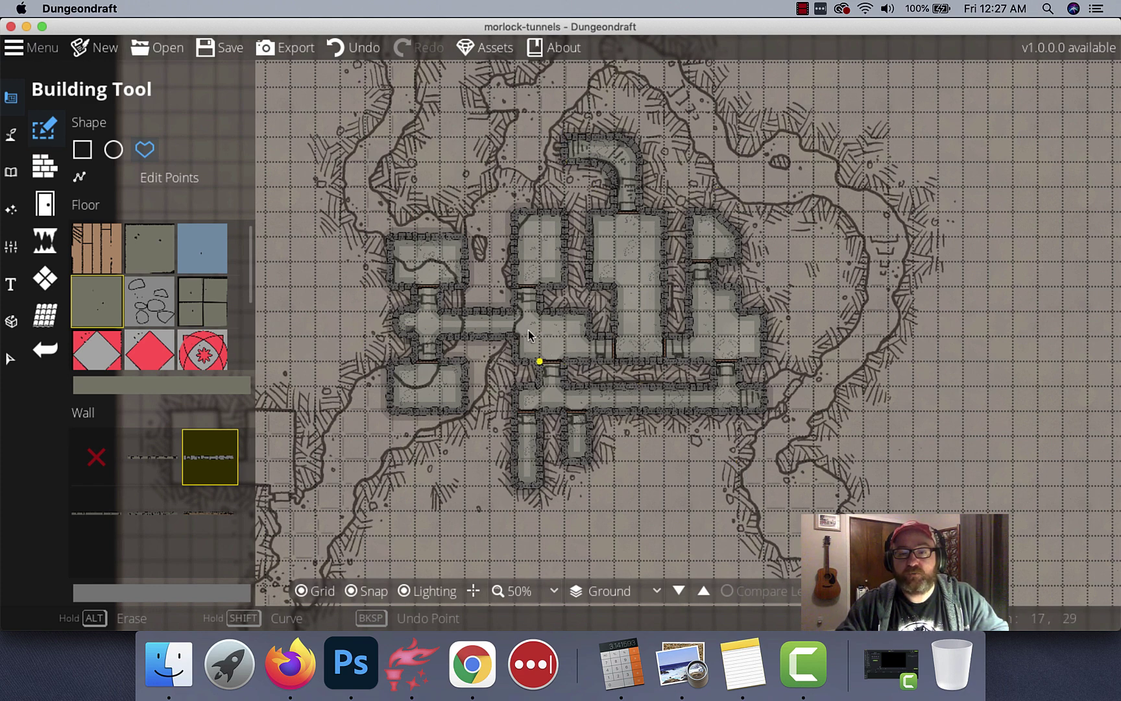
click(11, 247)
click(92, 206)
drag(114, 288, 75, 287)
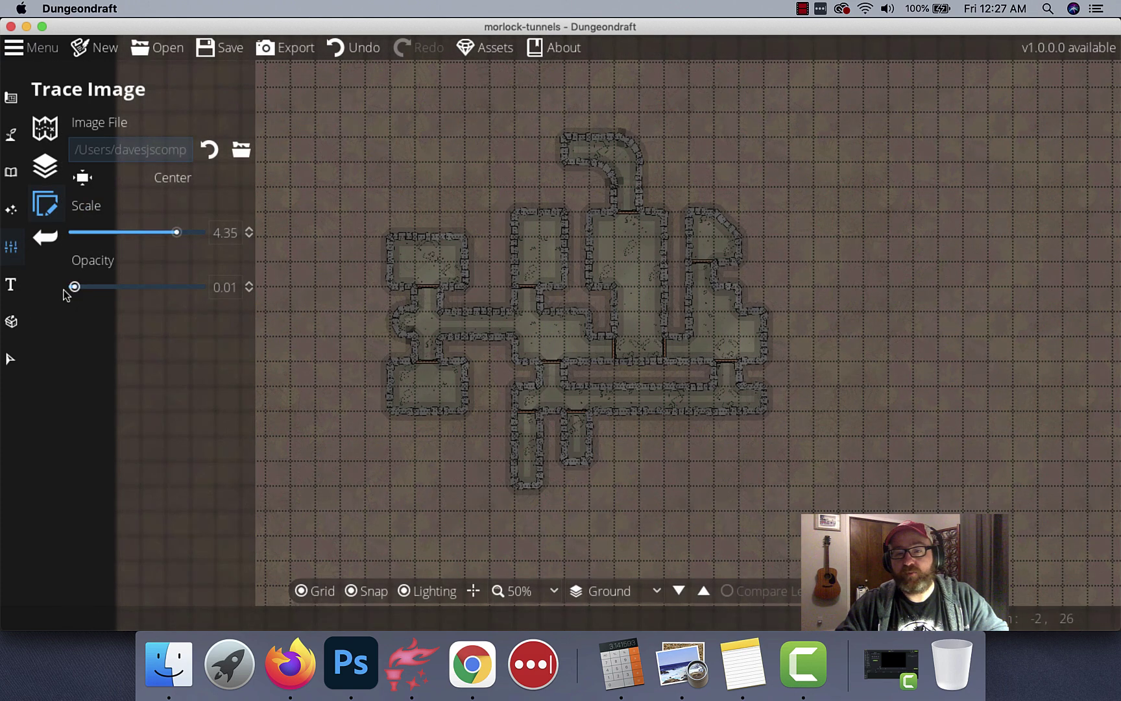
drag(75, 286, 115, 286)
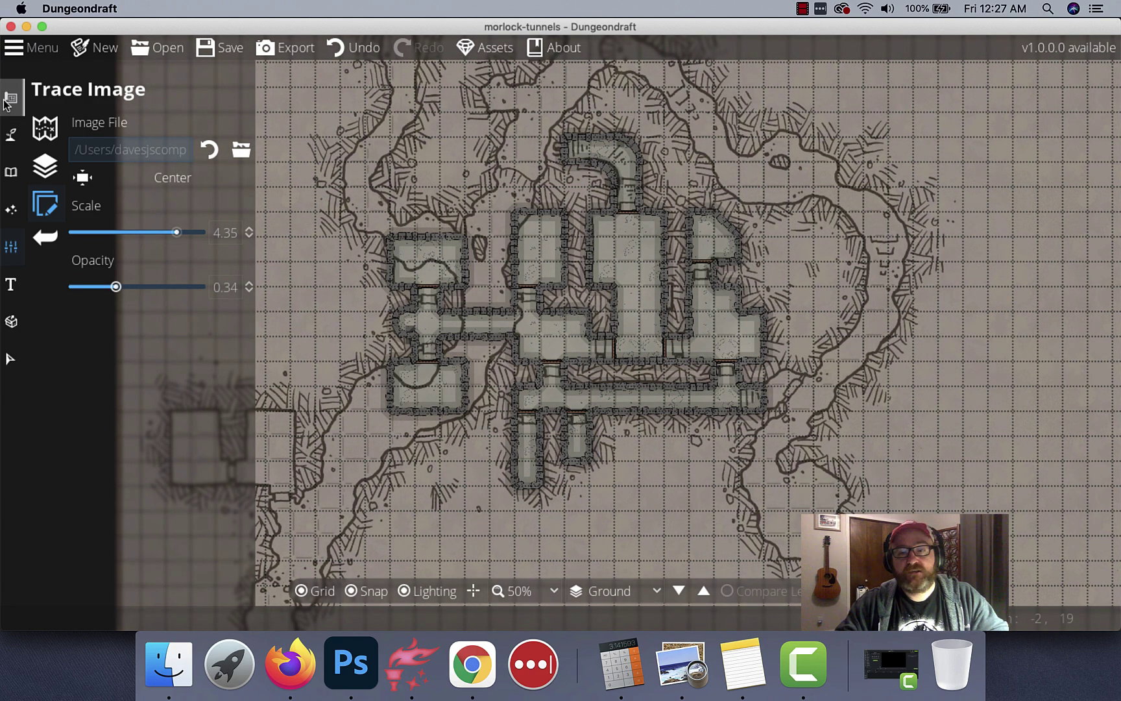
Examine the natural cave tunnels surrounding the built rooms on the traced map
drag(613, 230, 462, 505)
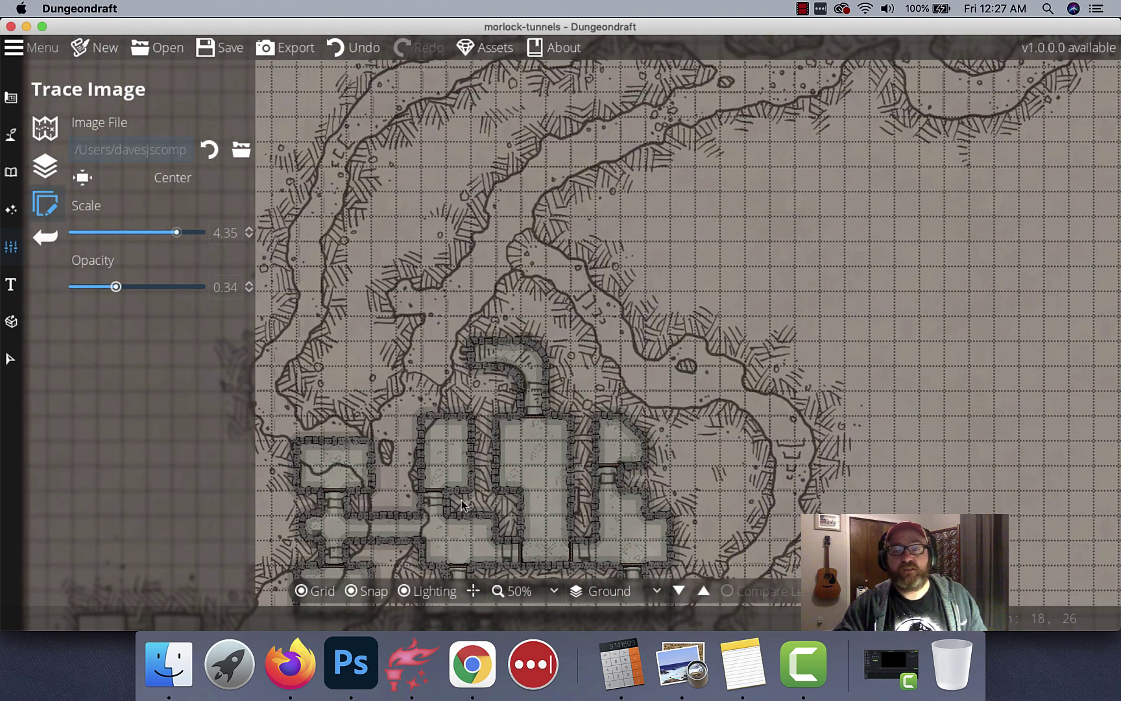
mouse_move(572, 256)
mouse_down()
mouse_move(373, 441)
mouse_move(441, 394)
mouse_move(483, 233)
mouse_up()
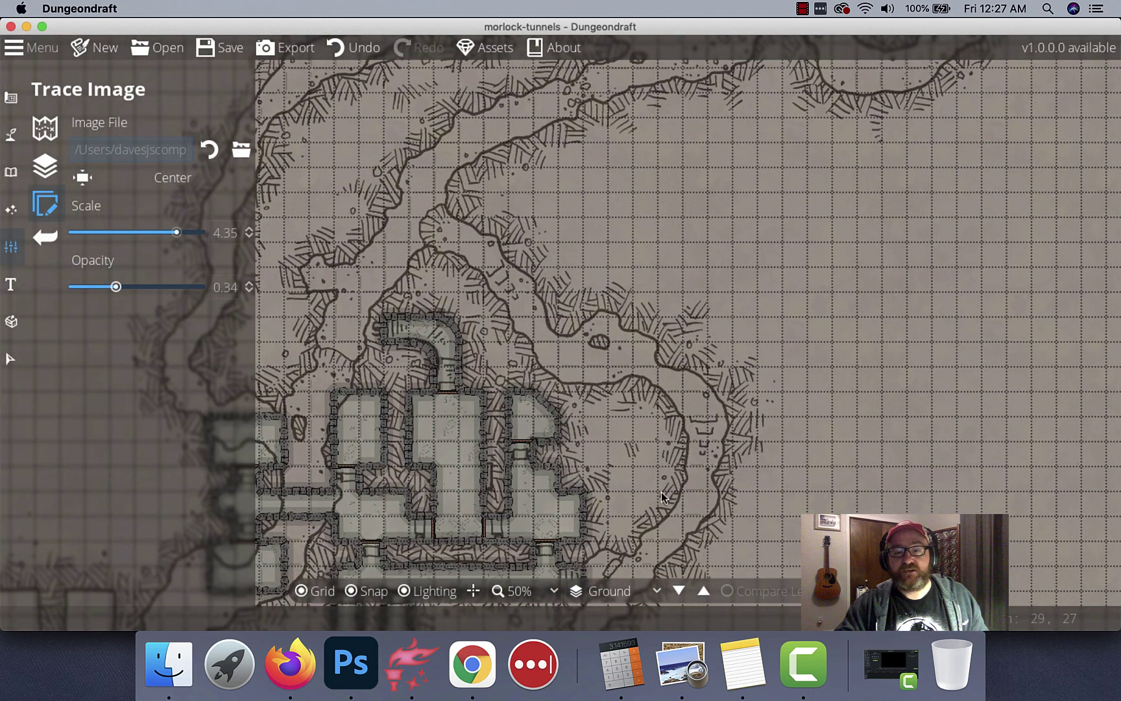
drag(662, 497, 710, 310)
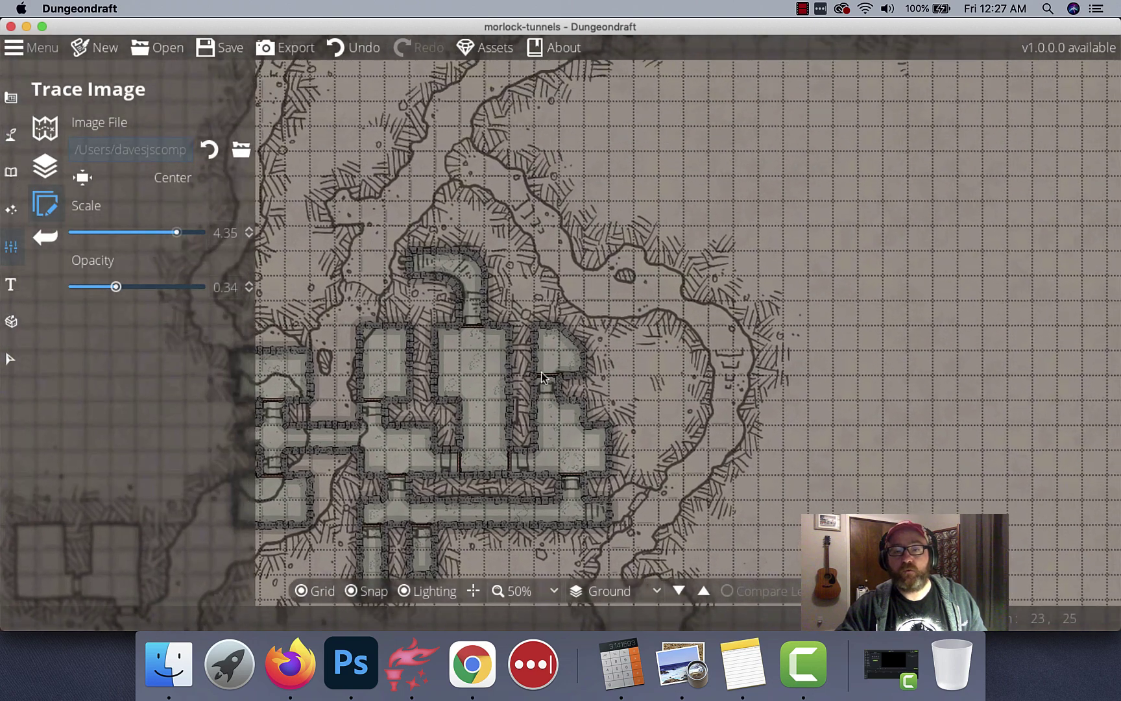
scroll(516, 335, down, 3)
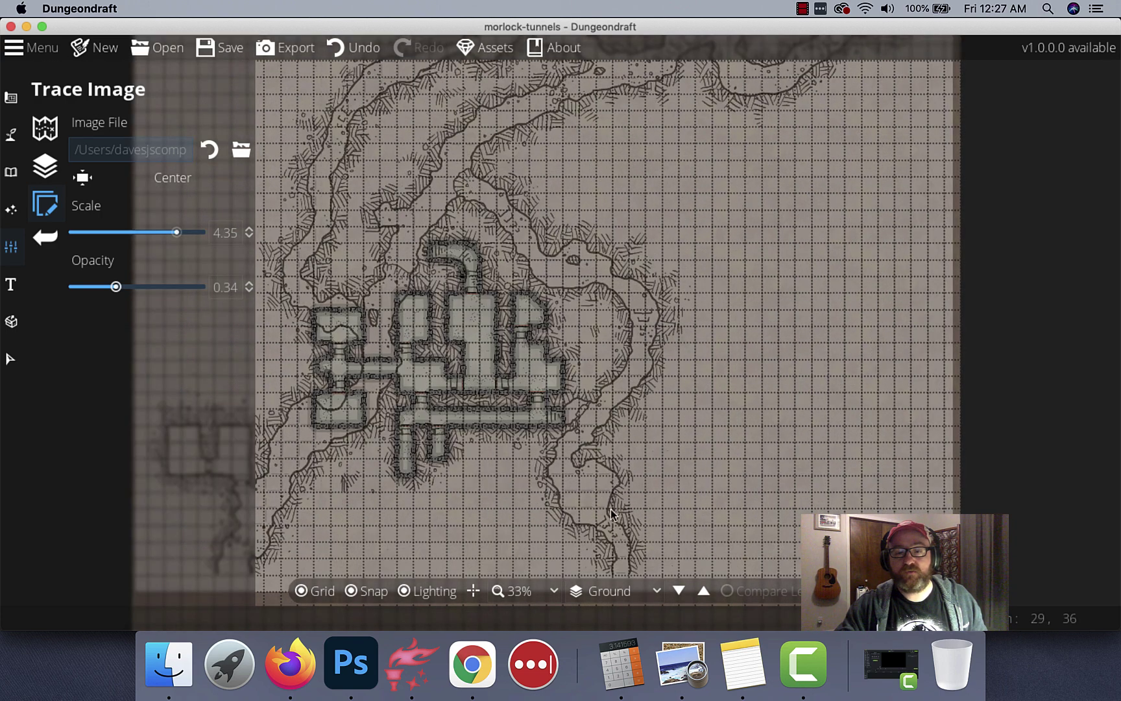
scroll(610, 512, down, 3)
scroll(525, 325, up, 5)
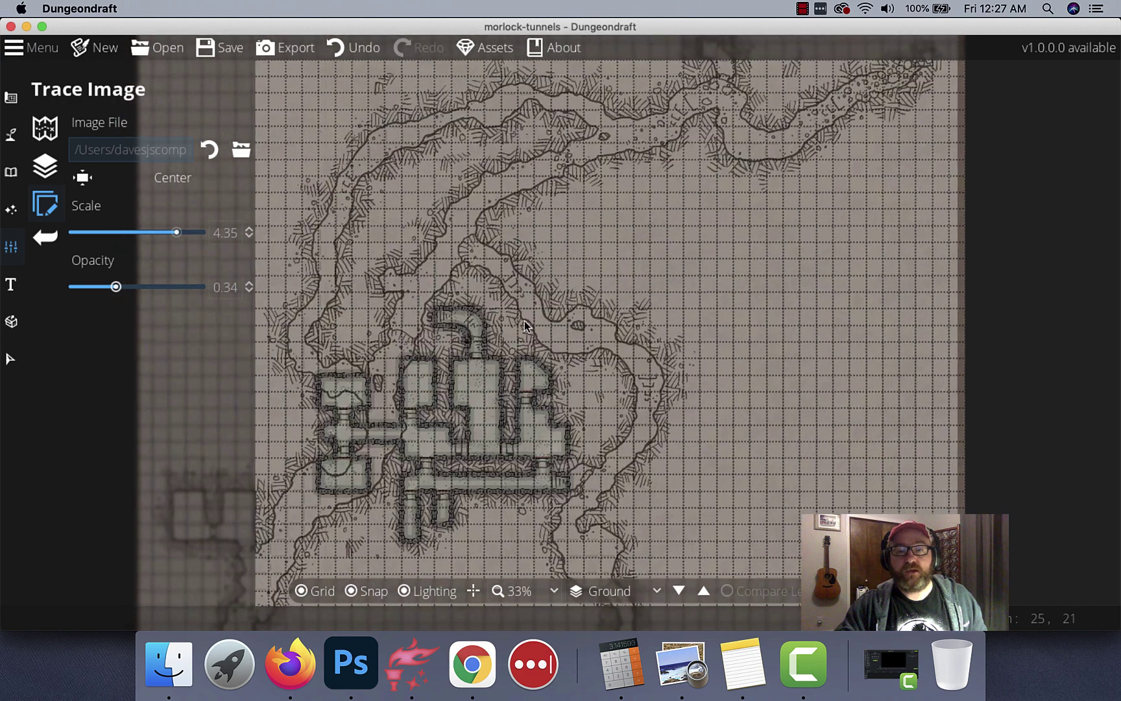
scroll(525, 325, up, 5)
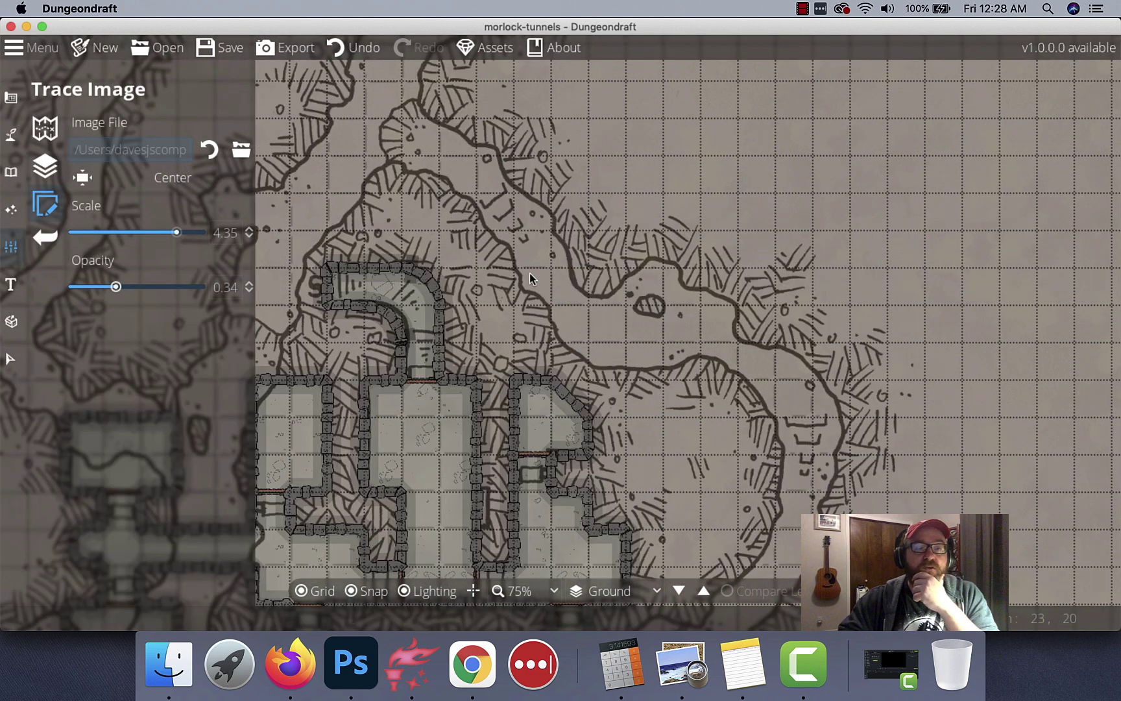
Dig a short cave opening off the east end of the long lower corridor with the smallest Cave Brush size
click(11, 101)
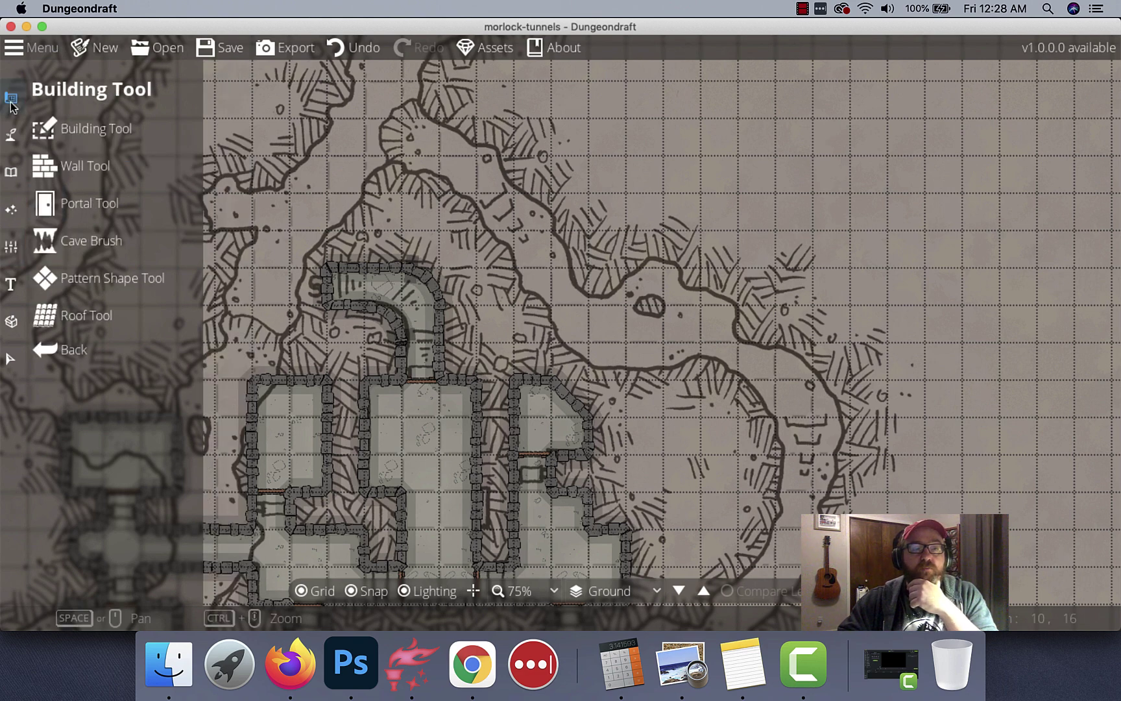
click(115, 242)
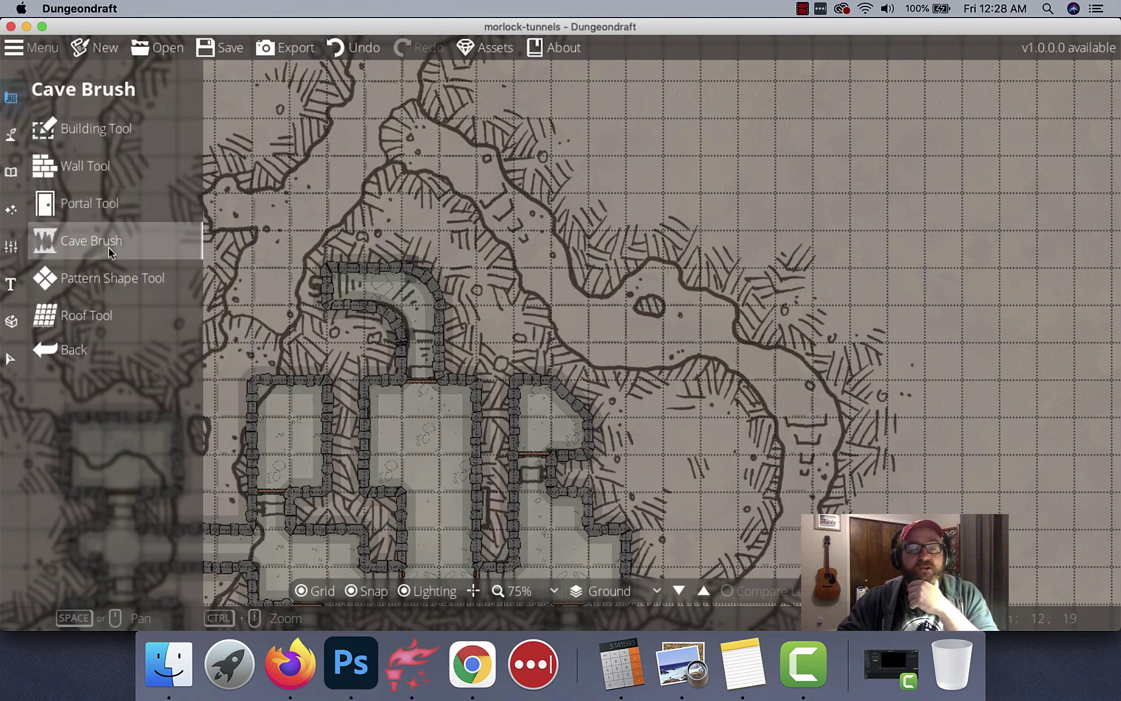
click(109, 250)
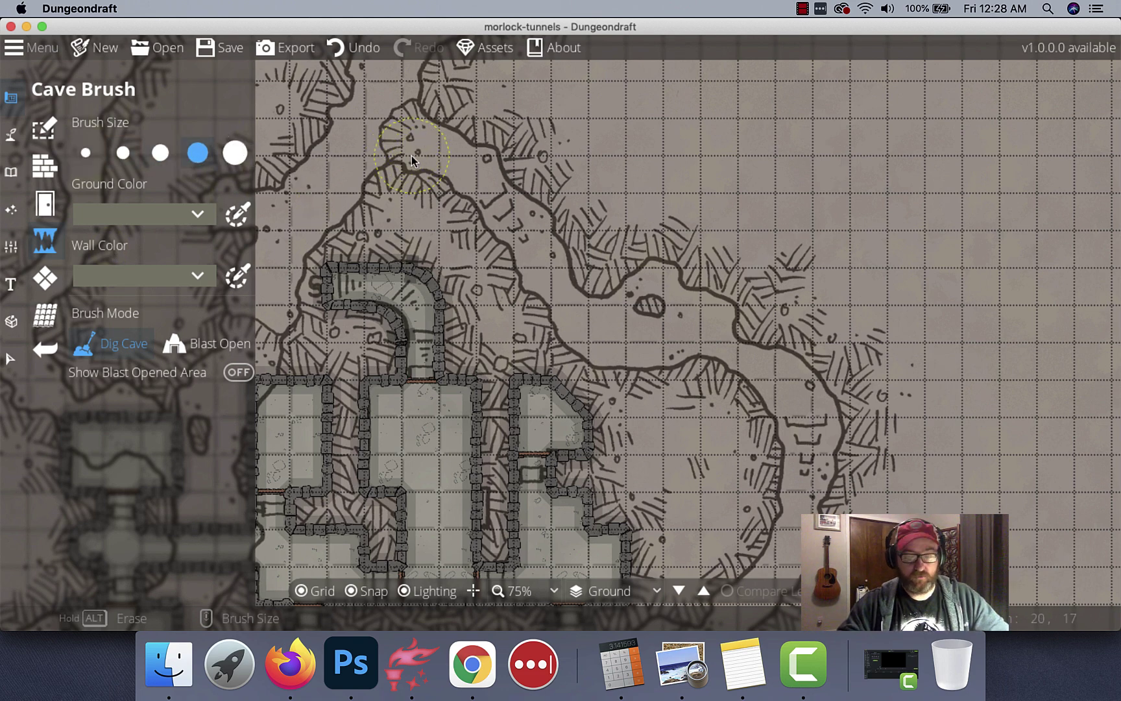
scroll(411, 159, down, 1)
scroll(410, 159, up, 3)
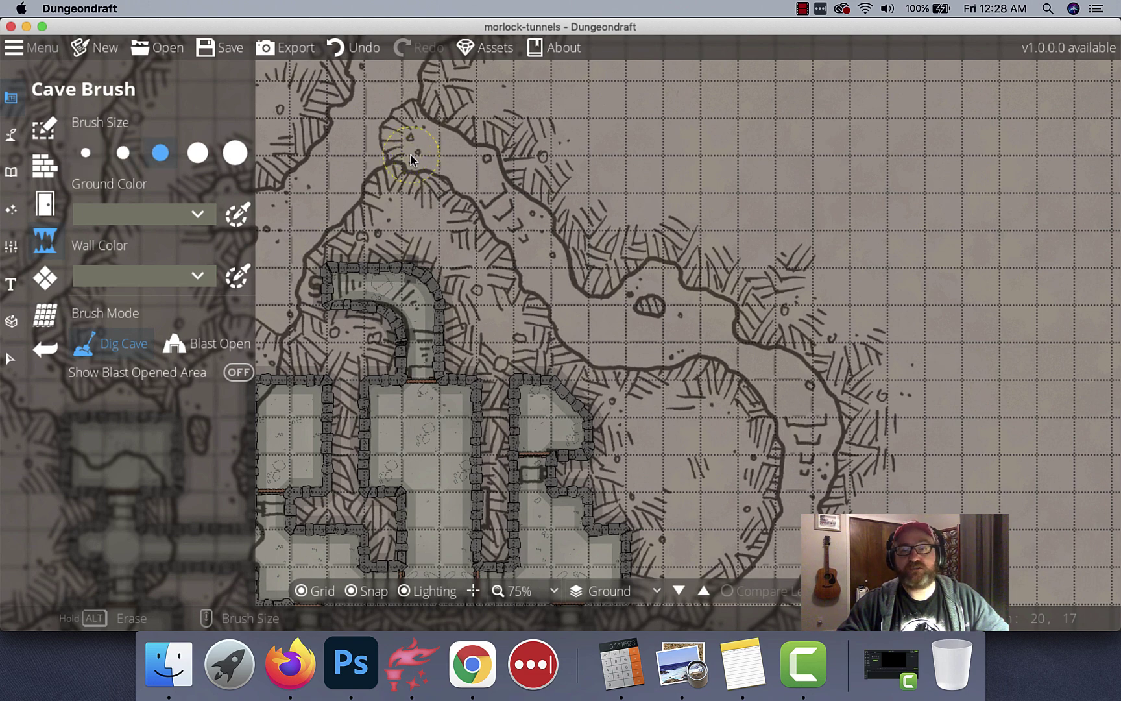
scroll(411, 159, down, 2)
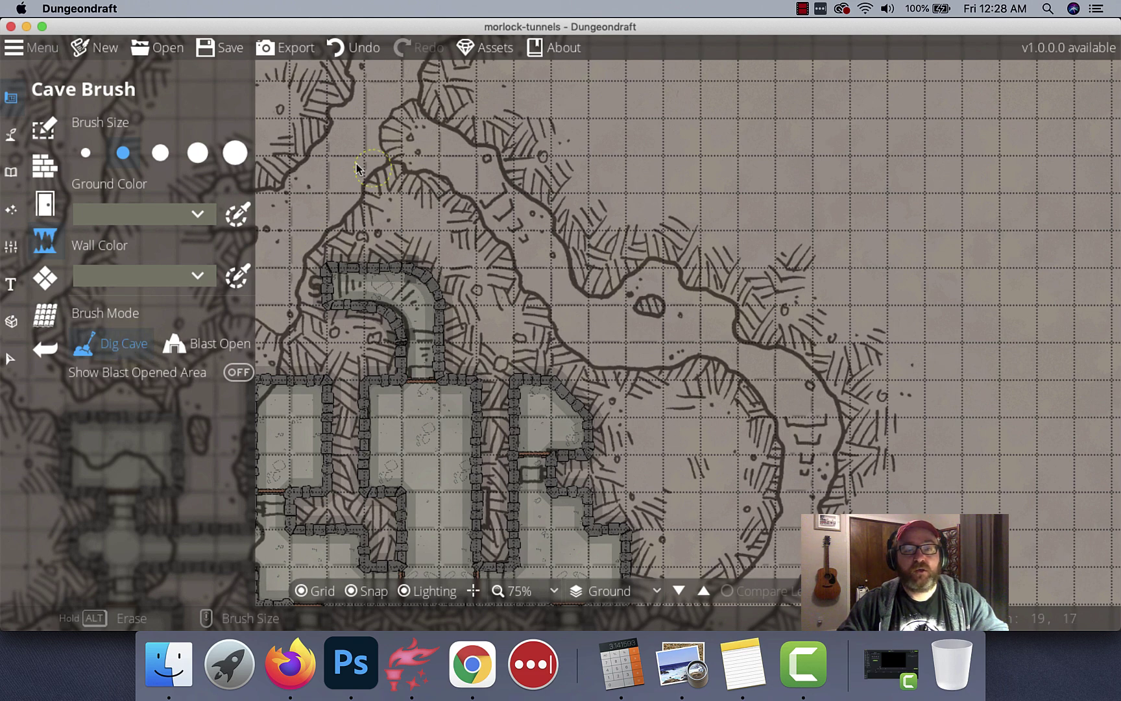
scroll(496, 172, down, 5)
scroll(496, 170, down, 10)
scroll(496, 171, right, 5)
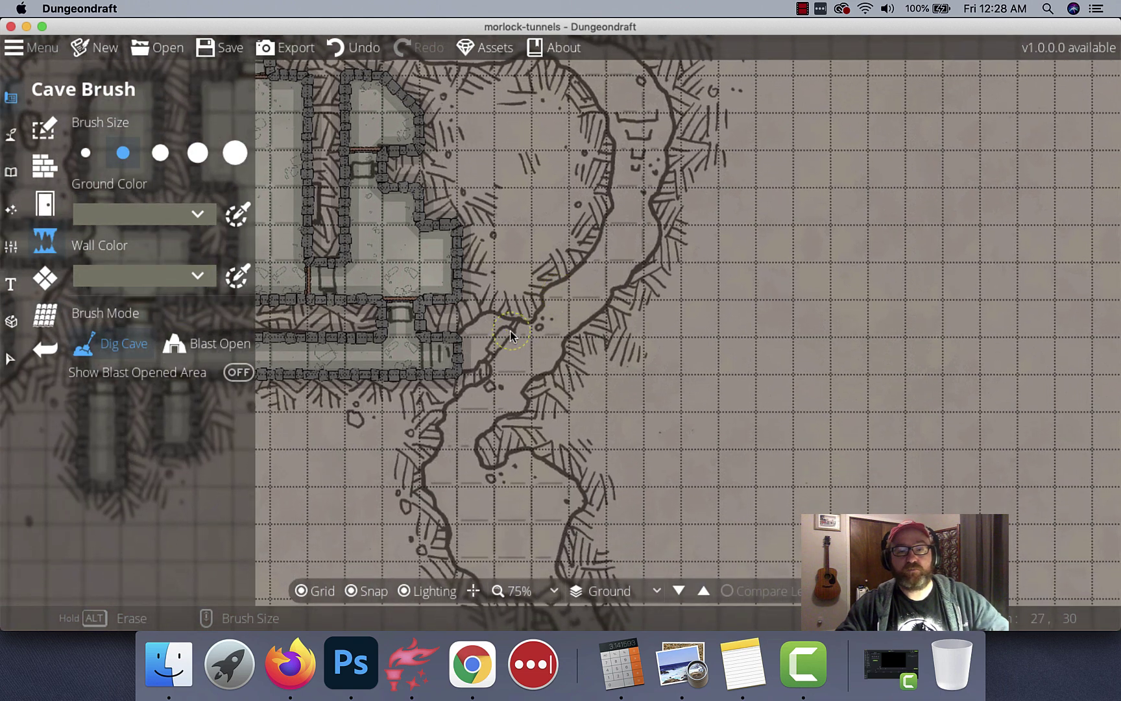
scroll(482, 341, down, 1)
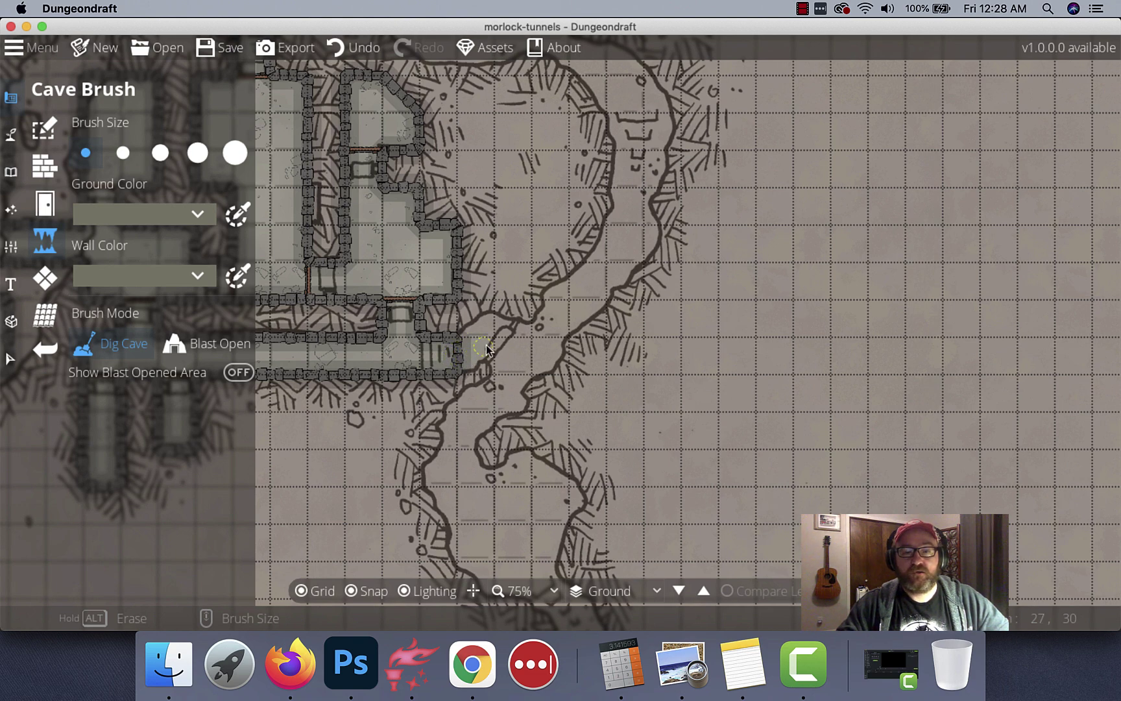
drag(471, 342, 453, 361)
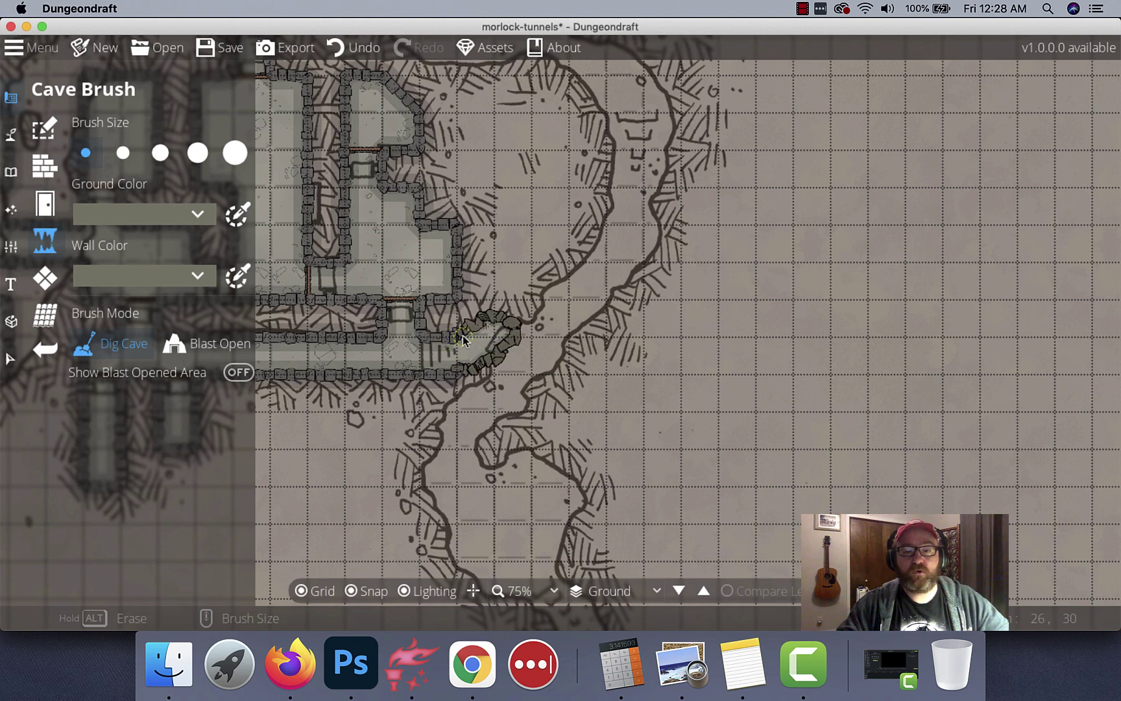
Widen the cave opening into the traced tunnel junction and clear the leftover rock in its middle
scroll(483, 349, up, 3)
scroll(483, 348, up, 1)
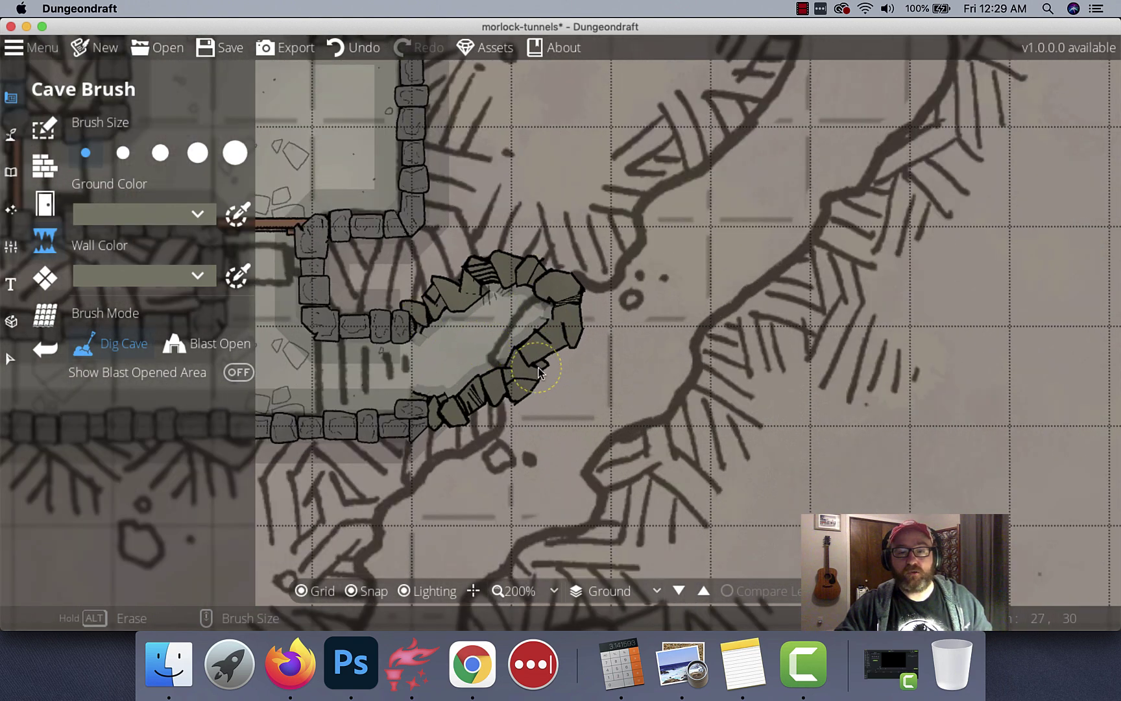
mouse_move(519, 379)
mouse_down()
mouse_move(521, 400)
mouse_move(537, 363)
mouse_up()
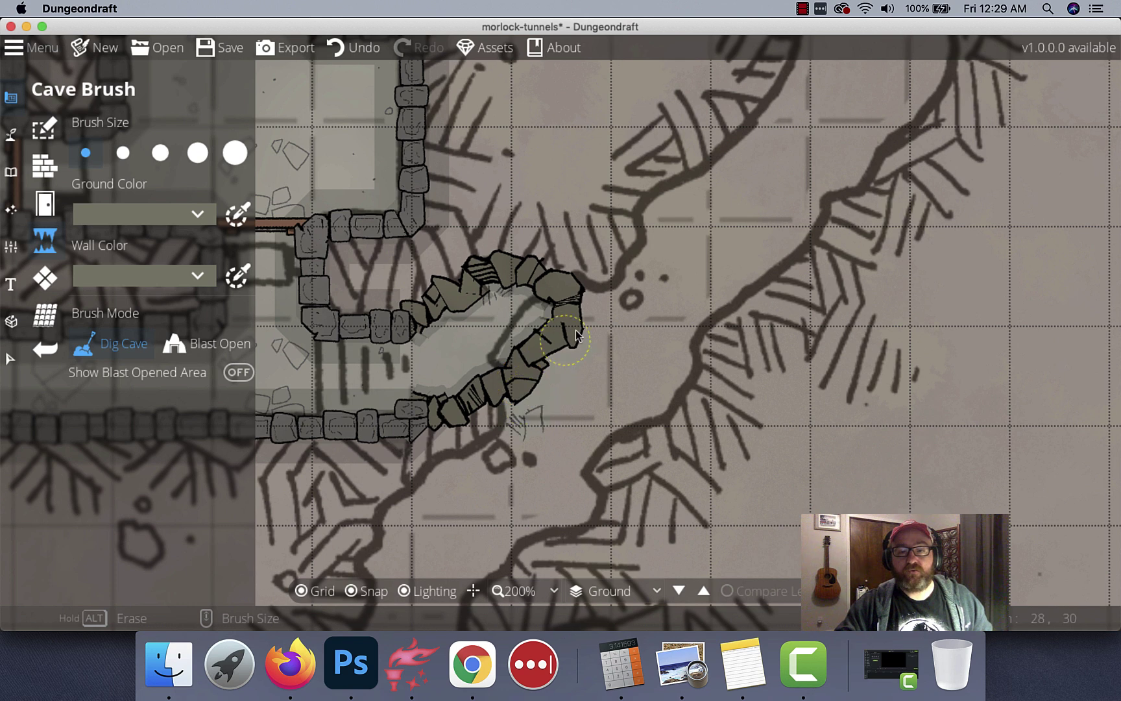
mouse_move(641, 298)
mouse_down()
mouse_move(657, 260)
mouse_move(647, 293)
mouse_move(659, 366)
mouse_move(629, 394)
mouse_move(543, 453)
mouse_up()
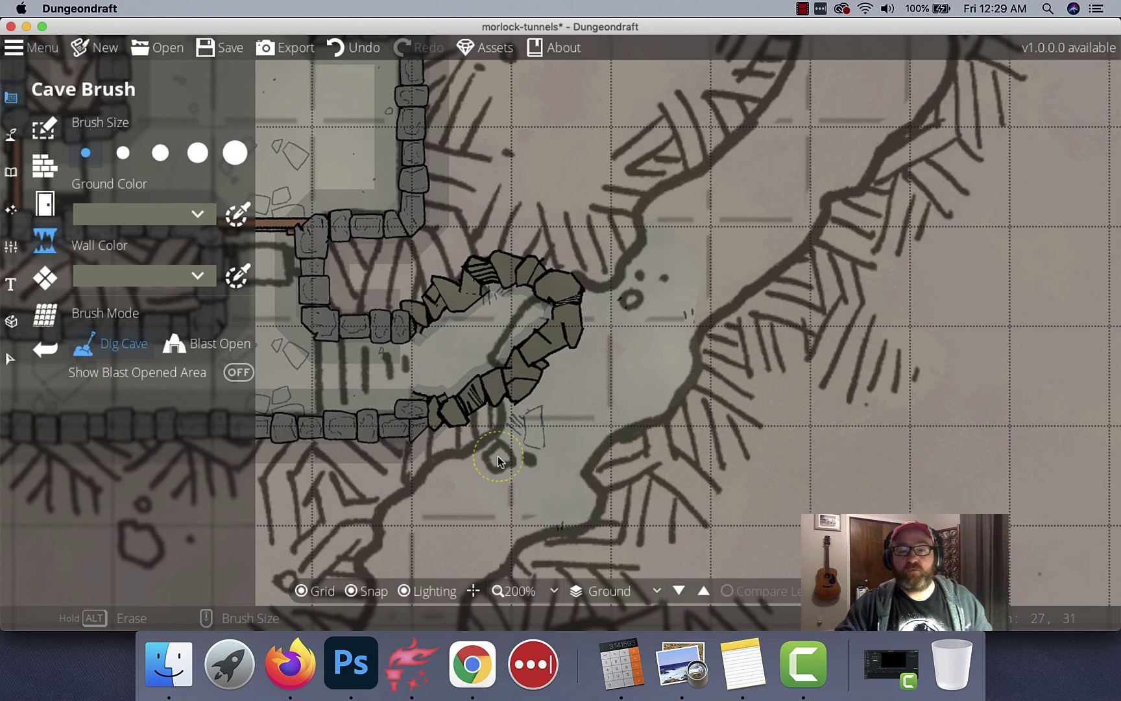
alt+click(610, 354)
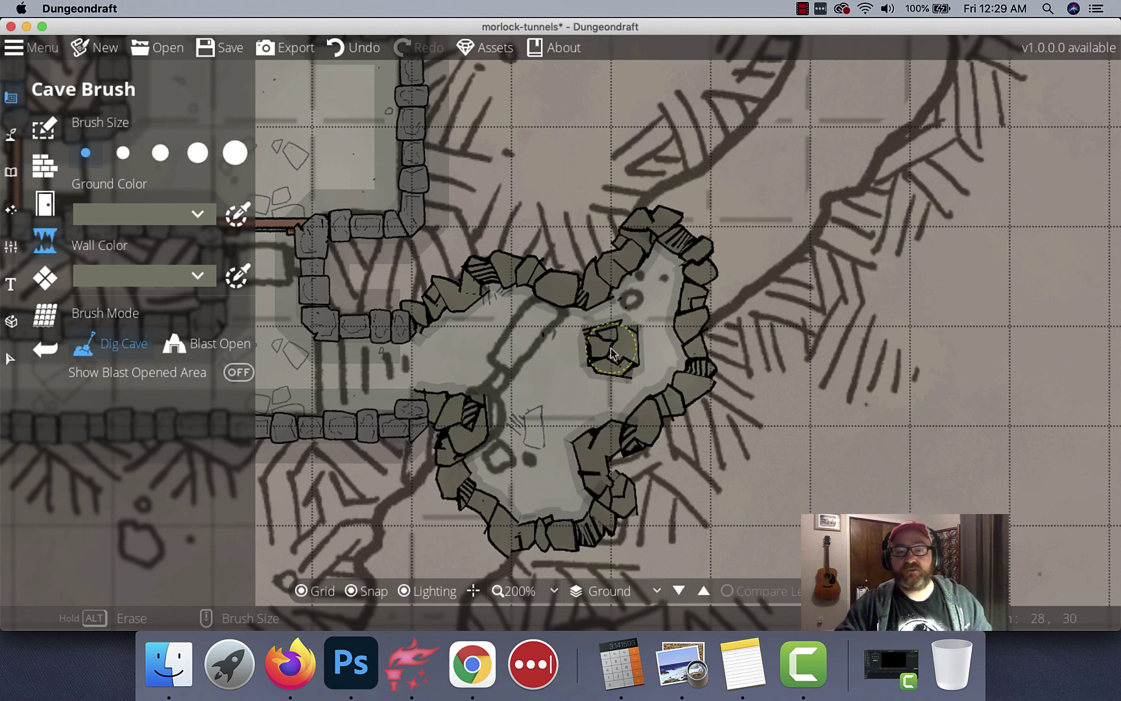
click(610, 355)
Lower the trace image opacity to 0.17
click(10, 250)
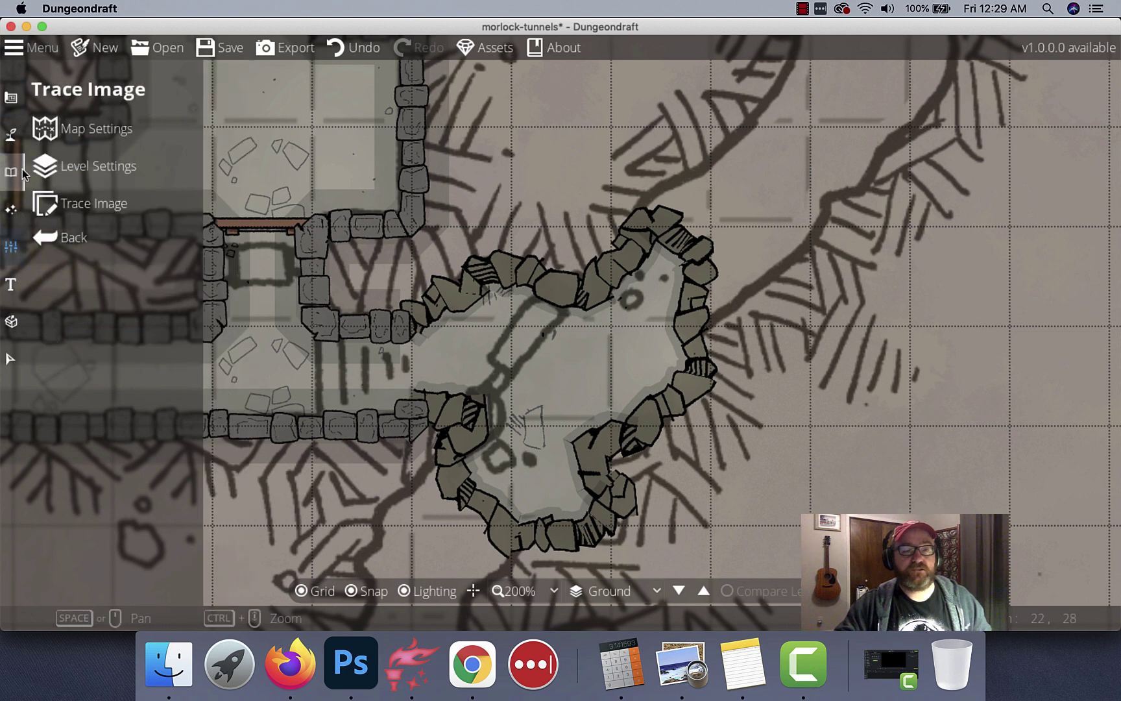
click(82, 204)
drag(117, 293, 94, 295)
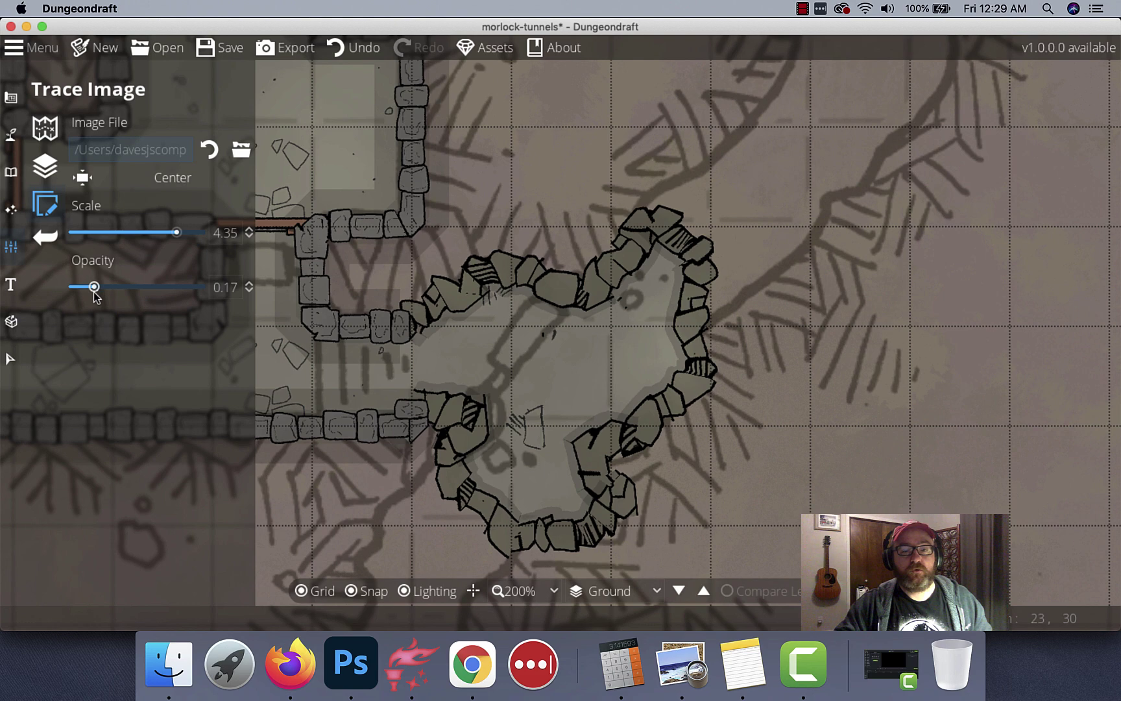
Extend the cave northeast from the junction along the traced tunnel with the smallest Cave Brush size
click(11, 97)
click(99, 258)
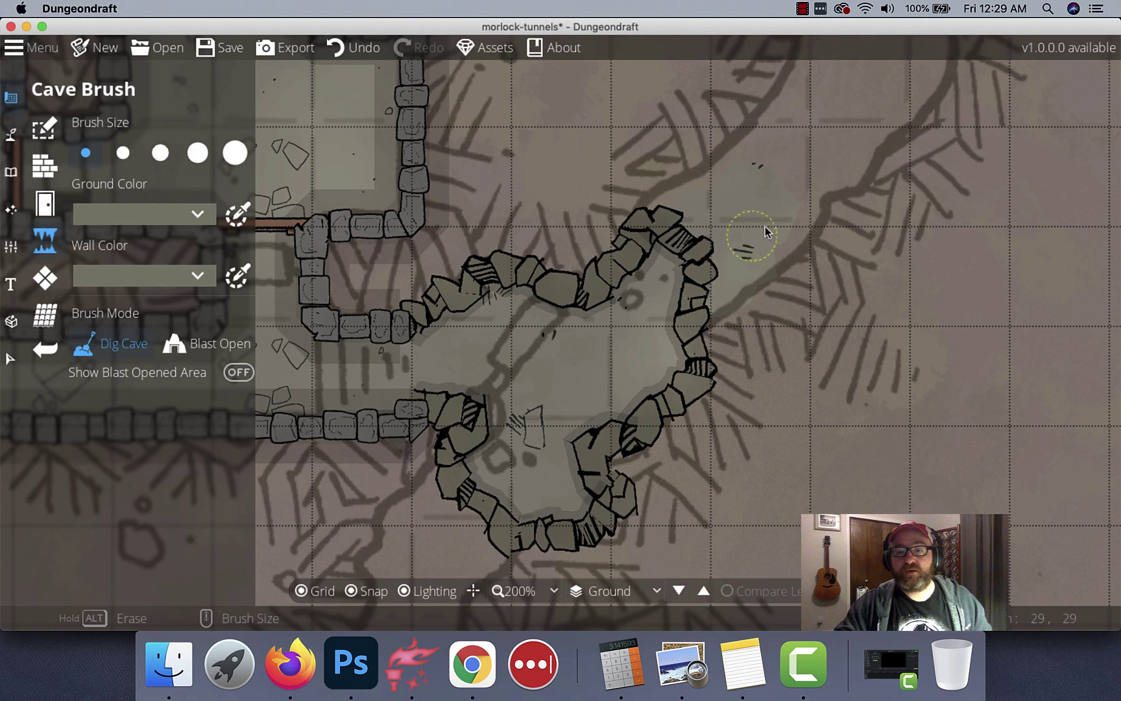
mouse_move(761, 180)
mouse_down()
mouse_move(695, 219)
mouse_move(673, 253)
mouse_up()
Dig the eastern tunnel north along its traced curve with the second-smallest Cave Brush size, up to the chamber with the rock pillar
scroll(525, 413, down, 3)
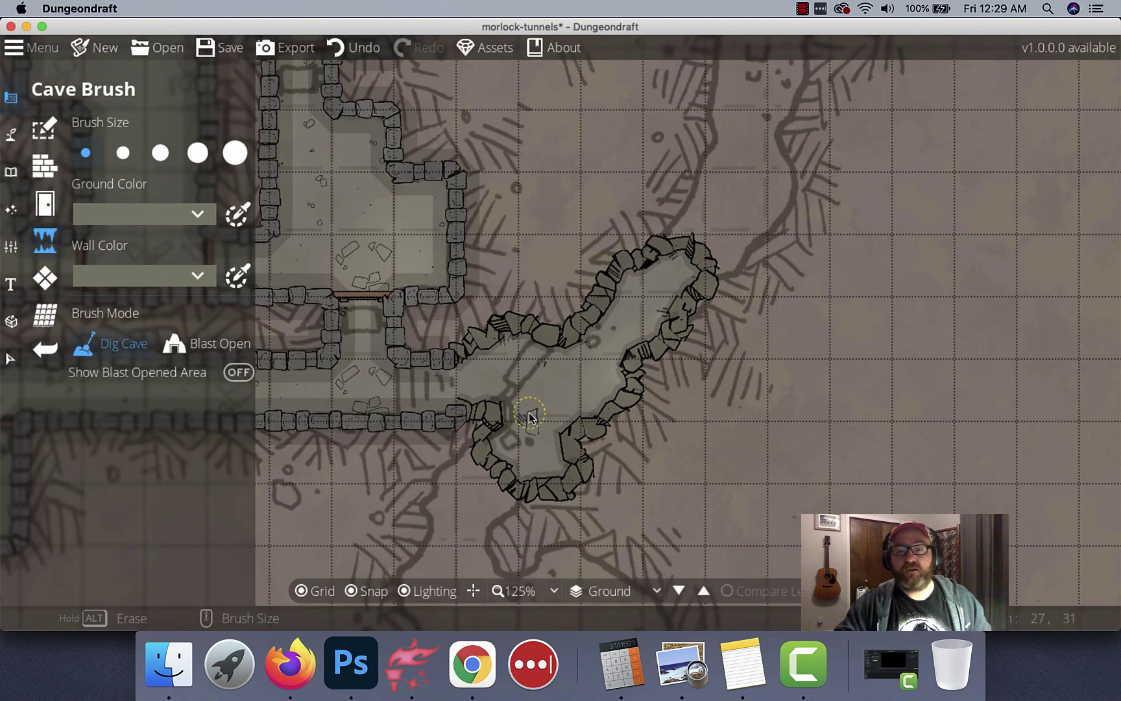
scroll(640, 290, right, 3)
scroll(641, 290, up, 2)
scroll(641, 291, right, 2)
scroll(456, 458, down, 3)
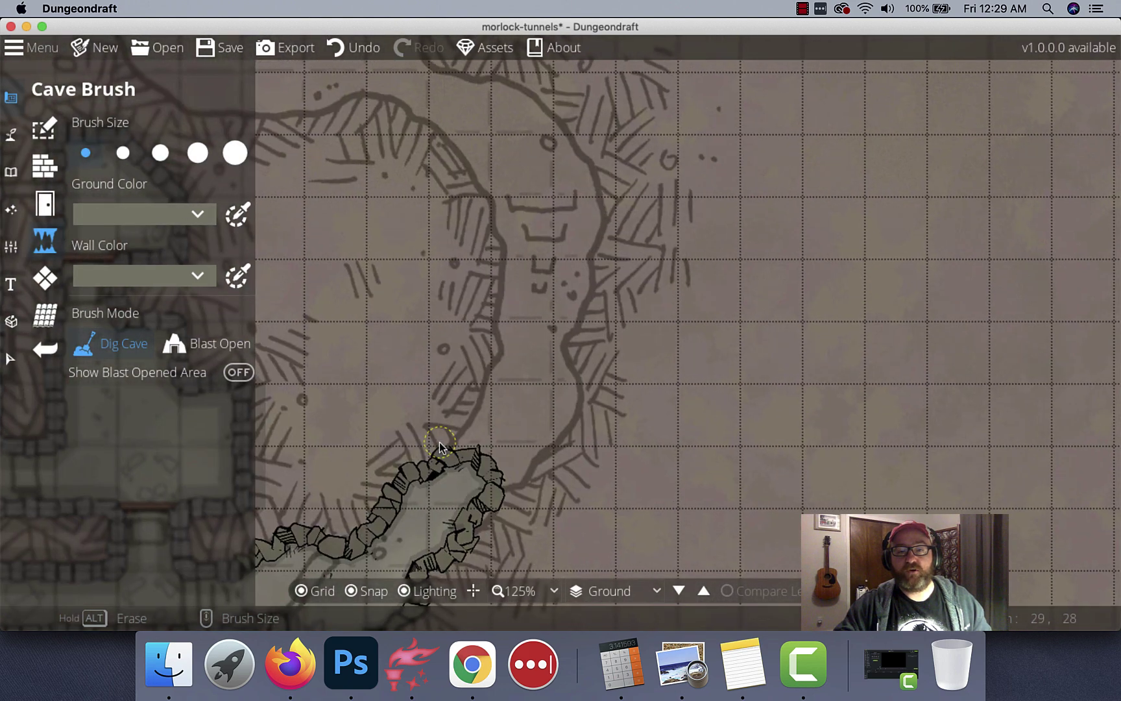
scroll(456, 457, up, 1)
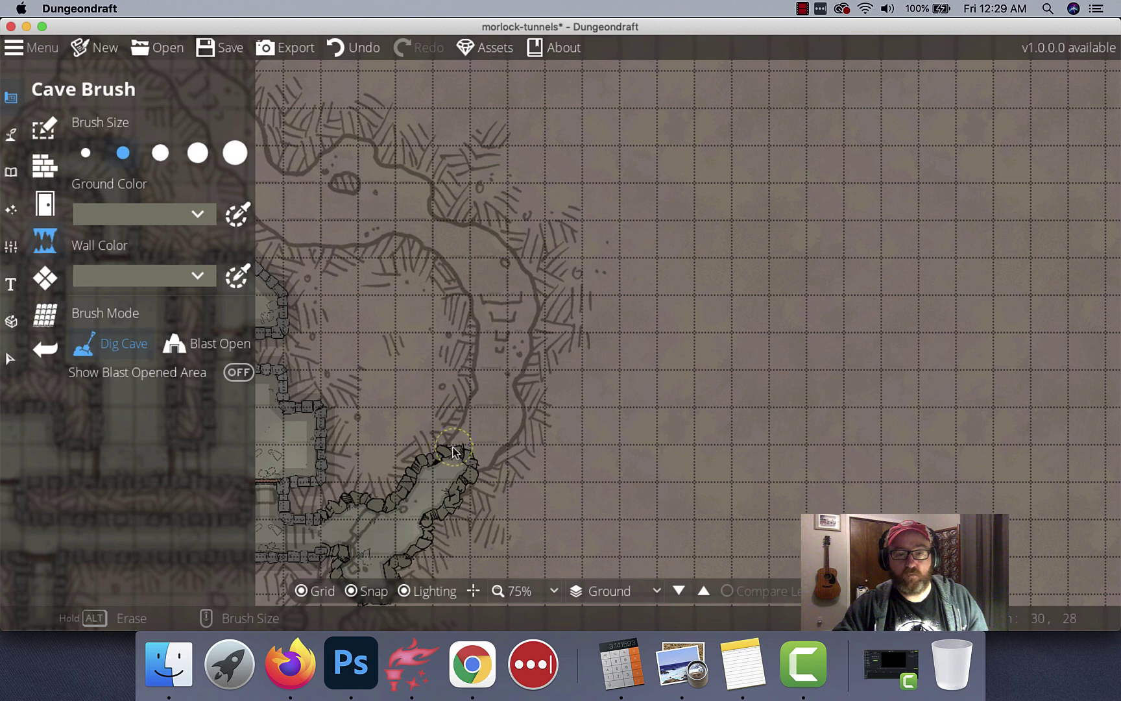
mouse_move(493, 431)
mouse_down()
mouse_move(506, 402)
mouse_move(471, 443)
mouse_move(496, 401)
mouse_move(498, 315)
mouse_move(504, 354)
mouse_move(518, 293)
mouse_move(502, 260)
mouse_move(446, 238)
mouse_move(486, 284)
mouse_move(493, 313)
mouse_move(434, 272)
mouse_move(732, 467)
mouse_up()
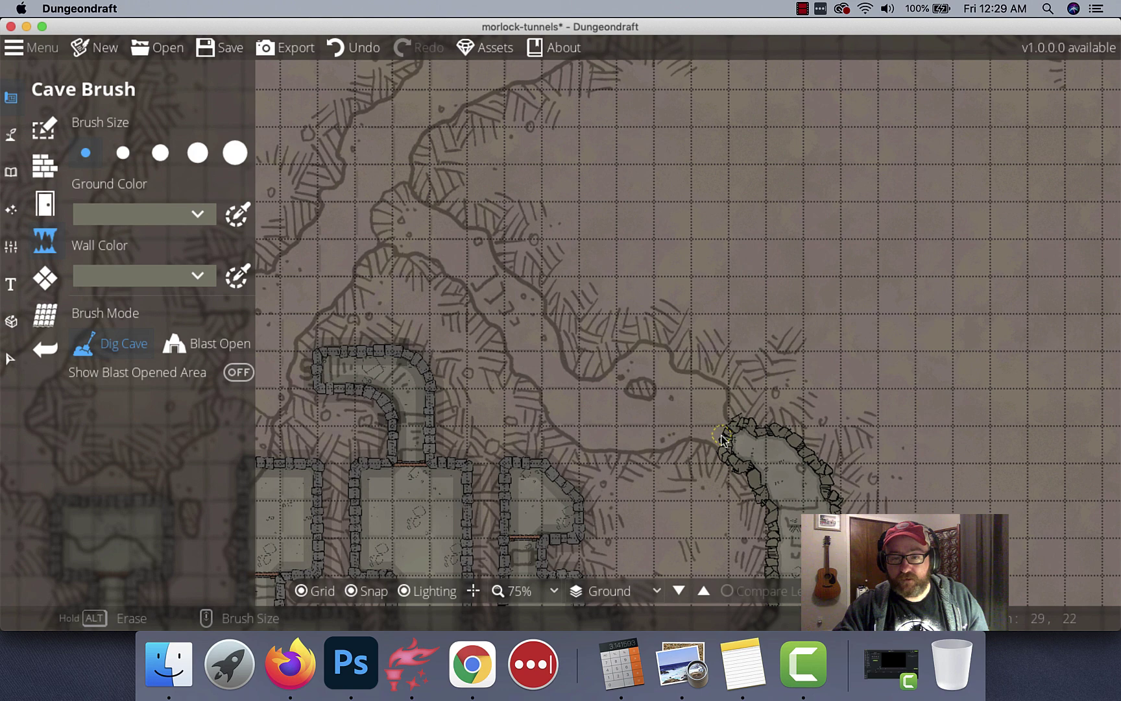
Dig the chamber around the traced rock pillar and continue the tunnel northwest to the rounded nook above the curved corridor
mouse_move(711, 428)
mouse_down()
mouse_move(713, 400)
mouse_move(683, 388)
mouse_move(691, 425)
mouse_move(637, 441)
mouse_move(597, 437)
mouse_move(568, 420)
mouse_move(565, 402)
mouse_move(677, 421)
mouse_move(684, 412)
mouse_up()
scroll(673, 388, down, 1)
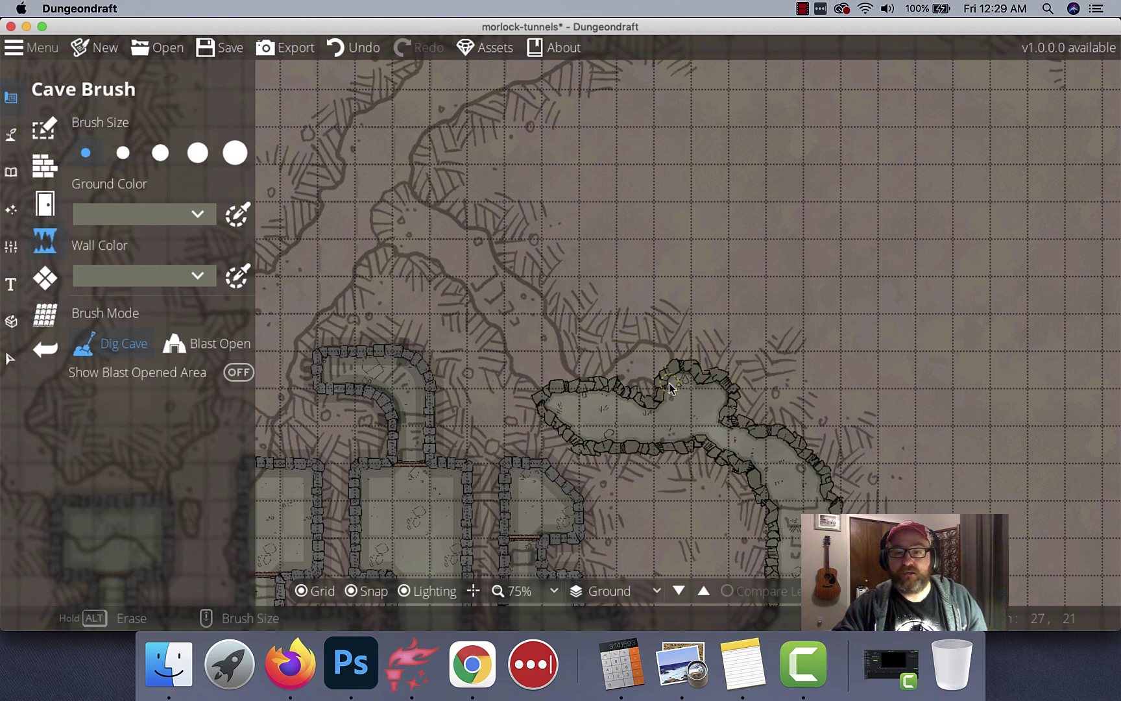
mouse_move(659, 366)
mouse_down()
mouse_move(661, 352)
mouse_move(642, 354)
mouse_move(617, 389)
mouse_move(645, 373)
mouse_up()
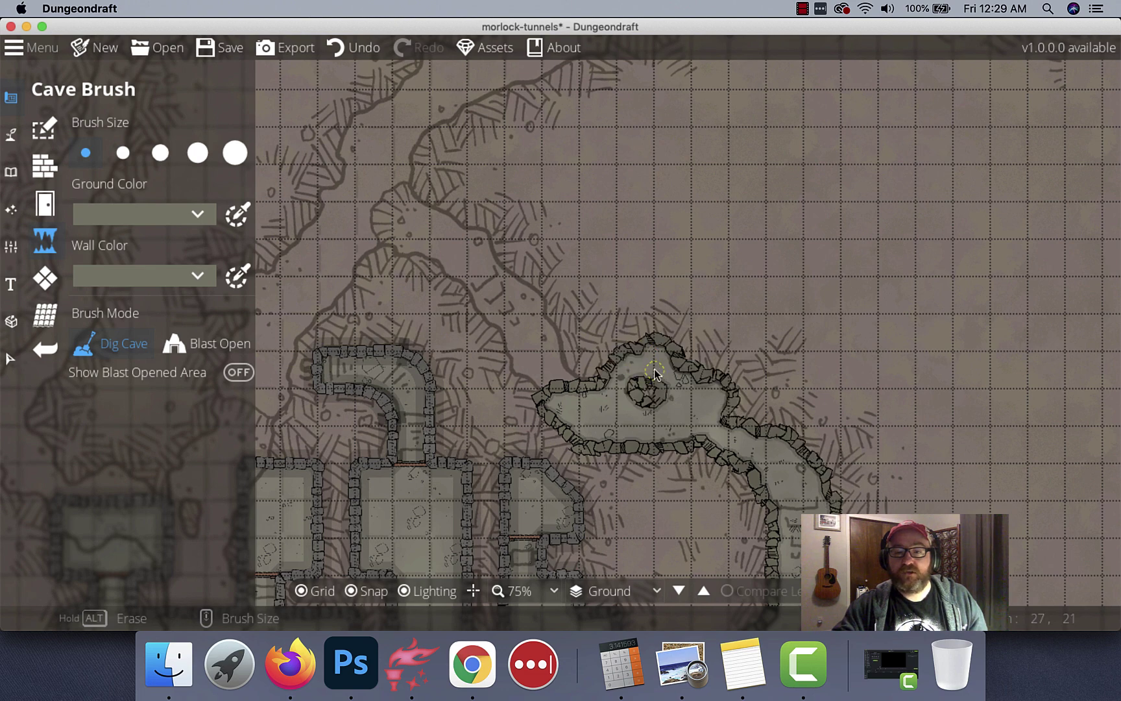
scroll(555, 357, up, 1)
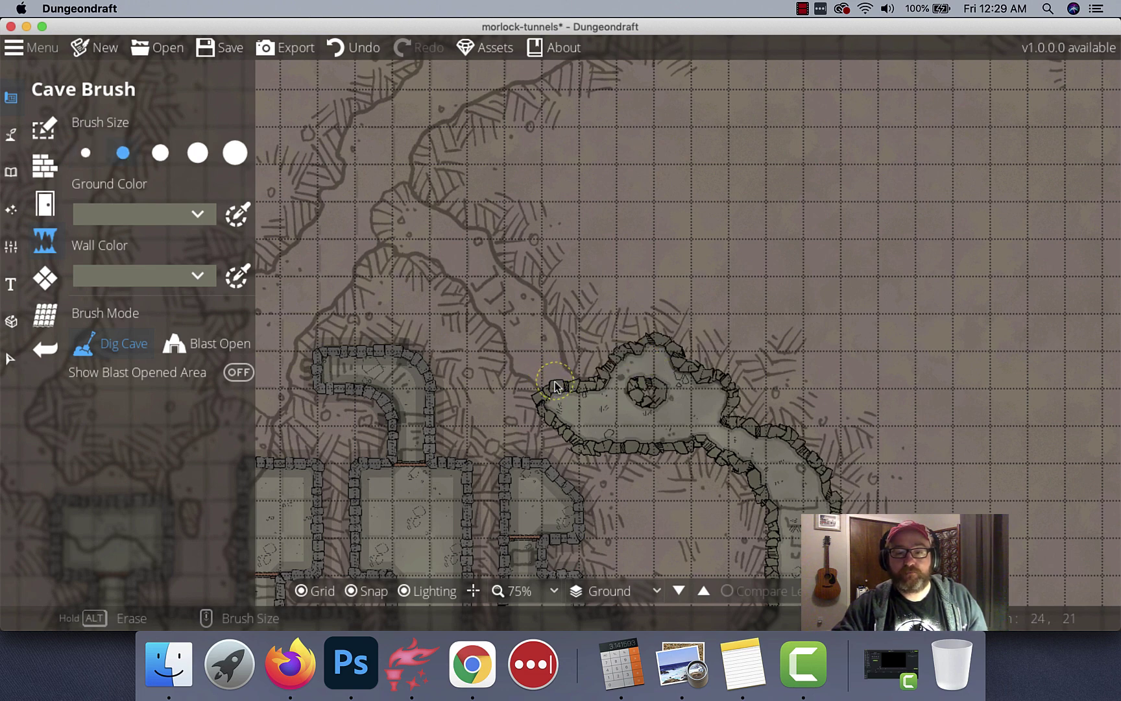
mouse_move(527, 354)
mouse_down()
mouse_move(537, 329)
mouse_move(524, 303)
mouse_move(531, 334)
mouse_move(483, 296)
mouse_move(471, 246)
mouse_move(400, 212)
mouse_move(400, 228)
mouse_move(441, 240)
mouse_move(496, 305)
mouse_up()
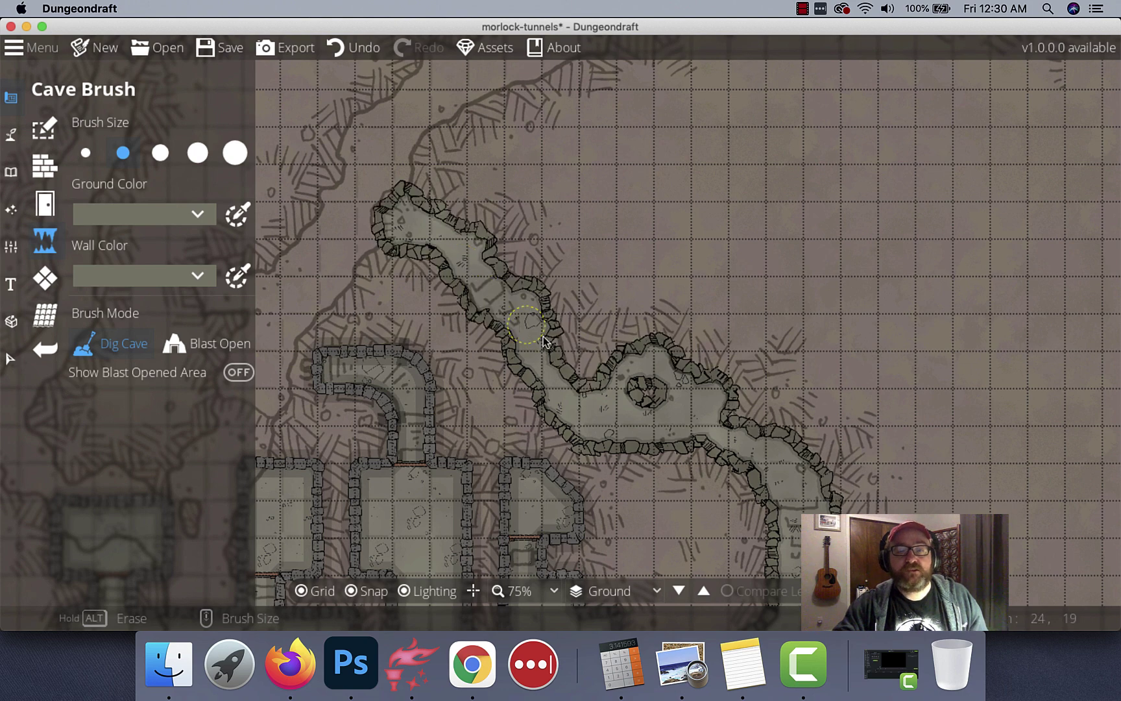
Dig the southern cave branch from the corridor junction through the traced chamber and down its narrow exit tunnel
scroll(485, 192, down, 5)
scroll(471, 183, down, 10)
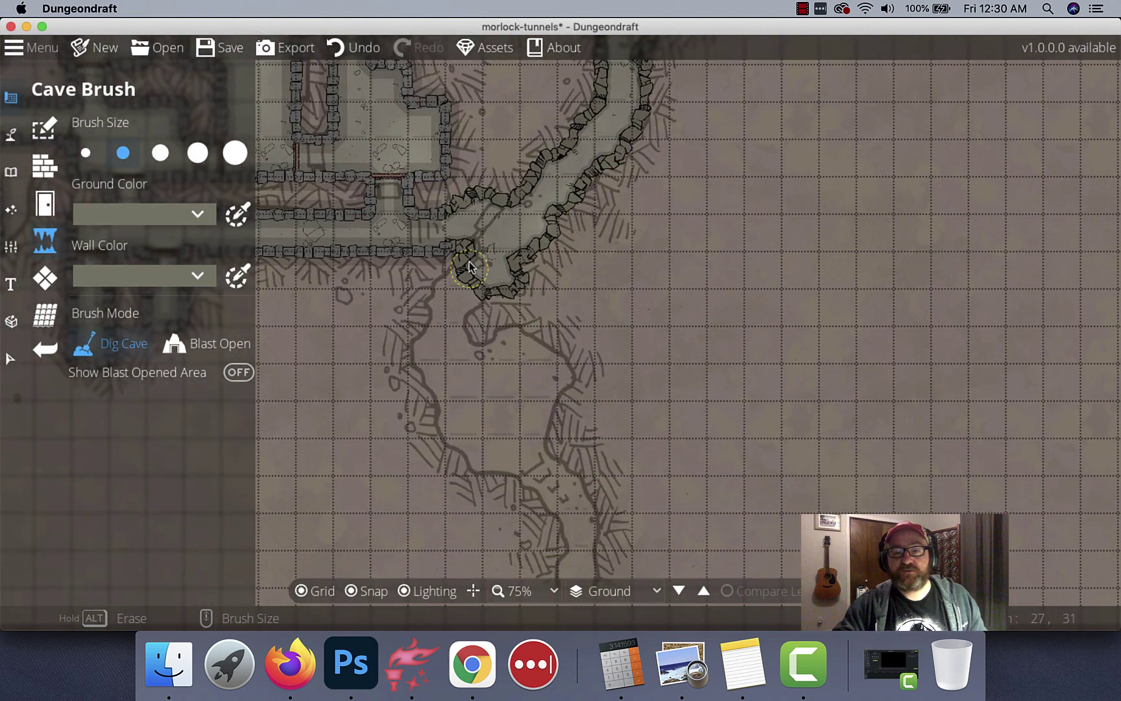
mouse_move(450, 310)
mouse_down()
mouse_move(430, 359)
mouse_move(472, 449)
mouse_move(511, 454)
mouse_move(466, 400)
mouse_move(453, 340)
mouse_move(473, 363)
mouse_move(513, 345)
mouse_move(545, 365)
mouse_move(545, 380)
mouse_move(516, 377)
mouse_move(500, 391)
mouse_move(507, 414)
mouse_move(531, 404)
mouse_move(531, 457)
mouse_up()
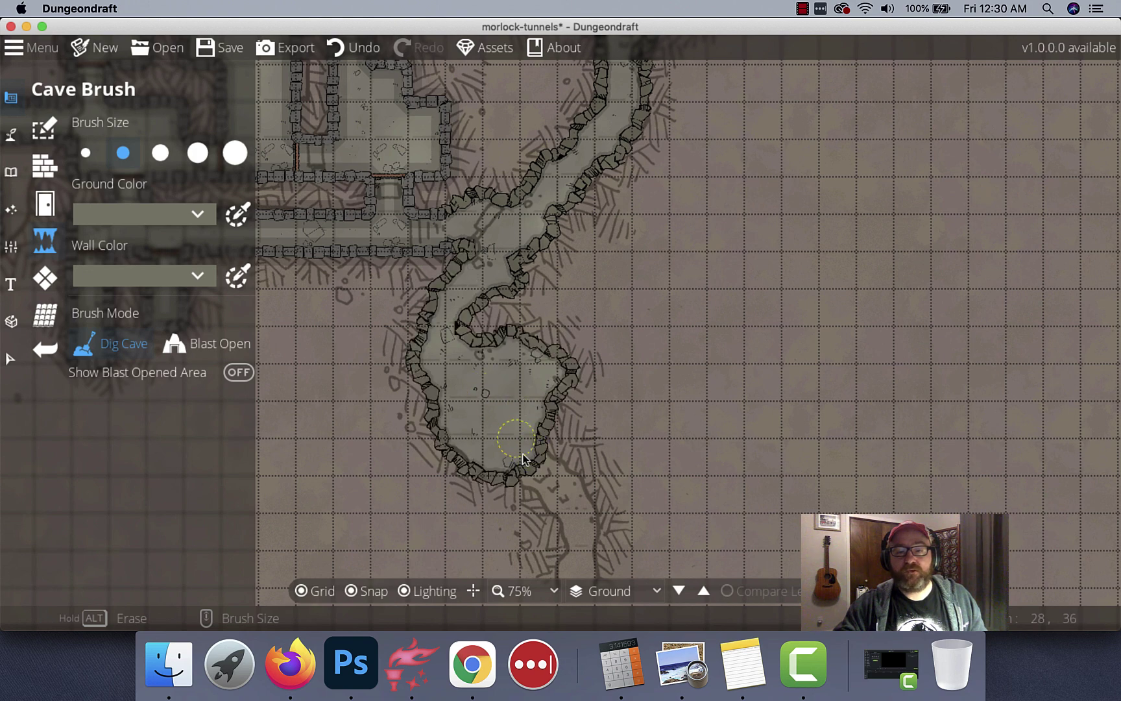
scroll(518, 450, down, 5)
scroll(518, 451, right, 3)
mouse_move(452, 305)
mouse_down()
mouse_move(493, 345)
mouse_move(488, 414)
mouse_move(493, 354)
mouse_move(441, 289)
mouse_up()
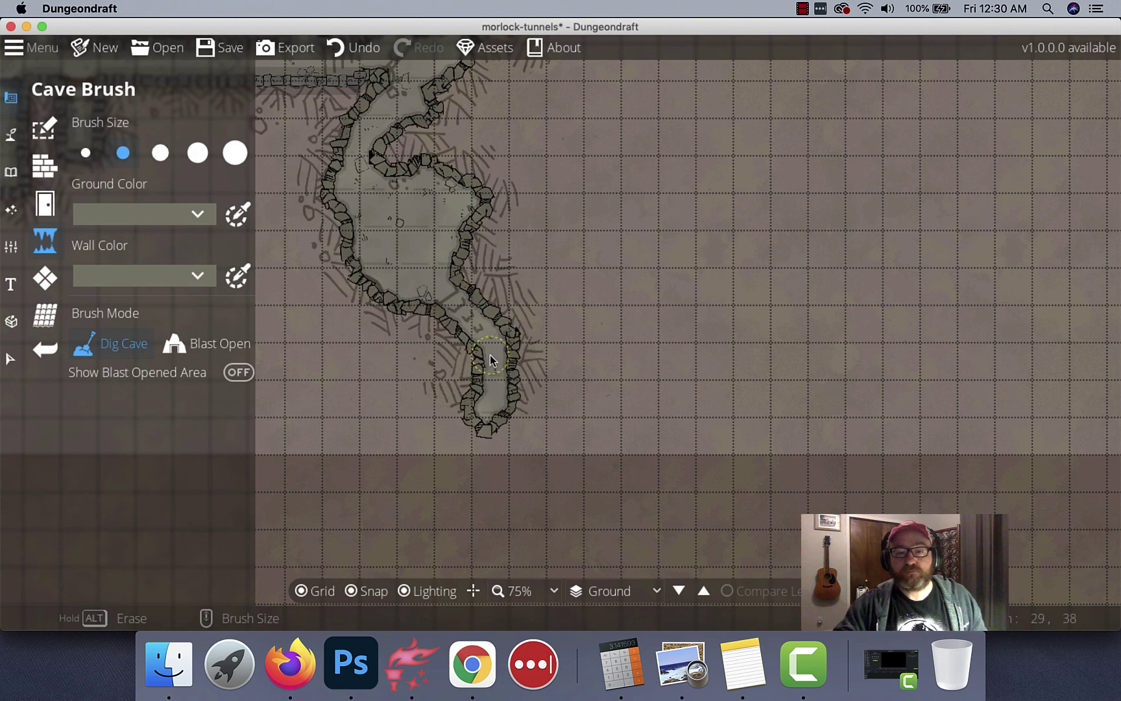
Finish digging the bottom end of the southern exit tunnel with the Cave Brush and save the map
click(493, 425)
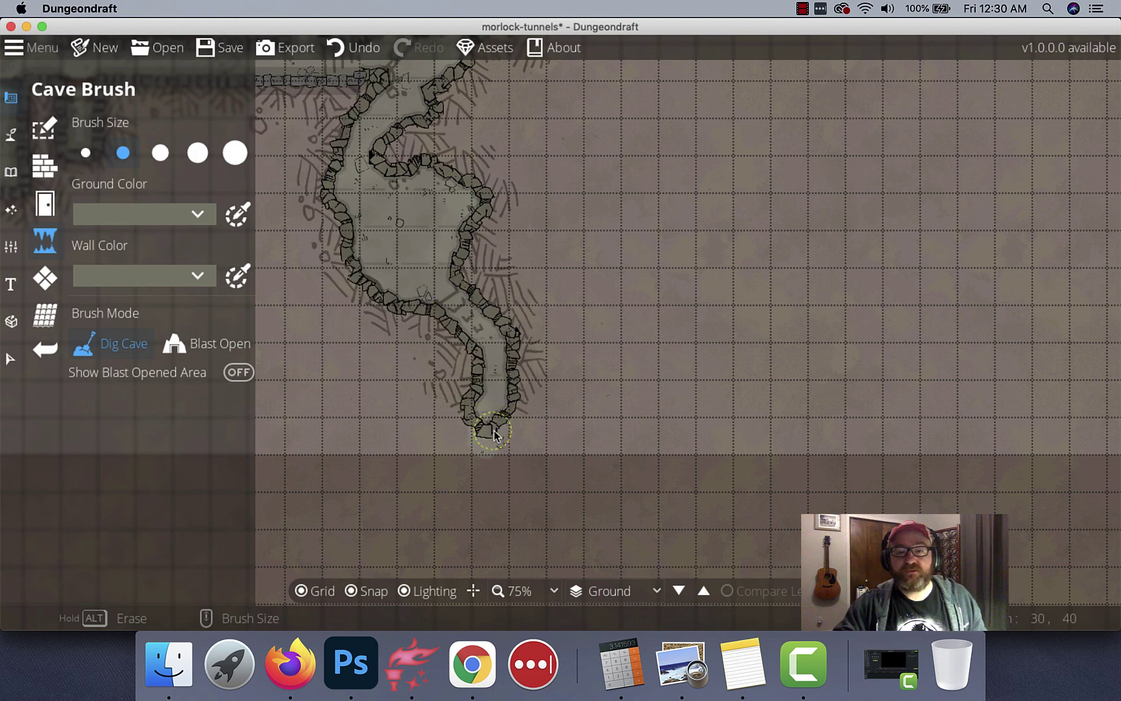
scroll(545, 467, up, 5)
scroll(545, 467, left, 5)
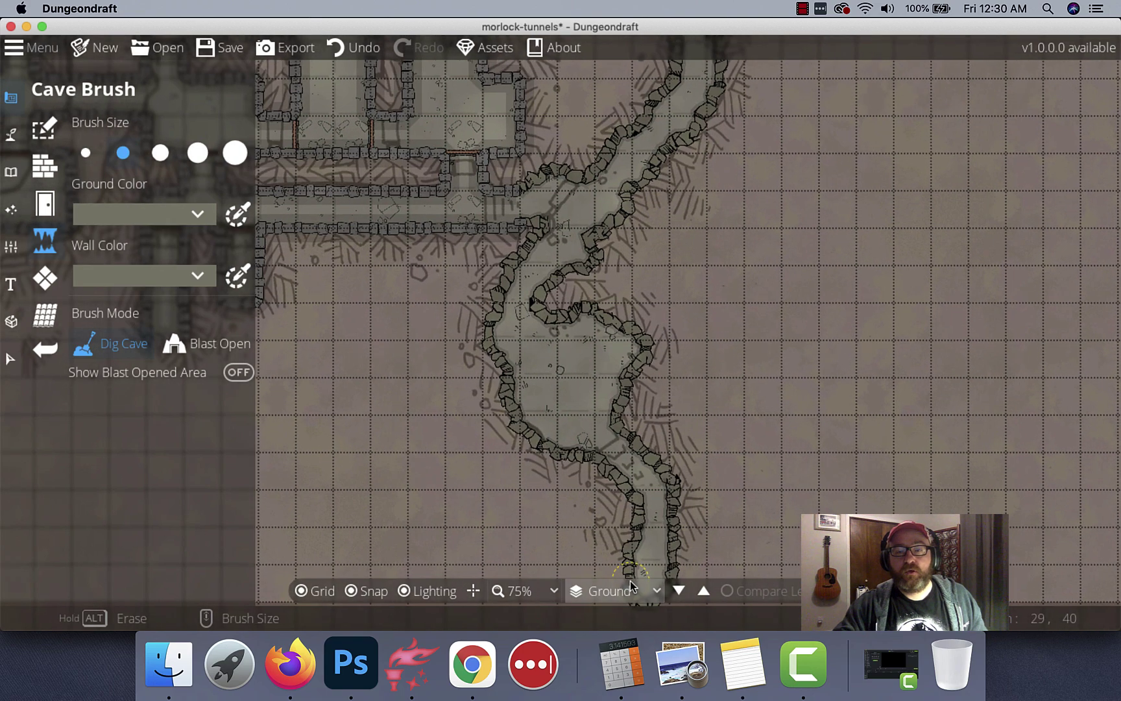
scroll(632, 401, up, 5)
scroll(632, 401, left, 5)
scroll(799, 207, up, 7)
scroll(799, 206, right, 5)
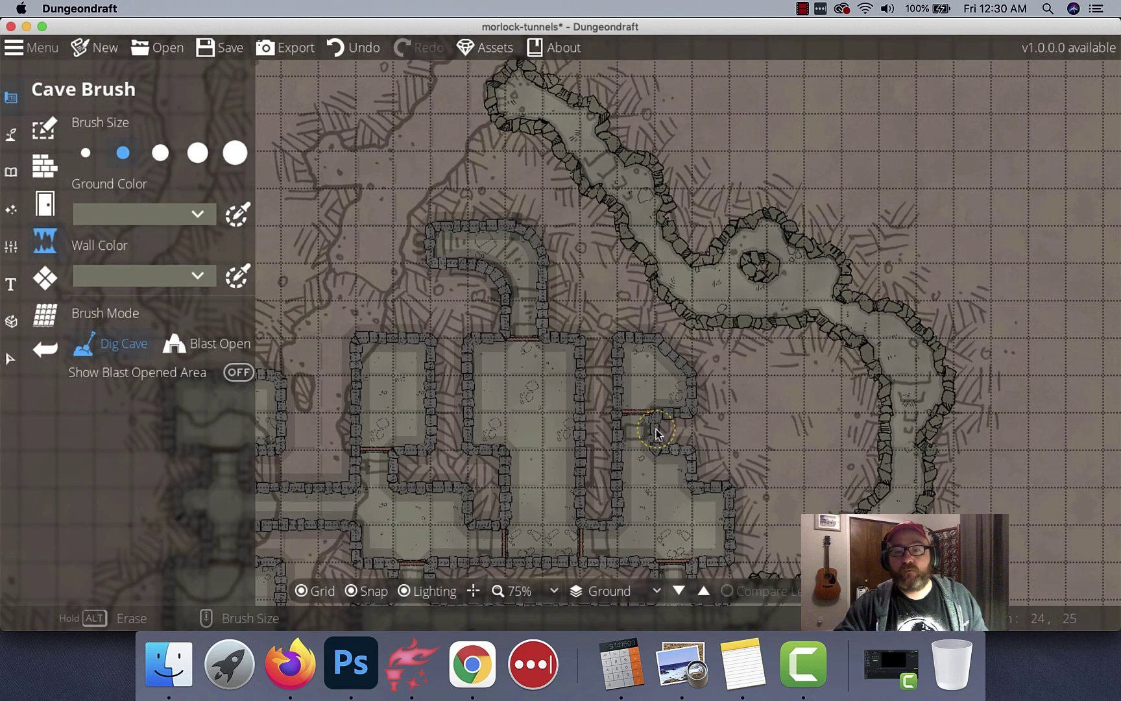
scroll(655, 433, down, 5)
scroll(665, 438, down, 2)
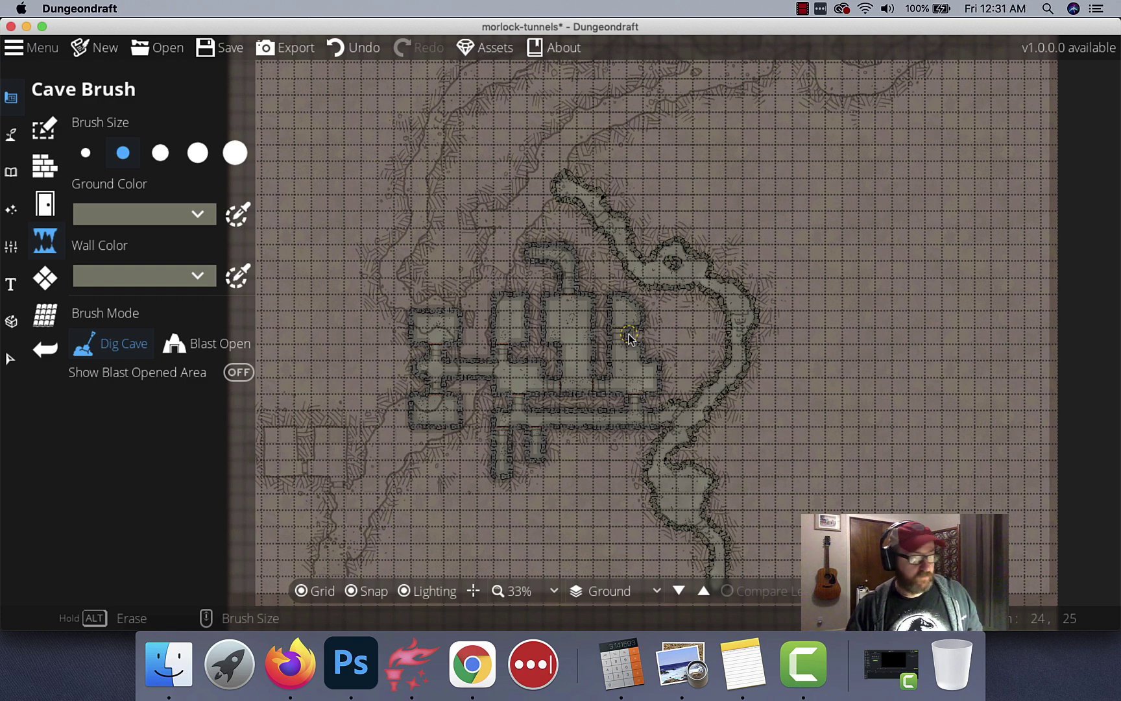
key(super+s)
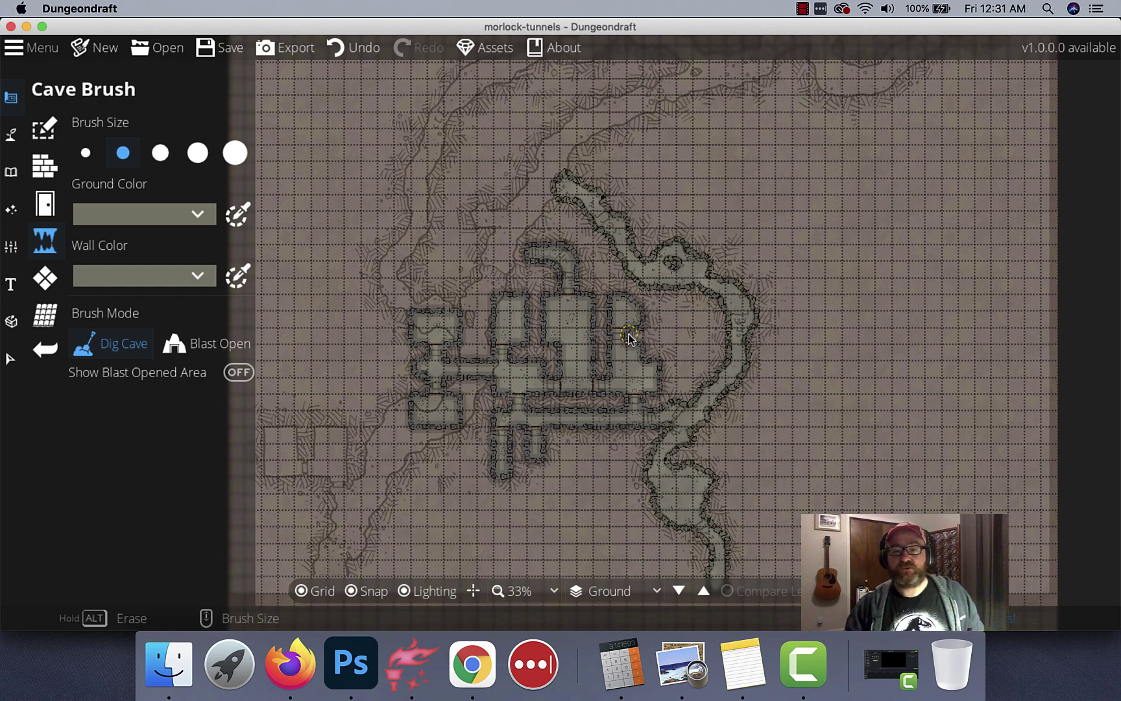
Examine the built rooms, the finished cave and the traced tunnels that are still undug across the whole map
scroll(628, 336, up, 5)
scroll(561, 444, up, 2)
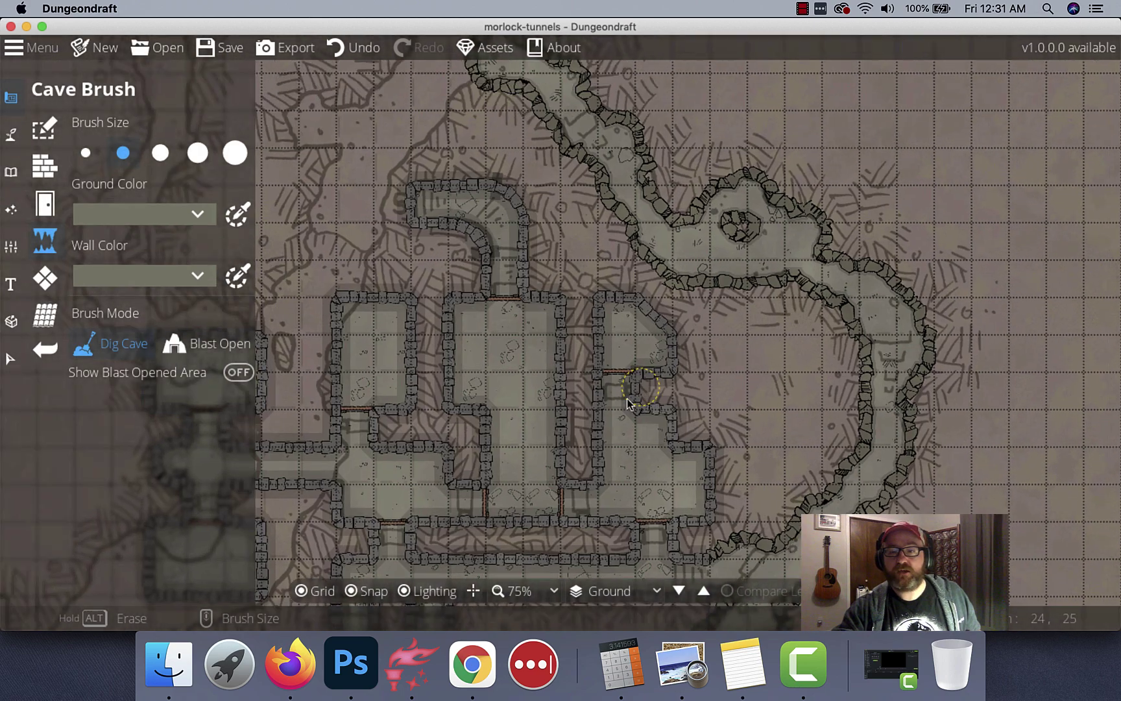
drag(544, 304, 634, 163)
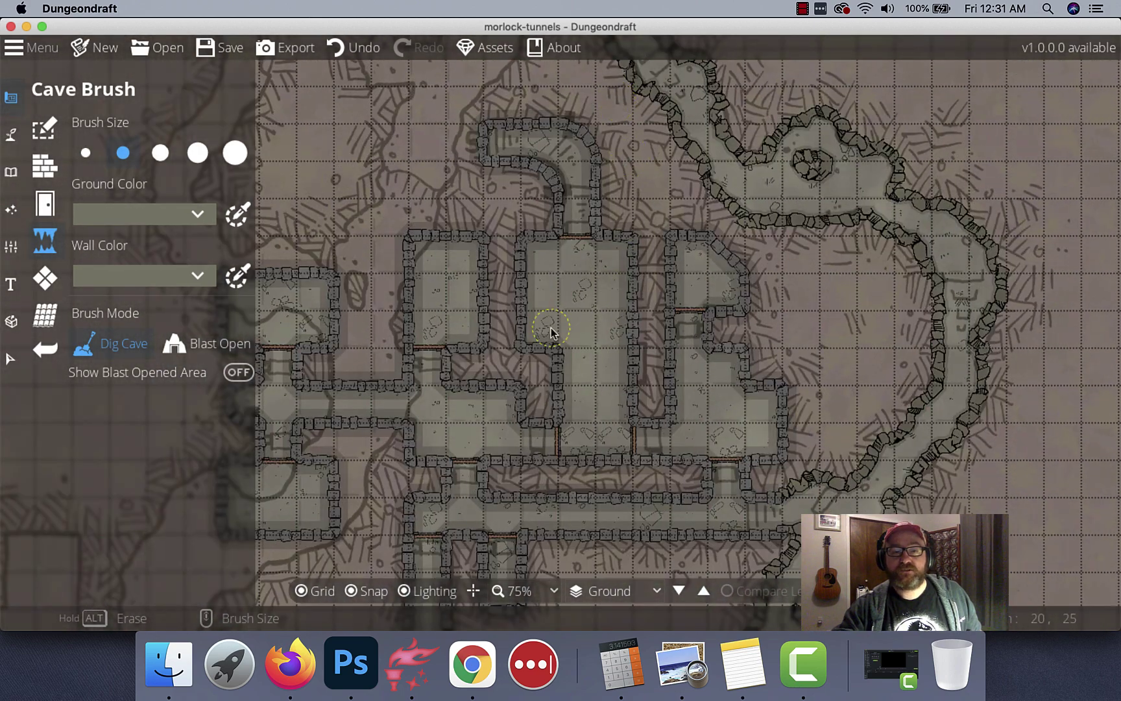
drag(553, 333, 704, 185)
scroll(593, 251, down, 5)
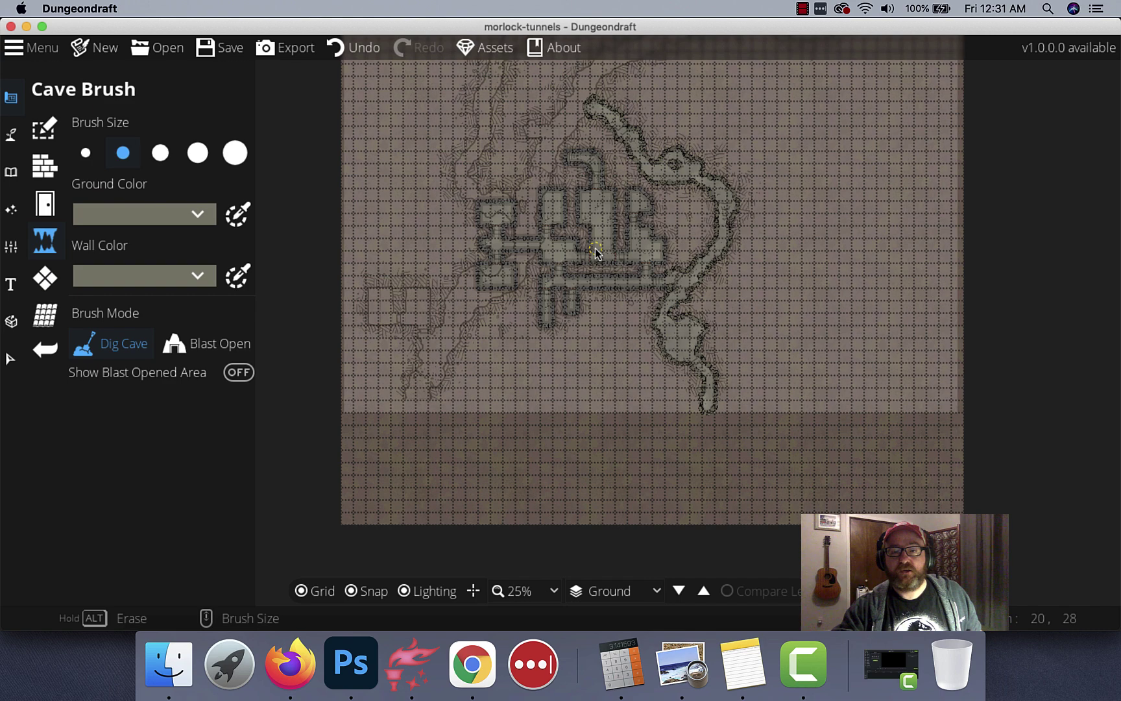
drag(593, 250, 589, 386)
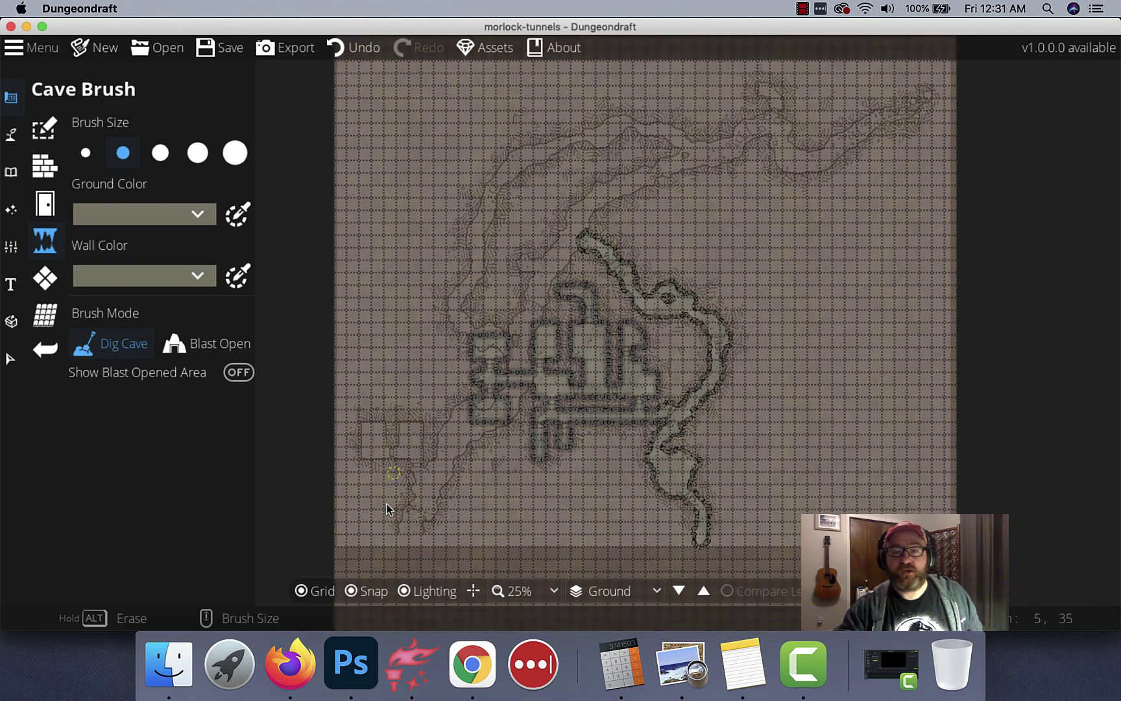
scroll(644, 303, up, 5)
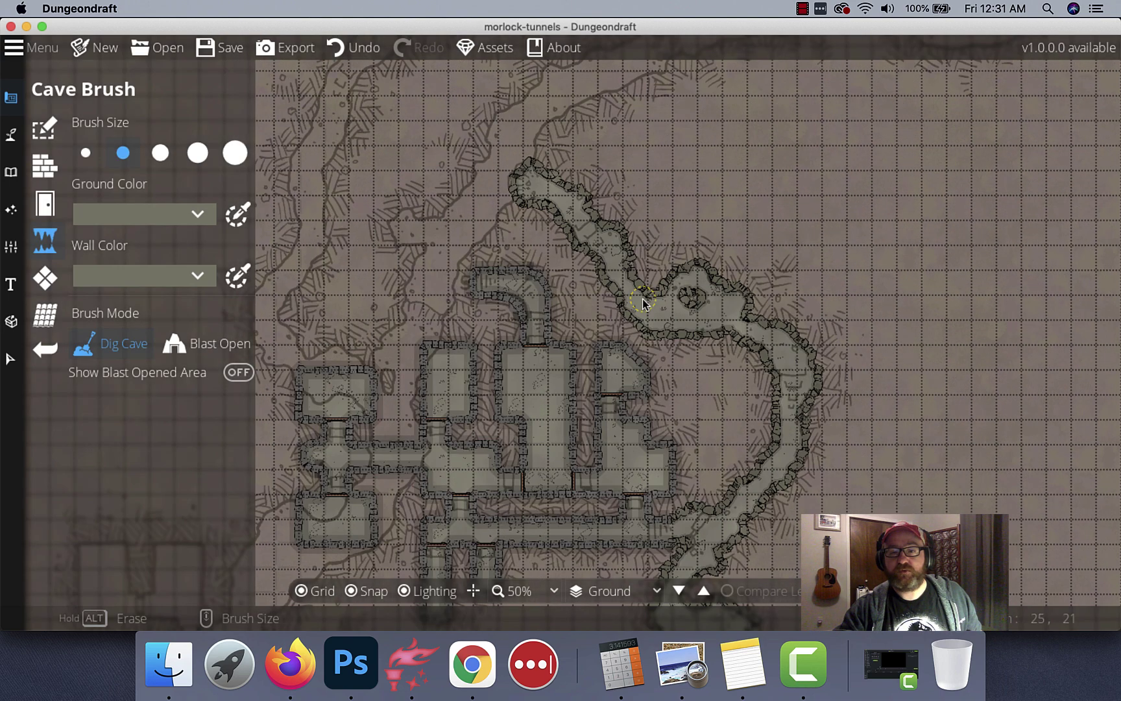
Draw a stone wall with snapping off, diagonally across the opening where the southern corridor meets the cave and along the cave's northwest edge
scroll(645, 303, up, 1)
drag(646, 305, 662, 123)
drag(585, 392, 620, 255)
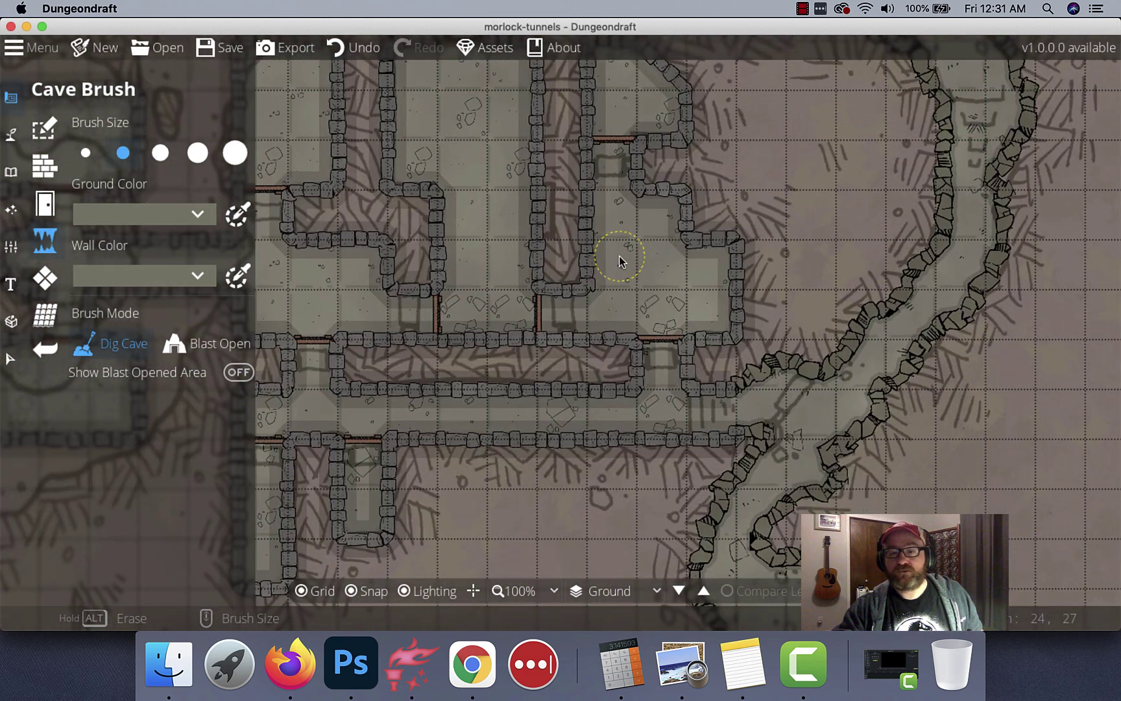
click(45, 170)
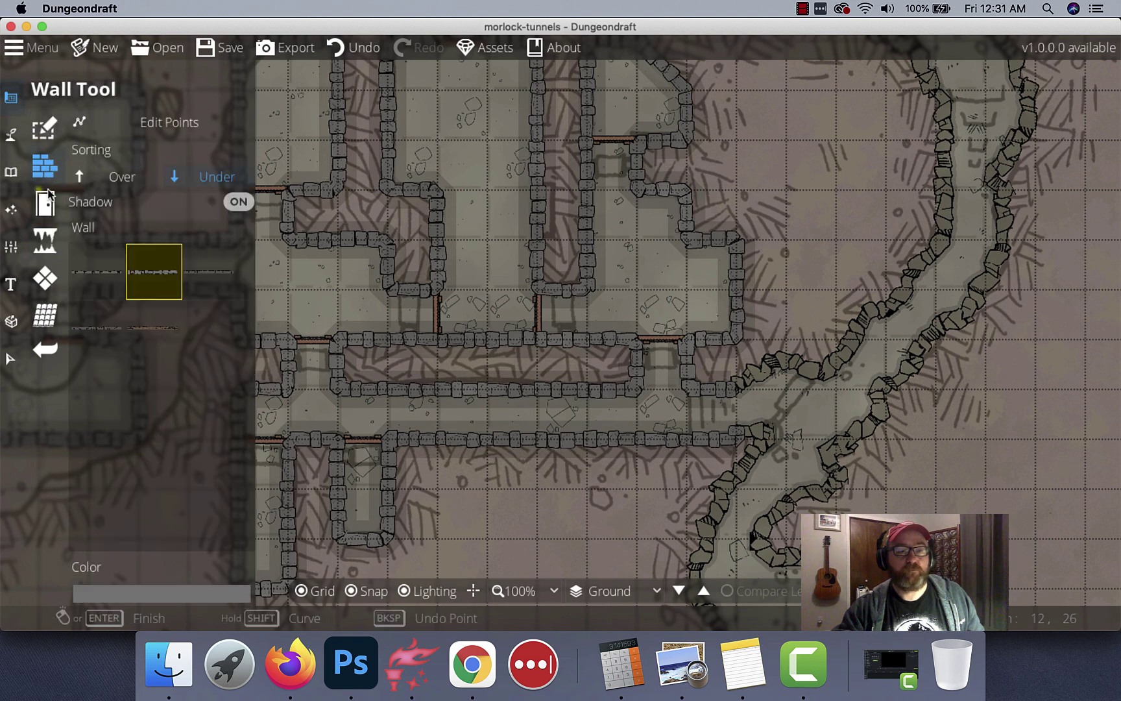
scroll(834, 410, right, 5)
scroll(610, 408, up, 3)
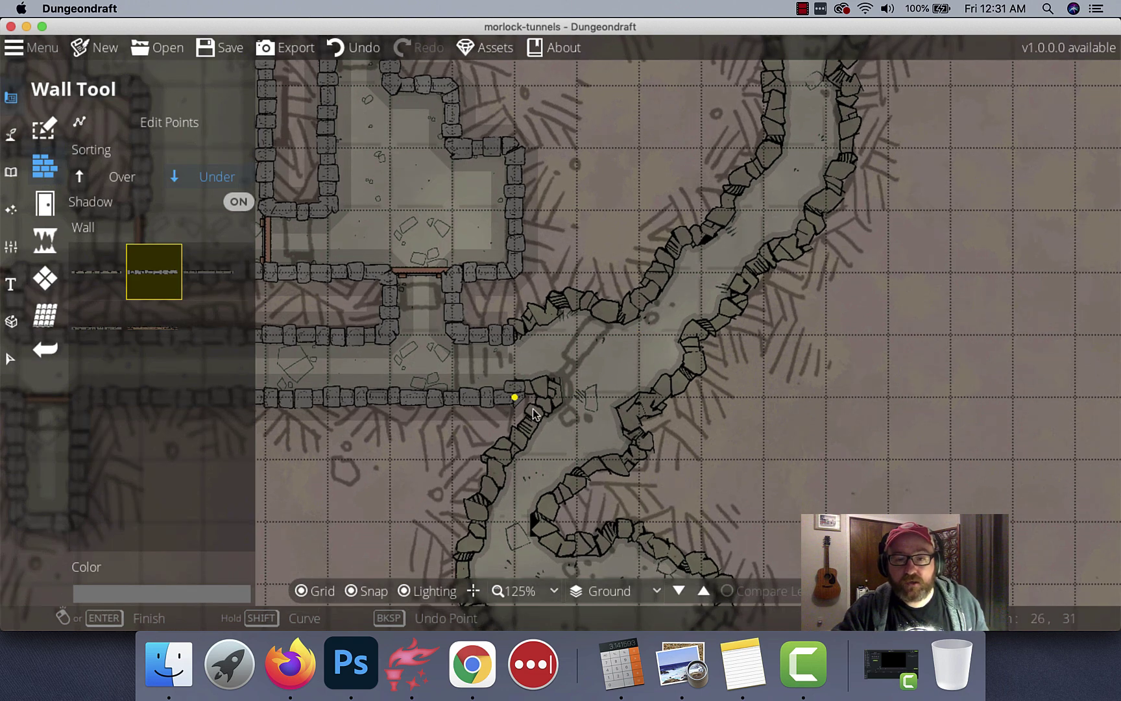
click(351, 591)
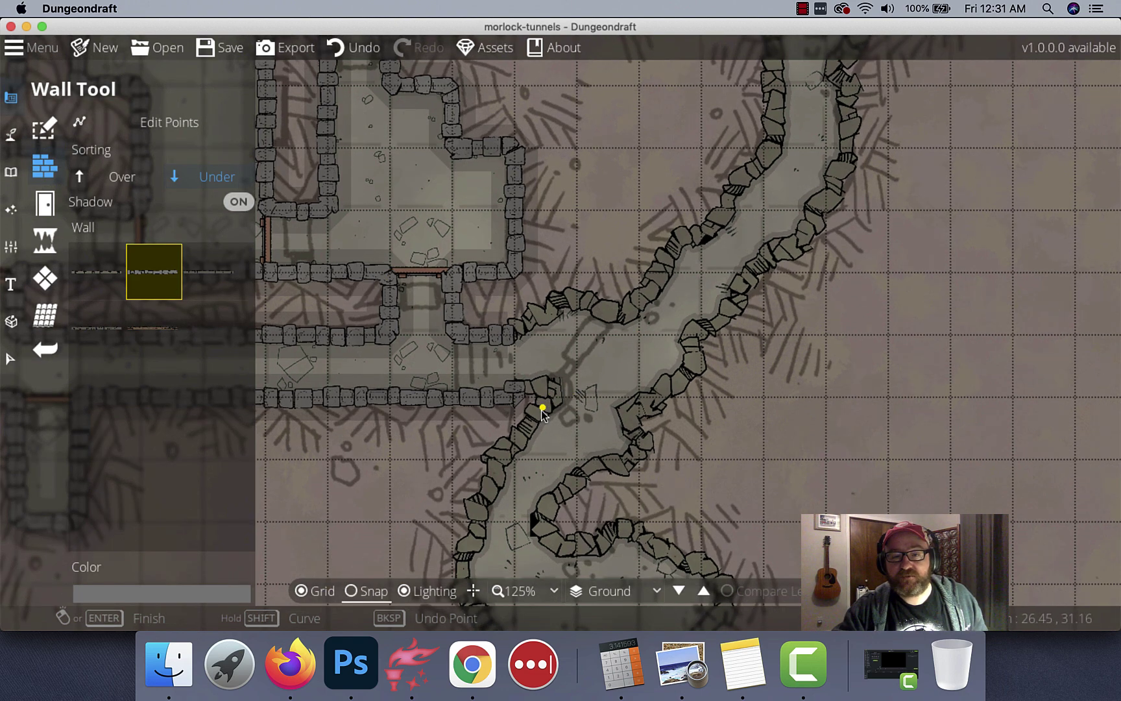
click(520, 437)
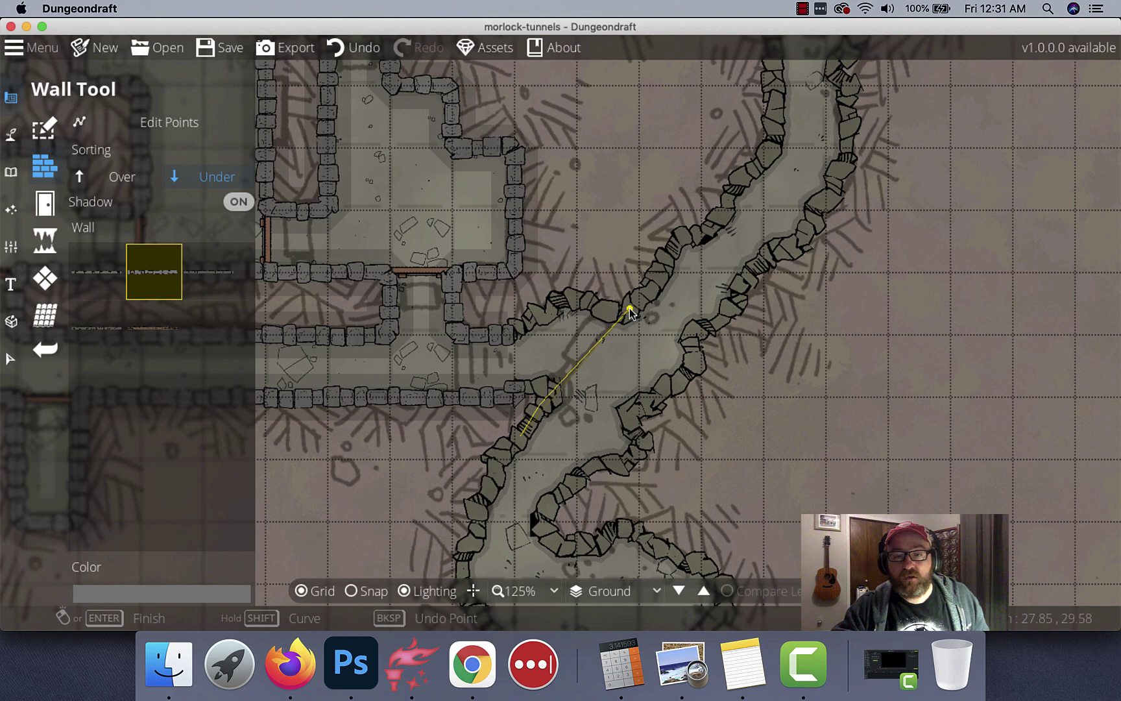
click(653, 290)
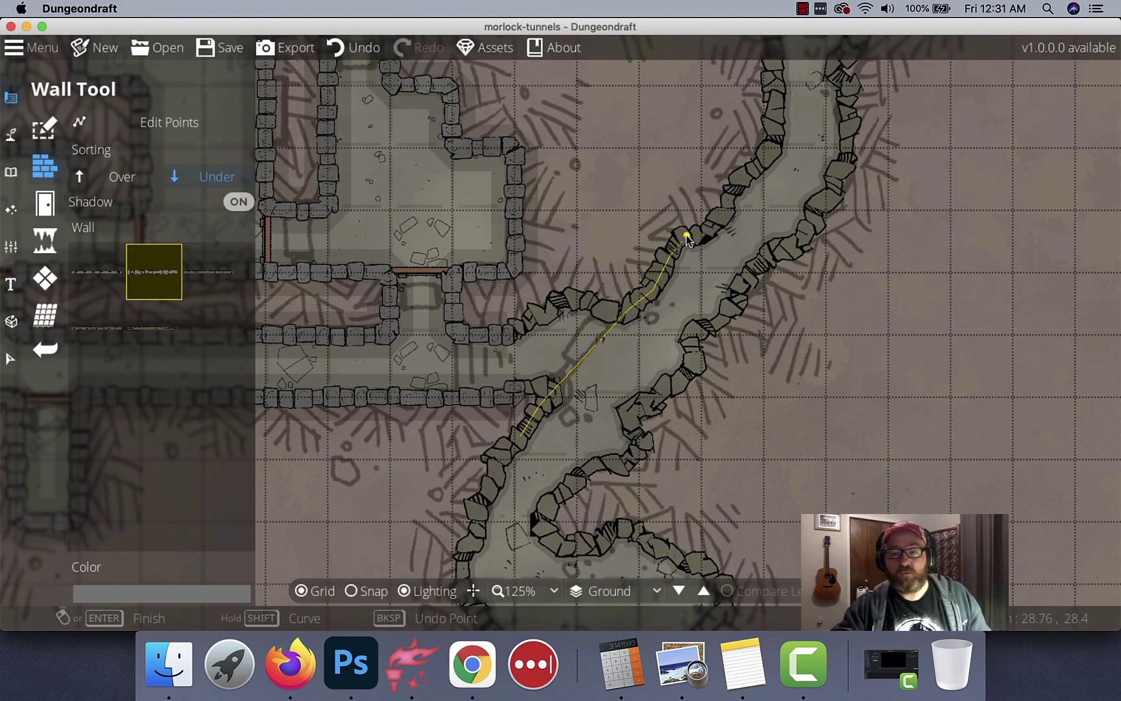
right_click(687, 235)
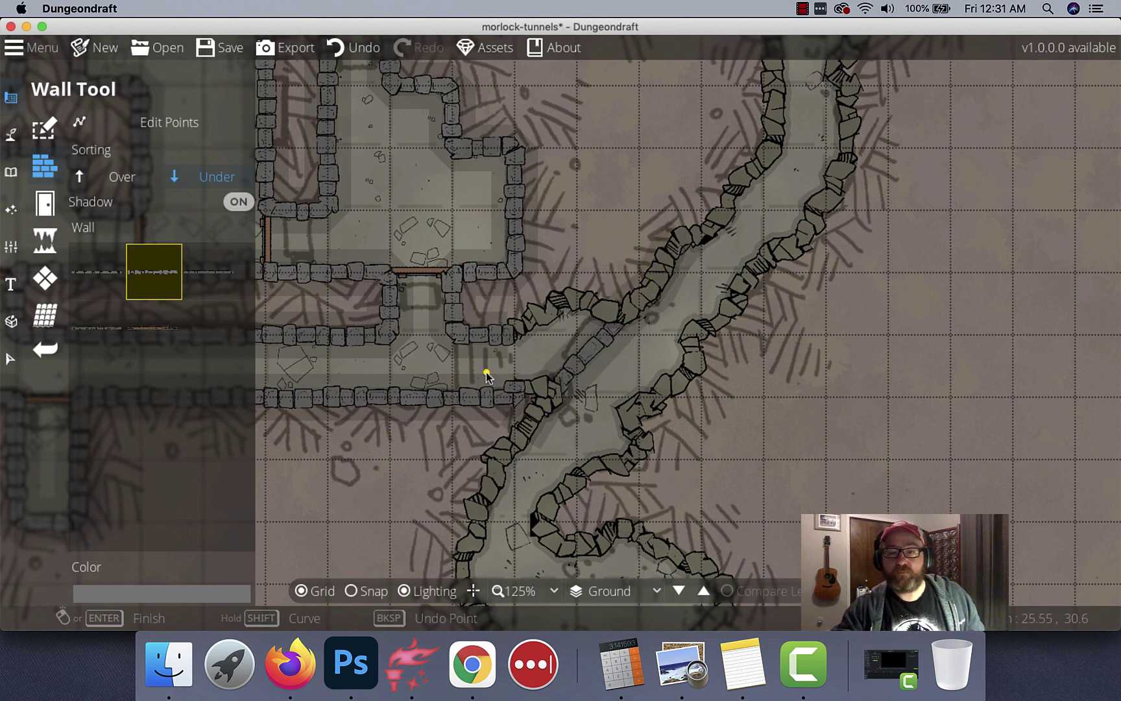
Place a wooden door with Rotate 180 off in the diagonal wall between the corridor and the cave tunnel
click(58, 211)
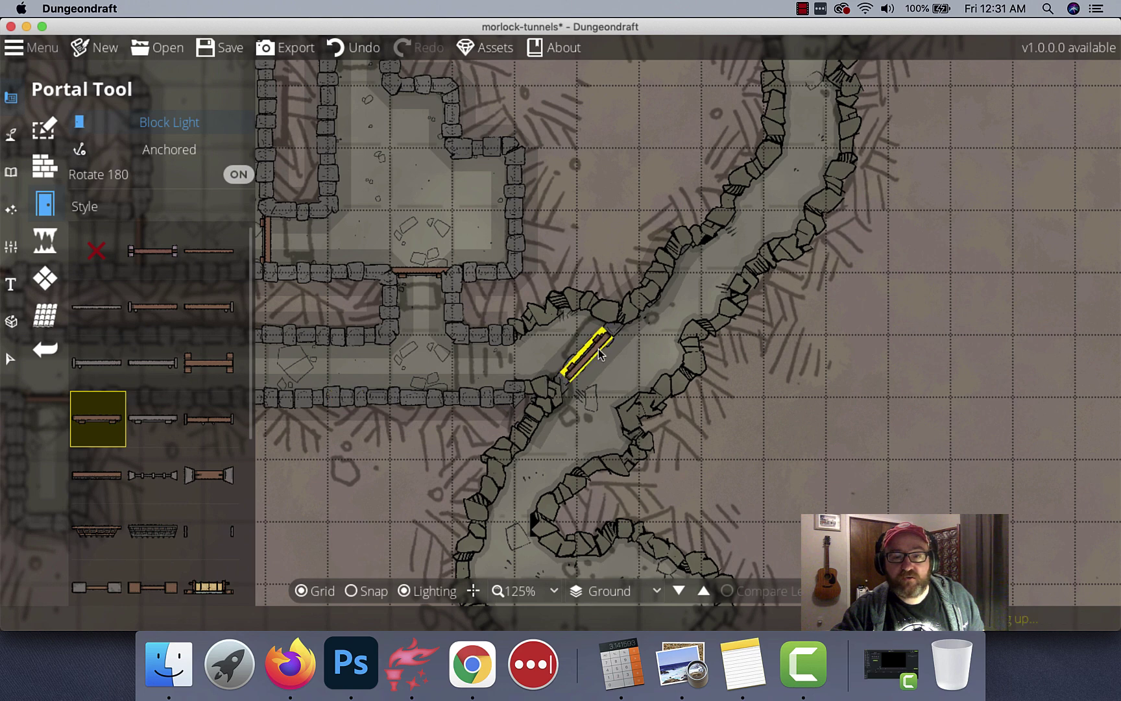
click(183, 178)
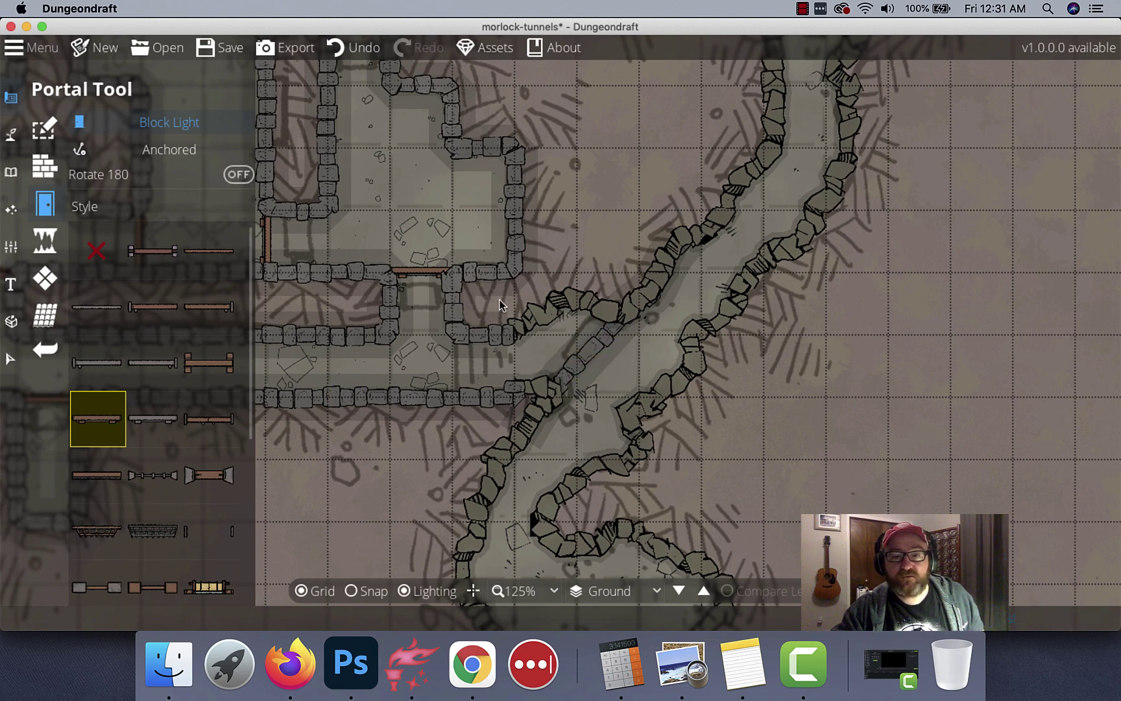
click(585, 357)
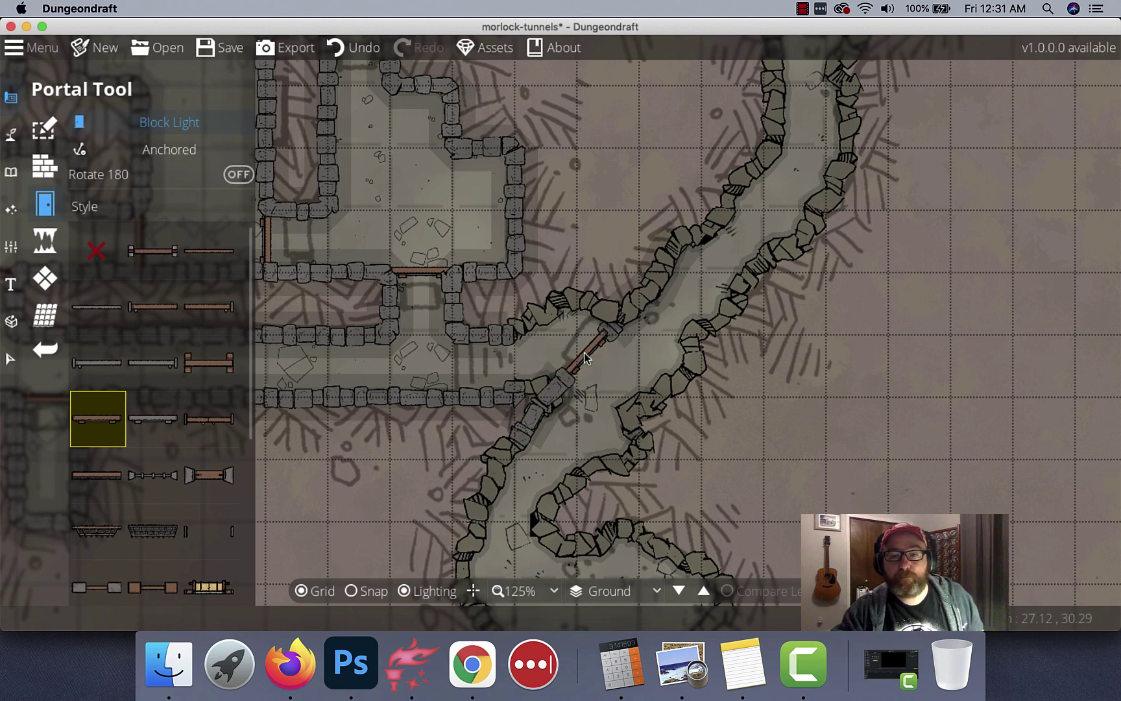
scroll(608, 323, down, 4)
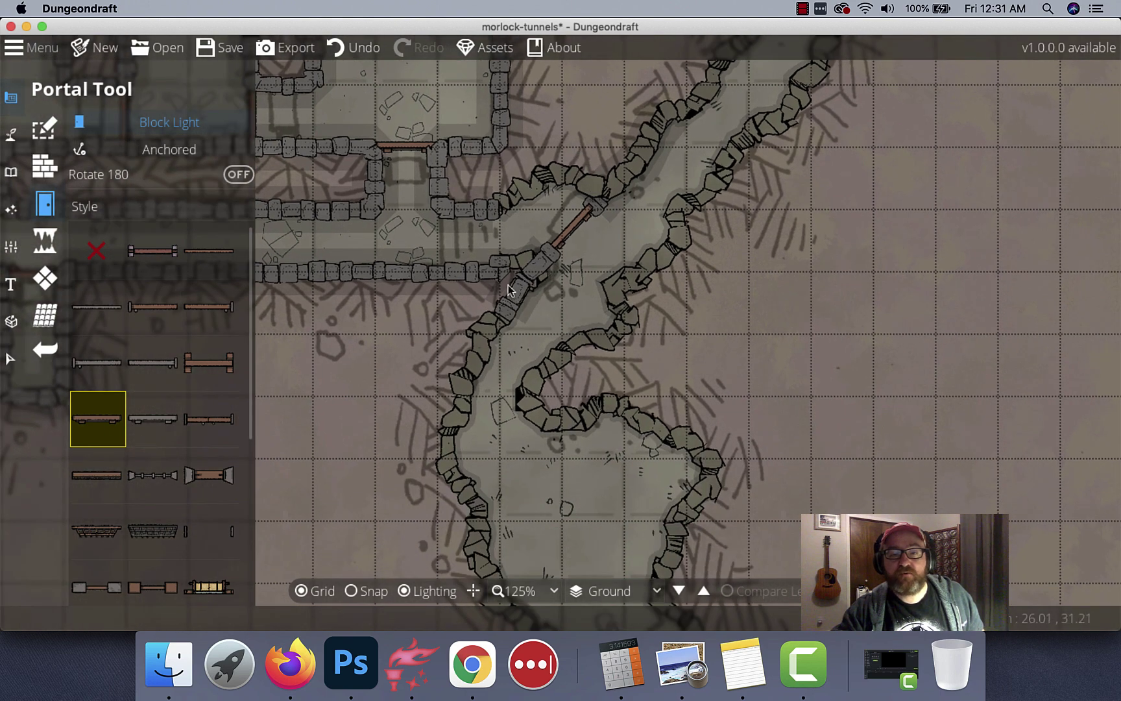
Select the new diagonal wall to check its course along the cave edge, and return to the building tools
click(11, 358)
click(540, 270)
click(531, 279)
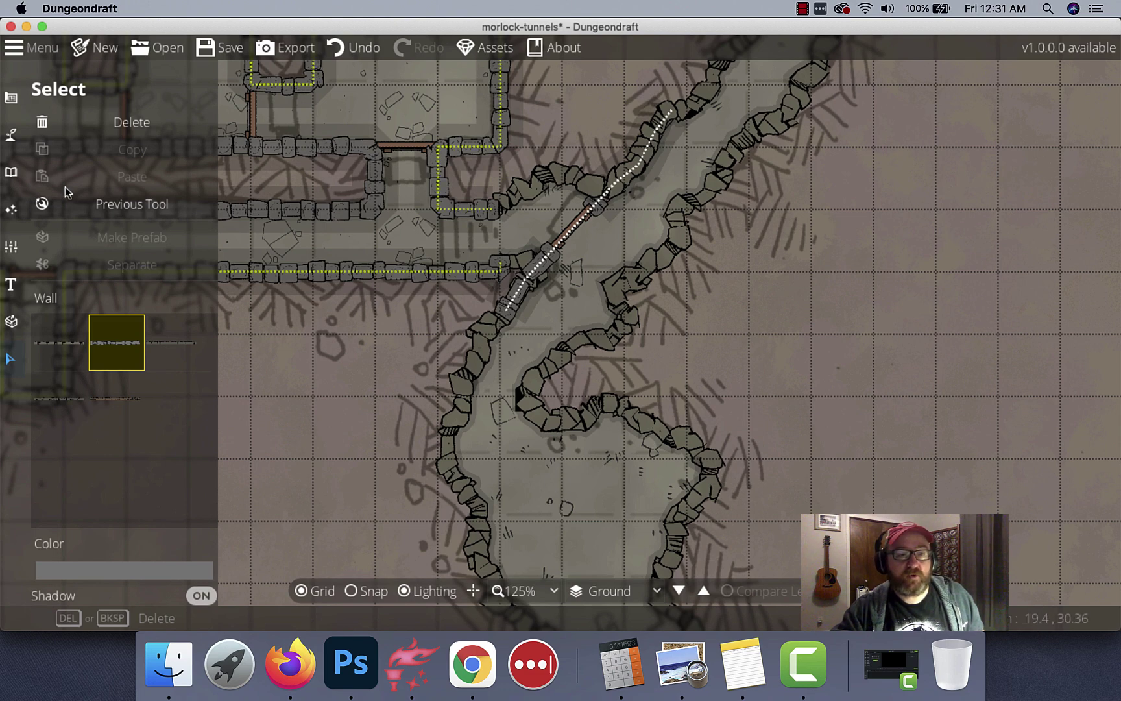
click(11, 98)
Check the cave from the new door past the rock pillar to the northwest nook and save the map
scroll(600, 182, up, 5)
scroll(600, 181, up, 2)
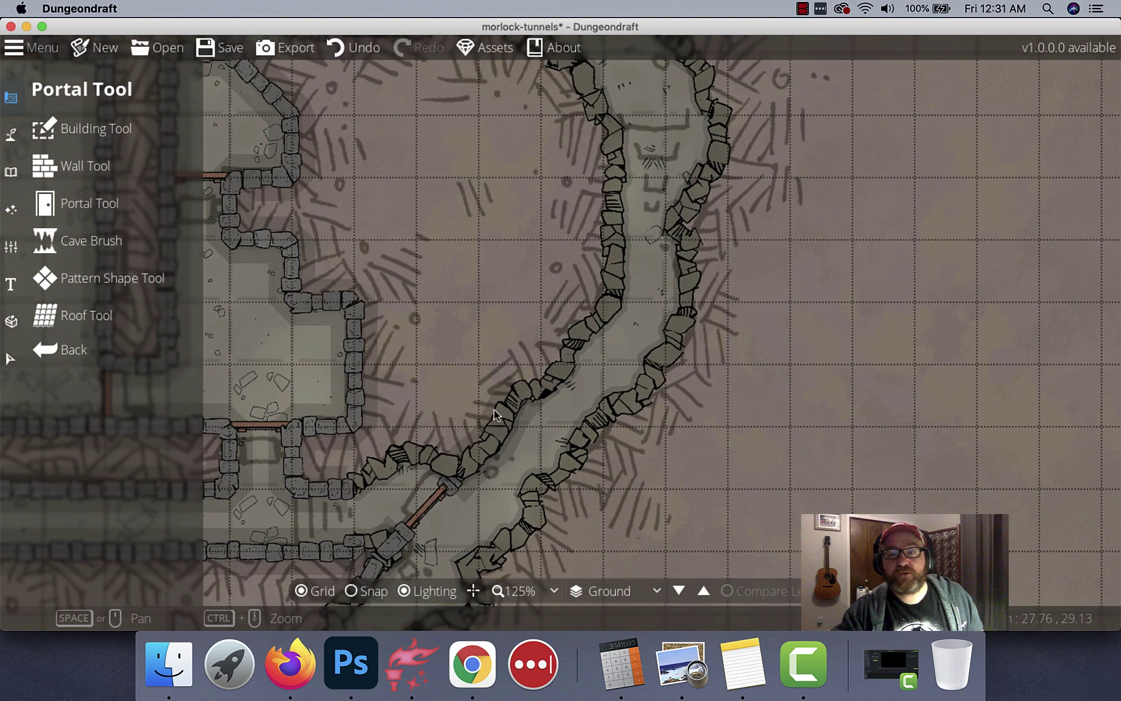
scroll(485, 395, up, 5)
drag(339, 267, 626, 455)
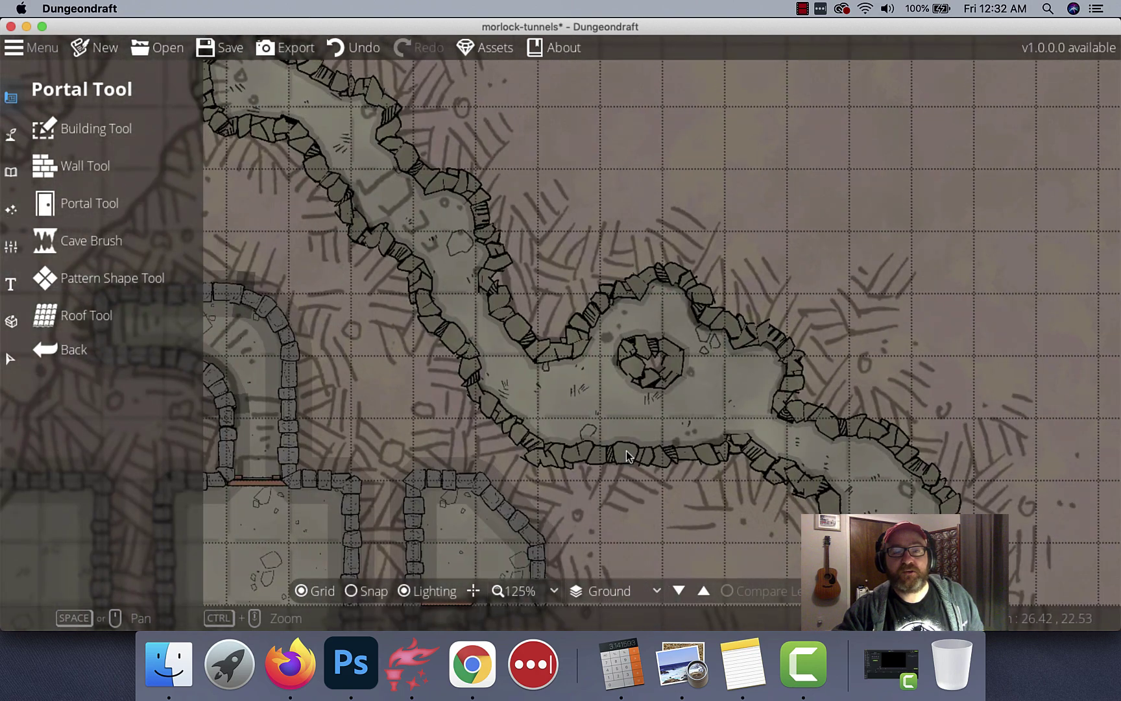
drag(426, 256, 550, 342)
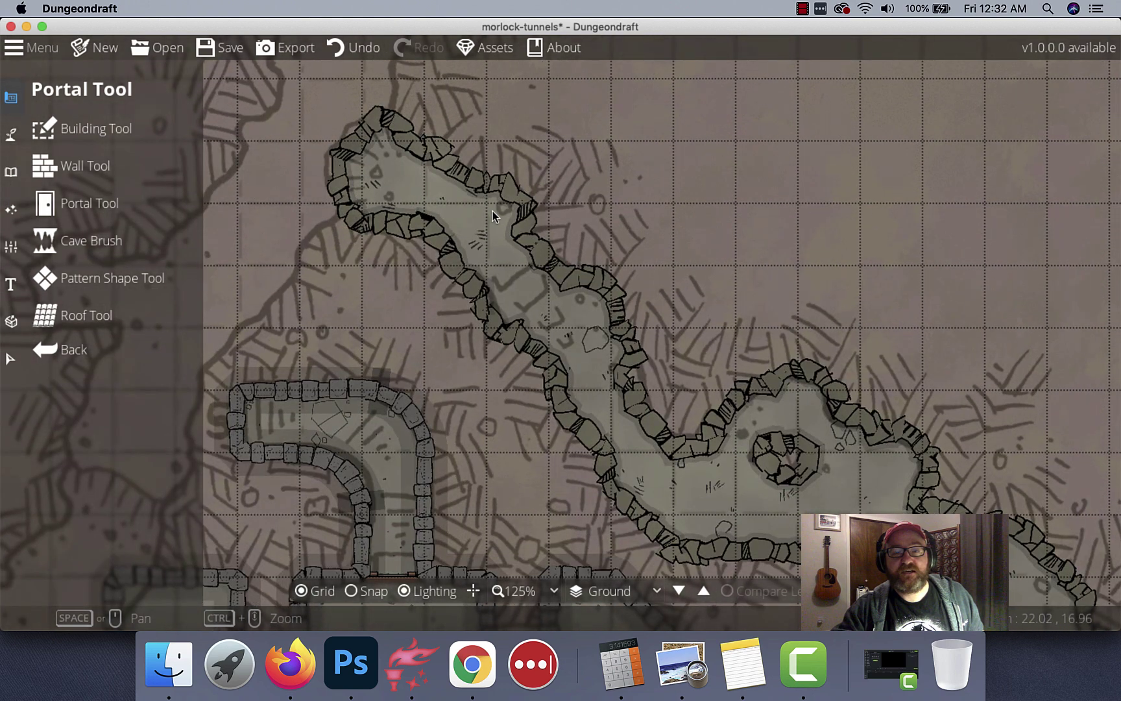
scroll(425, 253, right, 3)
scroll(425, 253, down, 2)
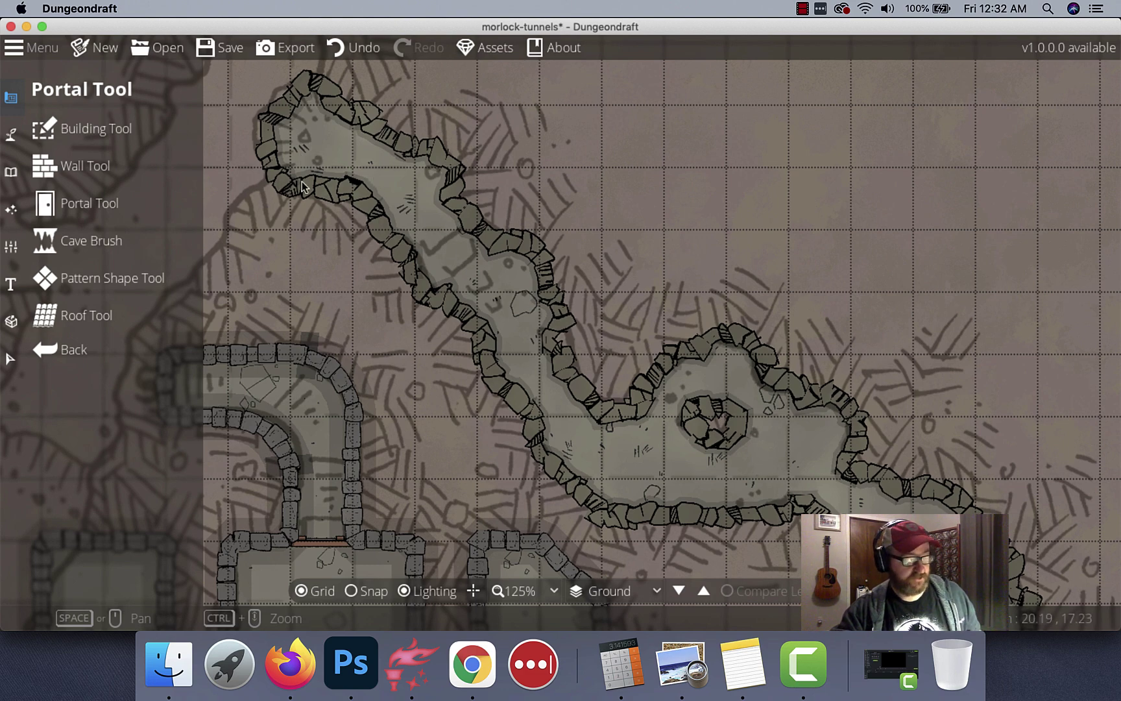
key(super+s)
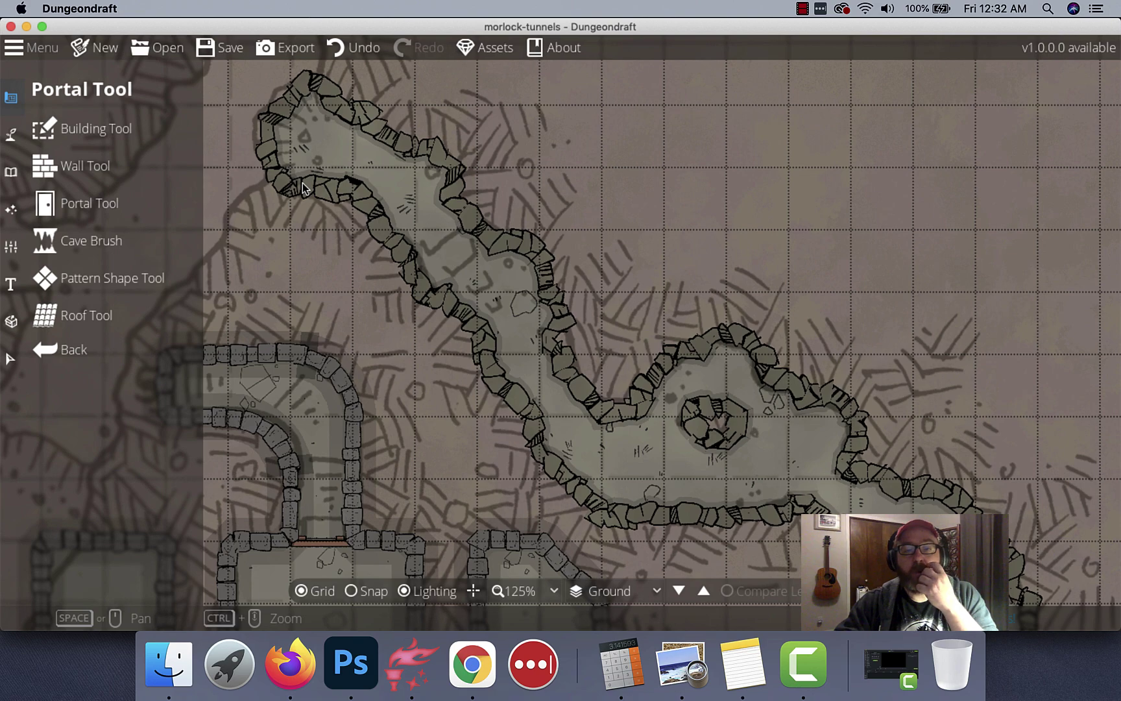
Review the built rooms, the new cave door and the southern cave chamber against the traced map
scroll(525, 266, down, 10)
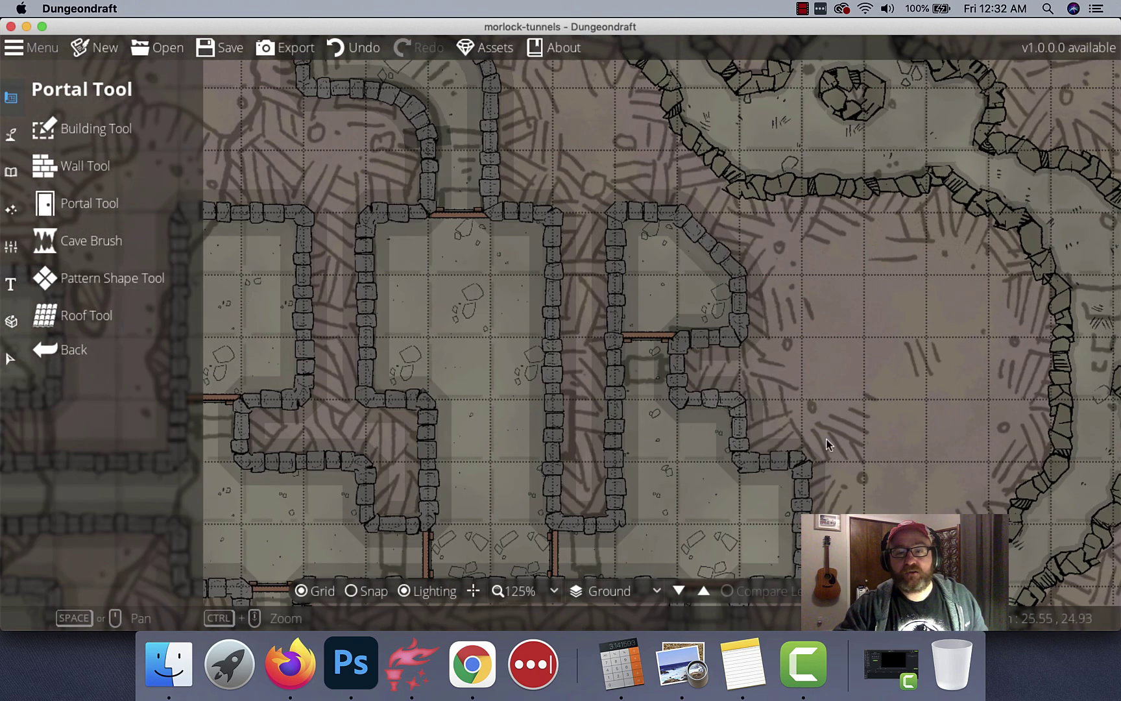
ctrl+scroll(551, 267, down, 2)
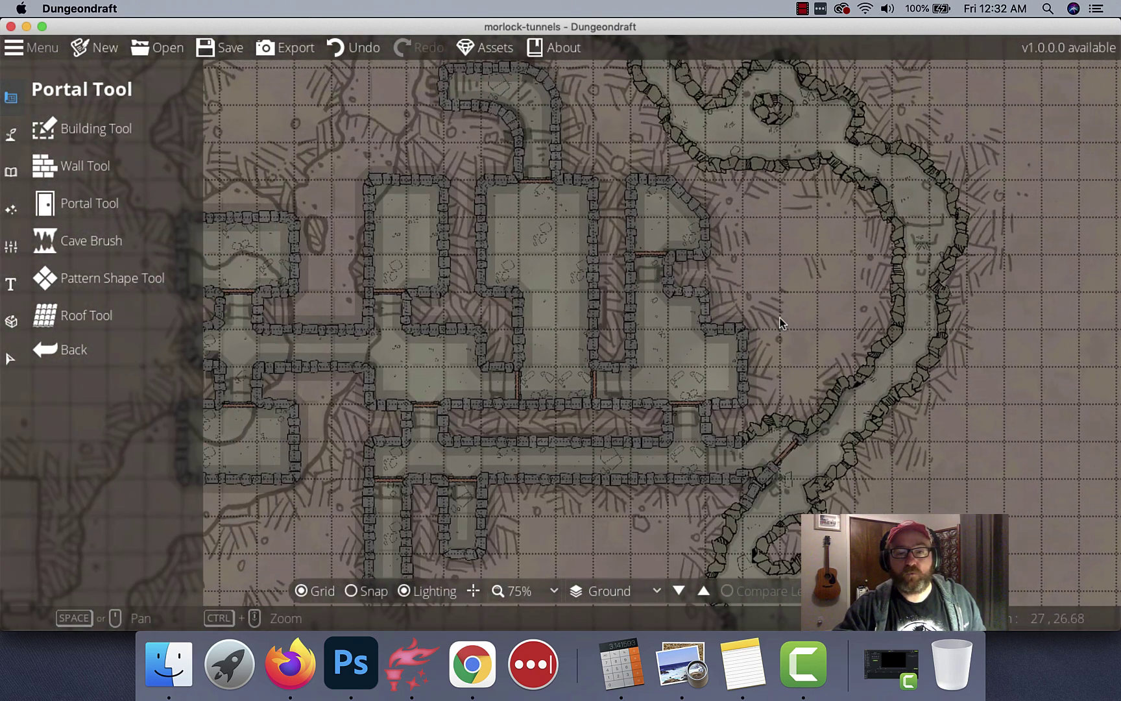
scroll(880, 303, down, 3)
scroll(909, 260, left, 4)
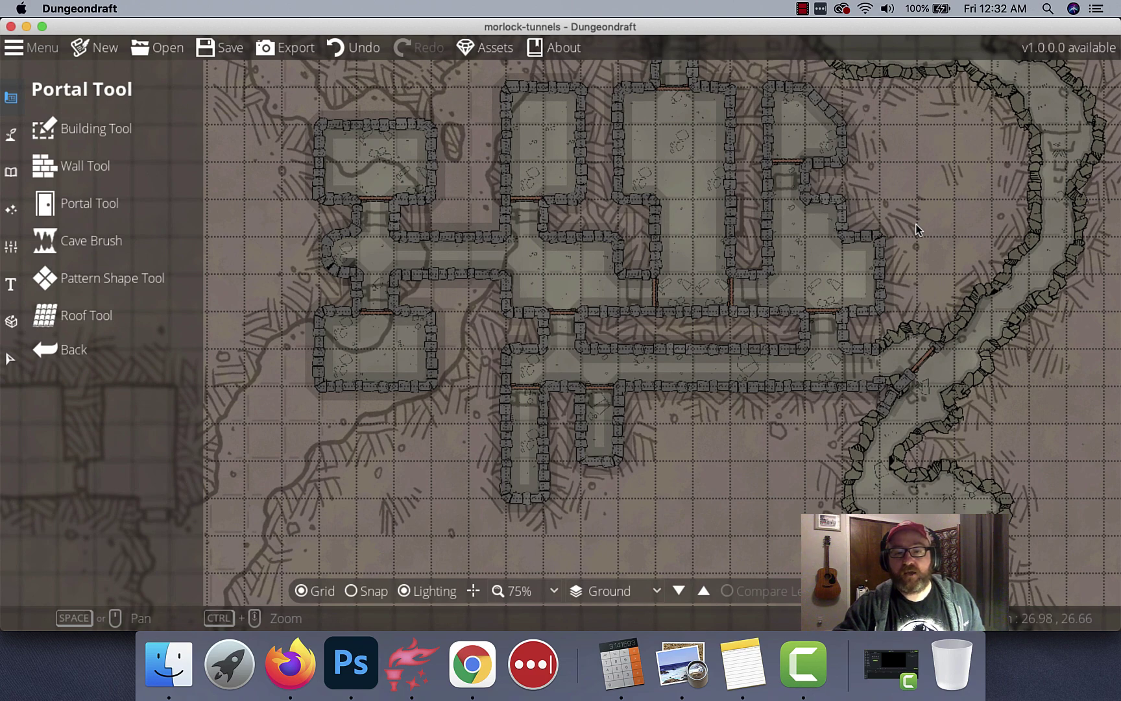
ctrl+scroll(917, 229, down, 1)
drag(915, 227, 641, 116)
ctrl+scroll(737, 336, up, 2)
drag(726, 473, 638, 196)
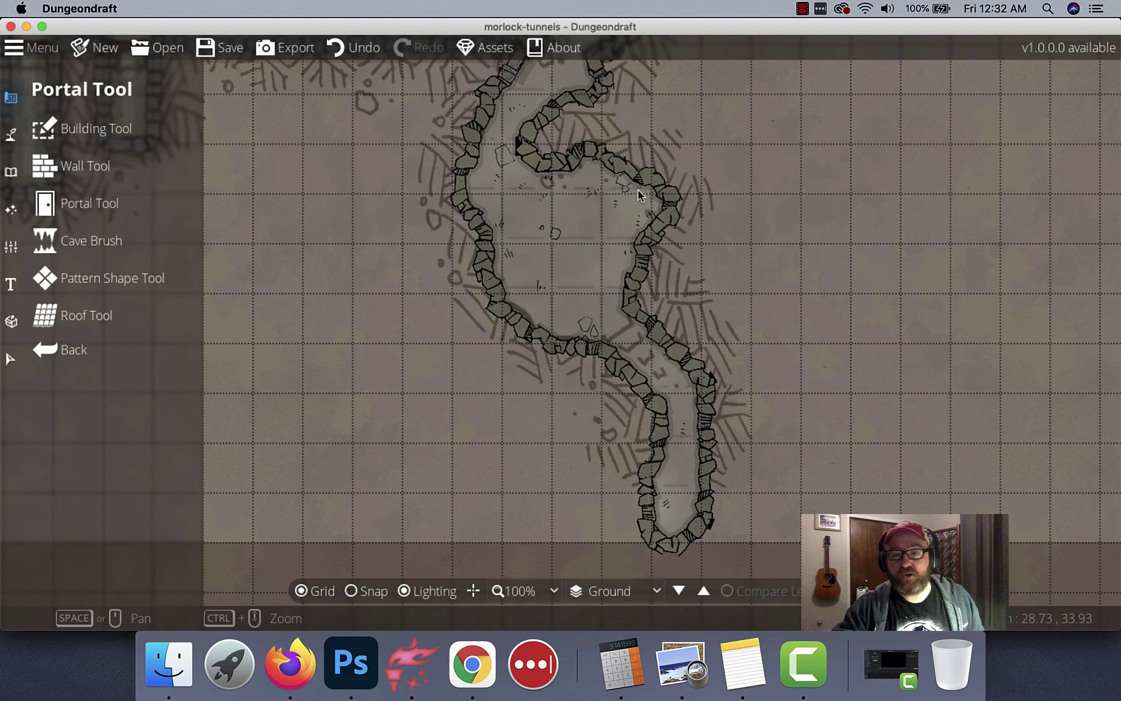
drag(560, 111, 525, 462)
drag(401, 206, 578, 442)
scroll(516, 437, up, 4)
drag(505, 408, 521, 145)
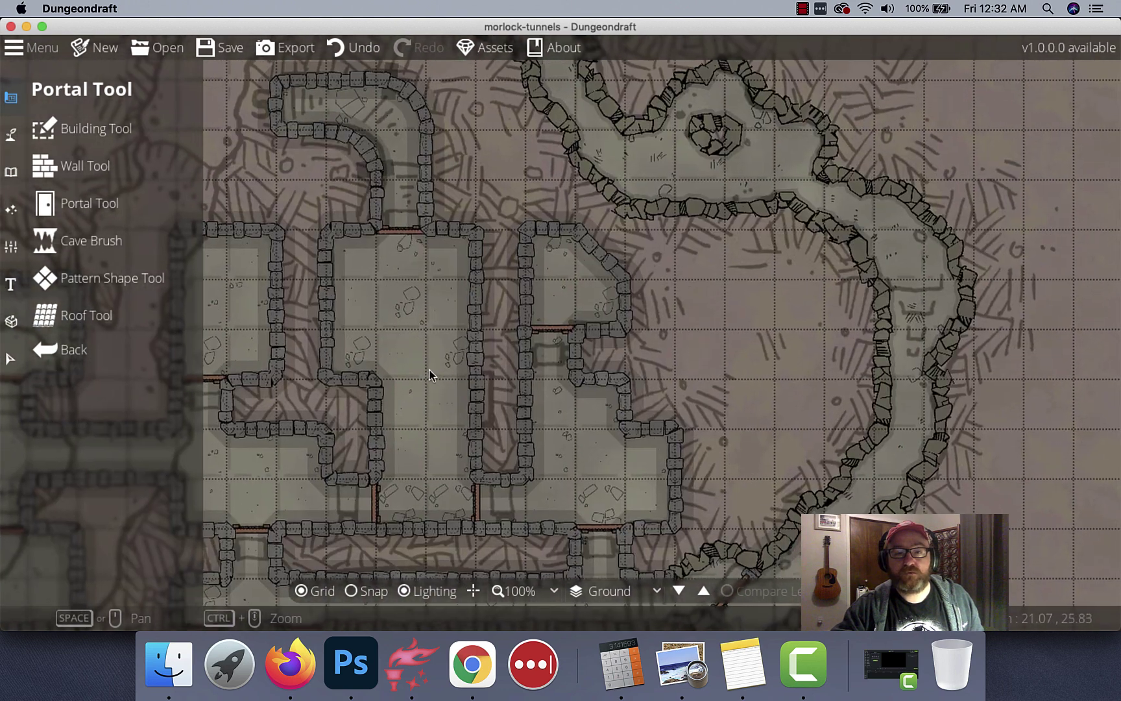
drag(432, 373, 564, 439)
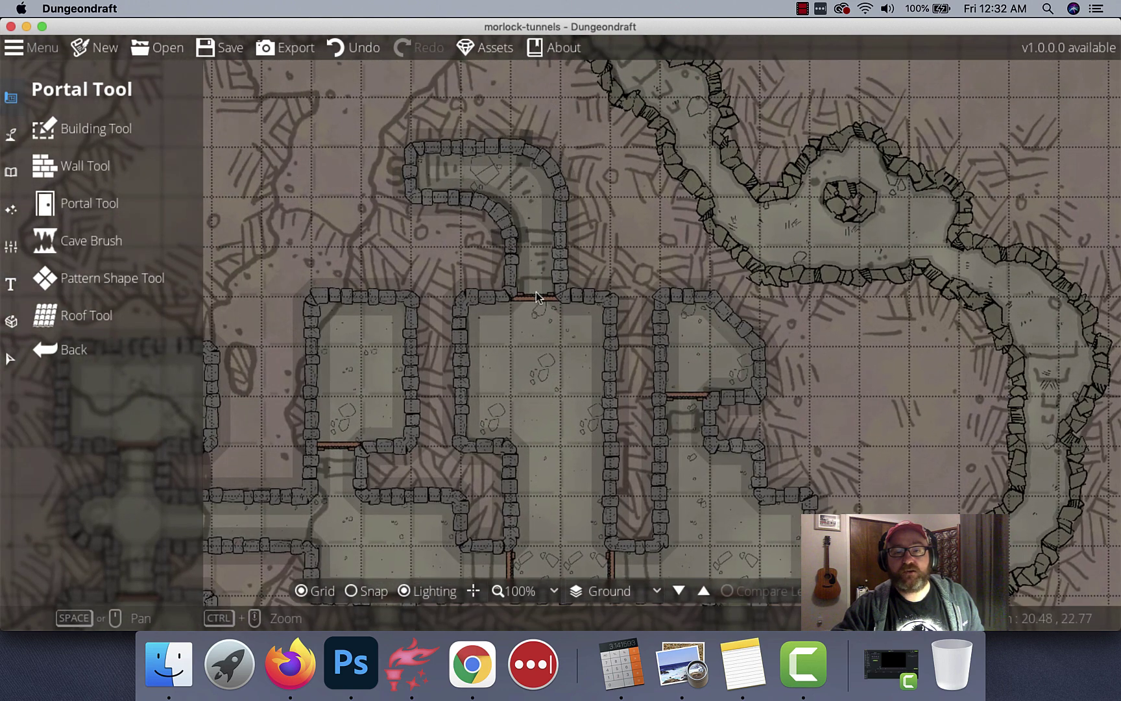
Start the Object Tool and search the object library for "stairs"
scroll(570, 268, up, 3)
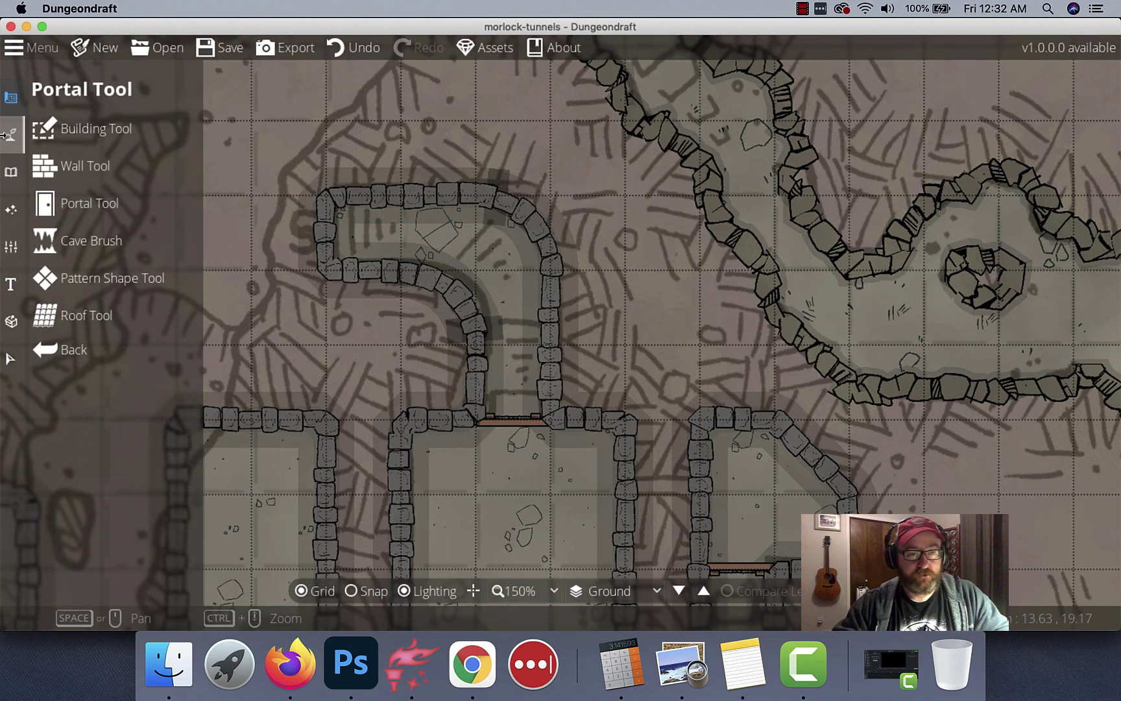
click(10, 174)
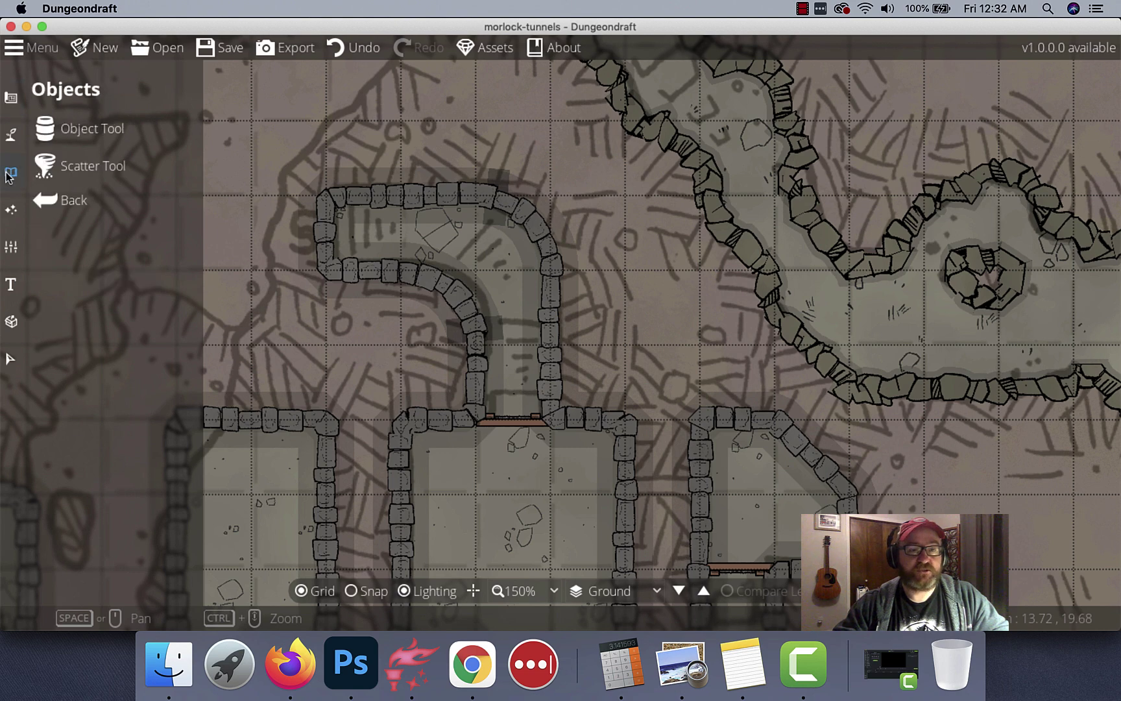
click(104, 132)
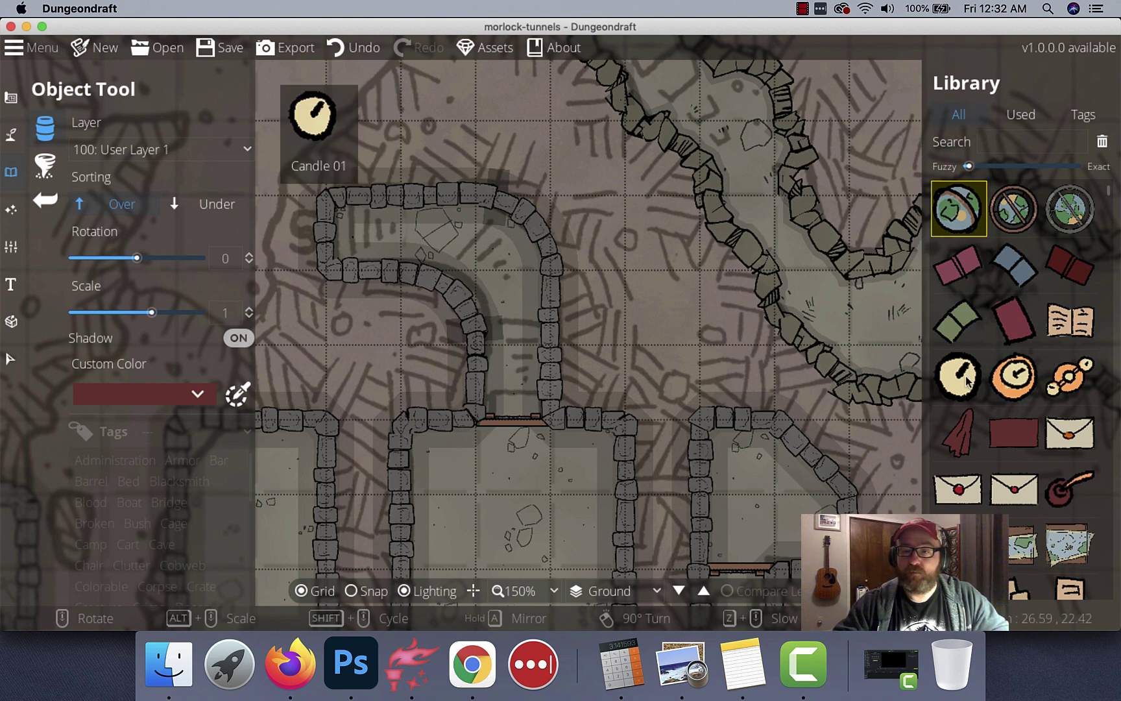
click(985, 143)
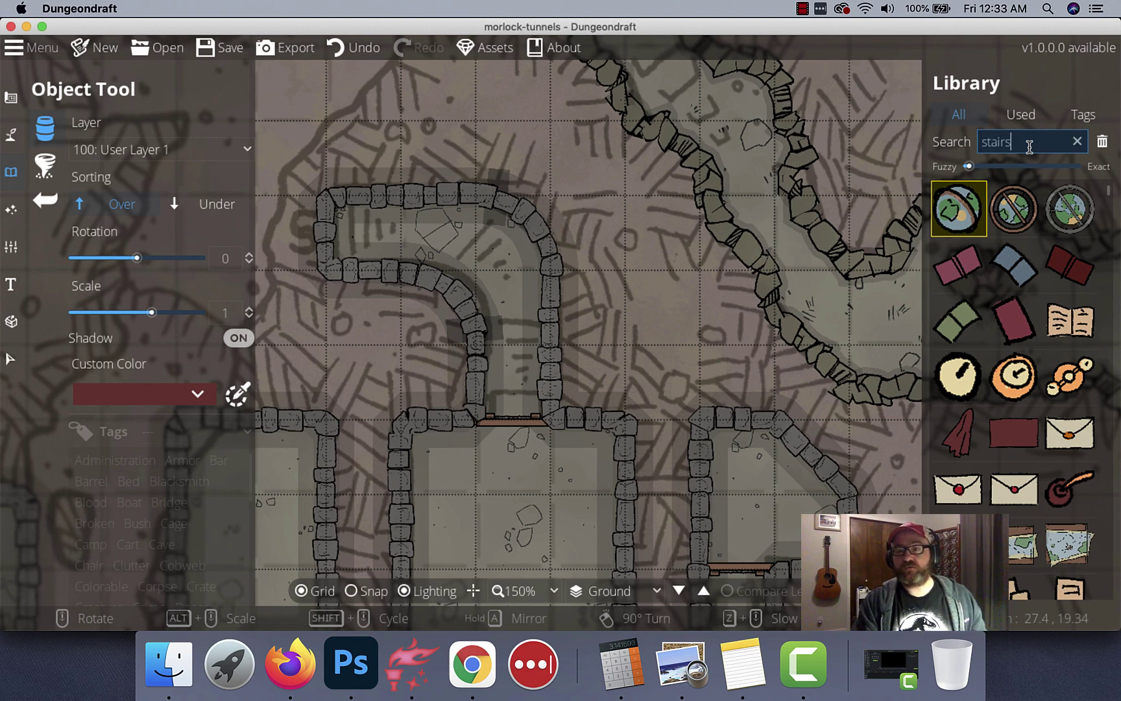
Place the Stairs Square 06 object, with snap on and shadow off, in the curved passage just north of its door
scroll(1009, 366, down, 5)
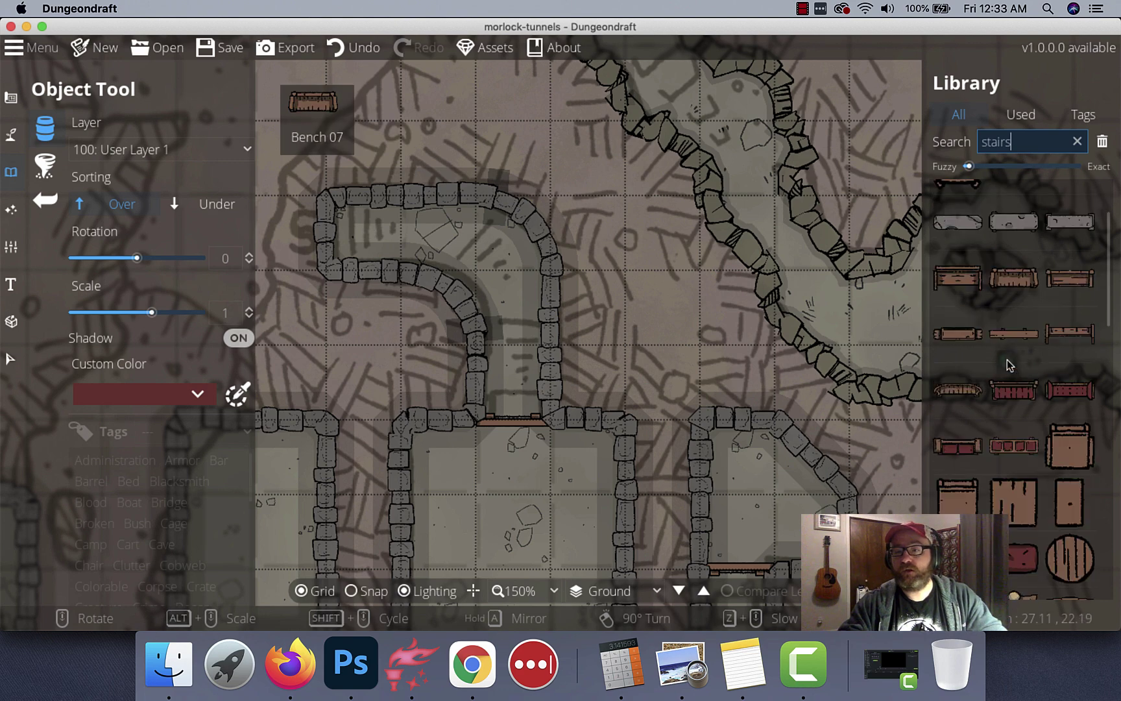
scroll(1009, 365, down, 6)
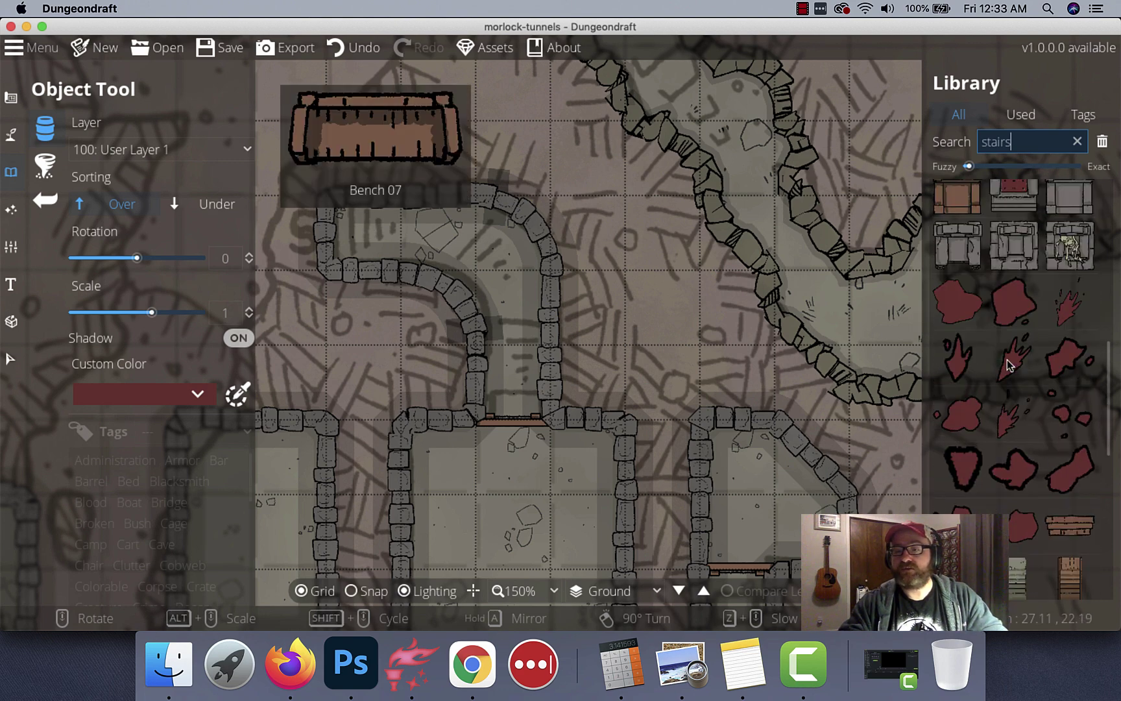
scroll(1009, 365, down, 2)
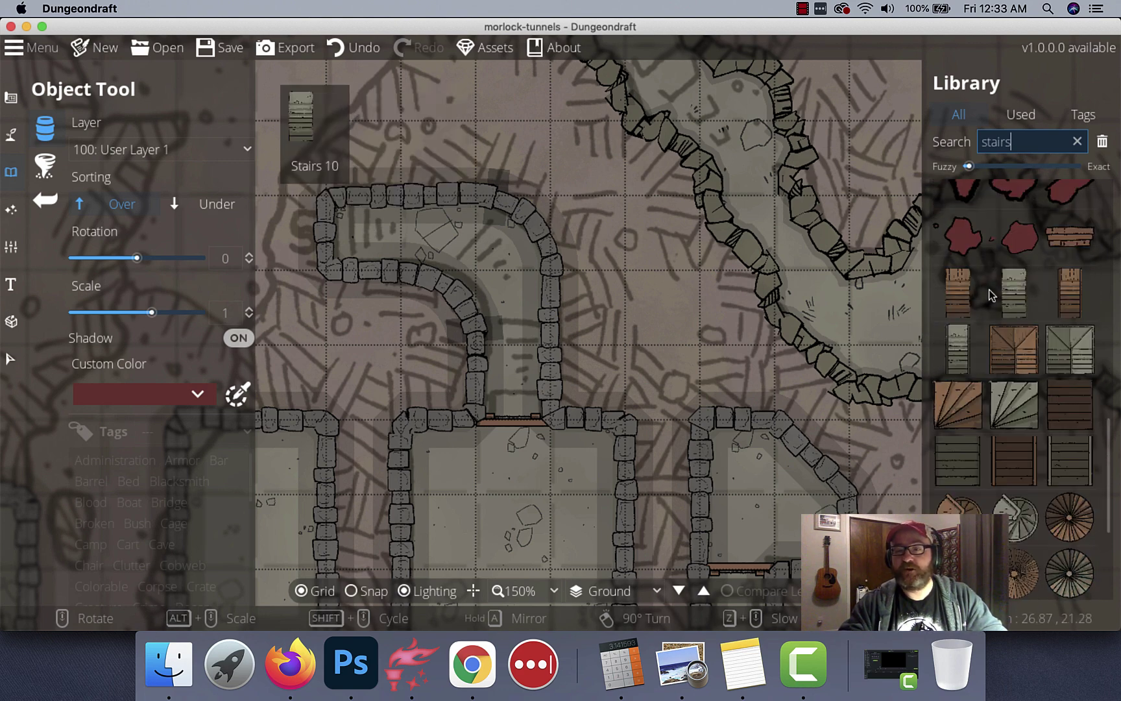
scroll(1012, 361, down, 1)
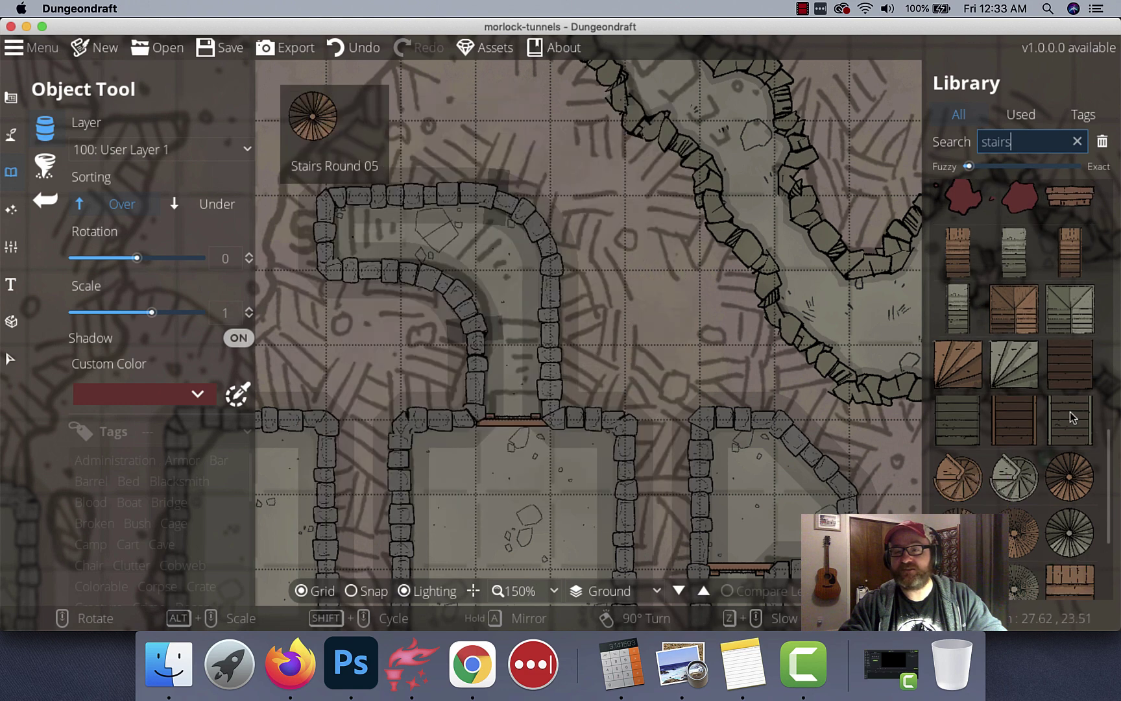
mouse_move(1019, 360)
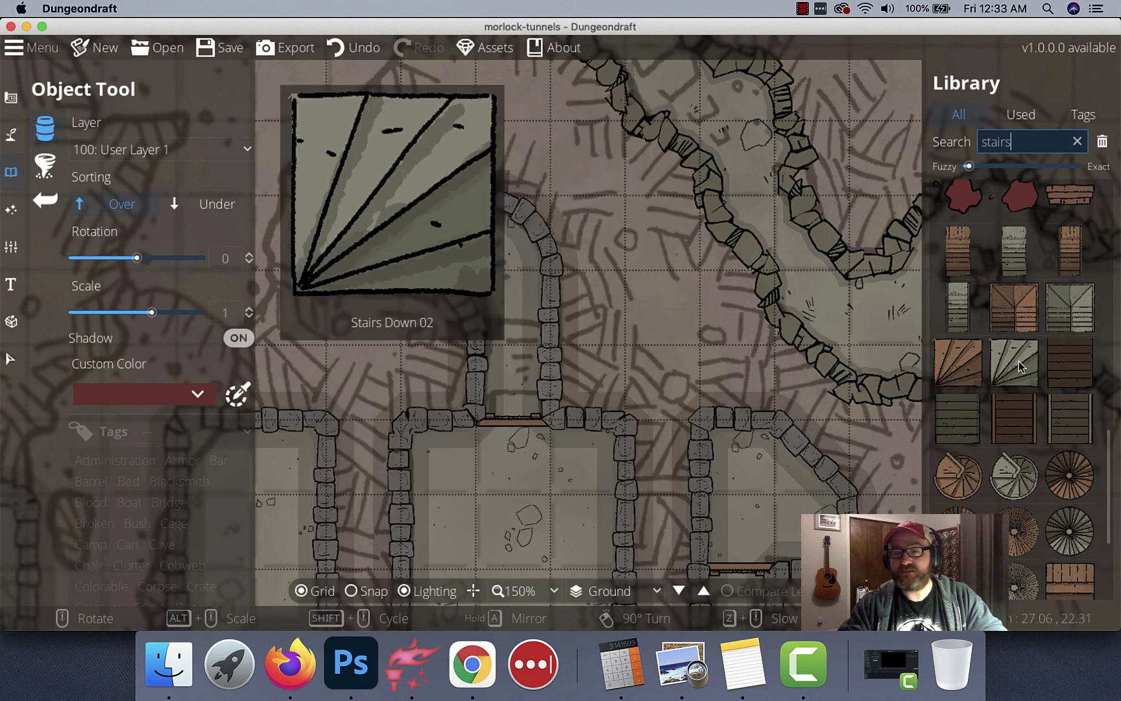
scroll(1007, 430, down, 2)
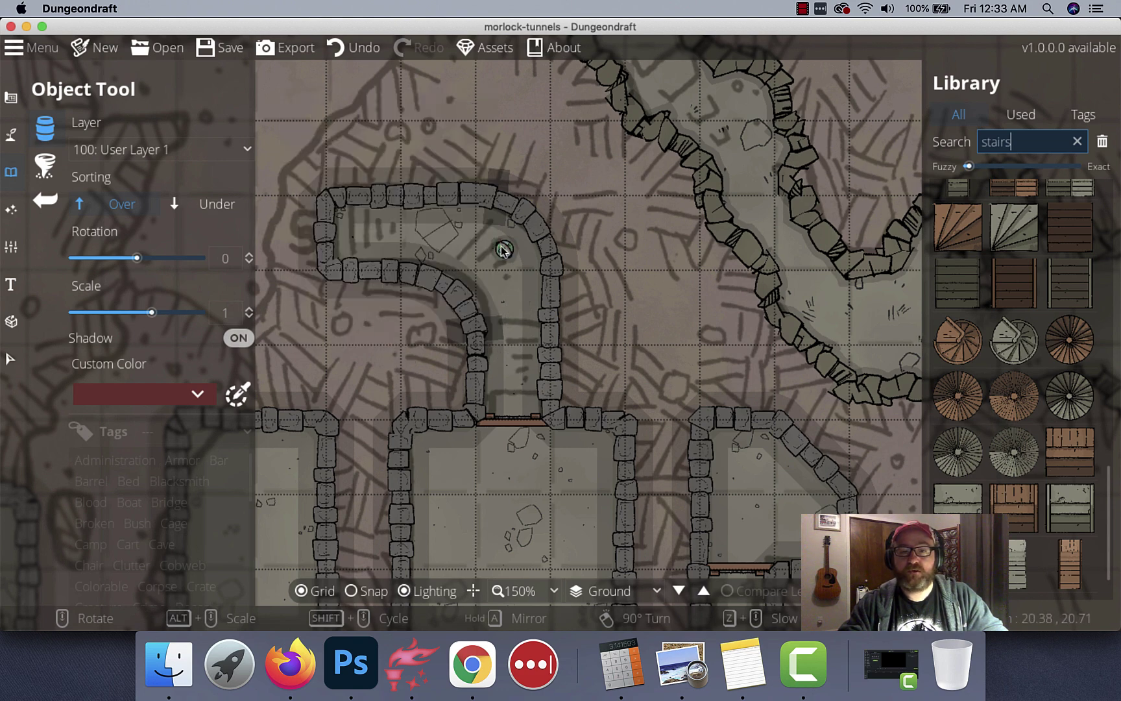
mouse_move(966, 409)
mouse_move(957, 510)
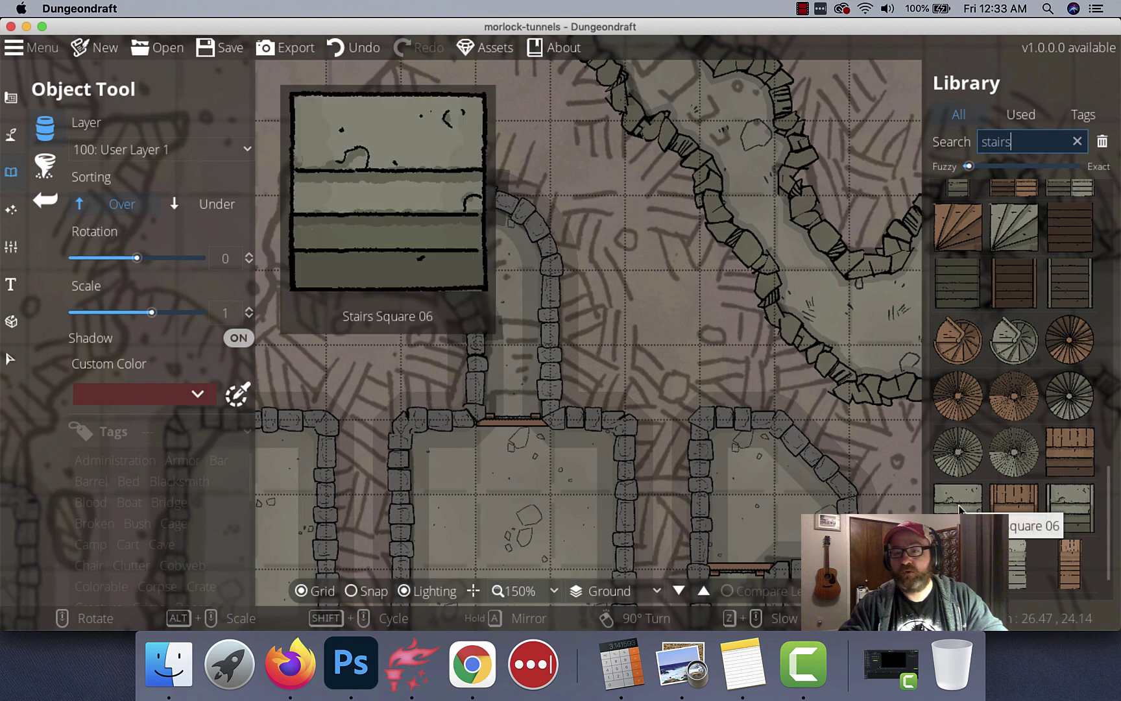
click(958, 509)
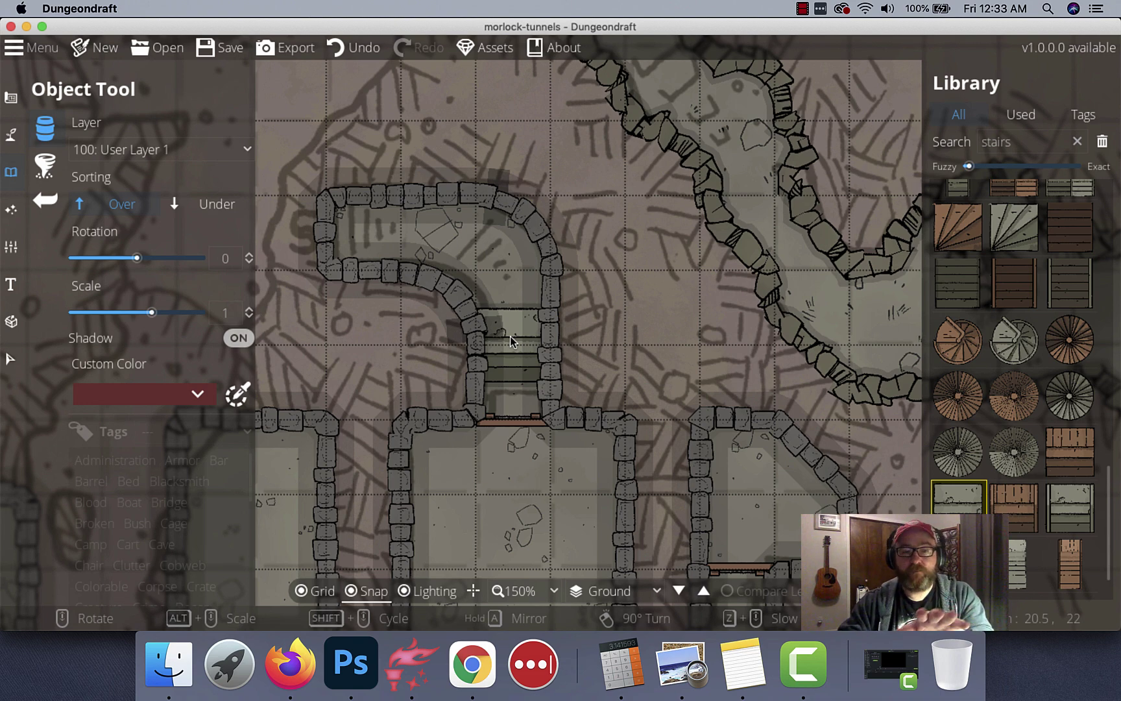
click(144, 341)
click(509, 334)
Try to fit another copy of the stairs into the passage bend with snap off, rotated -60 and -45 degrees at scale 1.2
scroll(485, 256, up, 2)
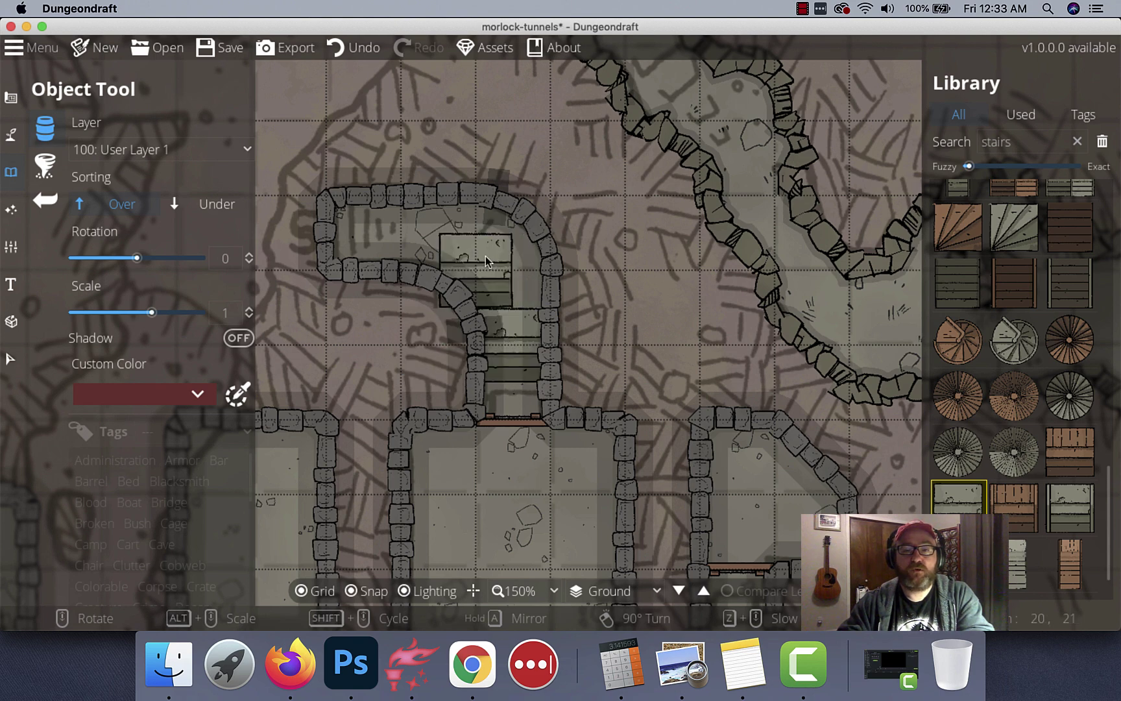
scroll(485, 255, up, 2)
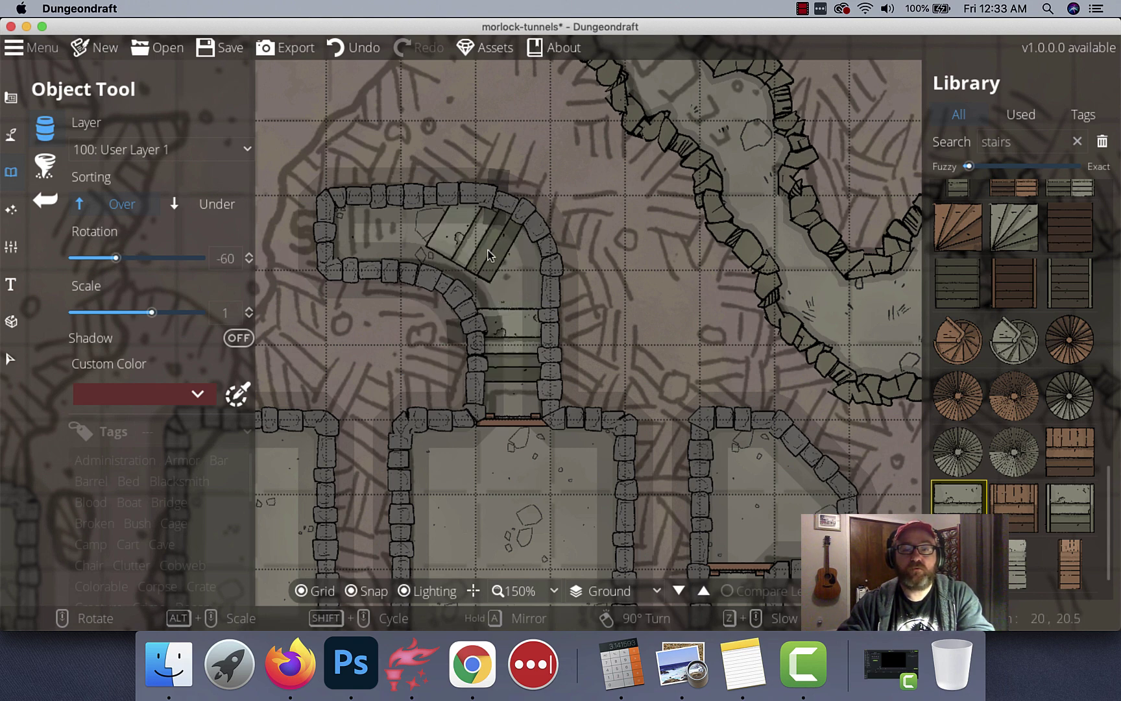
click(352, 590)
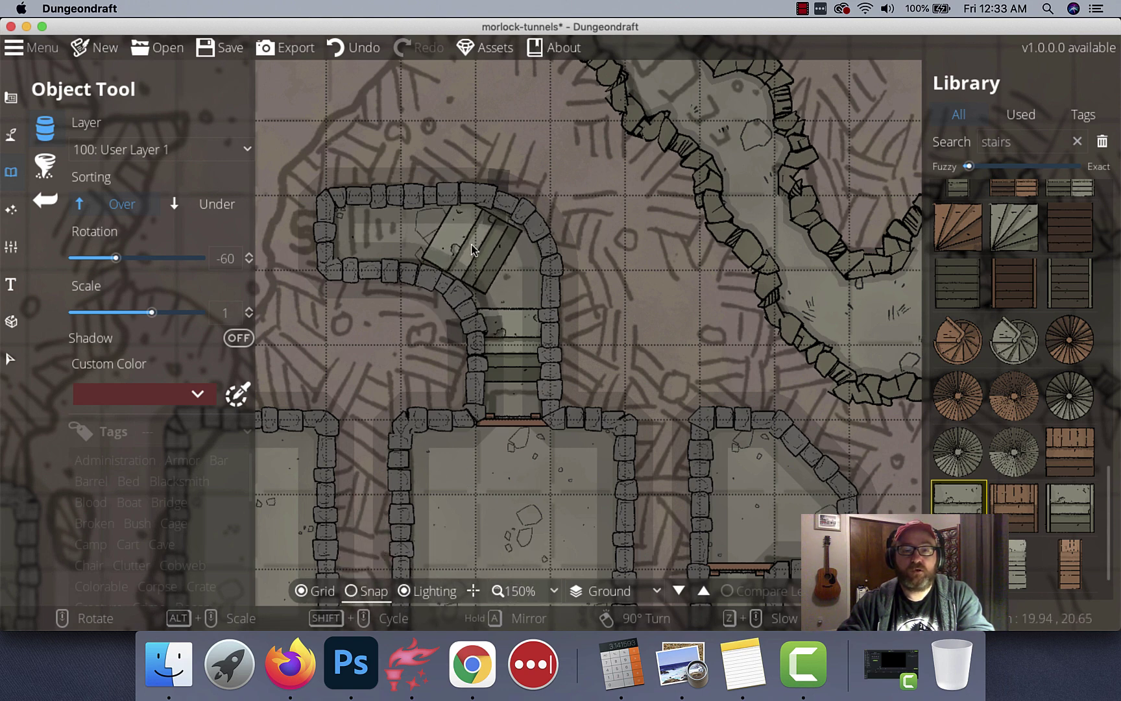
scroll(471, 245, up, 2)
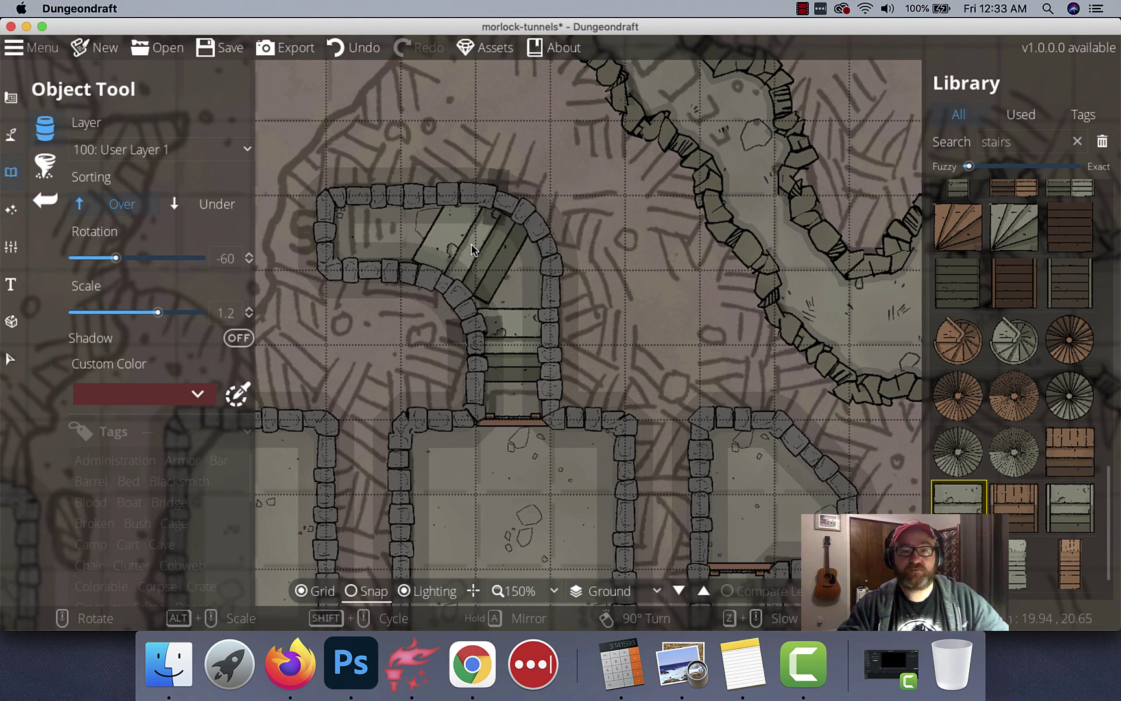
scroll(471, 245, up, 1)
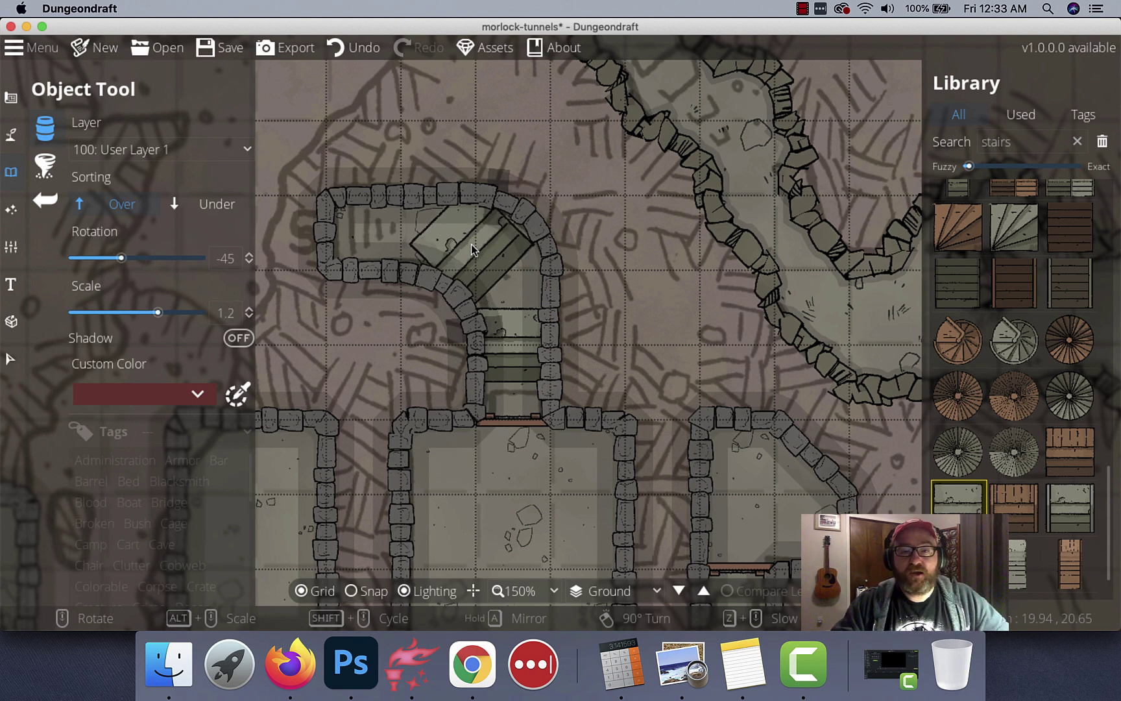
Place a second Stairs Square 06 at the passage's west end with snap on, rotation -90 and scale 0.9
scroll(471, 245, down, 3)
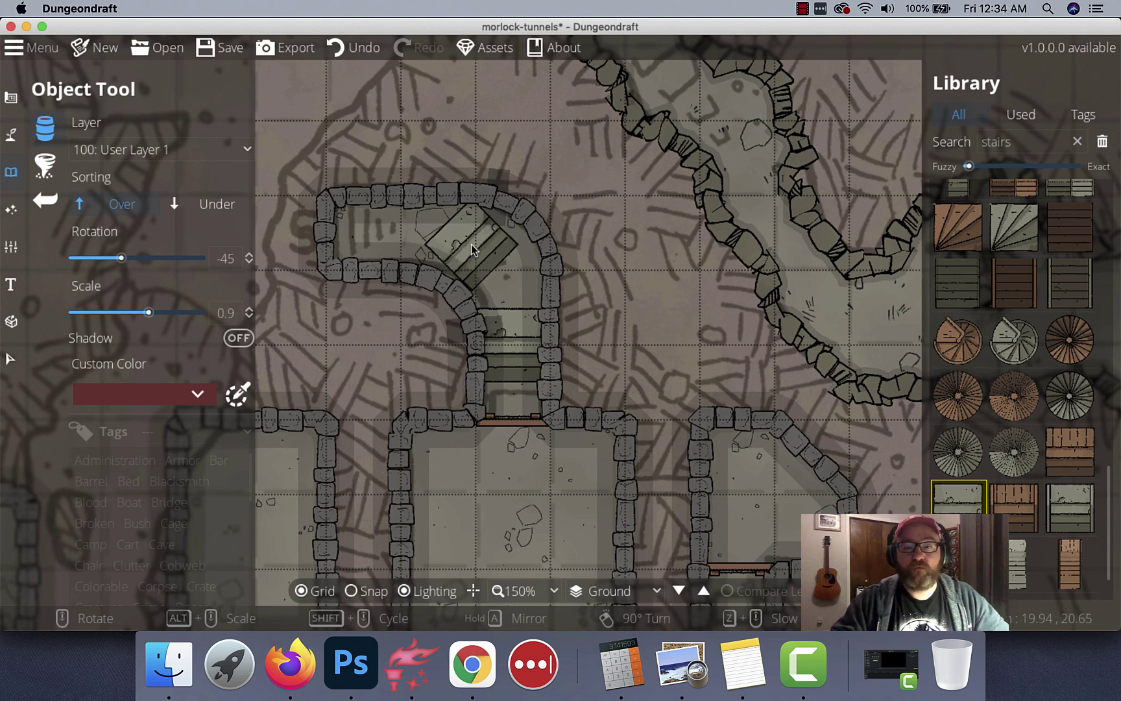
scroll(471, 244, down, 2)
scroll(471, 249, down, 1)
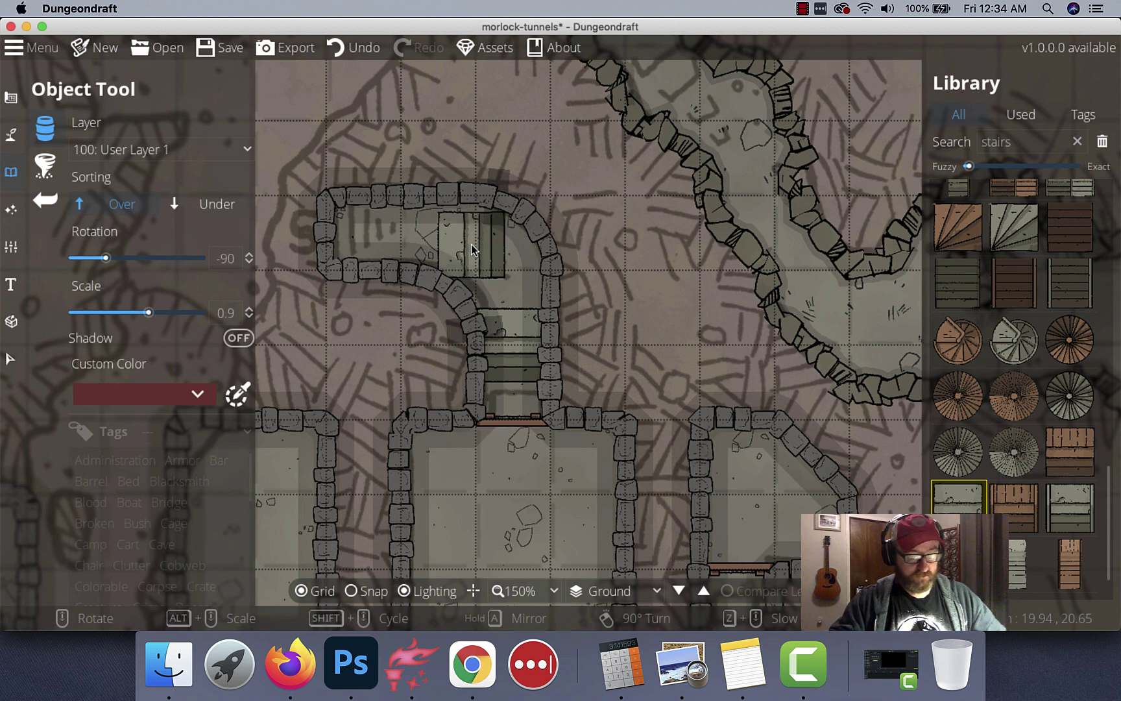
scroll(471, 249, up, 20)
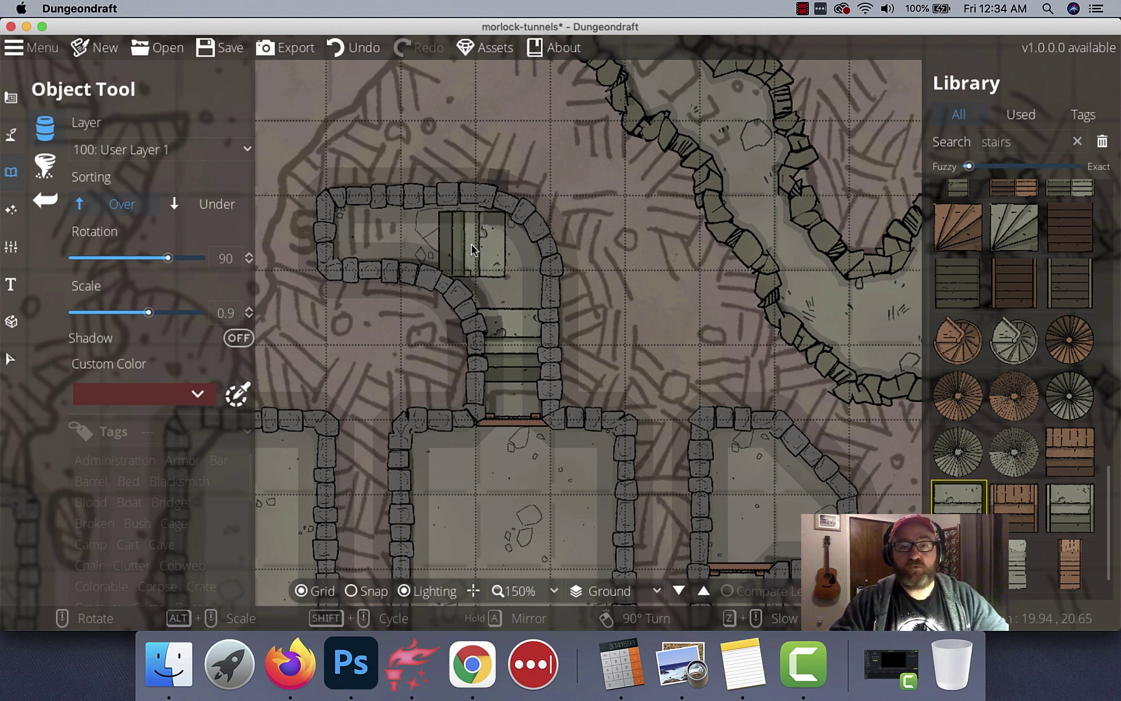
scroll(471, 249, up, 20)
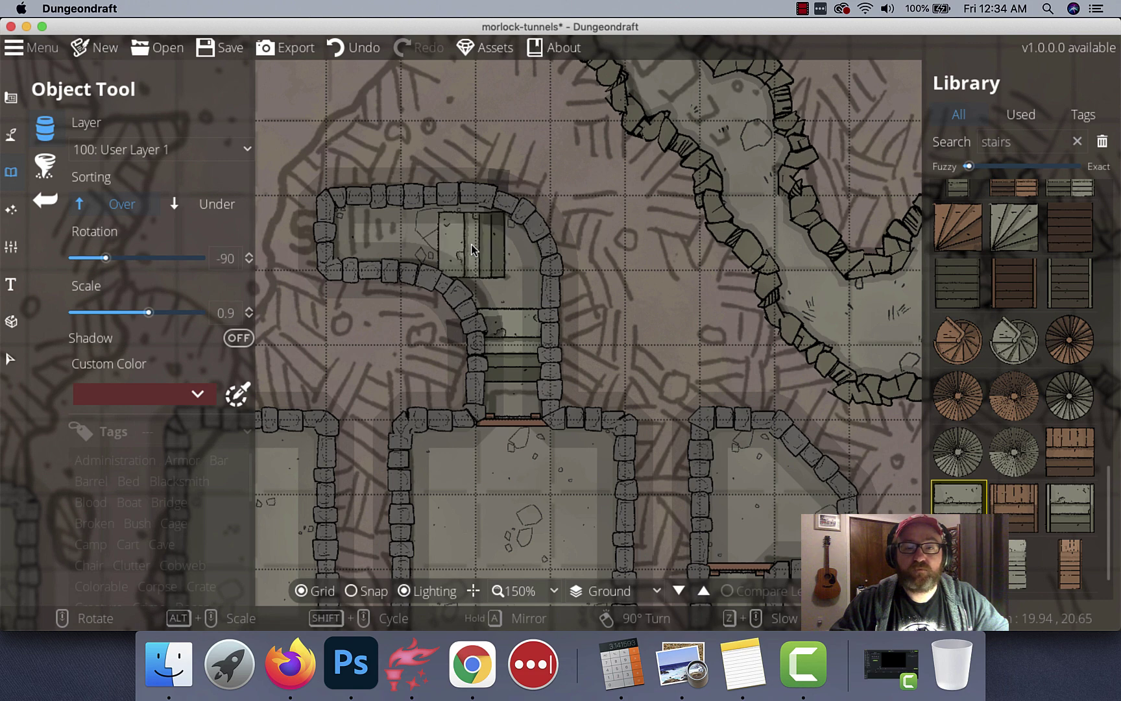
click(351, 590)
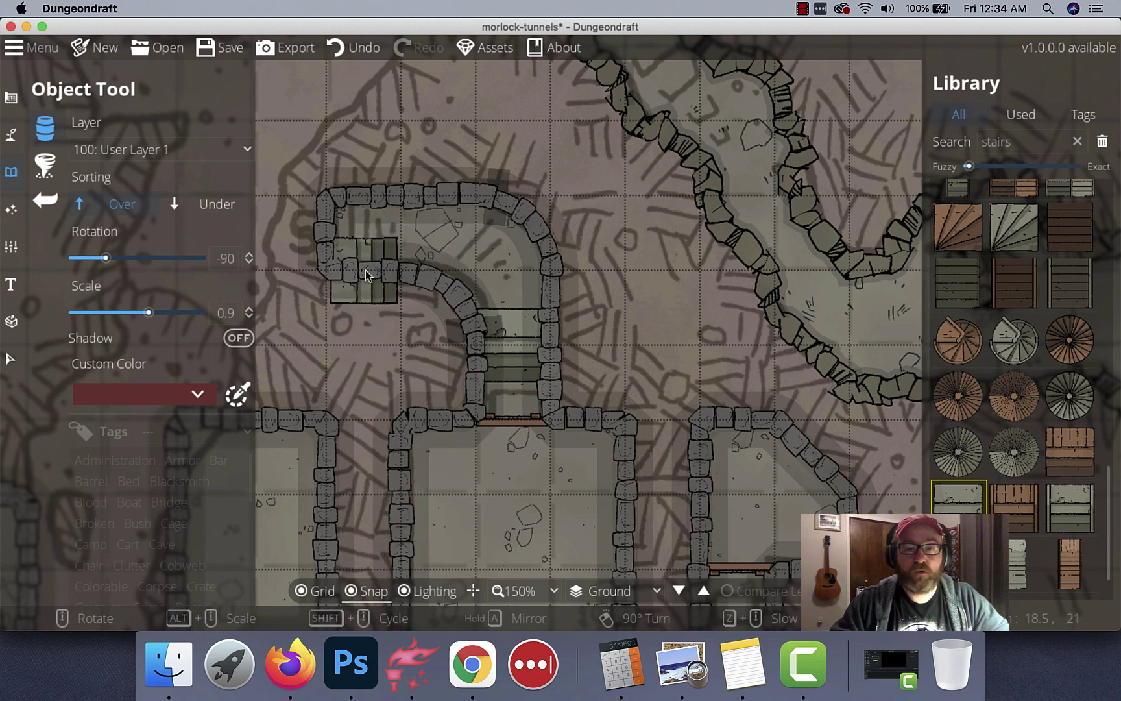
click(369, 228)
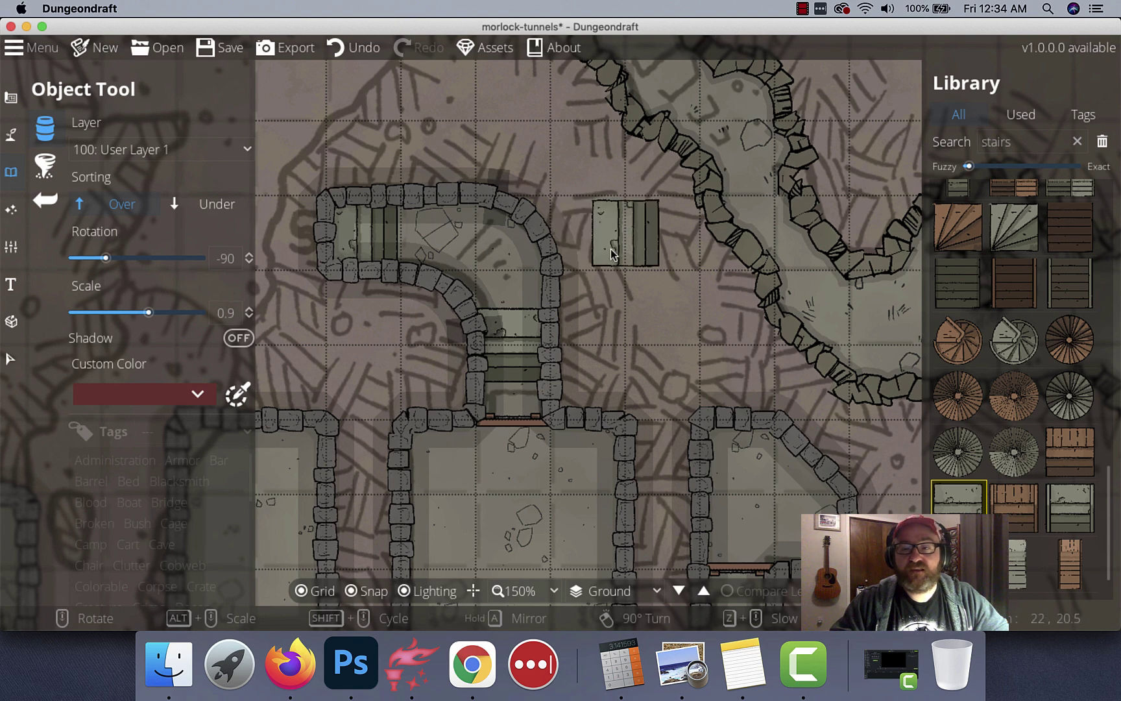
Try to fit the fan-shaped Stairs Down 02 into the passage bend at rotation 0, varying its scale between 1.2 and 0.7
click(1019, 233)
scroll(489, 259, up, 2)
scroll(490, 258, up, 4)
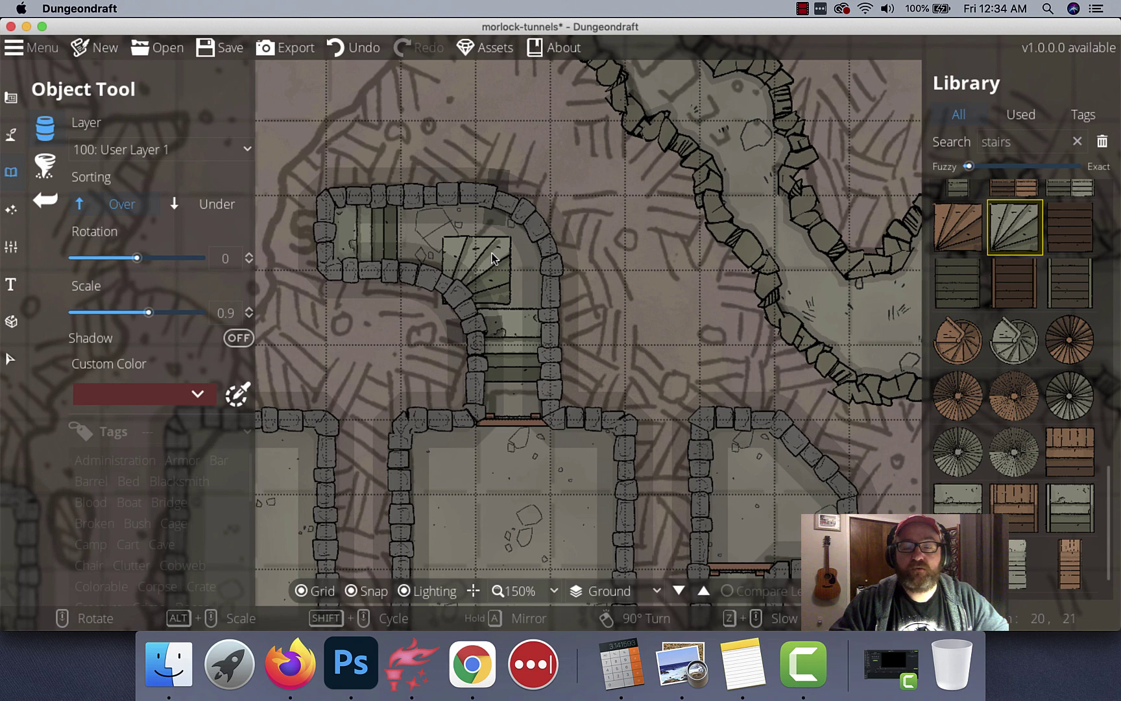
alt+scroll(489, 250, up, 3)
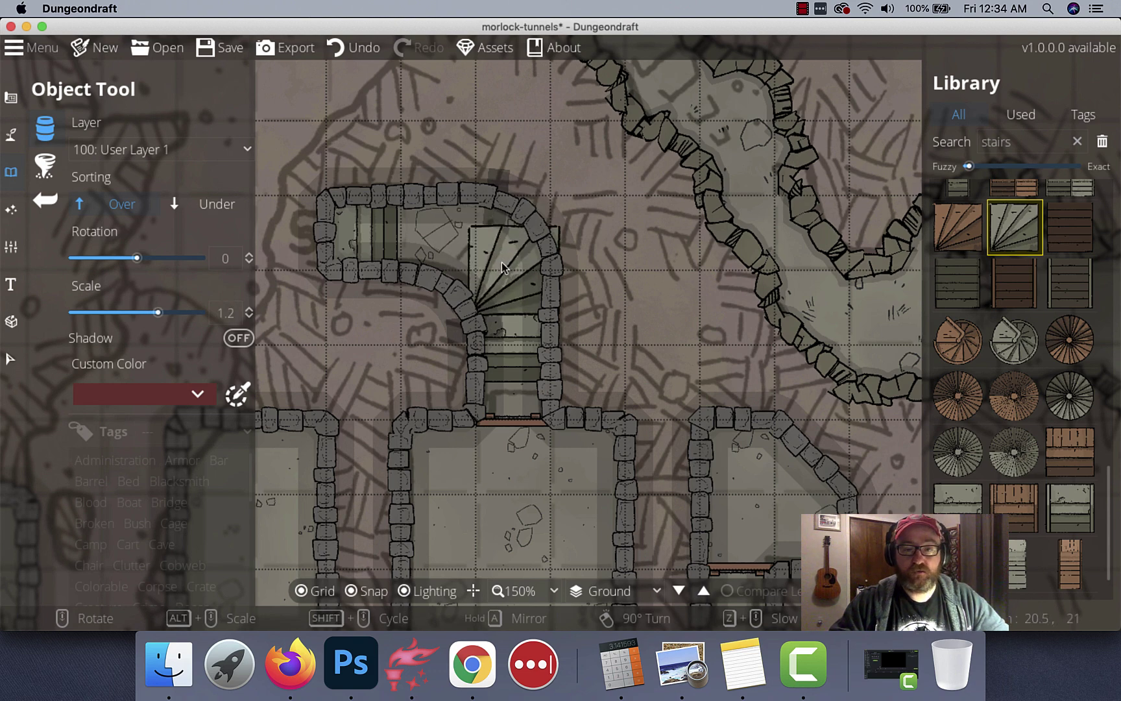
alt+scroll(493, 249, down, 5)
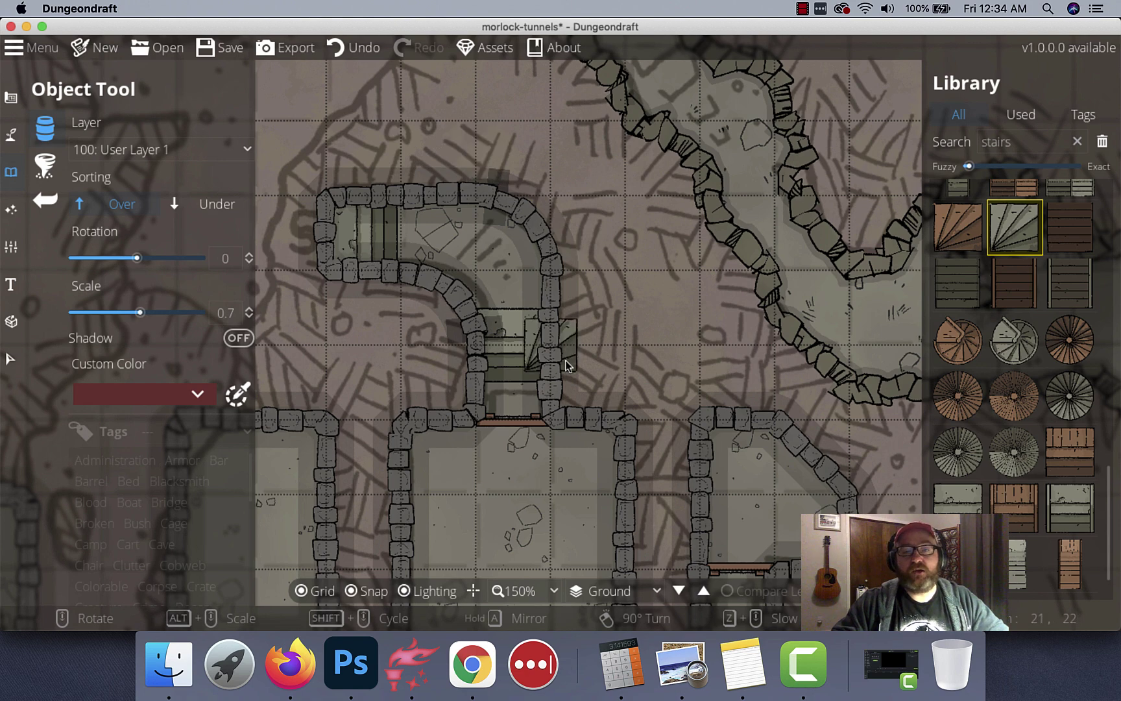
Raise the trace image's opacity to 0.28 and save the map
click(11, 246)
click(86, 203)
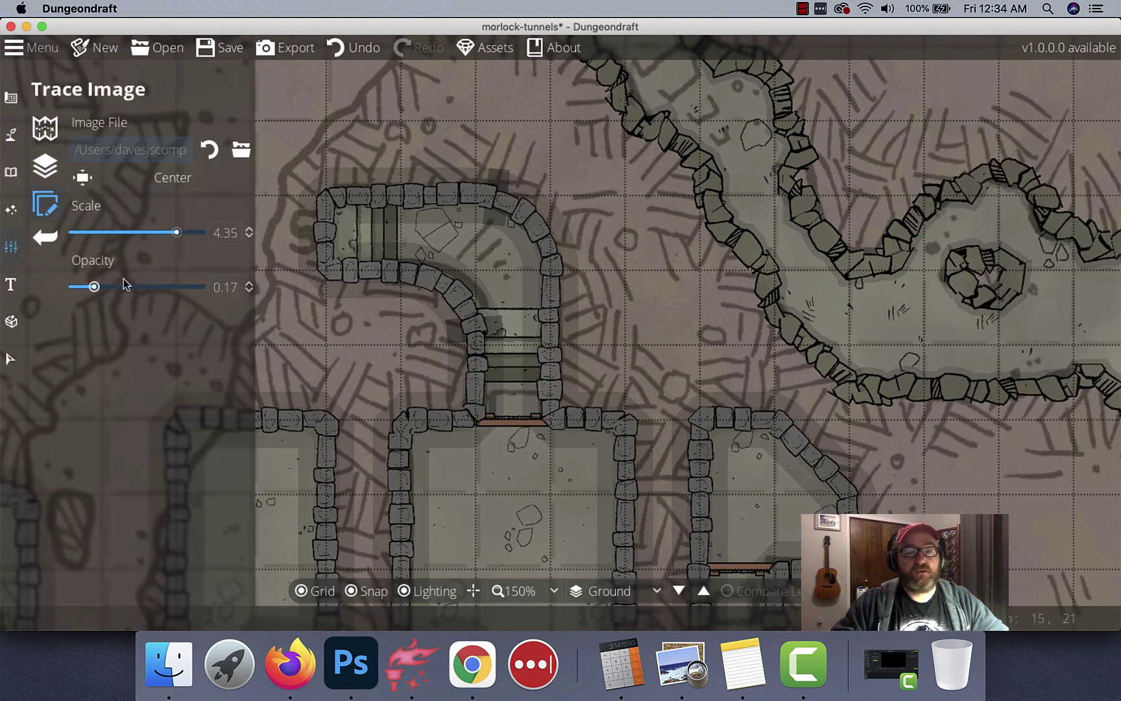
drag(95, 289, 71, 292)
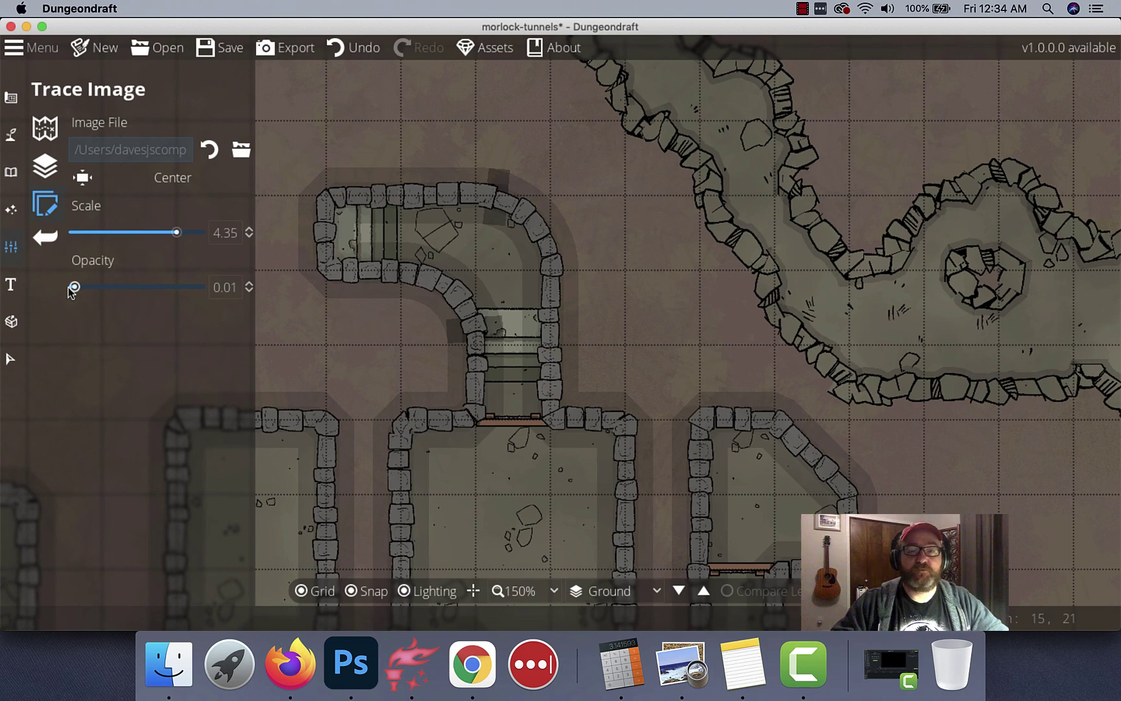
drag(71, 290, 108, 288)
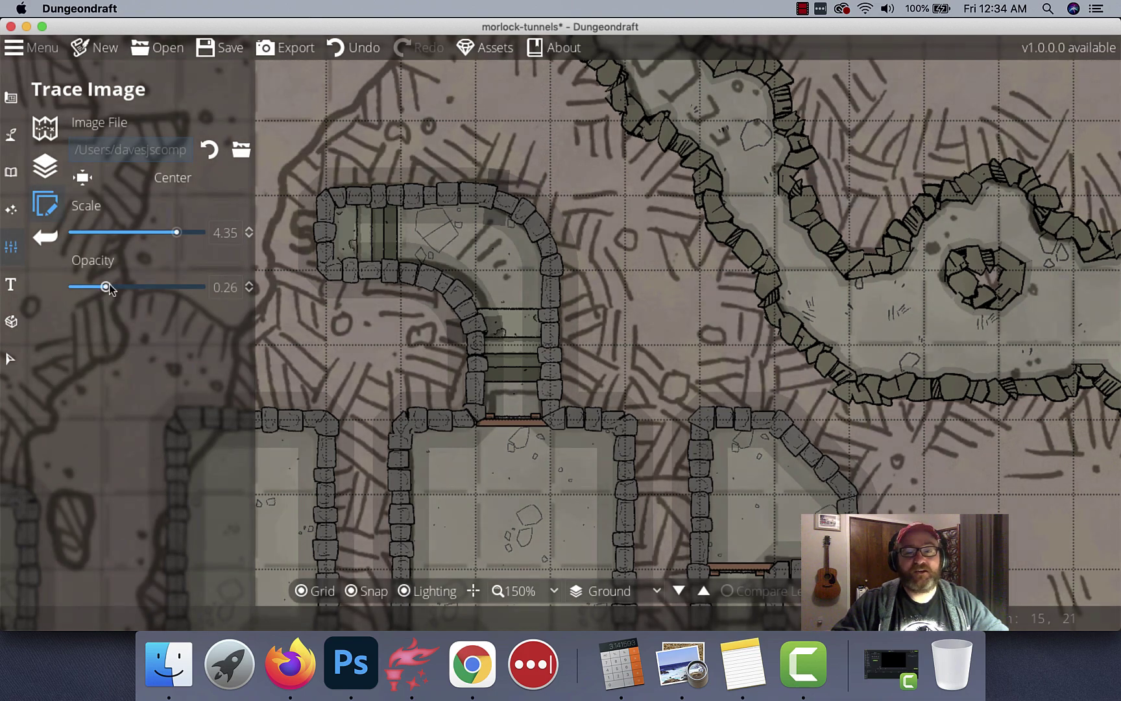
scroll(574, 414, down, 10)
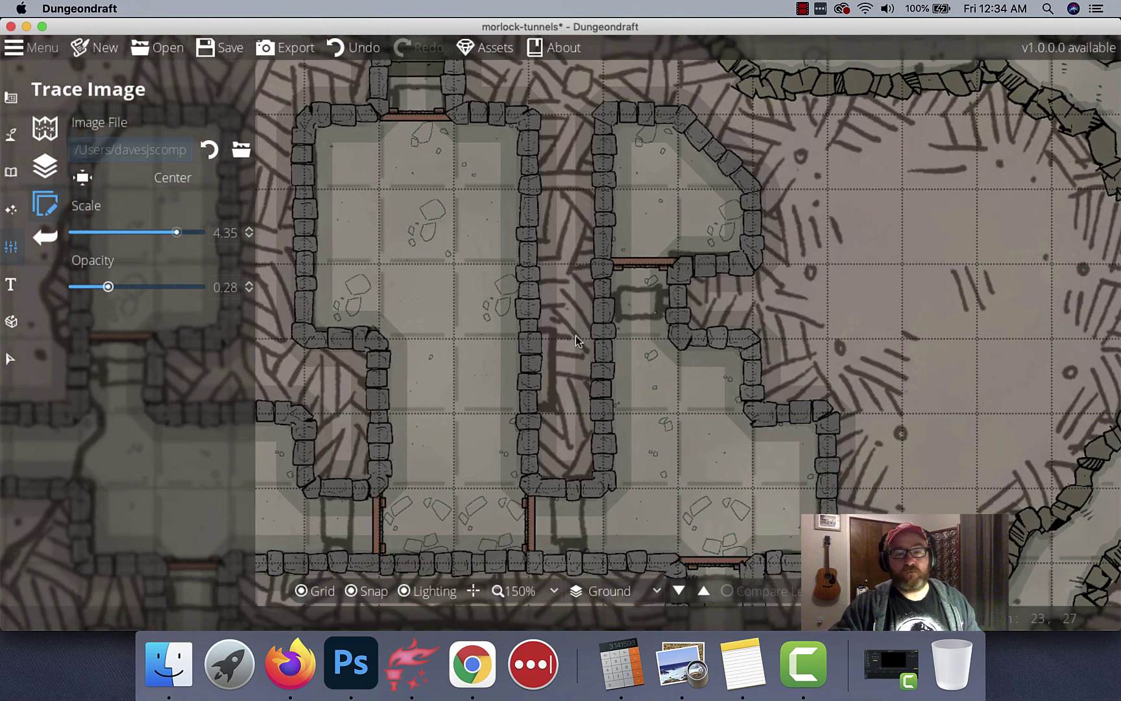
key(super+s)
Place the previously used stone stairs at the east end of the long corridor, rotated -90 degrees at scale 1
scroll(625, 268, down, 5)
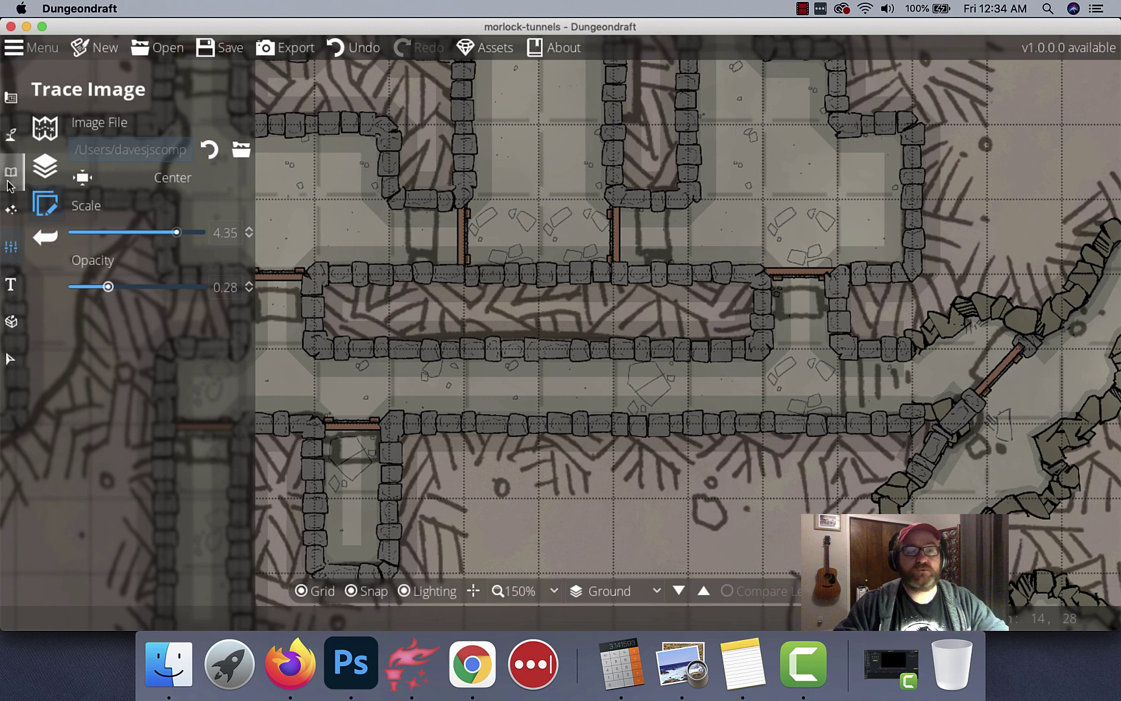
click(10, 97)
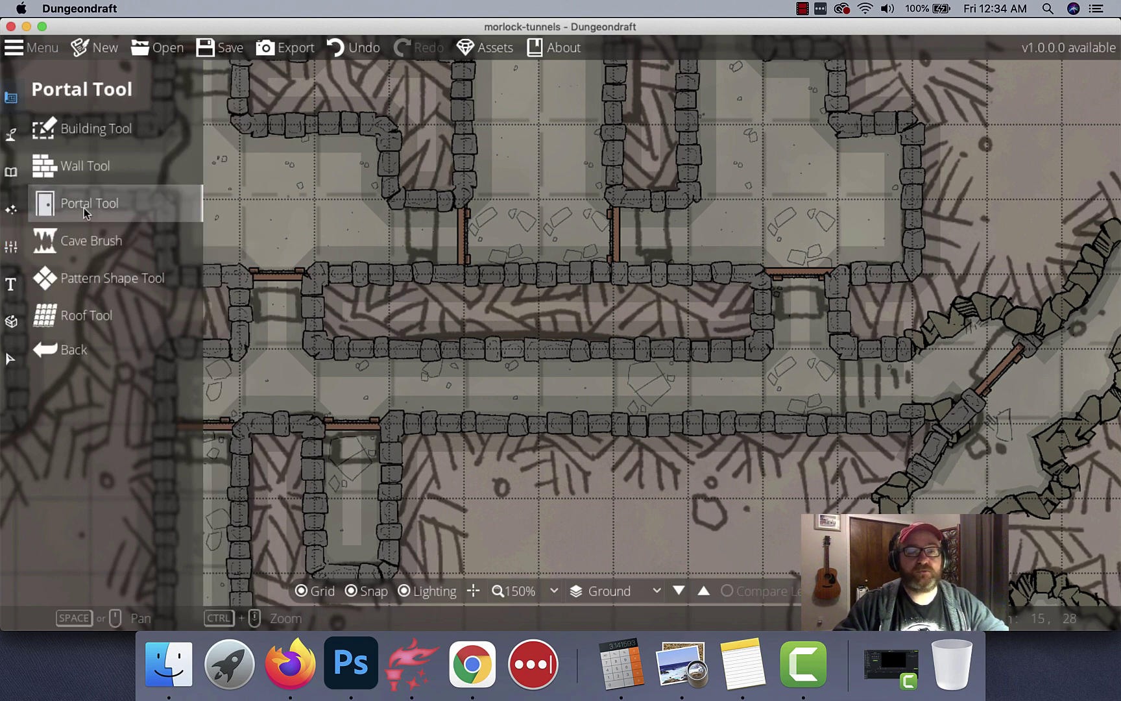
click(11, 171)
click(84, 135)
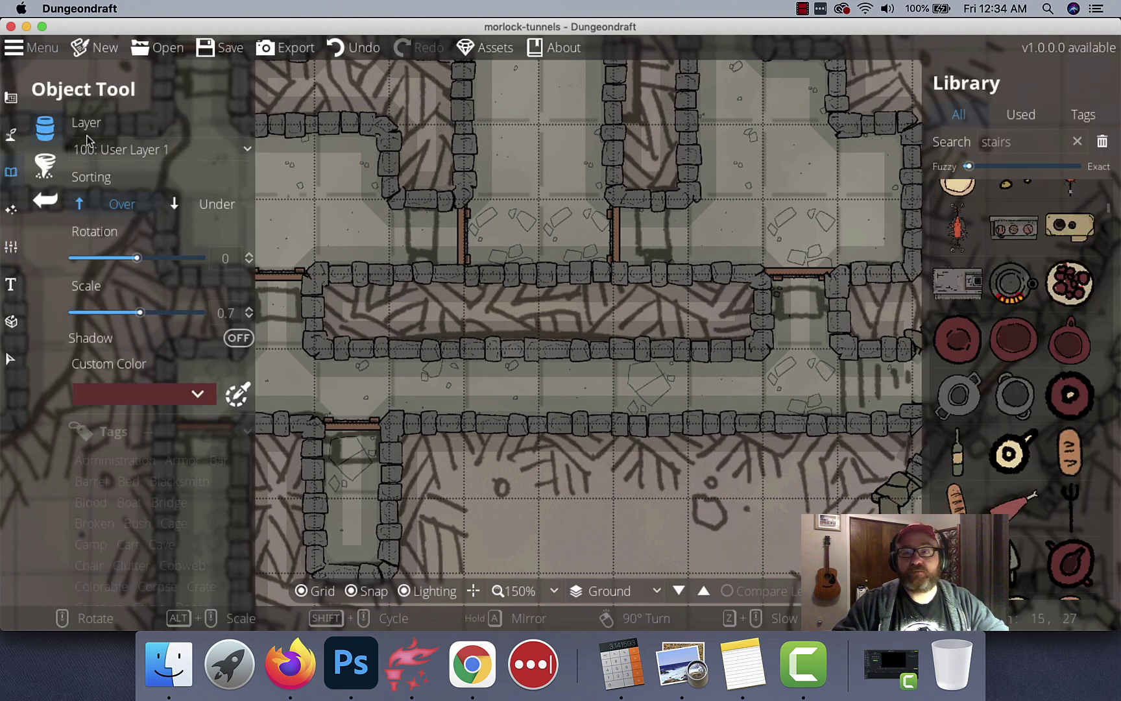
scroll(1008, 265, up, 5)
scroll(1007, 264, up, 3)
scroll(1008, 264, down, 5)
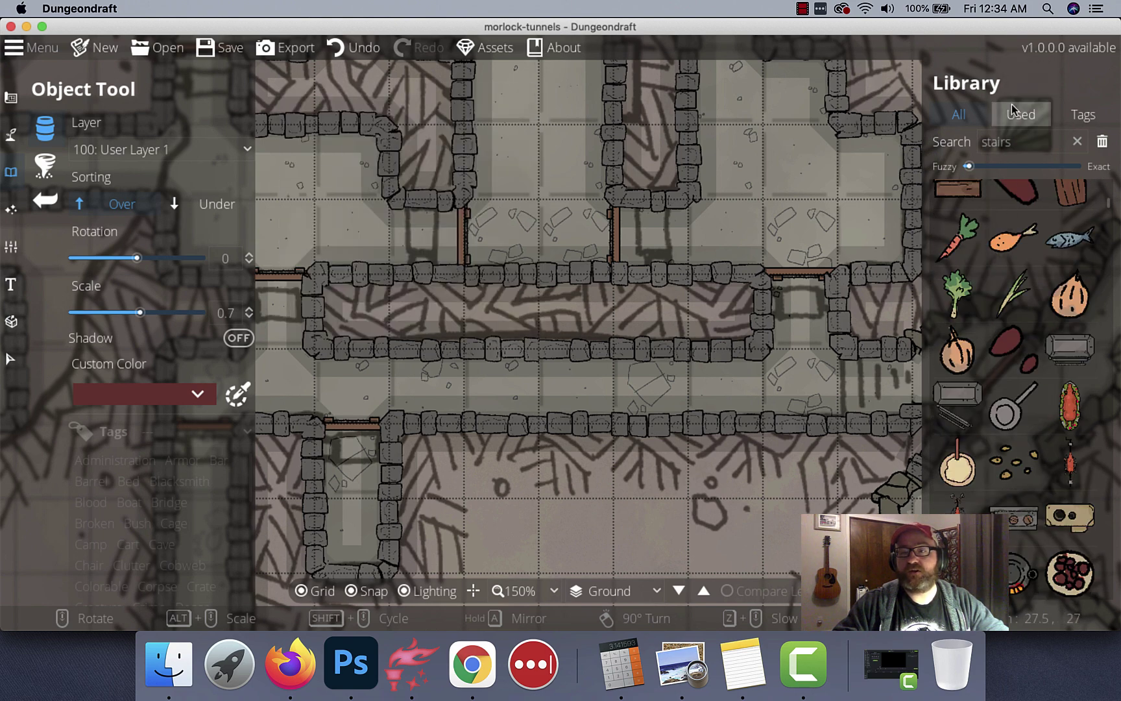
click(1019, 114)
click(957, 166)
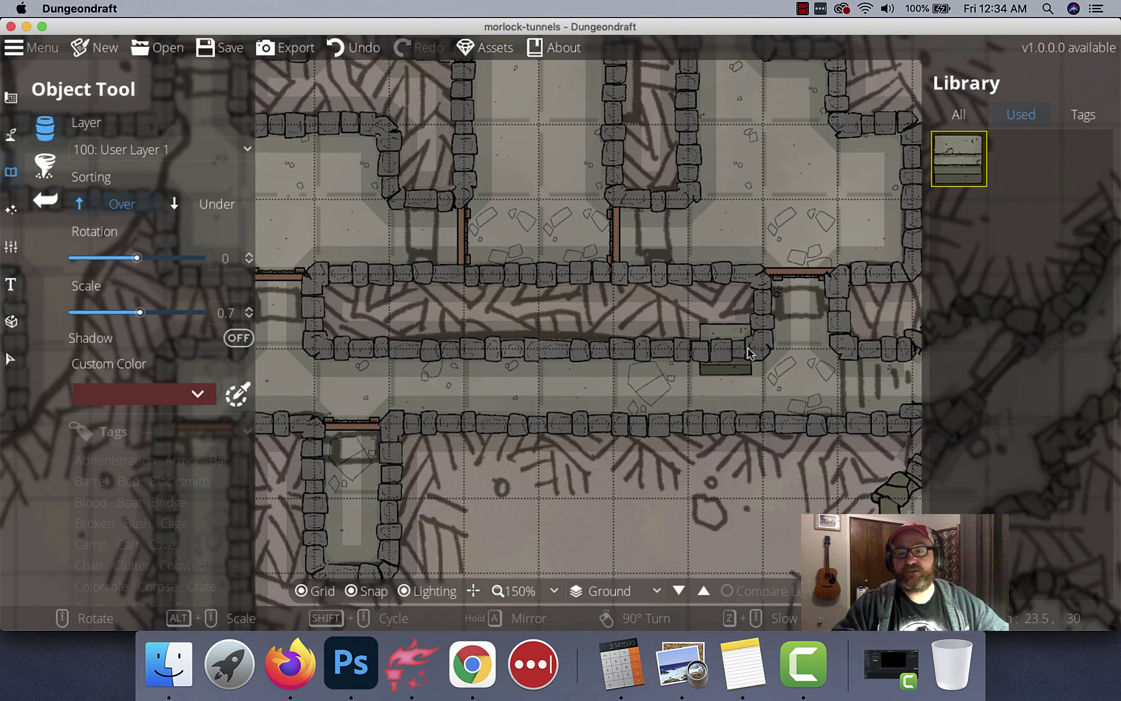
scroll(558, 364, right, 5)
scroll(758, 423, down, 6)
scroll(758, 420, up, 3)
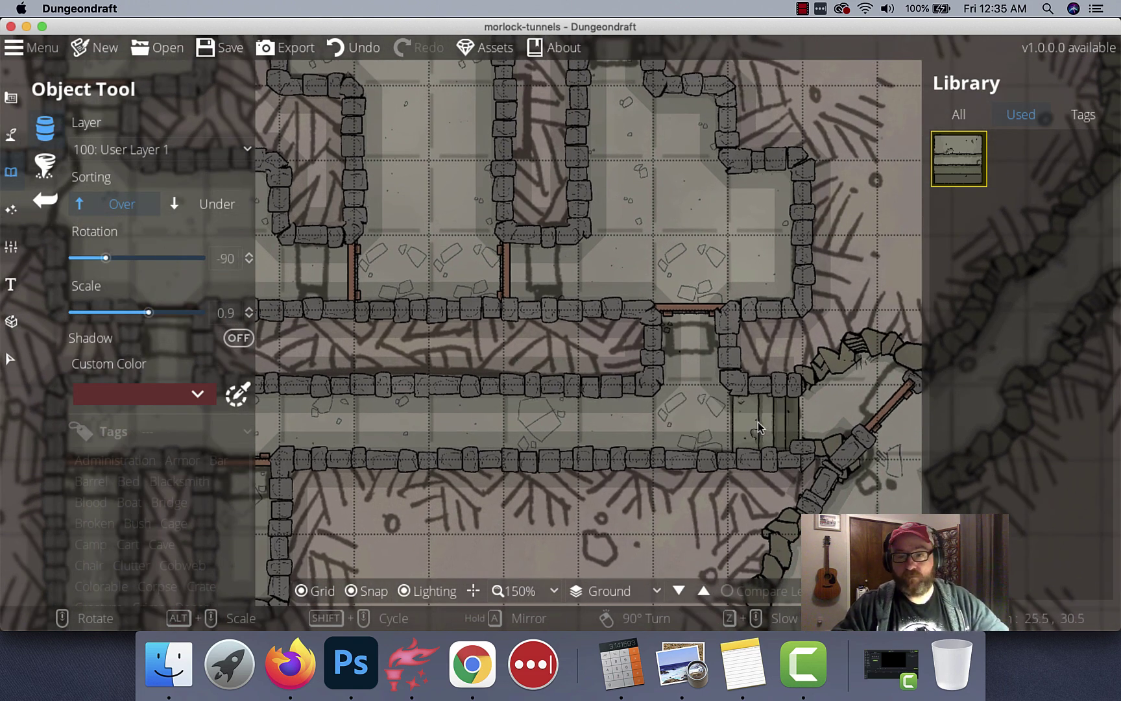
click(756, 438)
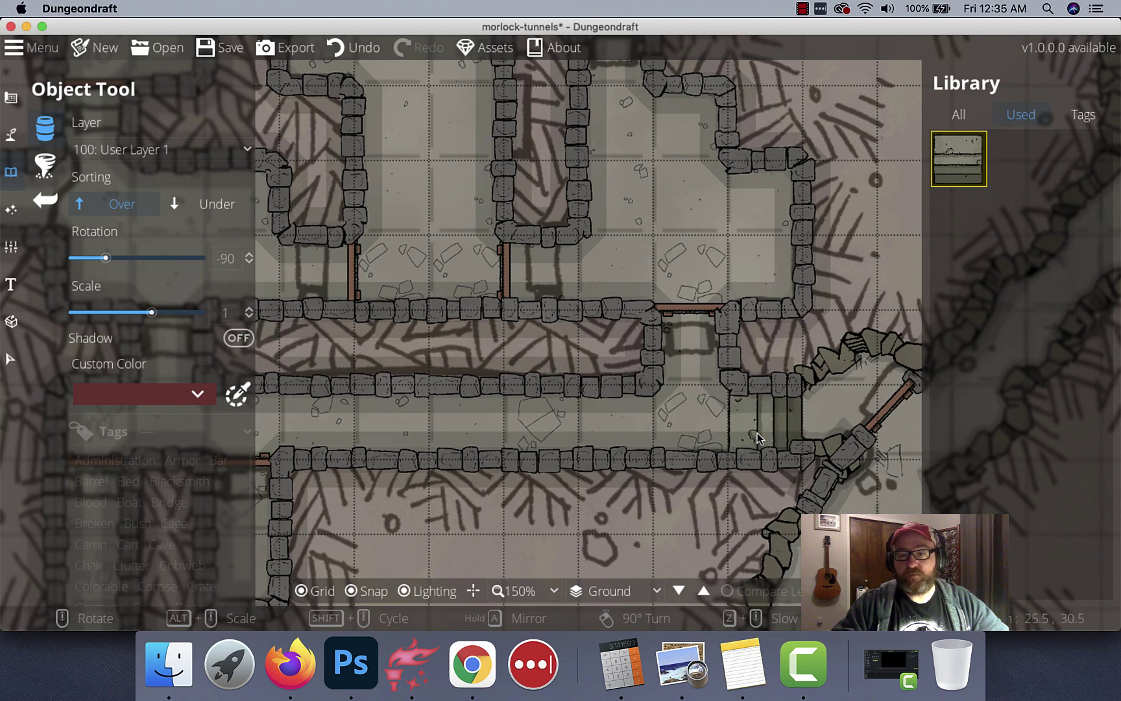
Look over the corridors, cells and cave tunnel for further traced stair markings that need stairs
scroll(712, 227, down, 5)
scroll(712, 227, left, 9)
scroll(500, 165, up, 8)
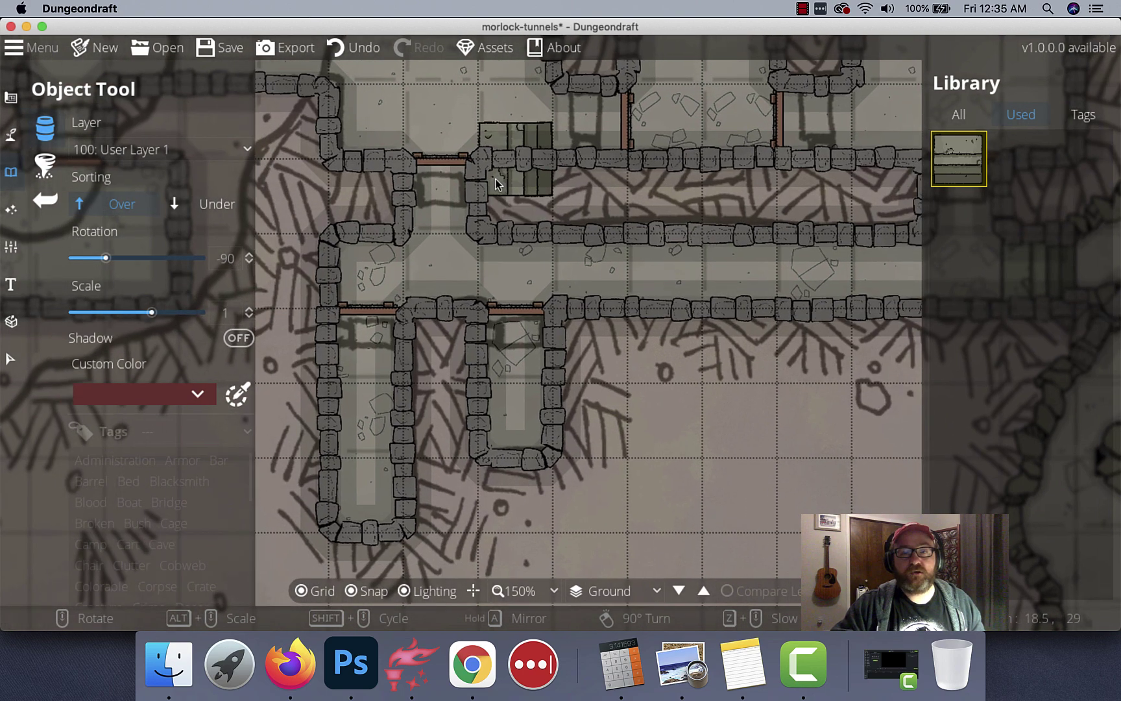
scroll(611, 364, left, 2)
scroll(611, 364, down, 5)
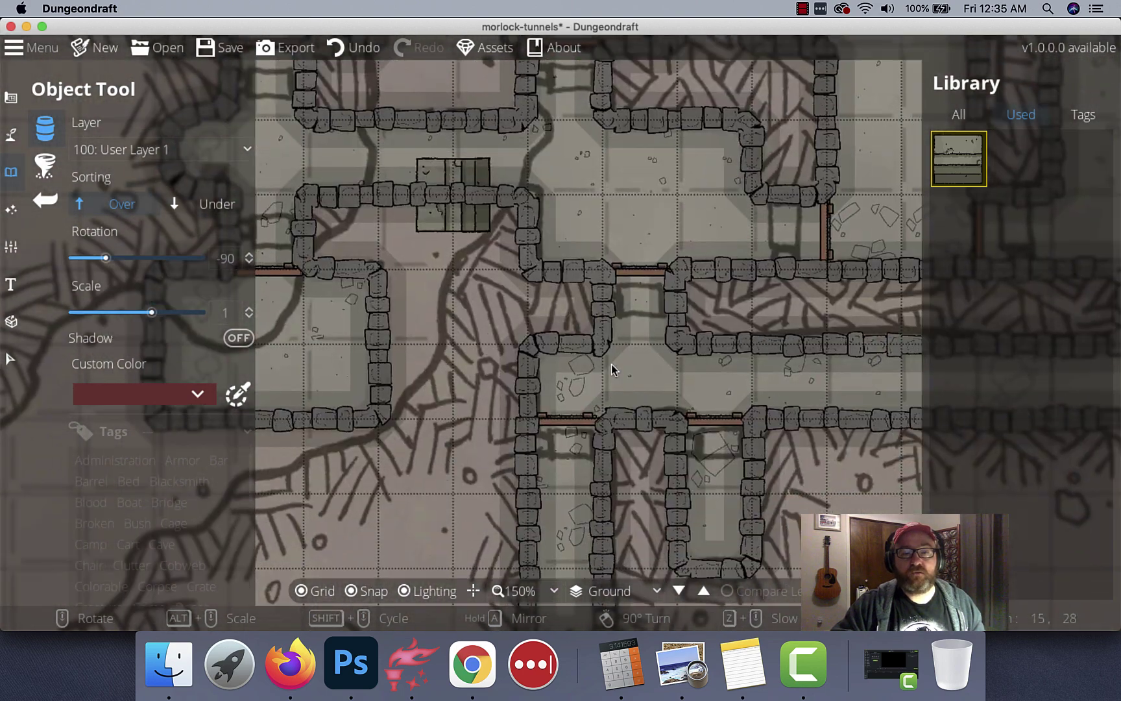
scroll(611, 365, down, 4)
scroll(611, 364, down, 5)
scroll(611, 365, right, 3)
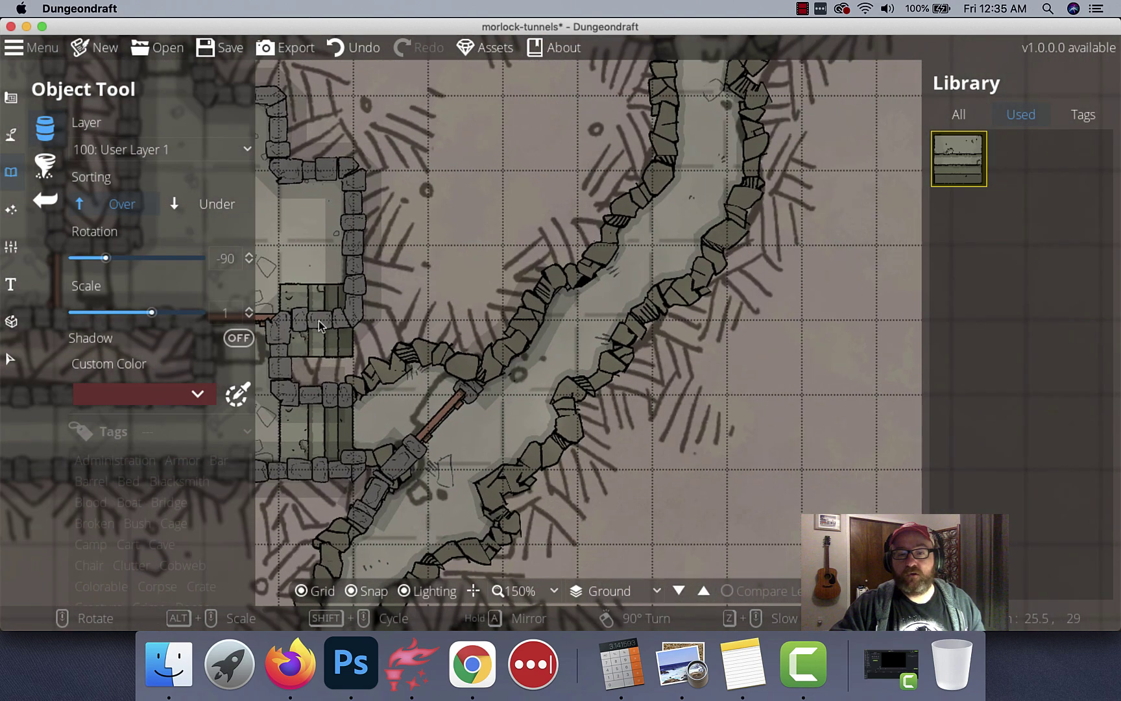
scroll(450, 183, down, 3)
scroll(447, 380, up, 8)
scroll(446, 380, right, 8)
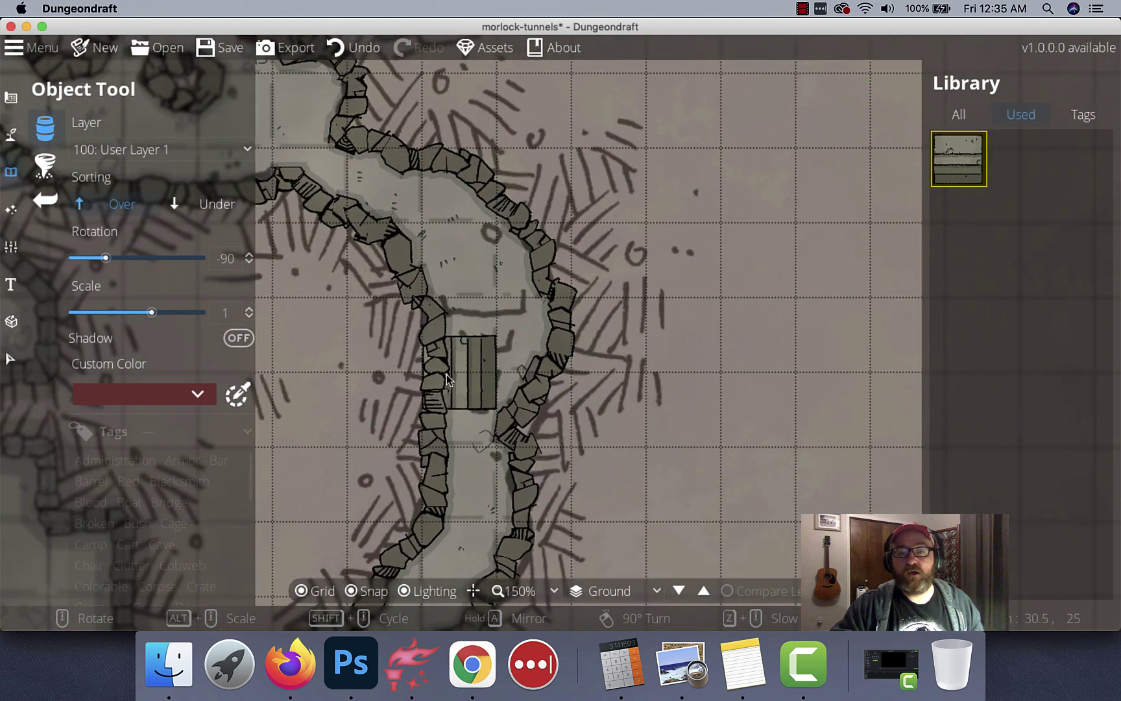
scroll(446, 380, up, 6)
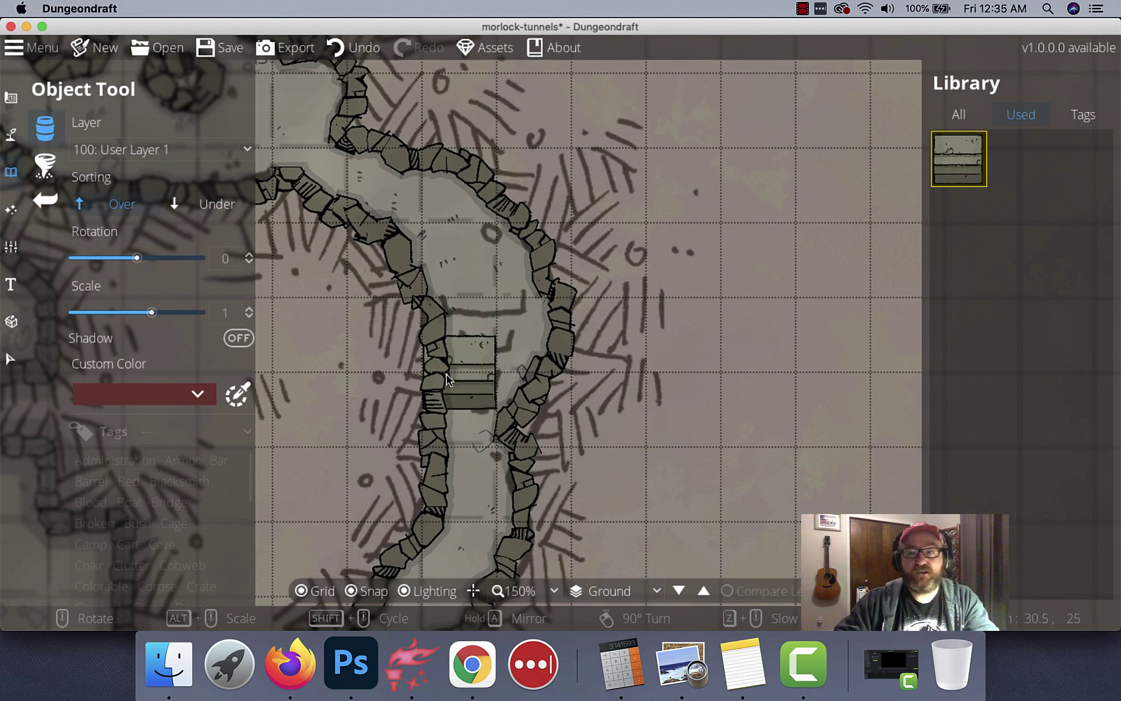
Search the full object library for "stairs" and "step" to find steps suited to the cave tunnel
click(959, 114)
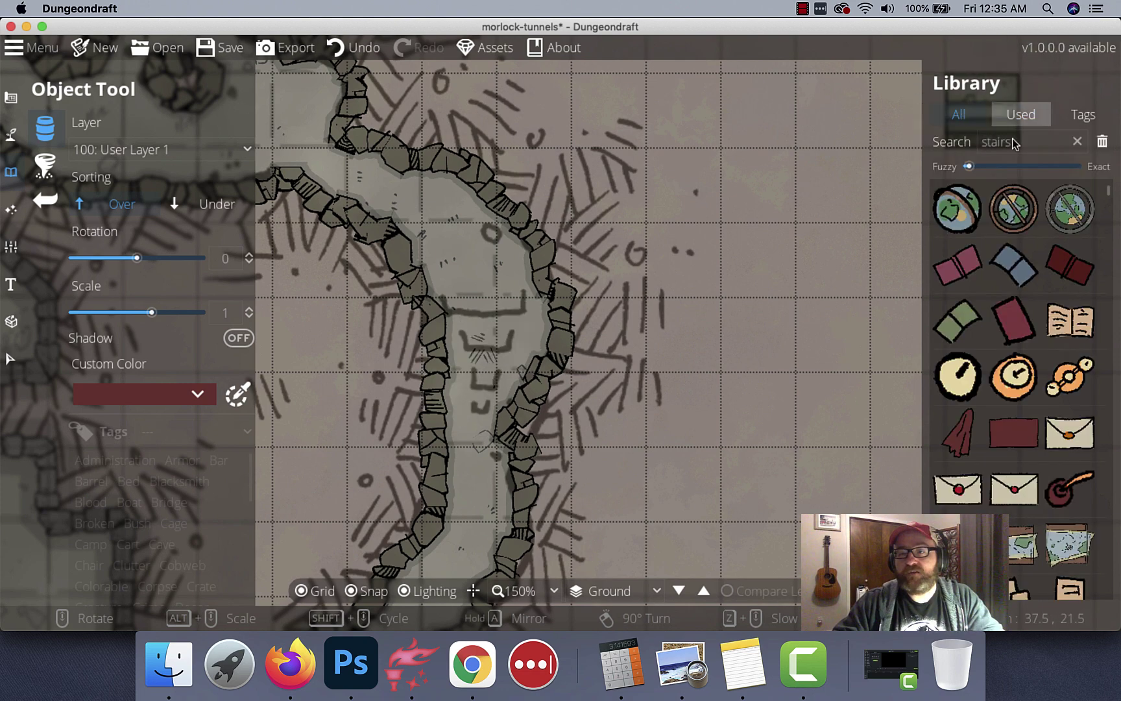
click(1076, 141)
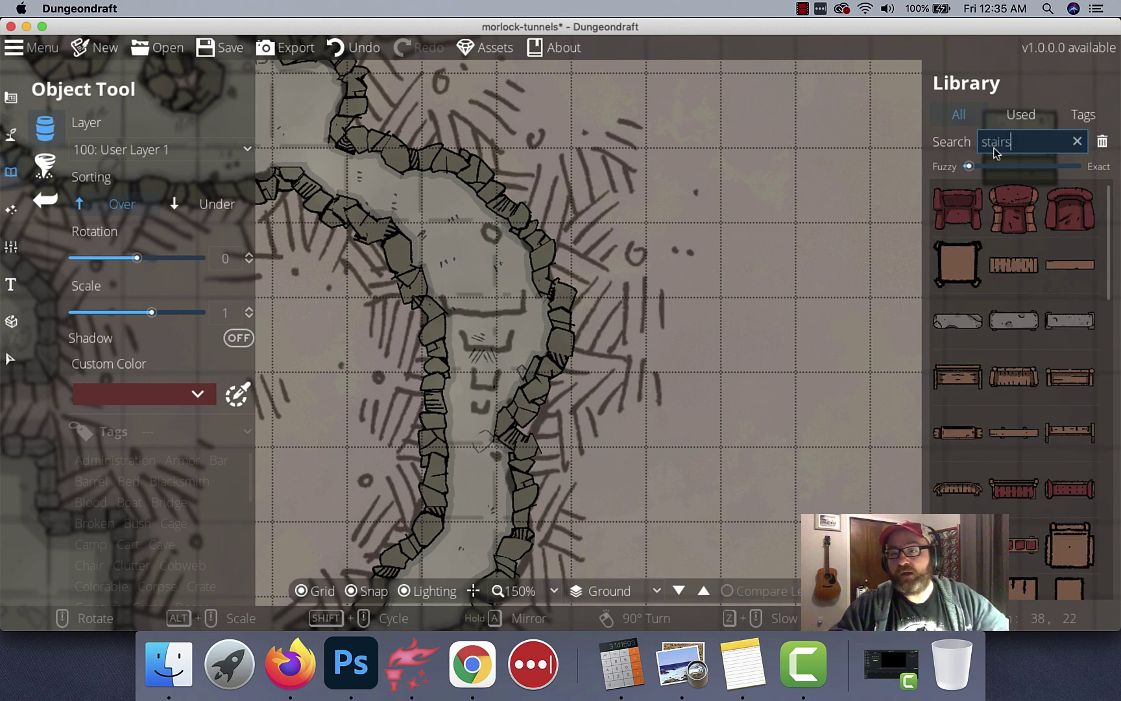
scroll(997, 426, down, 10)
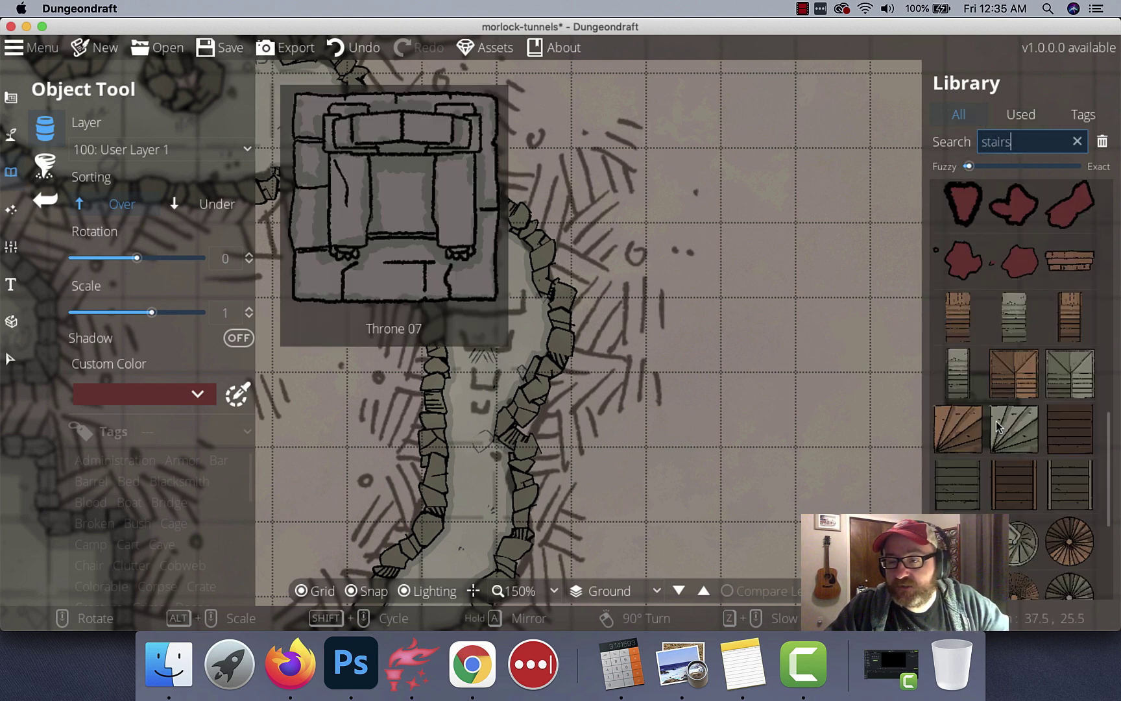
scroll(997, 426, down, 5)
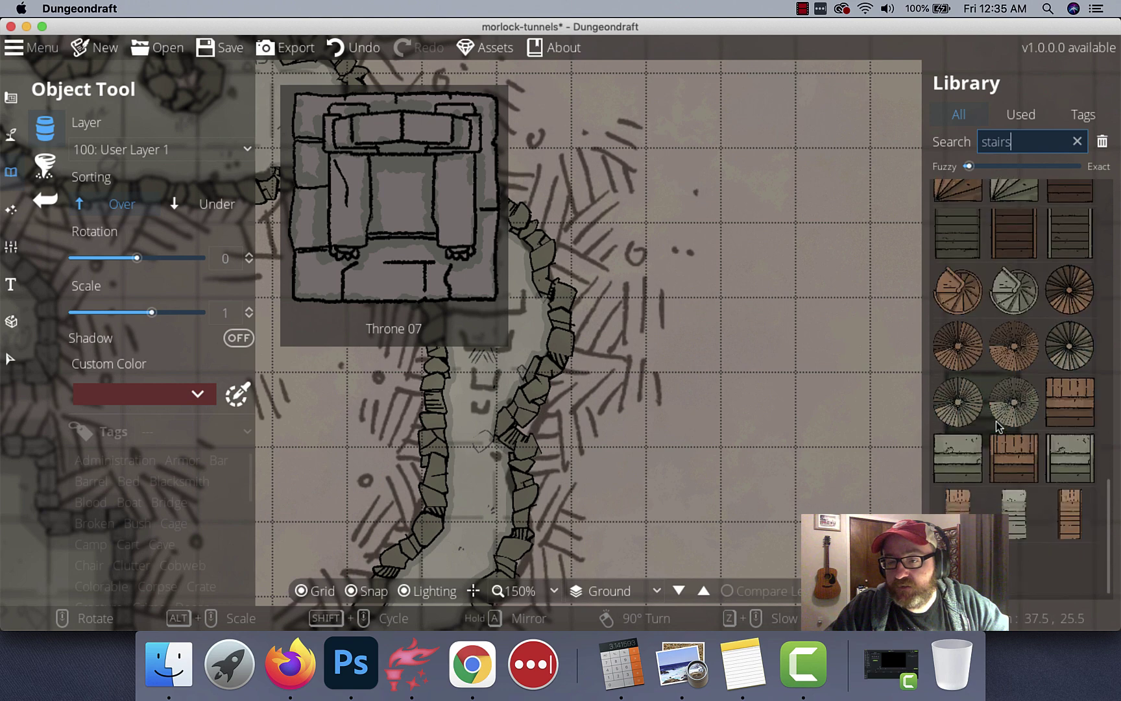
scroll(998, 426, up, 5)
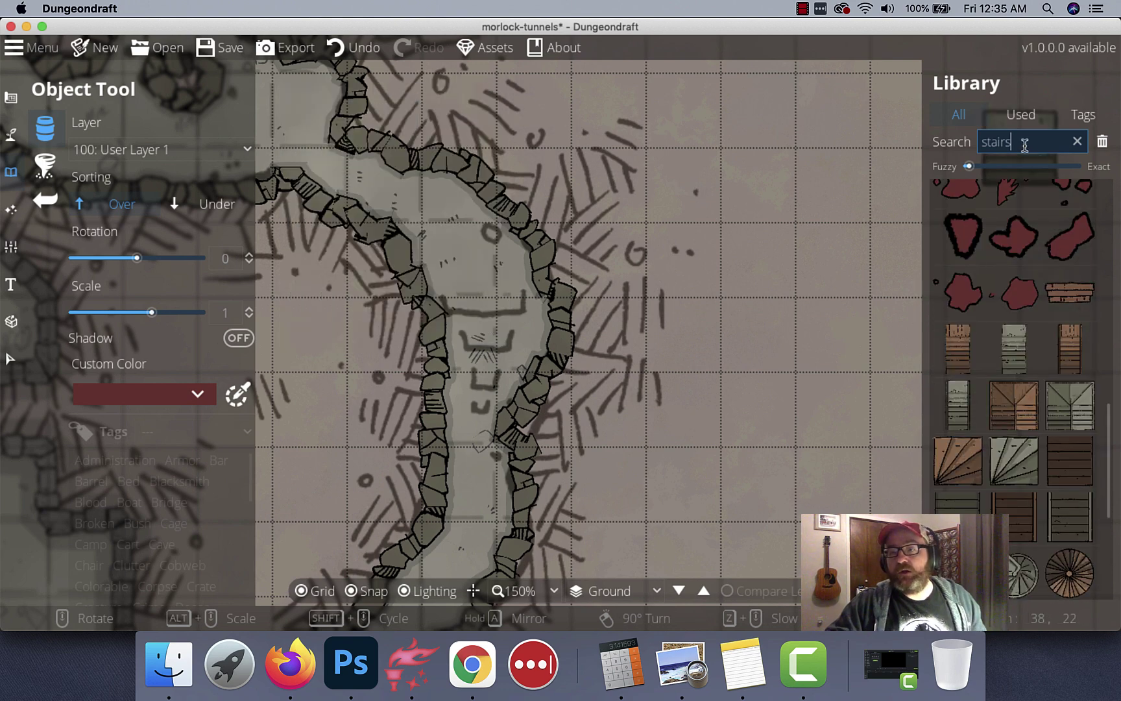
drag(1027, 142, 965, 138)
text(step)
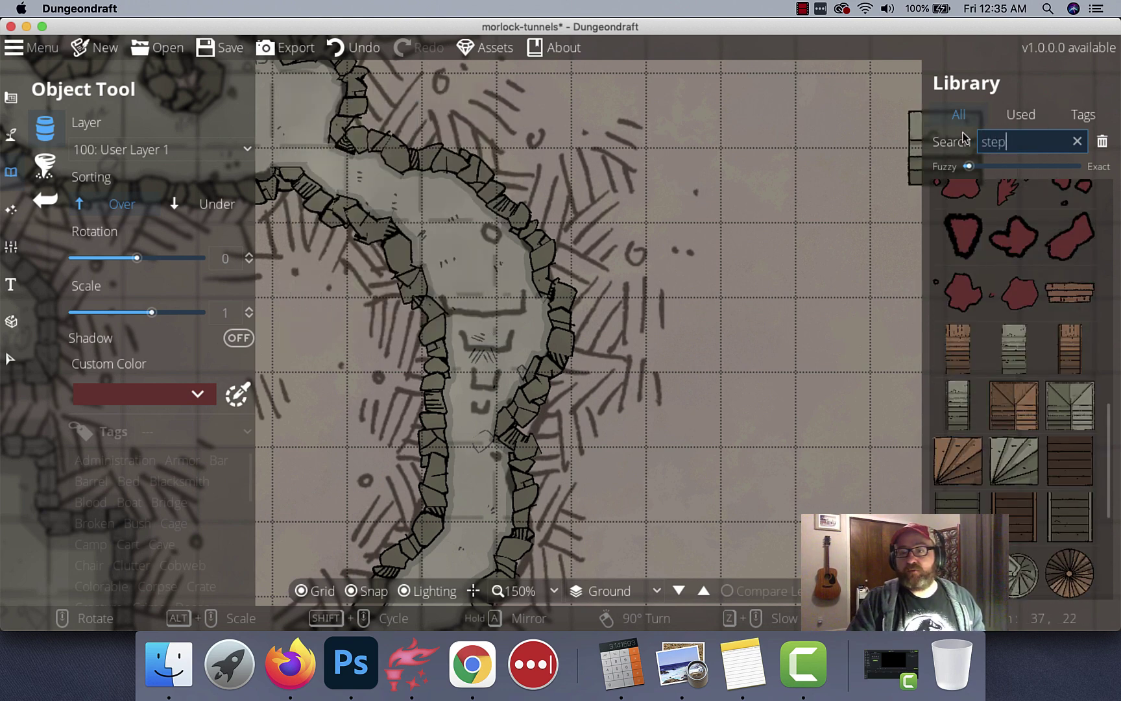
click(1076, 141)
Turn snapping off and try the square stone stairs in the narrow part of the eastern cave tunnel at scale 1.2
scroll(675, 516, down, 5)
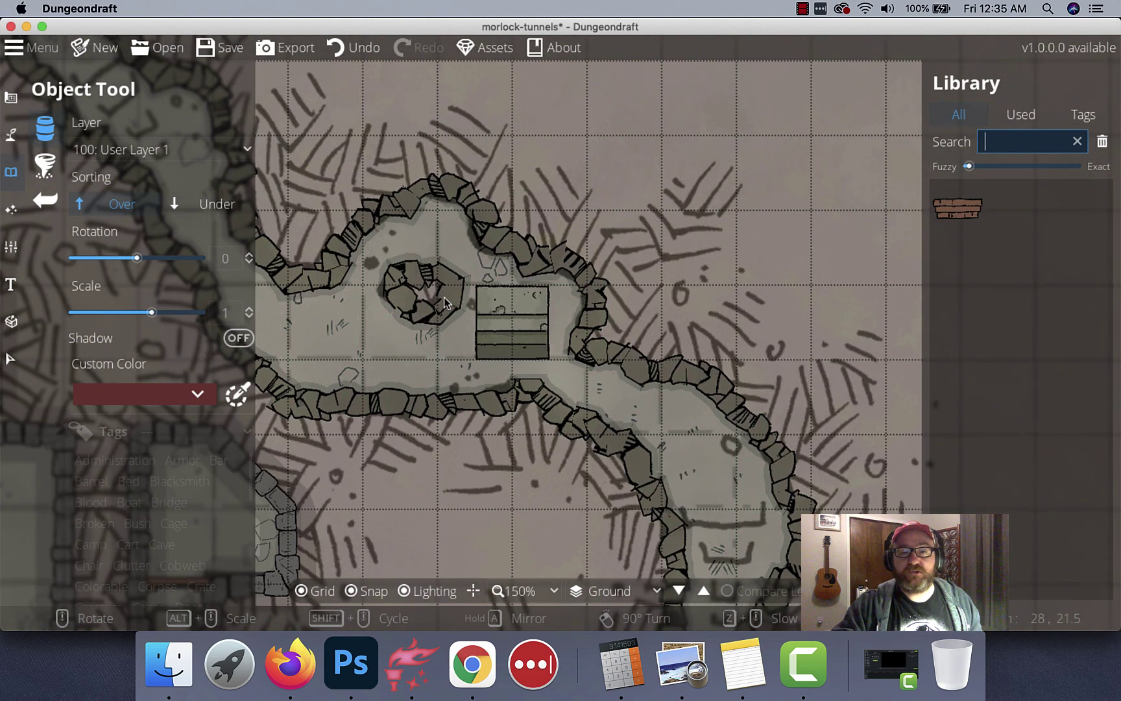
scroll(651, 506, up, 5)
scroll(652, 506, down, 5)
scroll(652, 506, right, 5)
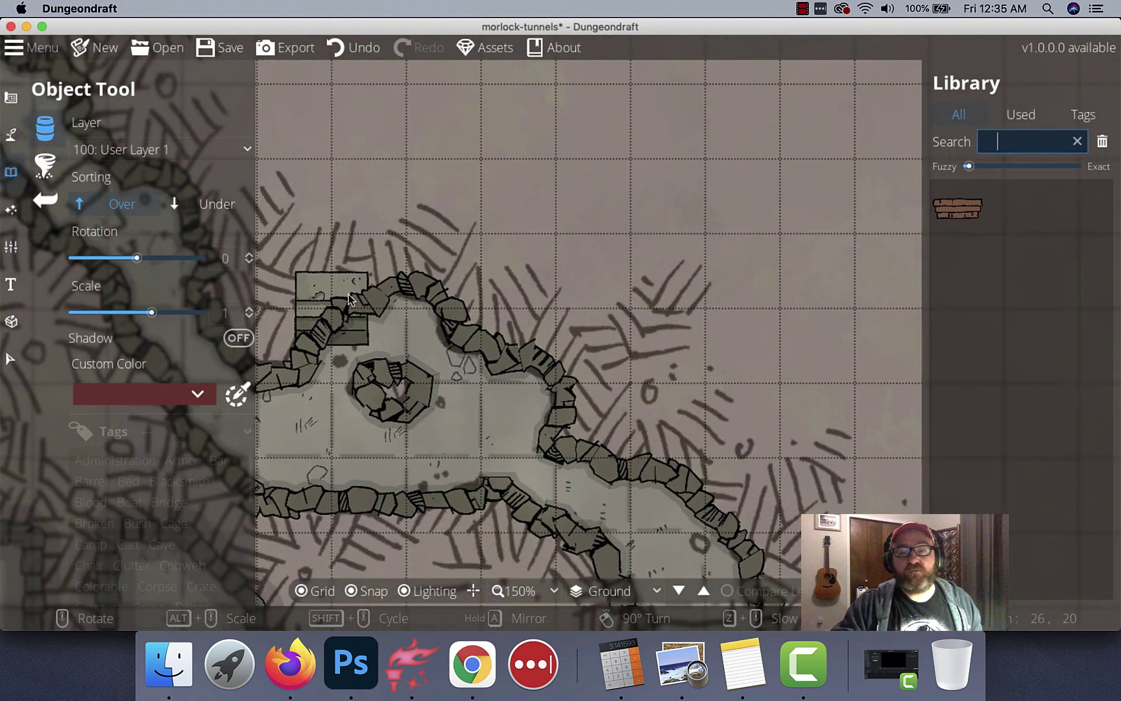
scroll(623, 334, down, 5)
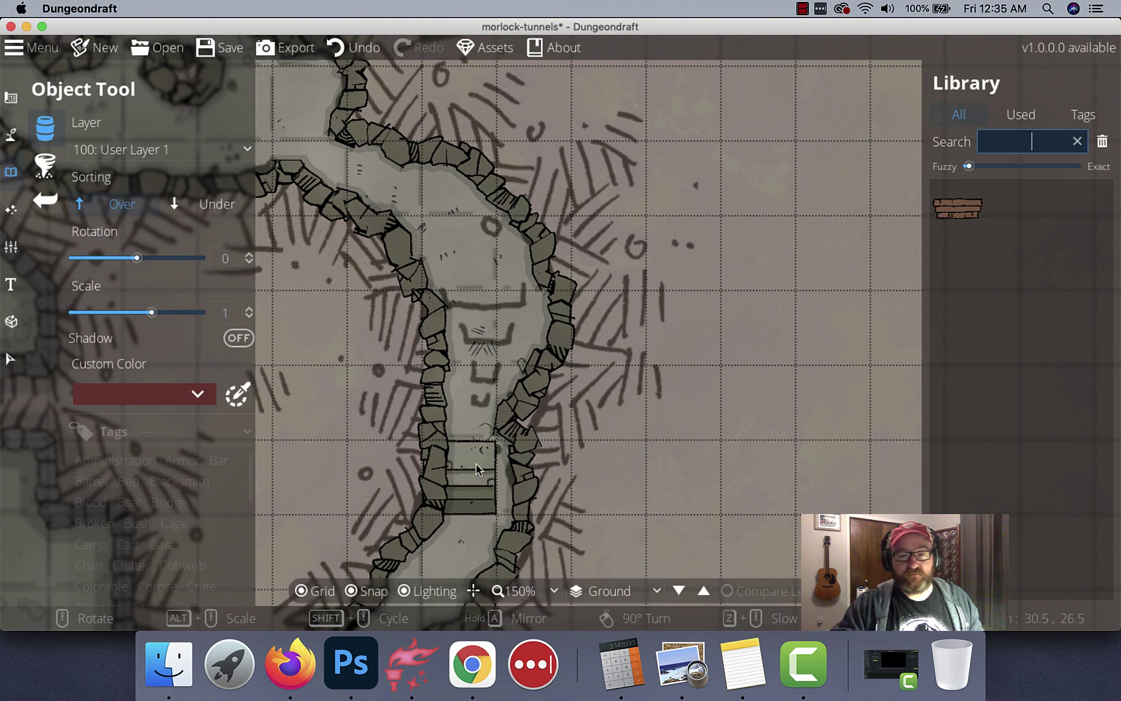
text(]]])
alt+scroll(473, 464, up, 1)
click(362, 591)
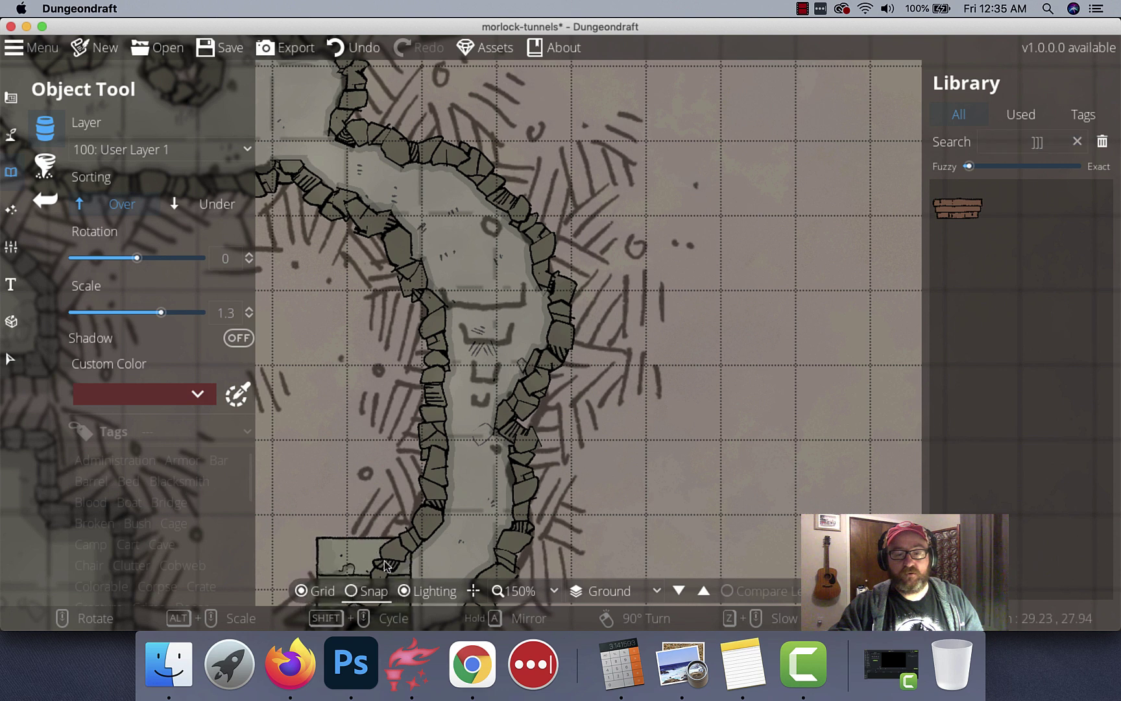
alt+scroll(471, 476, down, 1)
click(470, 469)
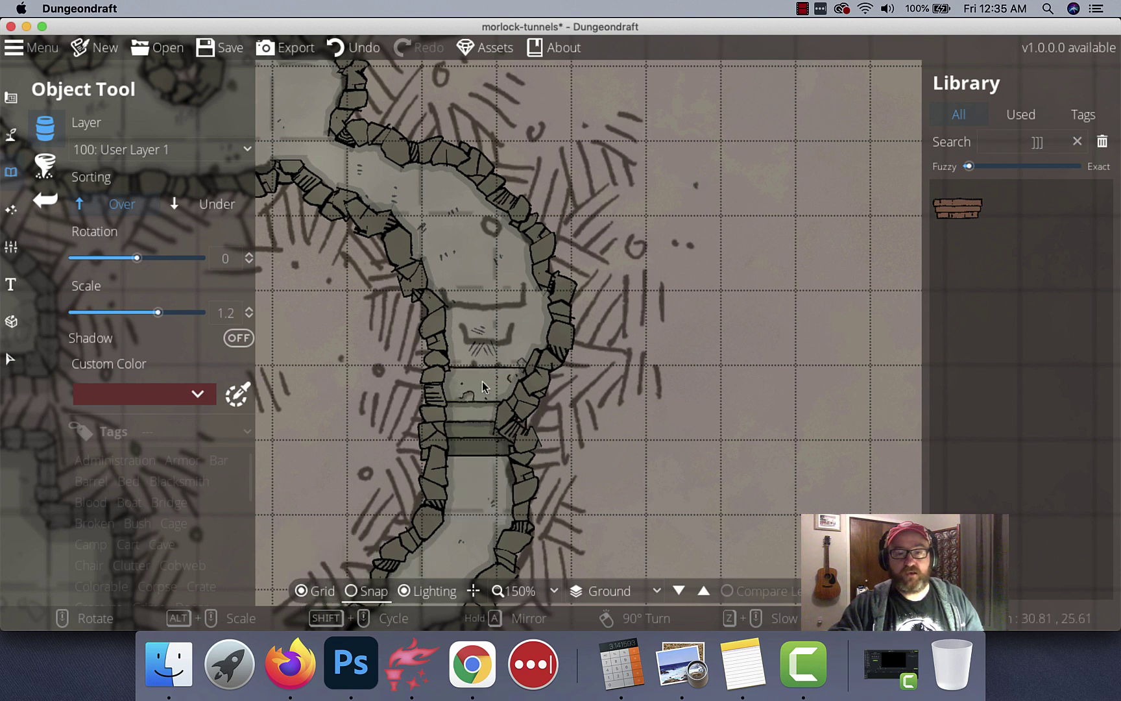
Place the stairs over the traced steps in the eastern cave tunnel, rotated -15 degrees at scale 1.6
alt+scroll(485, 336, up, 3)
scroll(487, 333, down, 3)
scroll(487, 333, up, 3)
scroll(487, 333, down, 1)
alt+scroll(493, 331, down, 1)
alt+scroll(492, 328, up, 3)
alt+scroll(490, 320, down, 1)
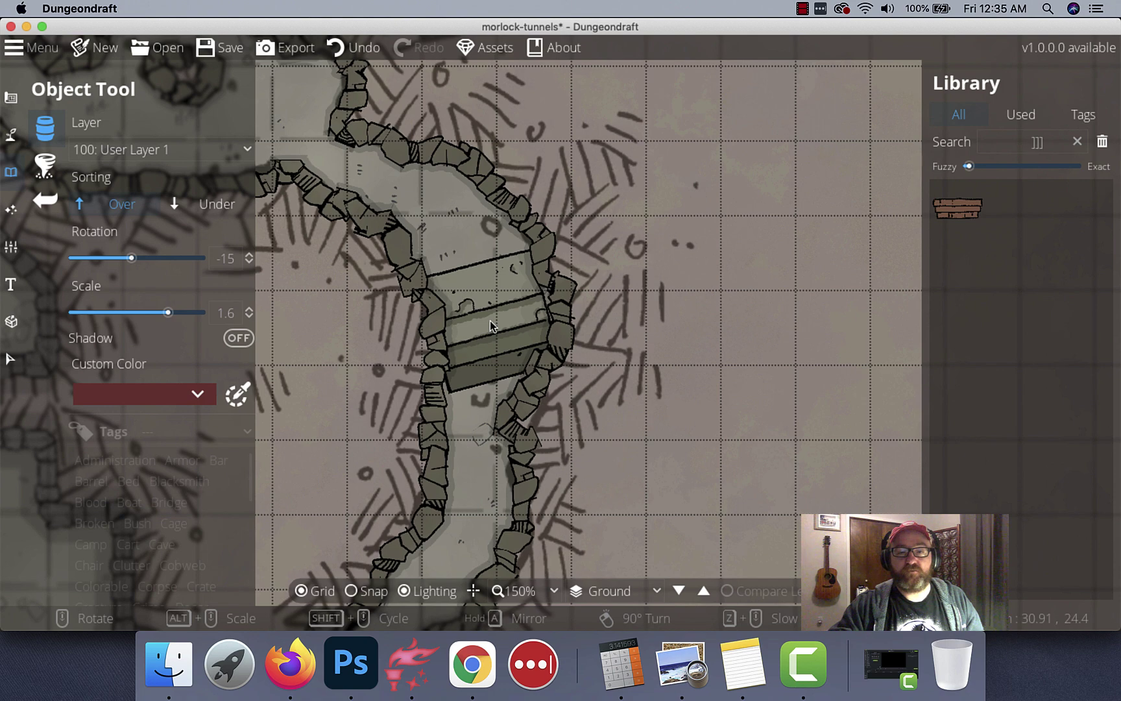
scroll(490, 321, down, 2)
scroll(490, 321, up, 2)
scroll(490, 321, up, 1)
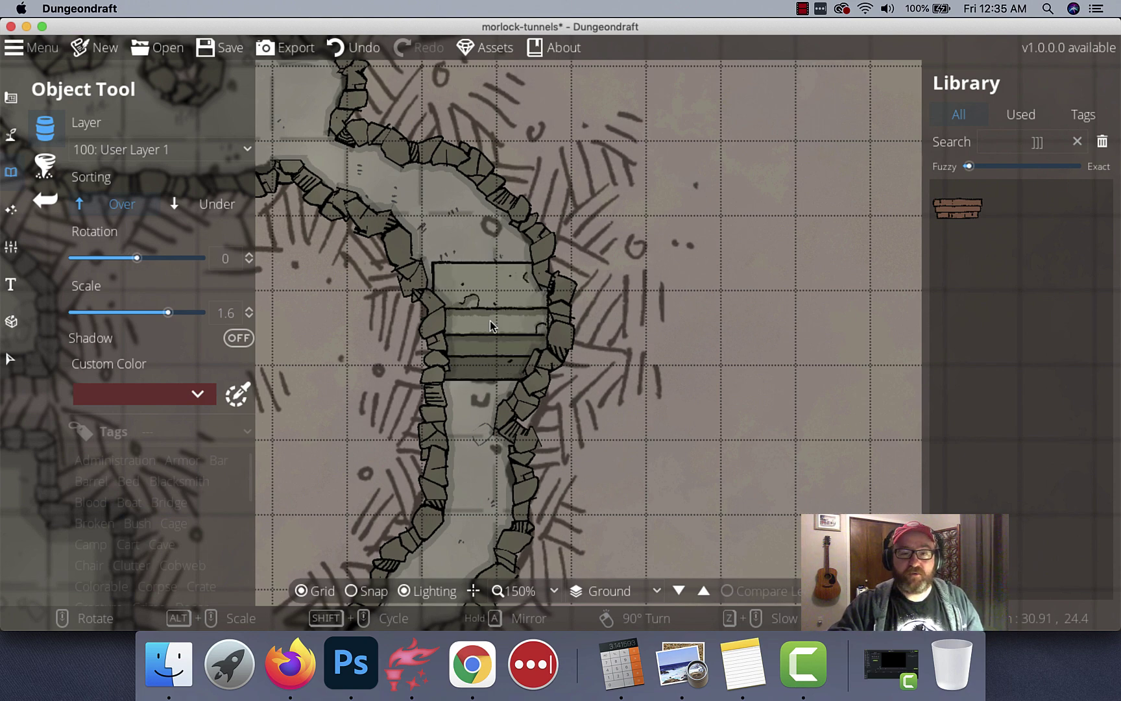
scroll(490, 321, down, 1)
scroll(490, 320, down, 1)
scroll(489, 321, up, 1)
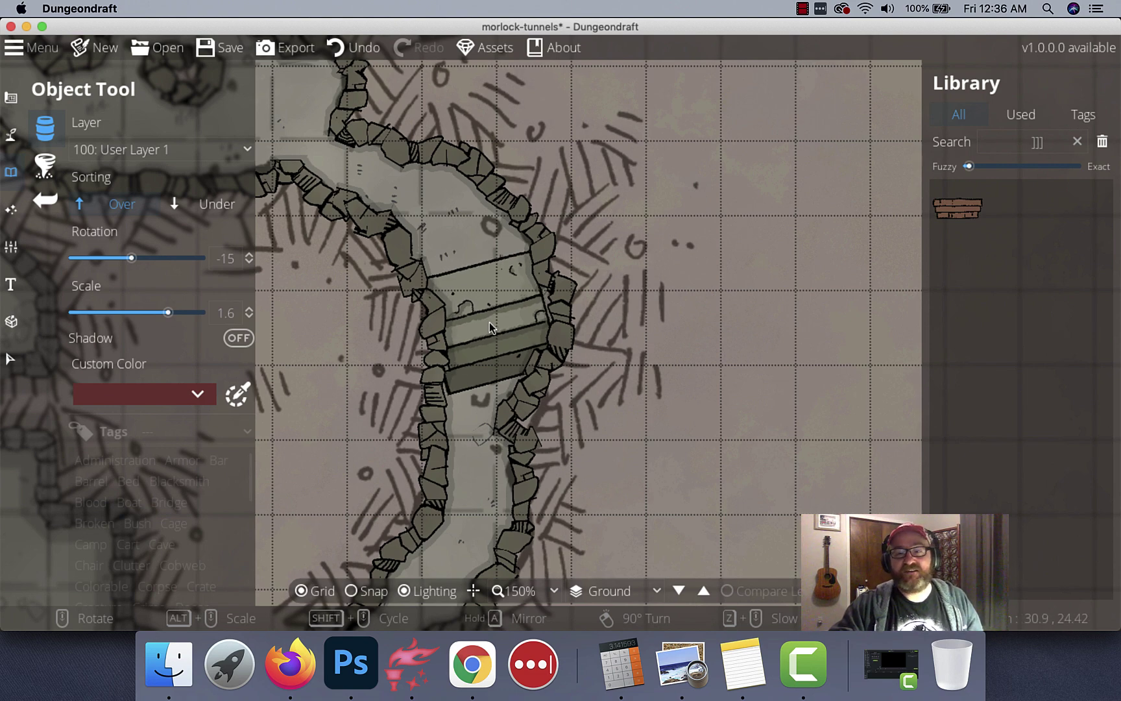
click(490, 321)
Place another copy of the stairs in the northern cave tunnel over its traced steps, rotated -45 degrees at scale 1.3
key(w)
key(a)
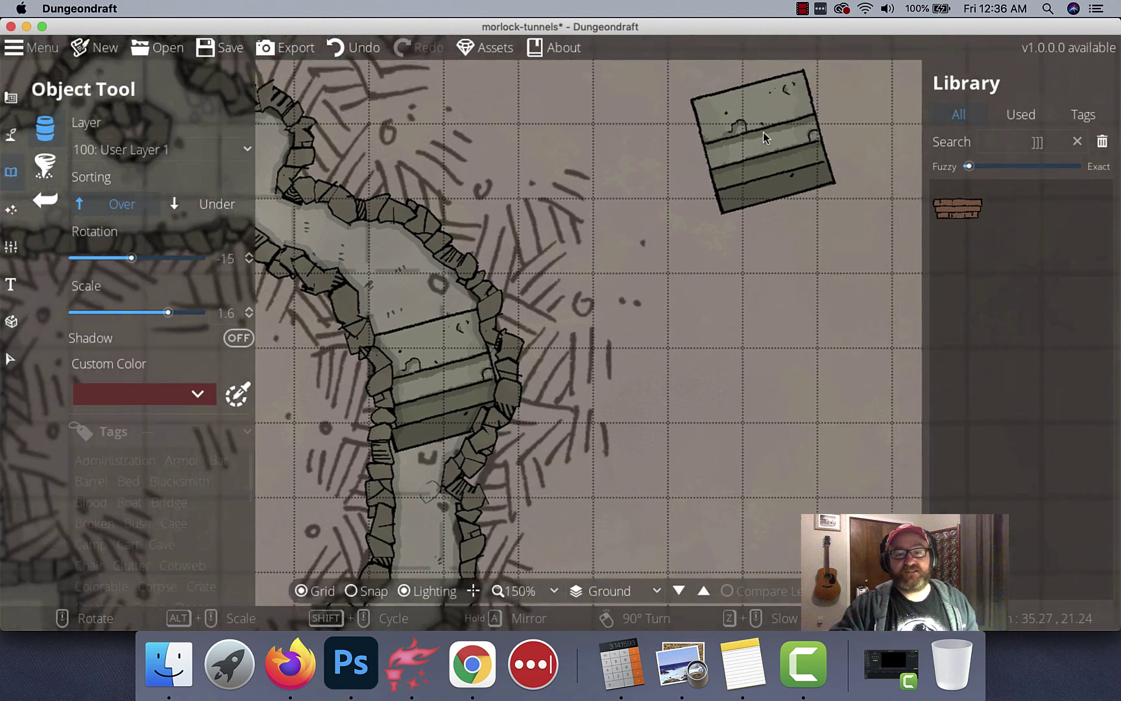
key(w)
key(a)
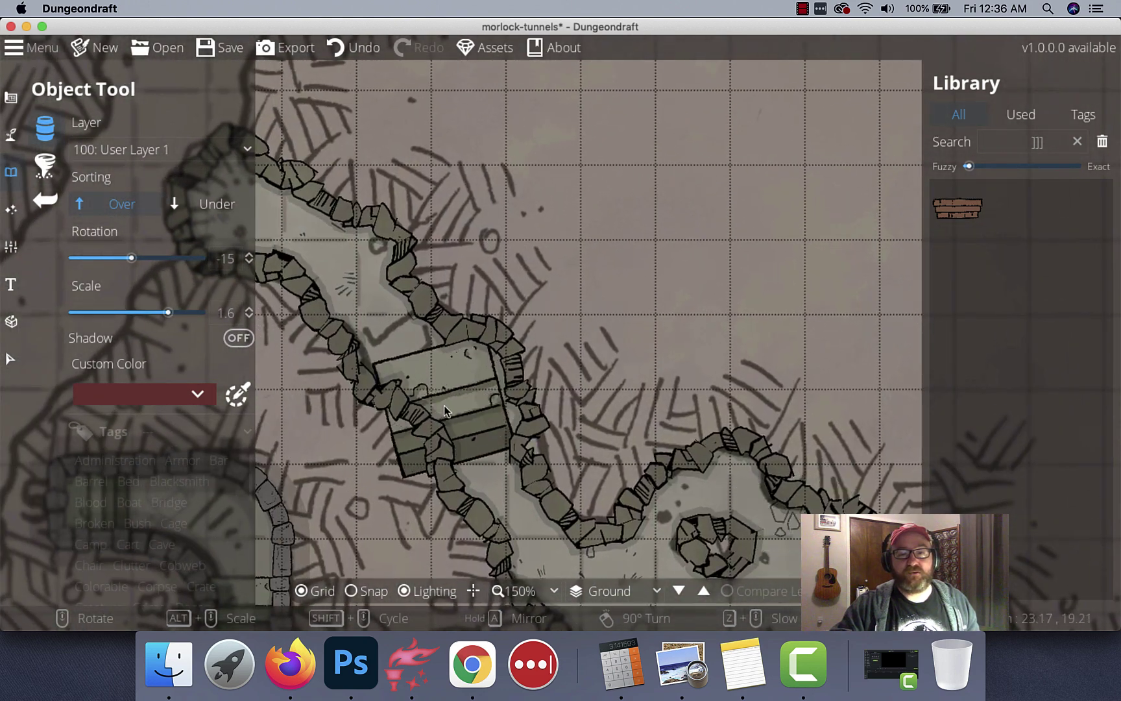
scroll(423, 376, down, 4)
scroll(421, 370, down, 3)
scroll(412, 351, up, 1)
scroll(413, 349, up, 1)
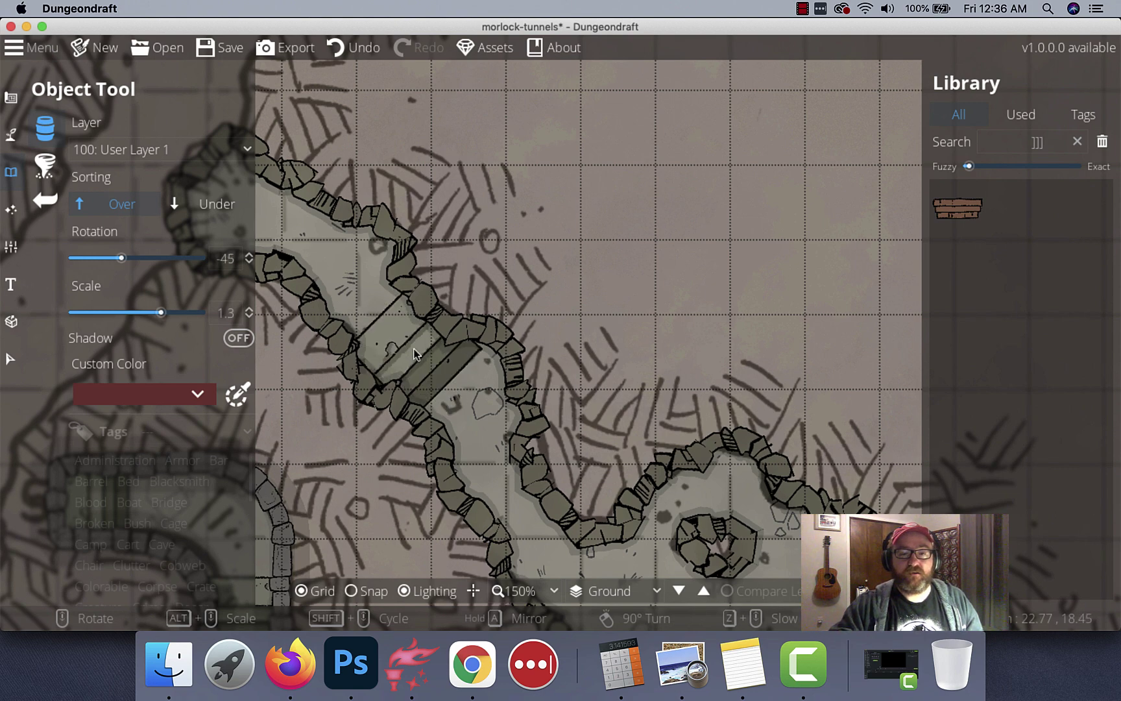
click(415, 353)
Place stairs where the southern cave chamber narrows into its exit passage, rotated -45 degrees at scale 1.2
key(s)
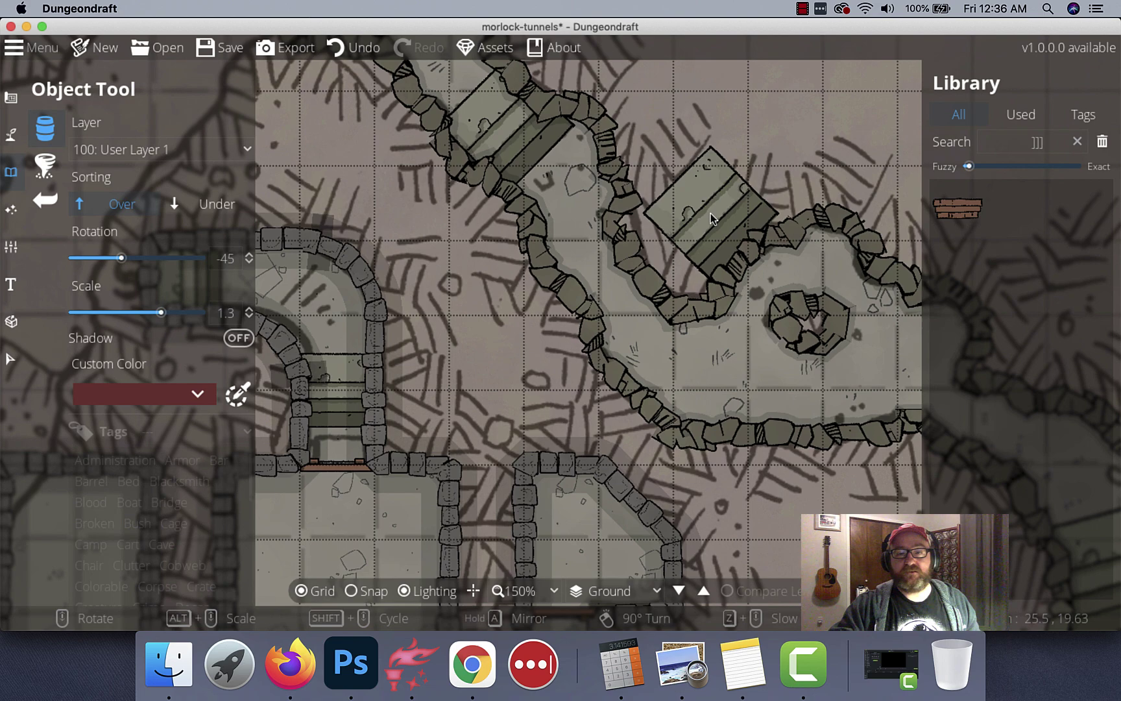
scroll(588, 288, down, 3)
key(s)
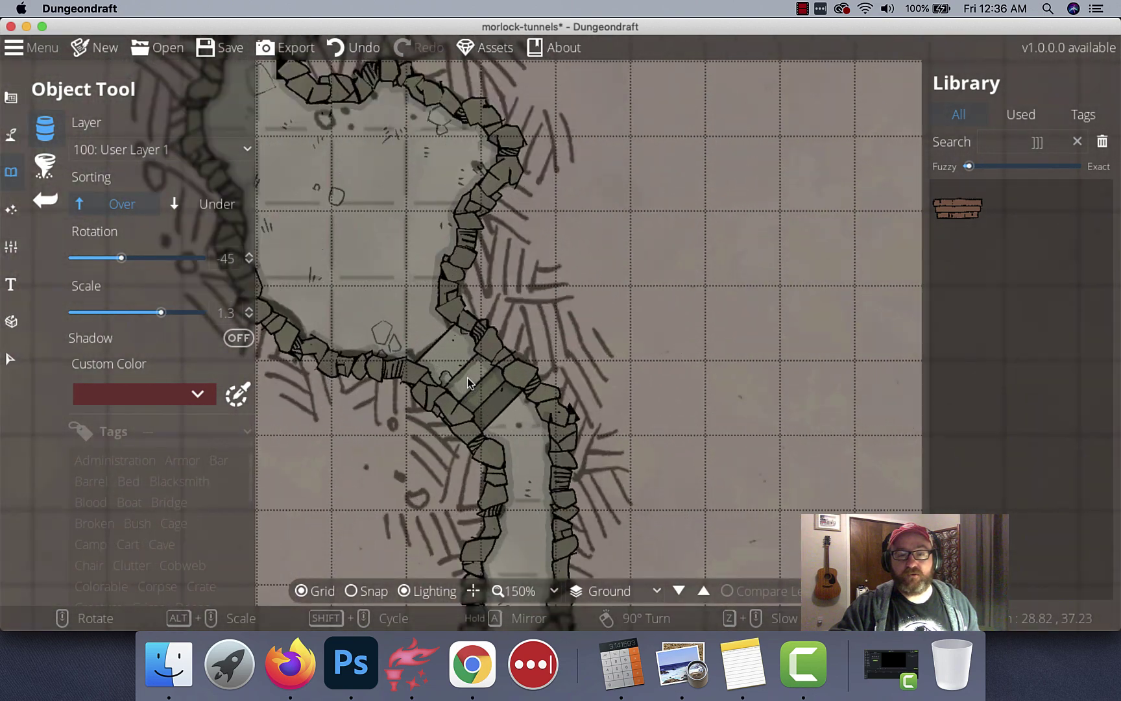
scroll(467, 376, up, 5)
alt+scroll(467, 376, down, 1)
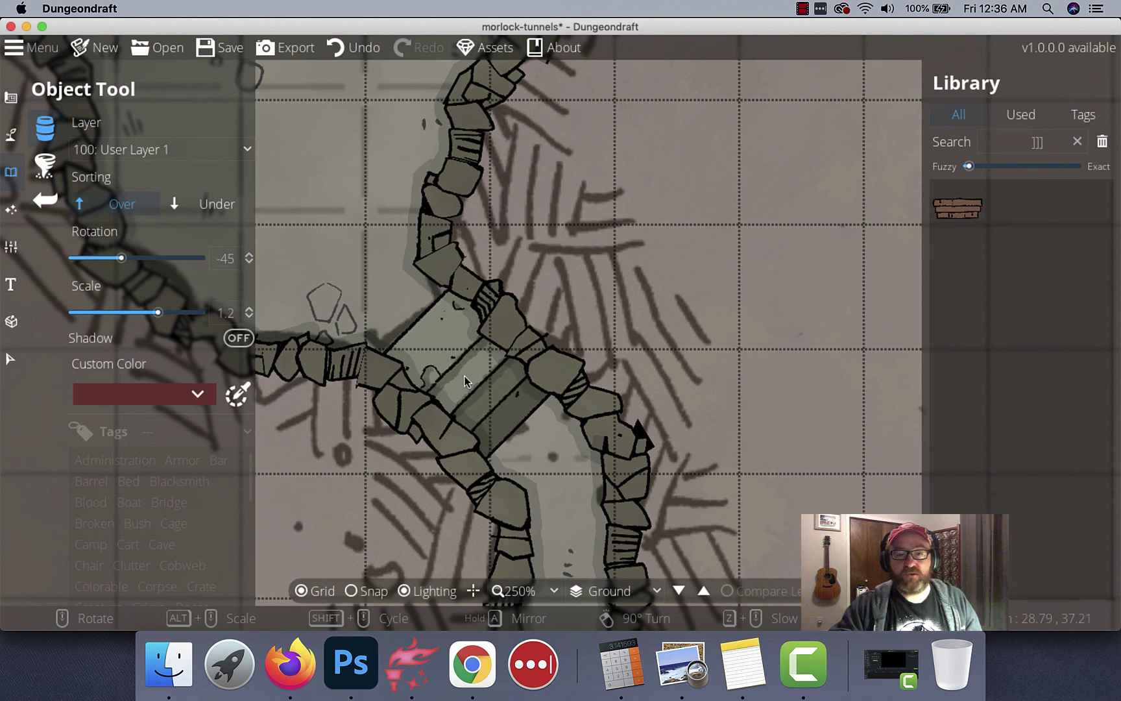
scroll(601, 383, down, 10)
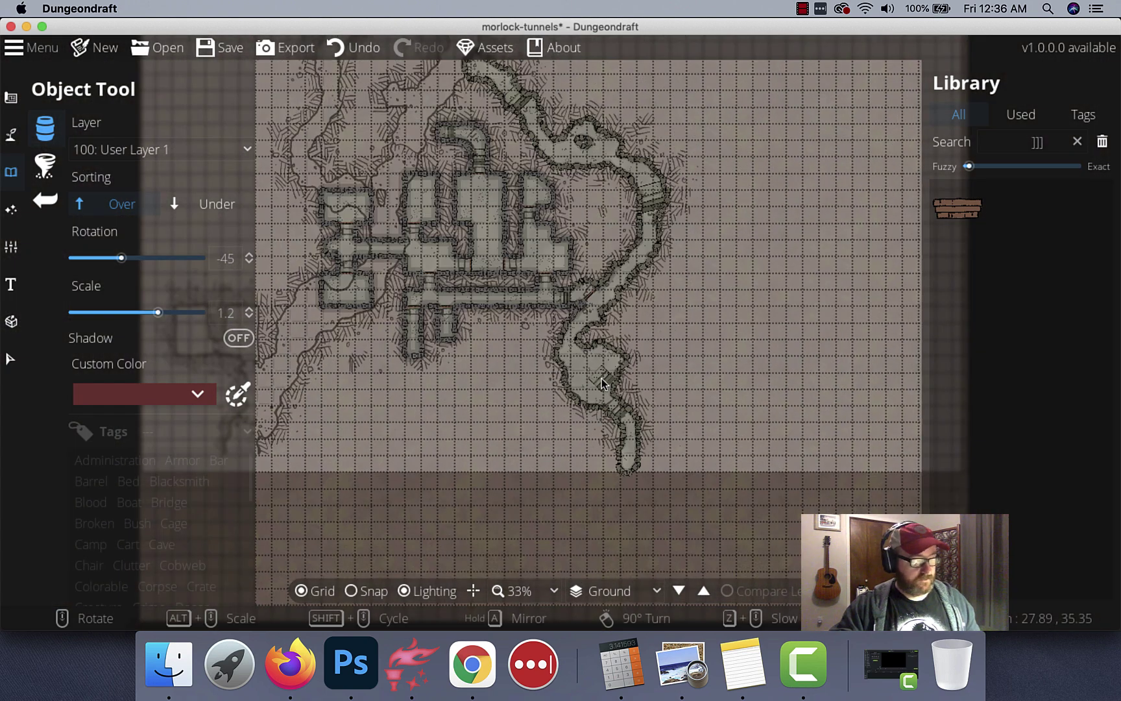
Save the map and lower the trace image's opacity to 0.01
key(super+s)
click(11, 247)
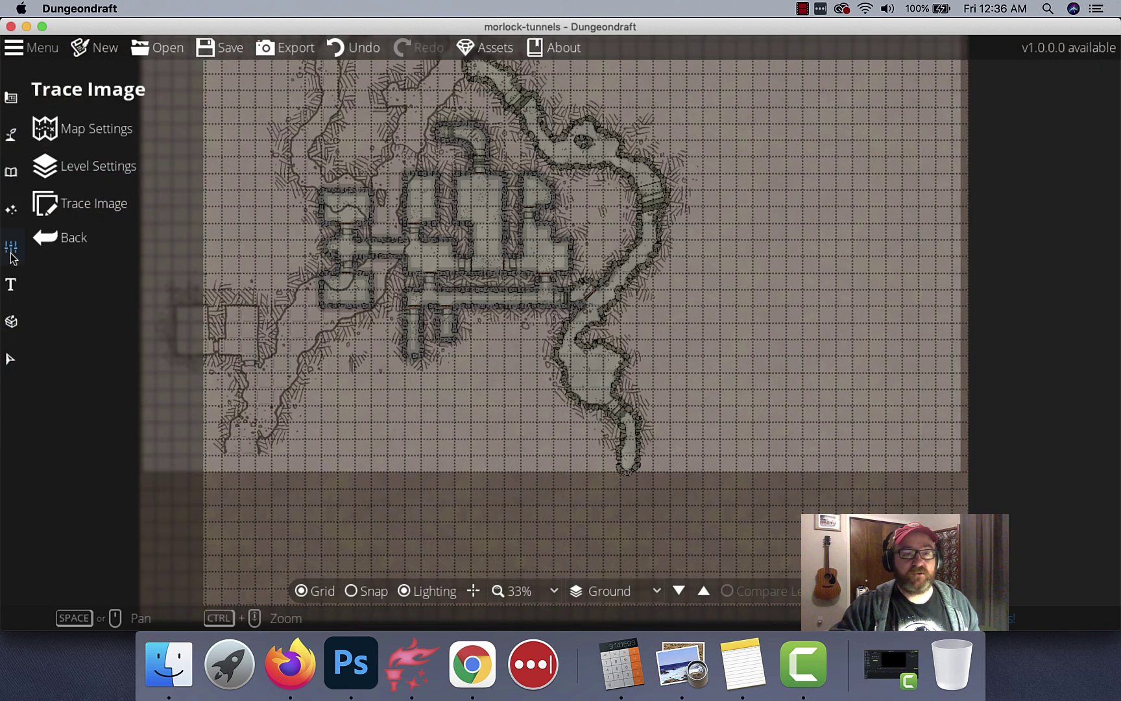
click(84, 204)
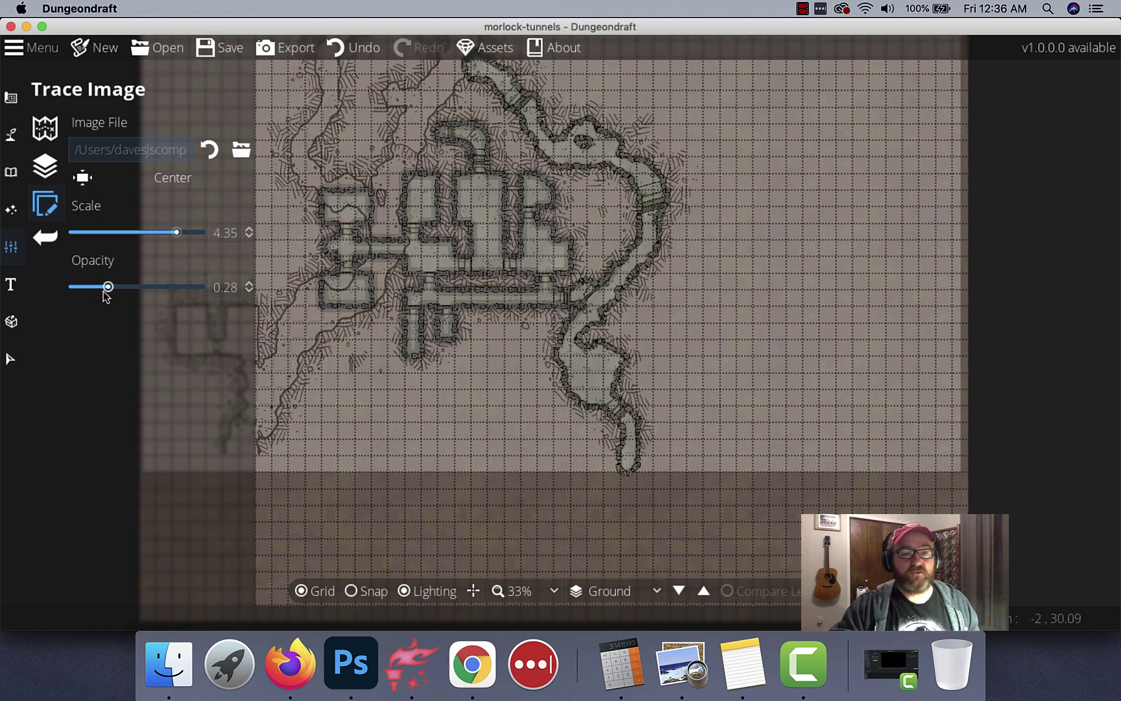
drag(106, 287, 60, 290)
Look over the finished rooms, corridors and cave tunnels without the traced drawing, both close up and as a whole
scroll(435, 285, up, 3)
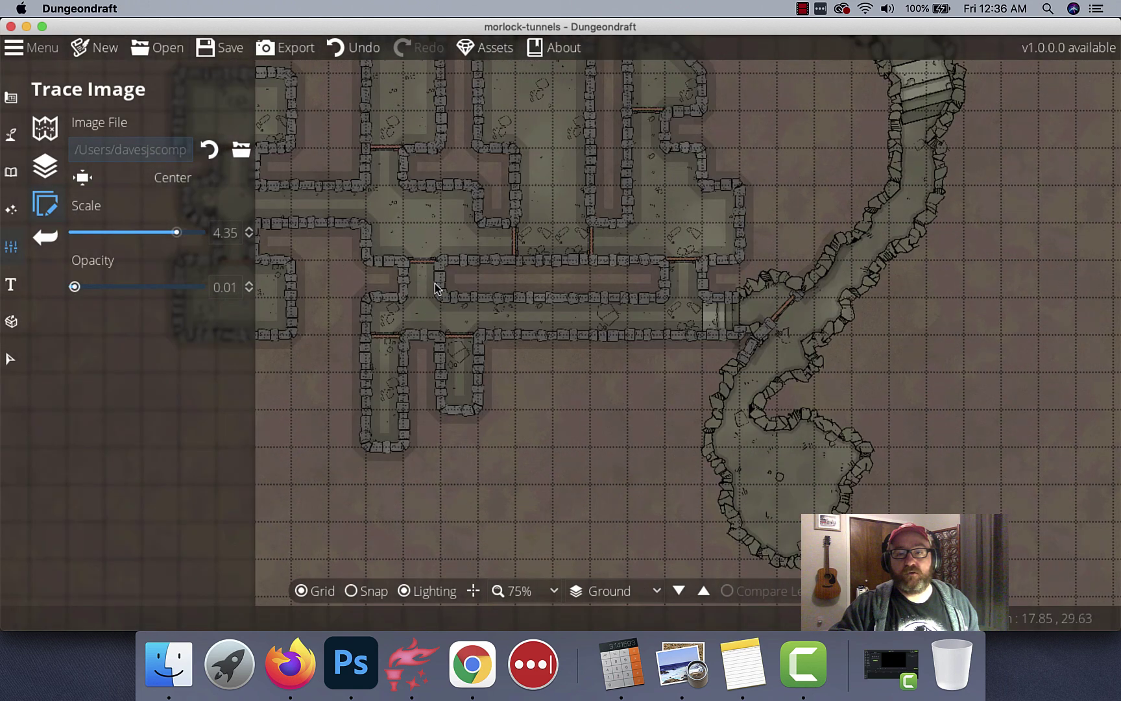
scroll(480, 291, up, 5)
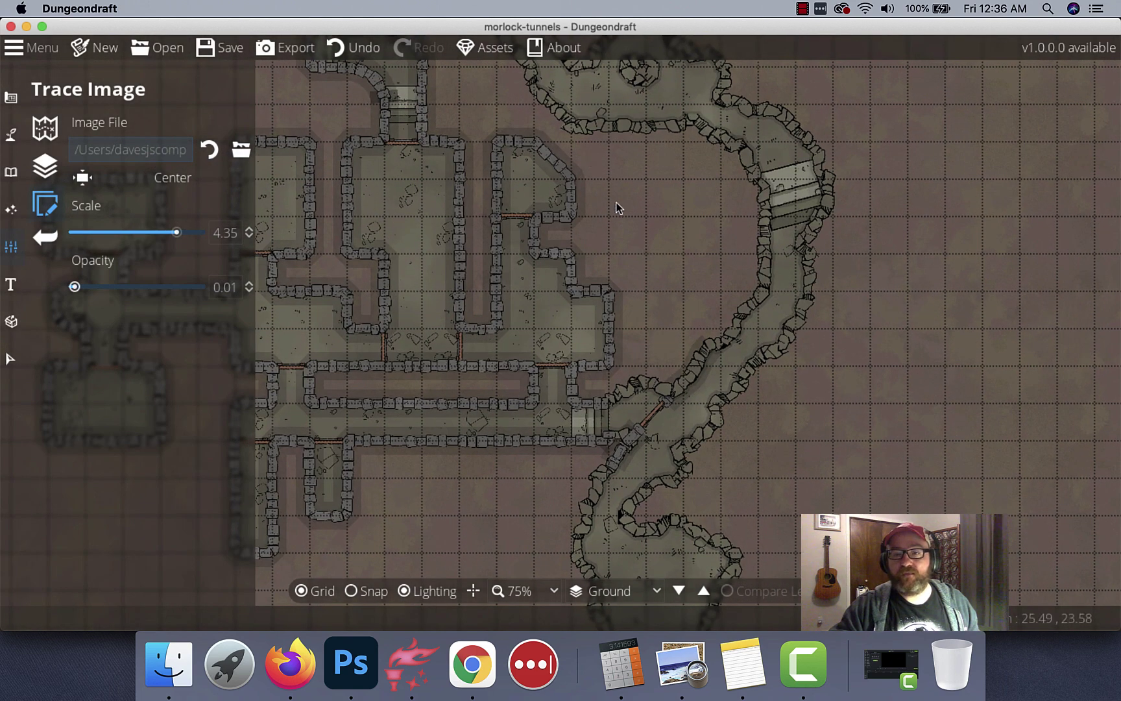
scroll(724, 396, down, 5)
scroll(805, 452, left, 2)
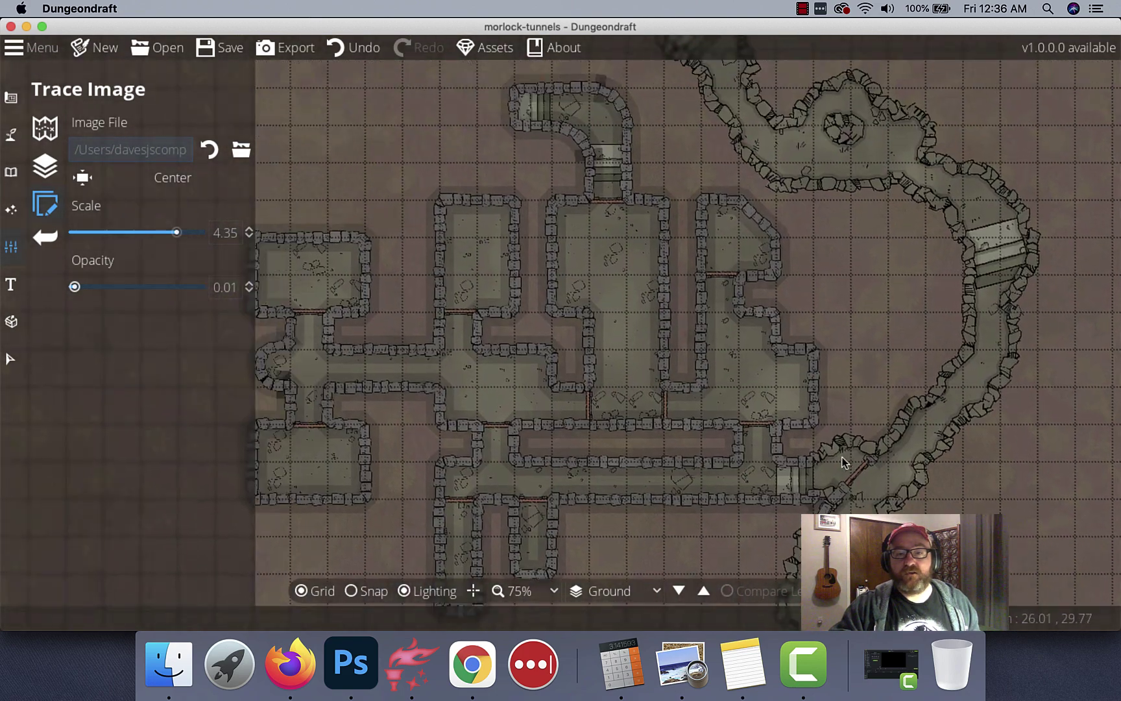
scroll(716, 442, down, 5)
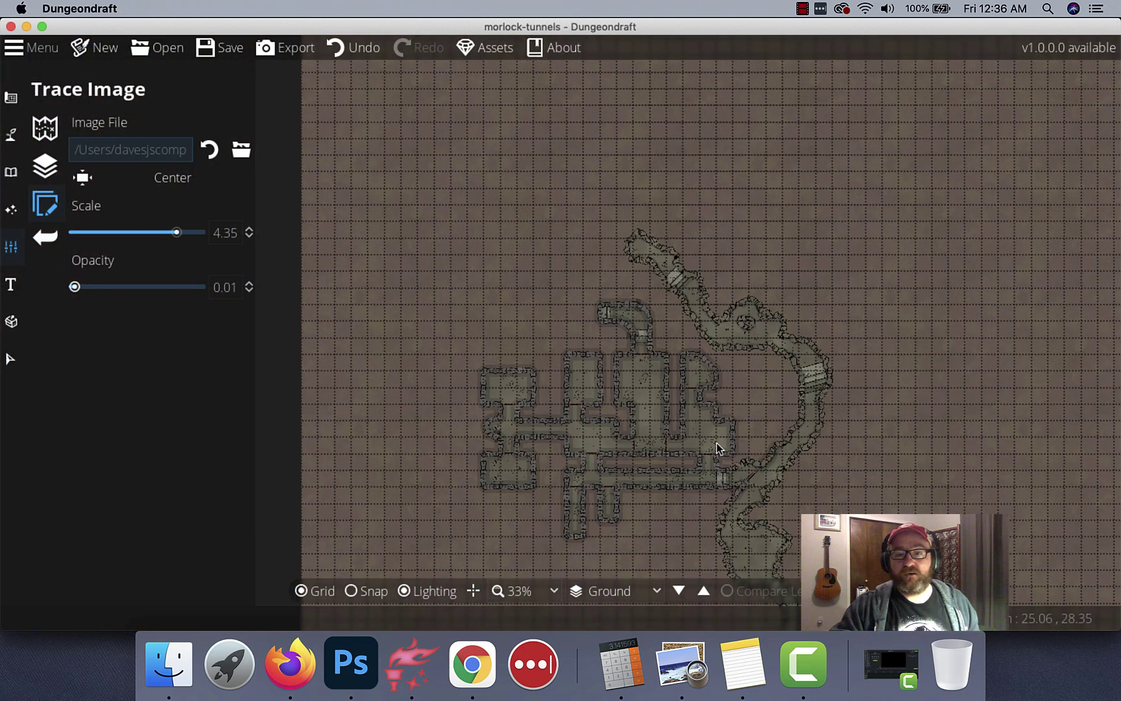
scroll(645, 333, down, 3)
scroll(623, 310, right, 3)
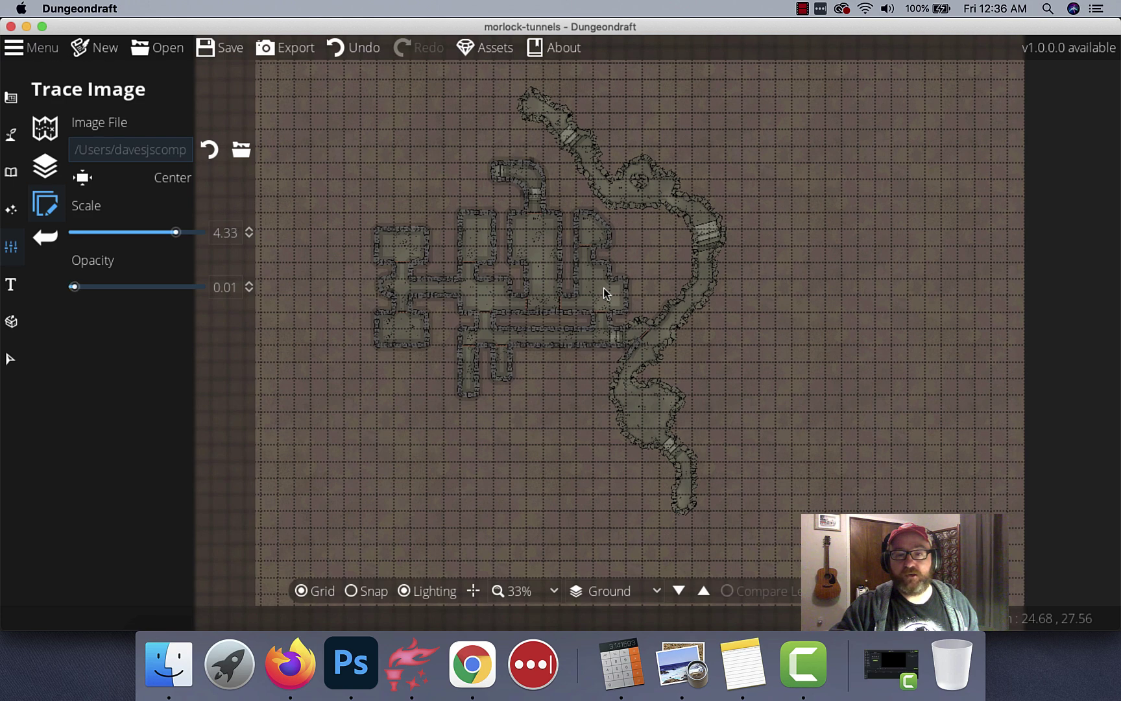
scroll(603, 288, up, 3)
scroll(648, 337, up, 2)
scroll(676, 367, left, 2)
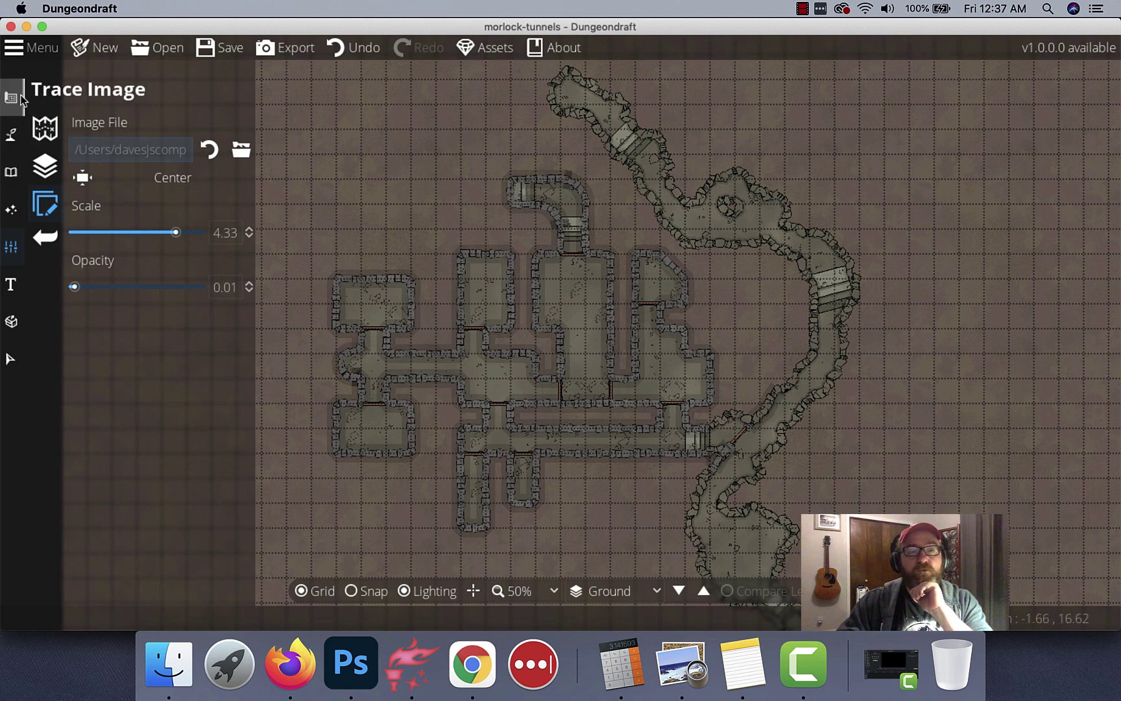
Try Terrain Gravel and Terrain Sand as the ground fill for the whole map
click(12, 174)
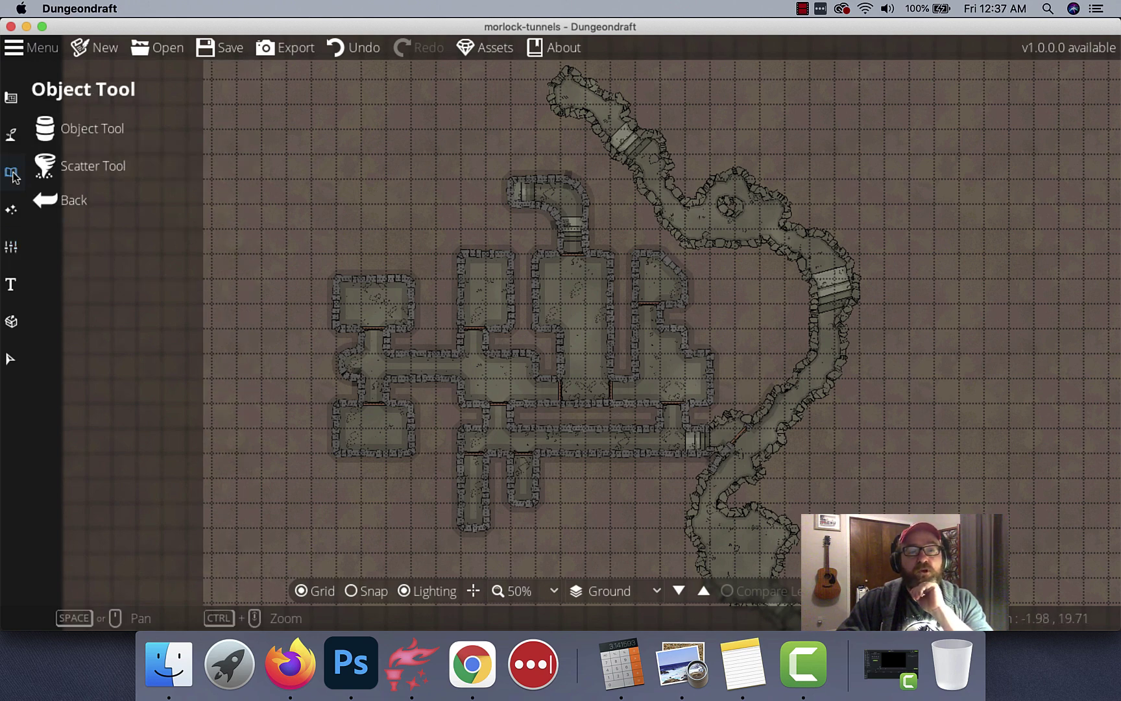
click(13, 137)
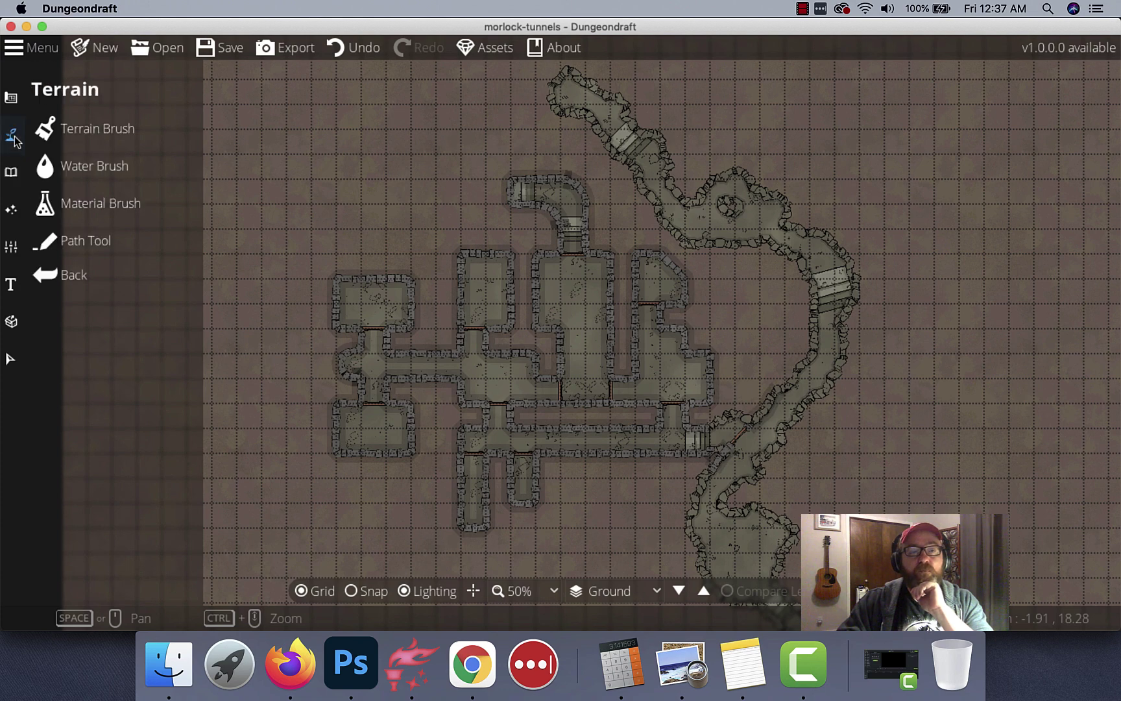
click(96, 126)
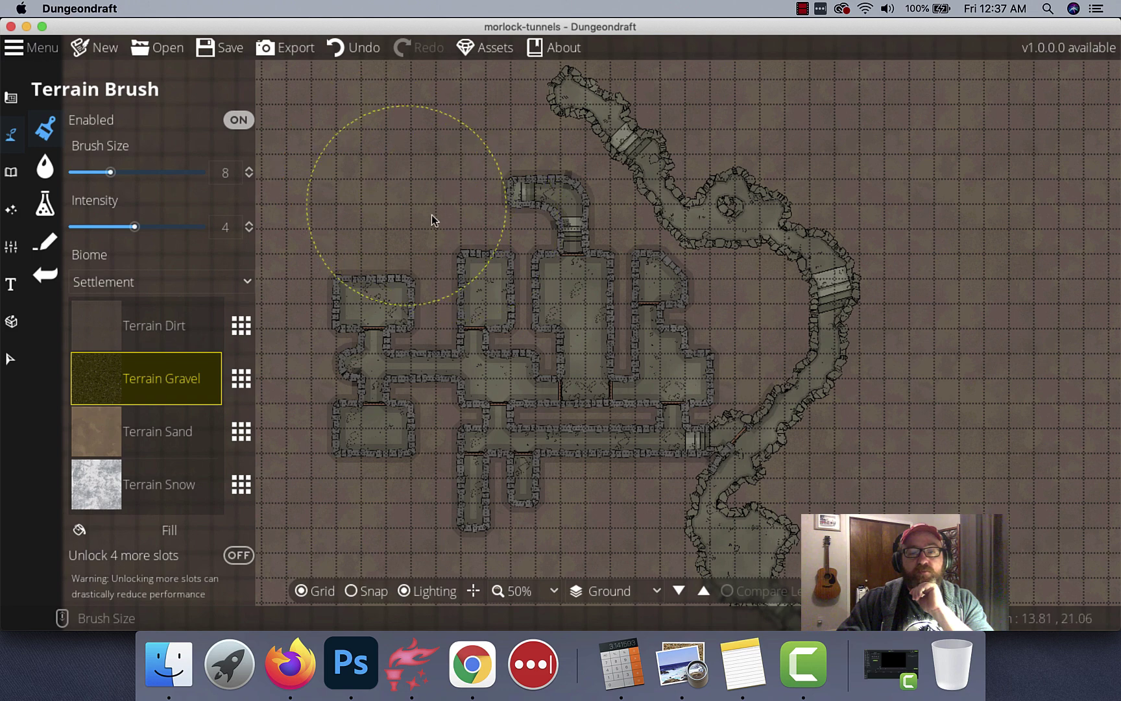
click(174, 531)
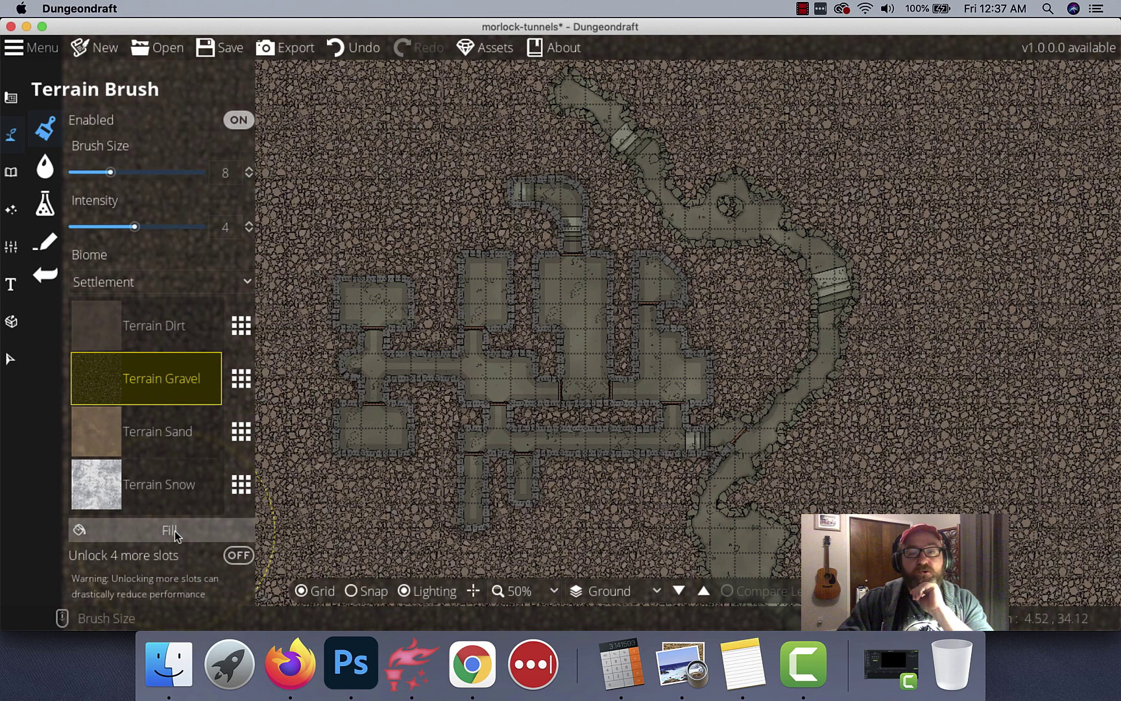
click(181, 429)
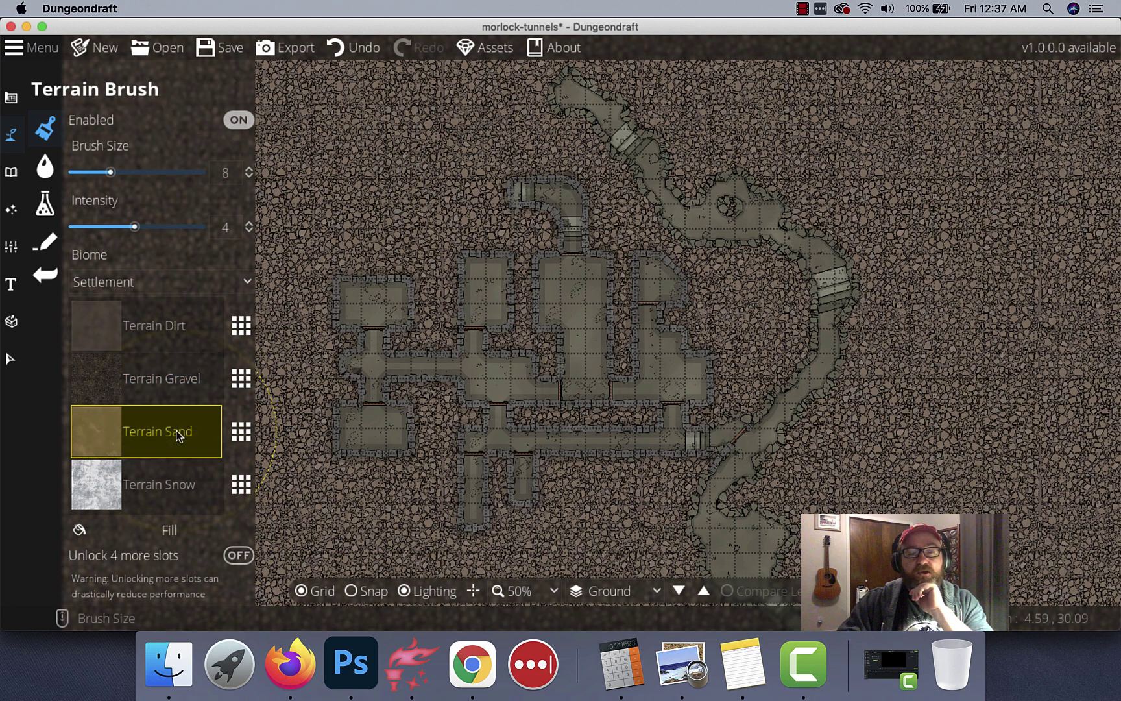
click(179, 535)
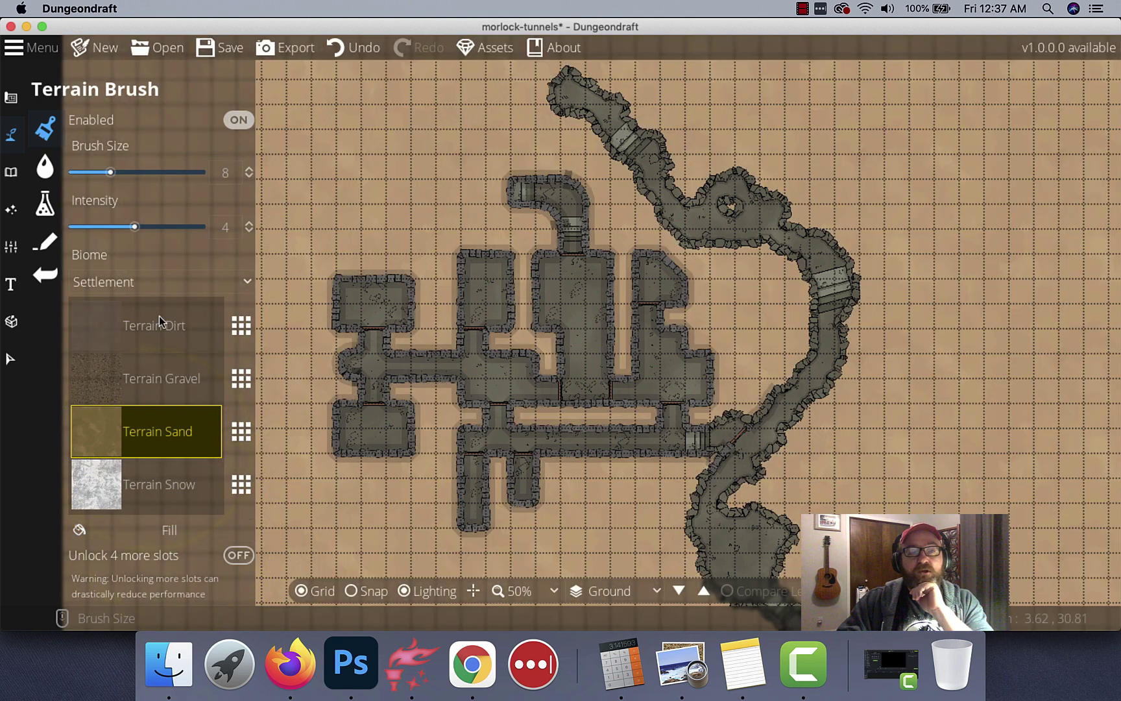
Disable the terrain so no ground surrounds the tunnels, and save the map
click(193, 115)
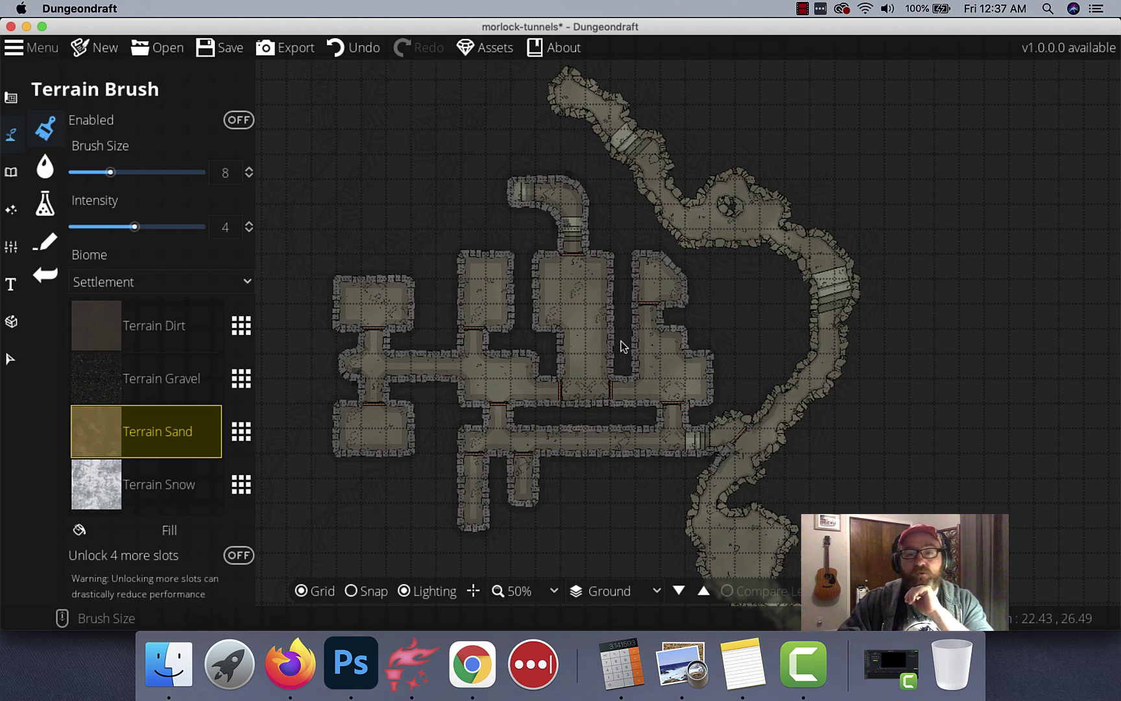
mouse_move(621, 340)
mouse_down()
mouse_move(550, 302)
mouse_move(564, 280)
mouse_move(593, 283)
mouse_move(599, 343)
mouse_up()
key(super+s)
scroll(599, 344, down, 3)
scroll(598, 344, up, 3)
scroll(598, 344, down, 2)
scroll(598, 343, up, 2)
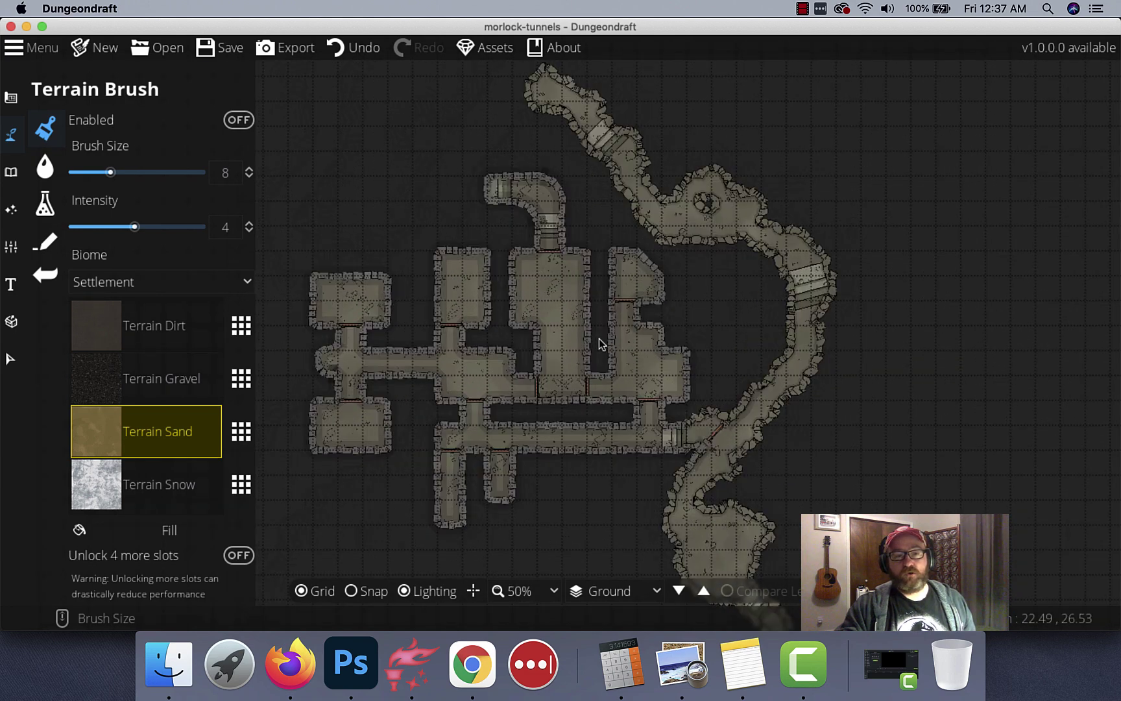
Raise the trace image's opacity to 0.25 to bring back the traced drawing
click(11, 246)
click(103, 212)
mouse_move(74, 287)
mouse_down()
mouse_move(114, 287)
mouse_move(100, 287)
mouse_up()
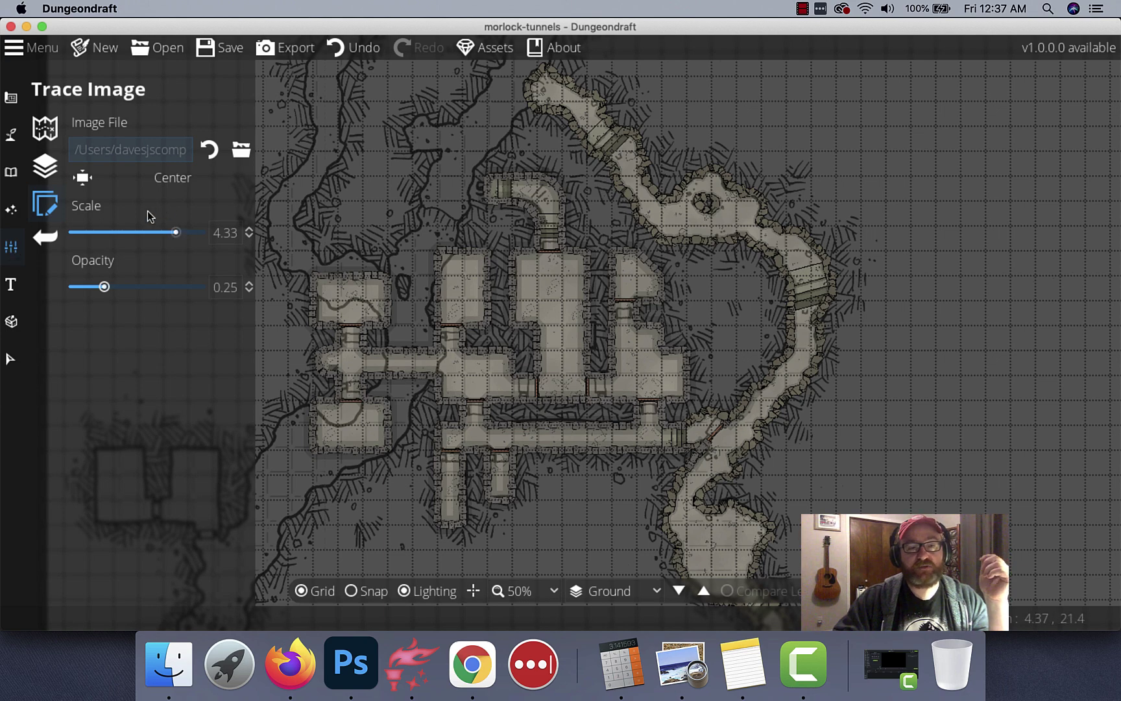
Create a new level labelled "Upper Level" without cloning another level, and switch to it on creation
click(49, 171)
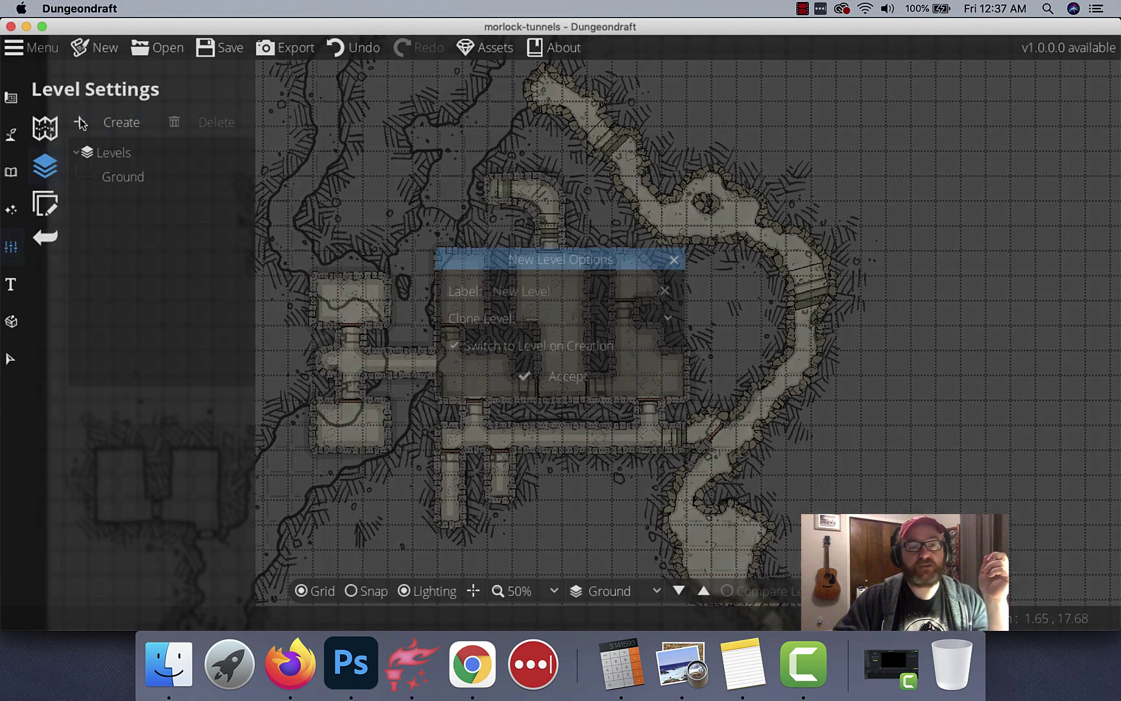
click(83, 123)
drag(562, 286, 442, 285)
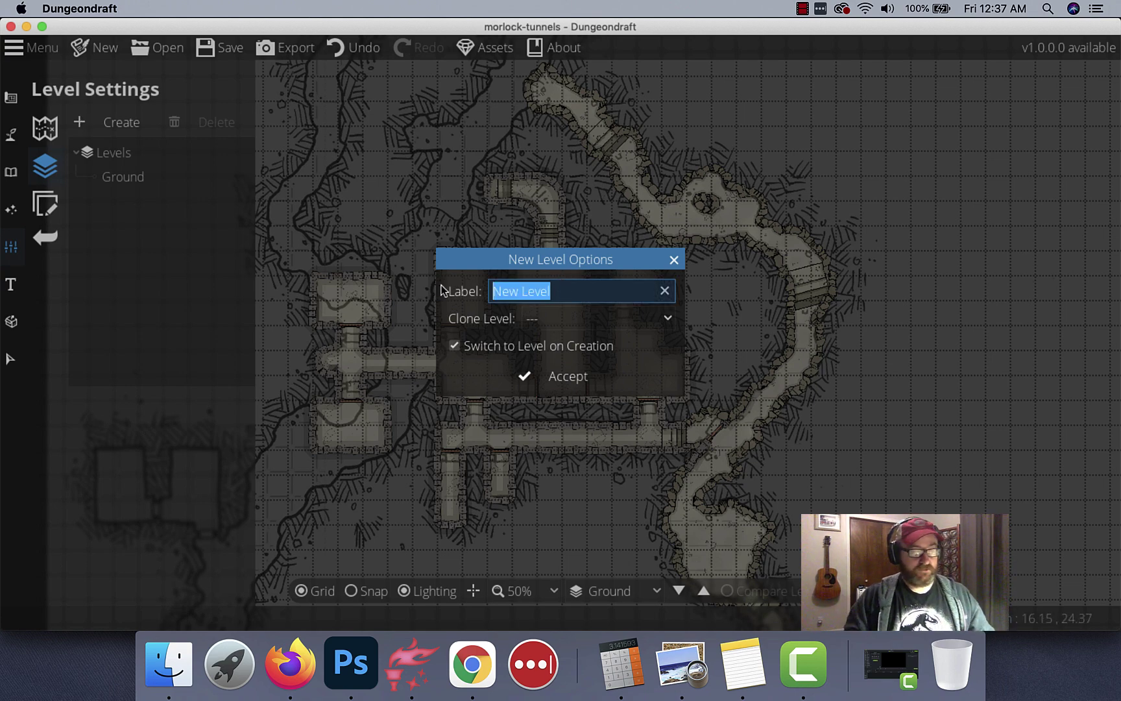
text(Upper Leve)
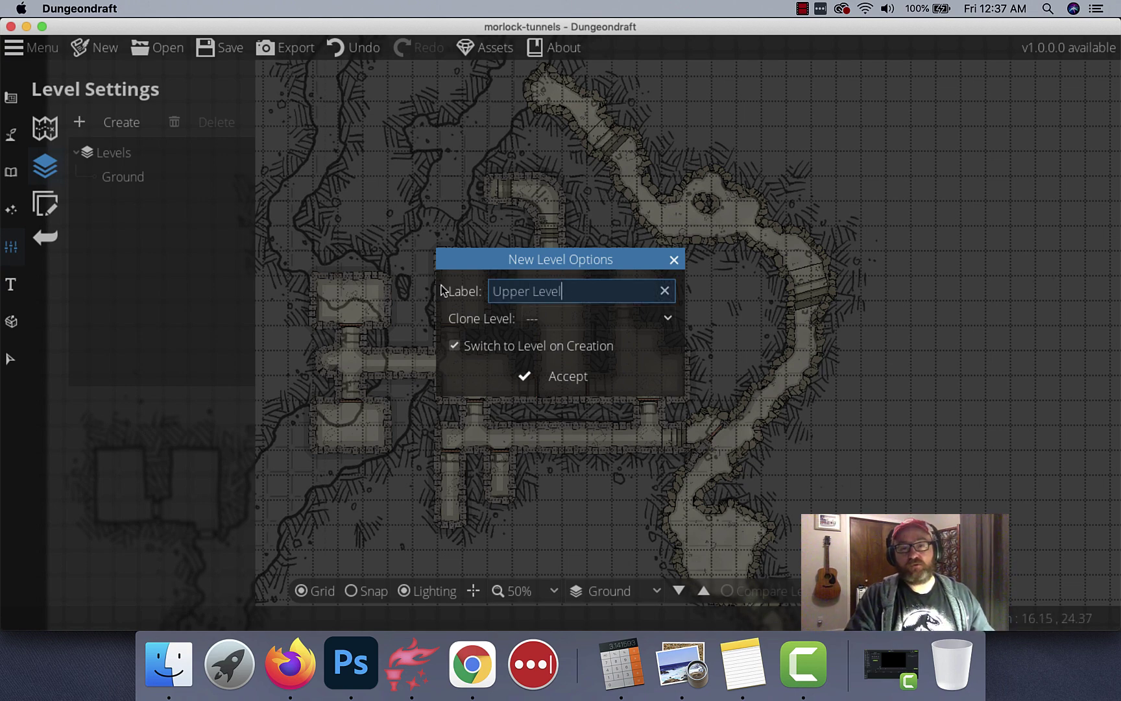
scroll(643, 355, up, 5)
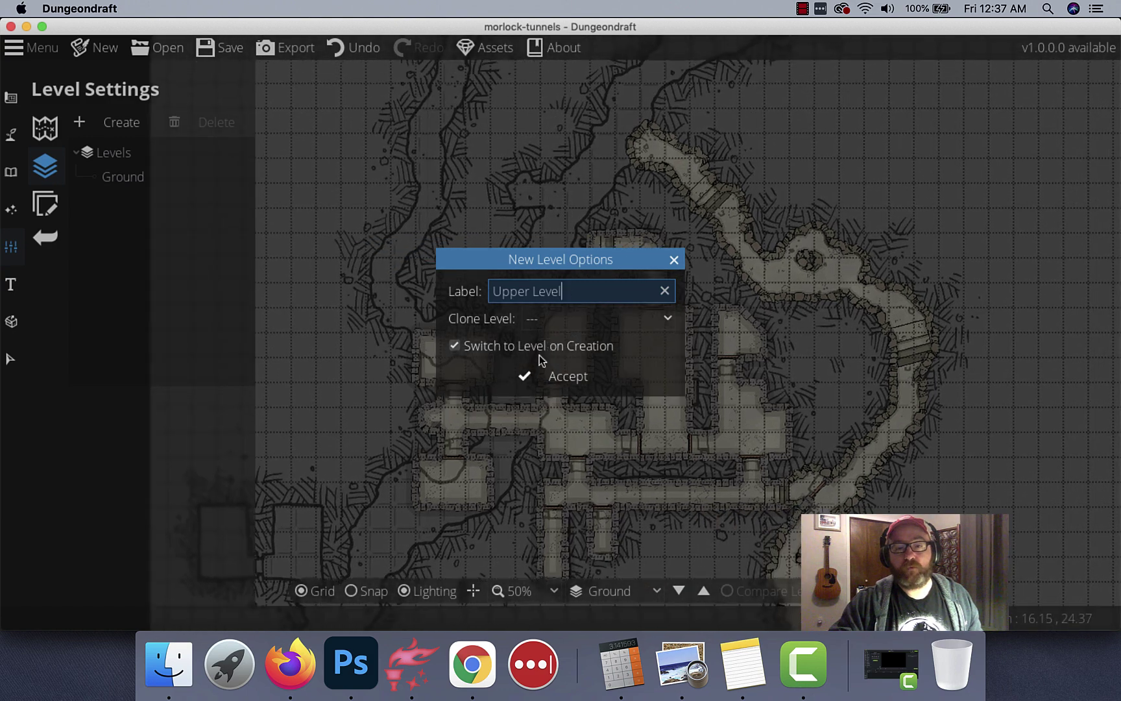
click(542, 377)
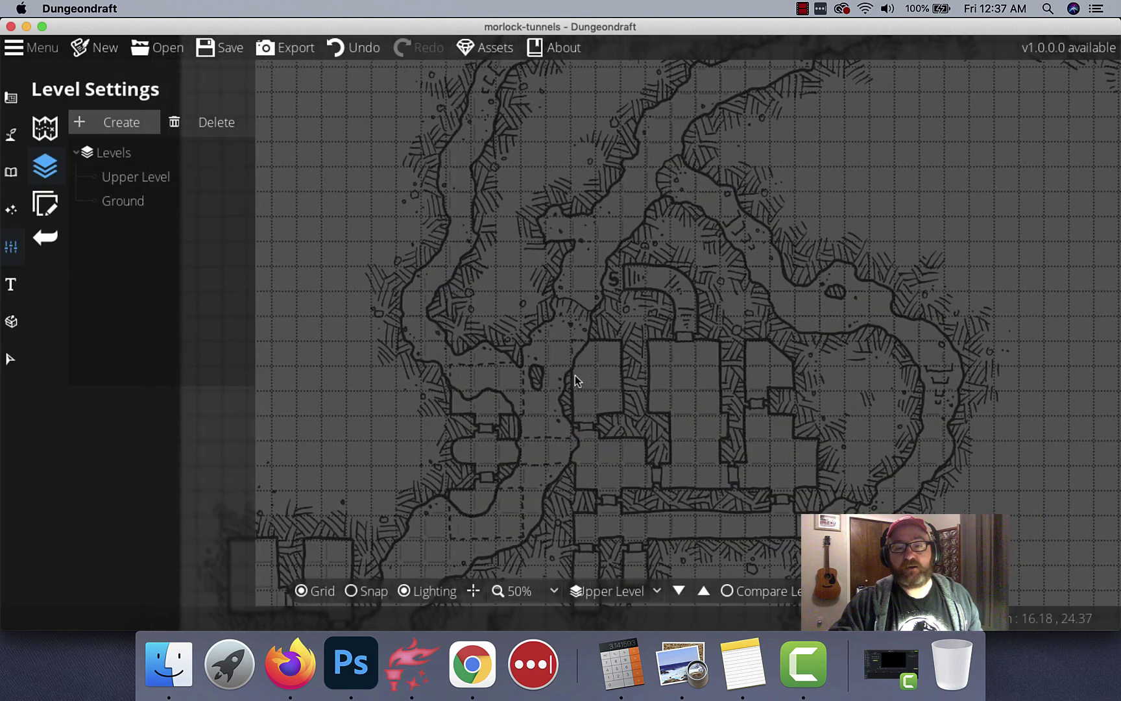
Turn on level comparison with Ground as the reference at 20% opacity and the current level at 80%
scroll(574, 376, down, 5)
scroll(462, 205, down, 2)
scroll(463, 205, up, 2)
drag(462, 205, 532, 353)
scroll(531, 362, down, 3)
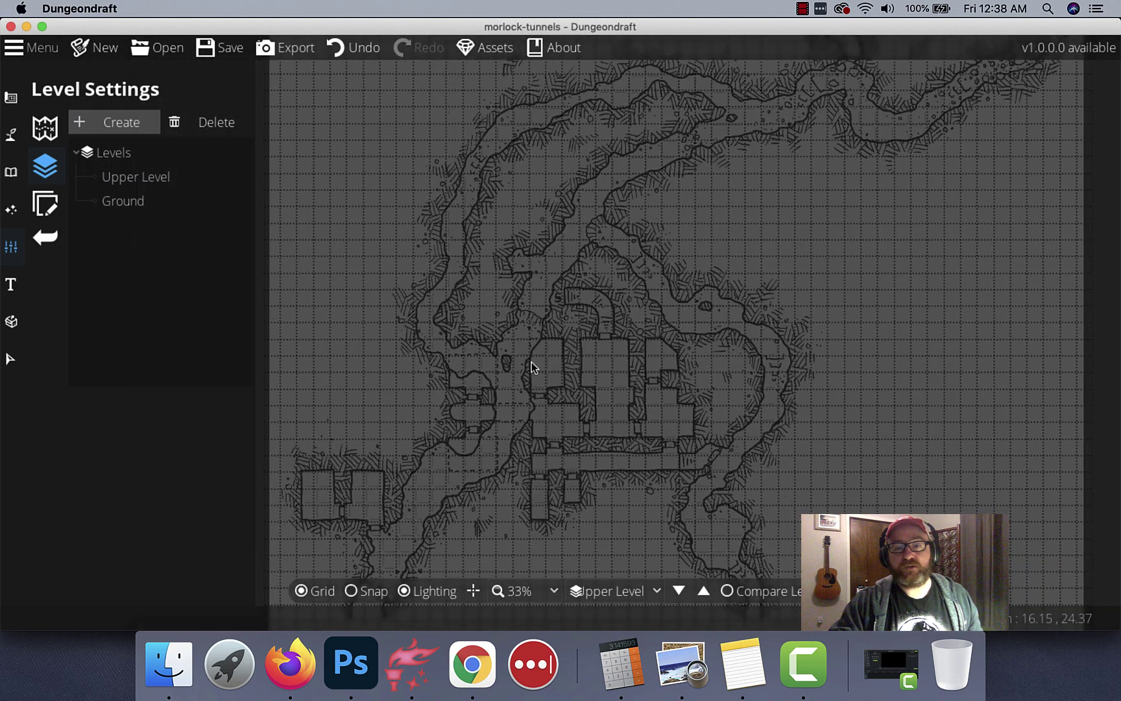
scroll(531, 362, up, 1)
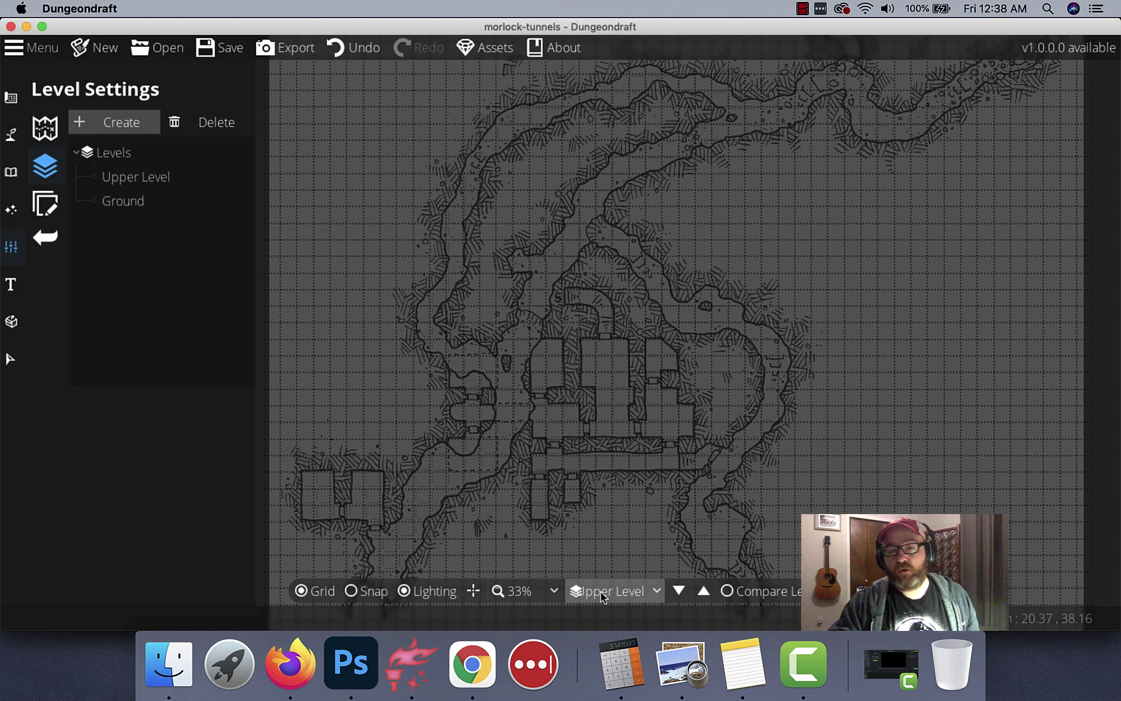
click(728, 591)
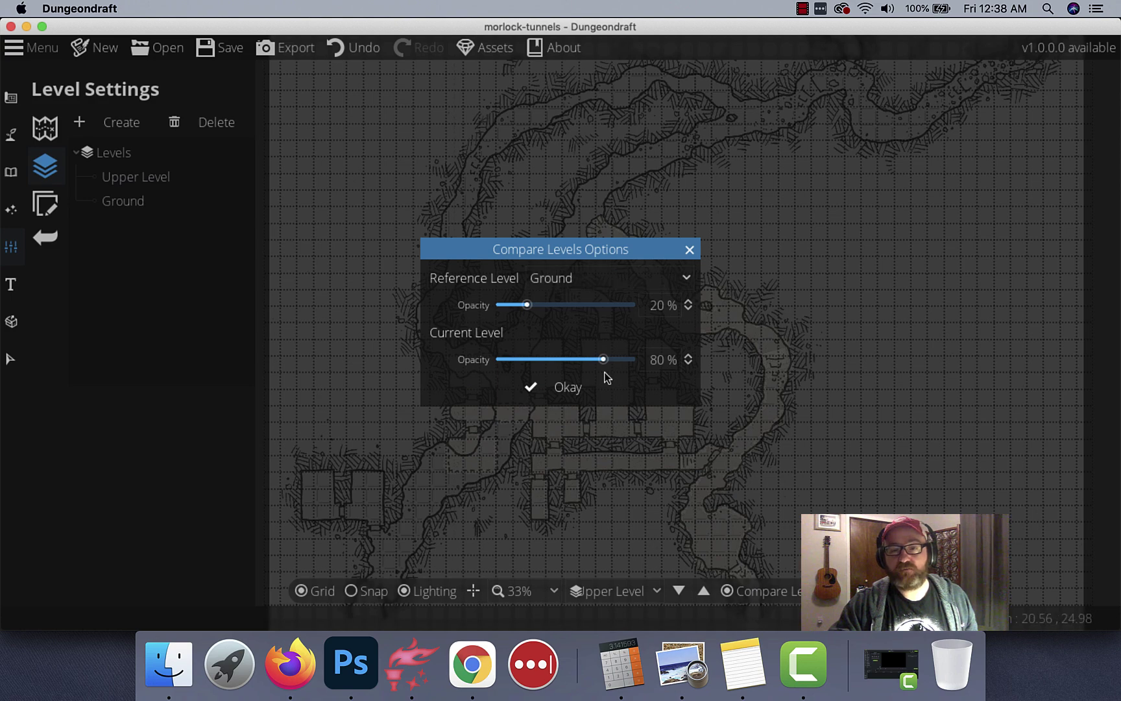
click(565, 388)
scroll(598, 373, up, 3)
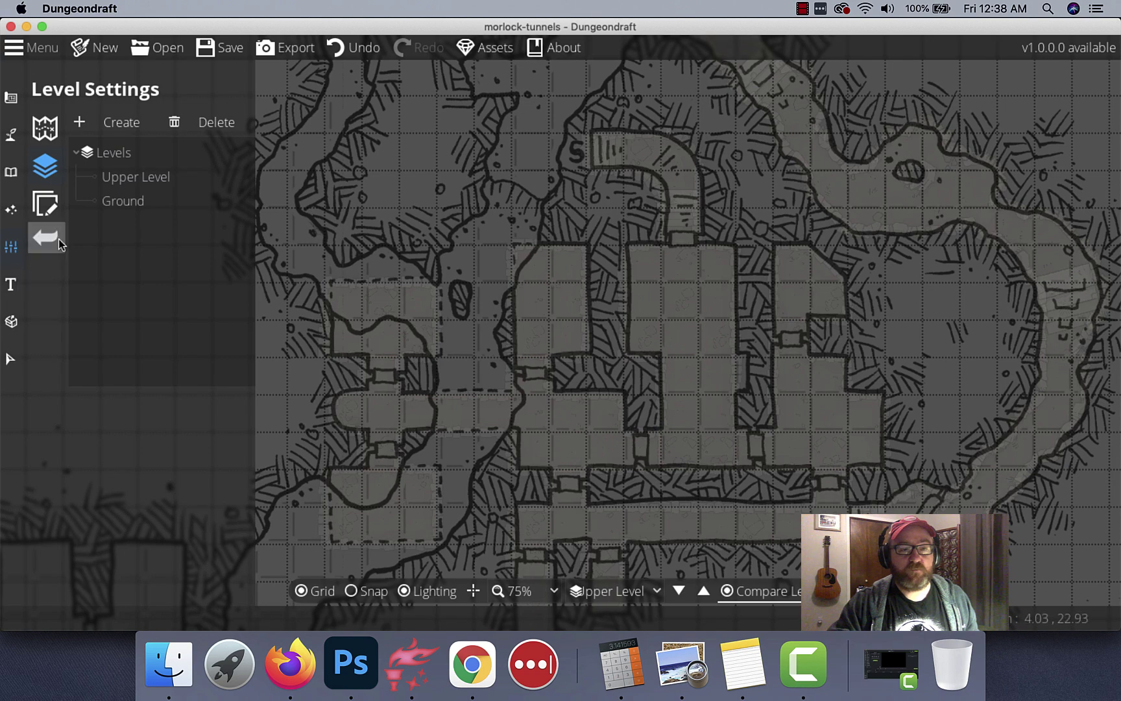
Adjust the trace image's opacity to 0.36 on the Upper Level
click(40, 202)
drag(105, 286, 75, 287)
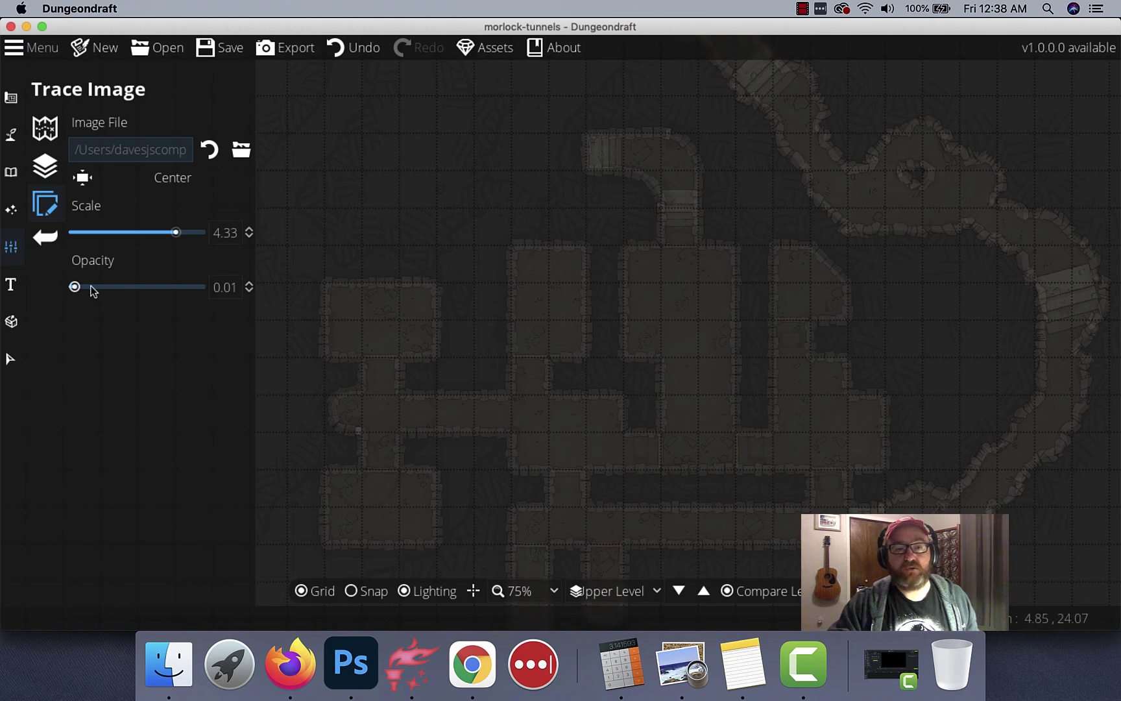
drag(75, 288, 118, 288)
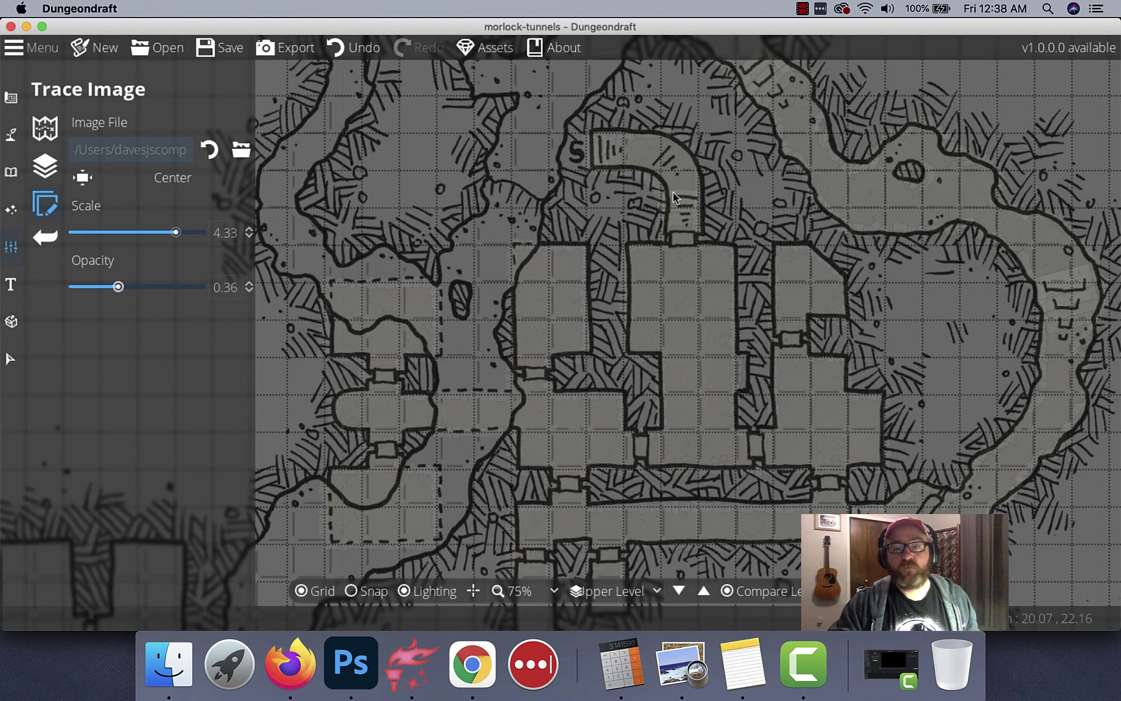
Examine the traced upper caves, the two southwestern rooms and the places where the dashed lower rooms pass beneath the cave passage
scroll(672, 207, down, 4)
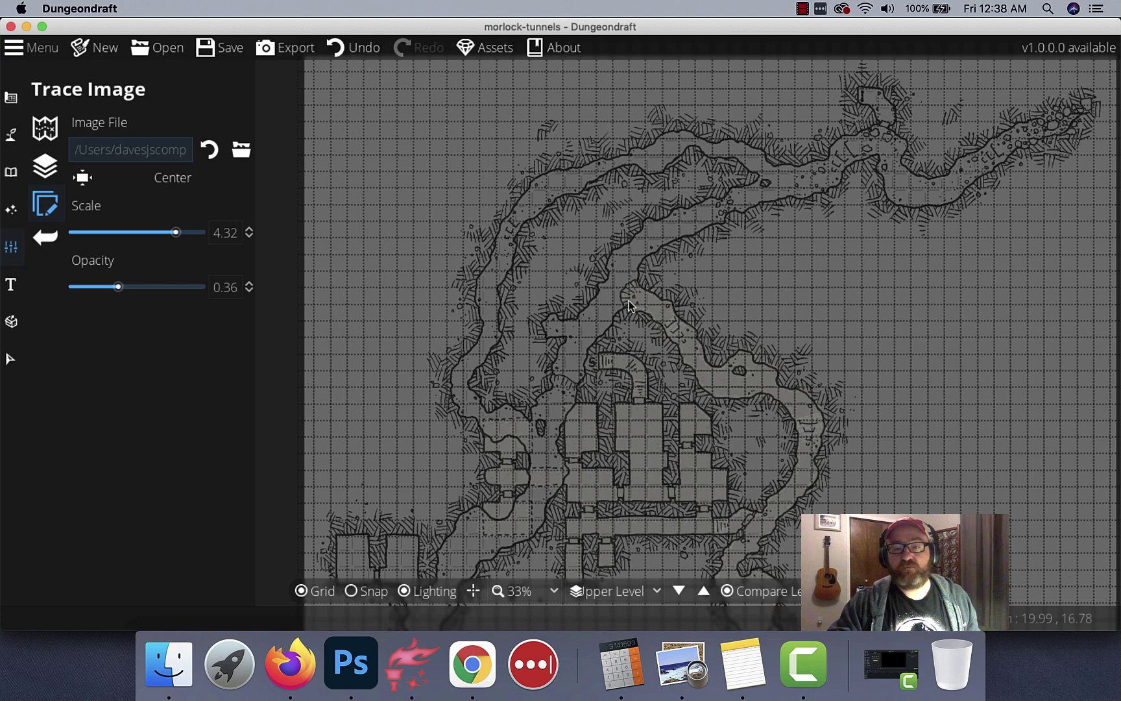
drag(628, 300, 540, 404)
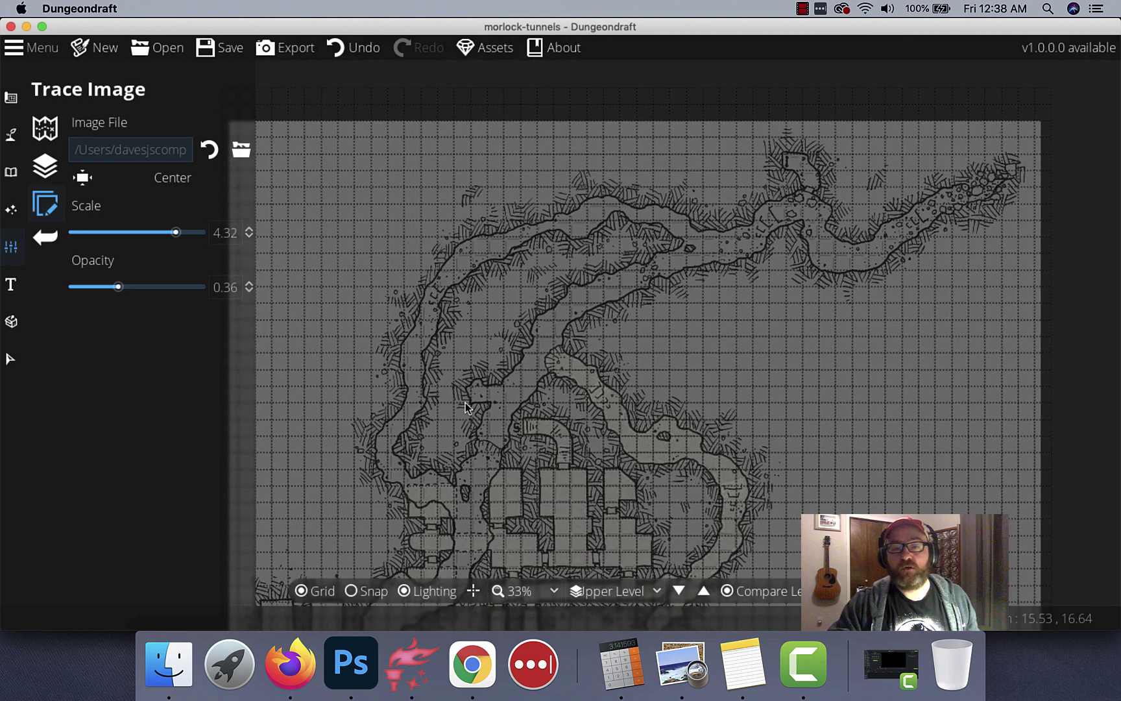
drag(465, 395, 463, 92)
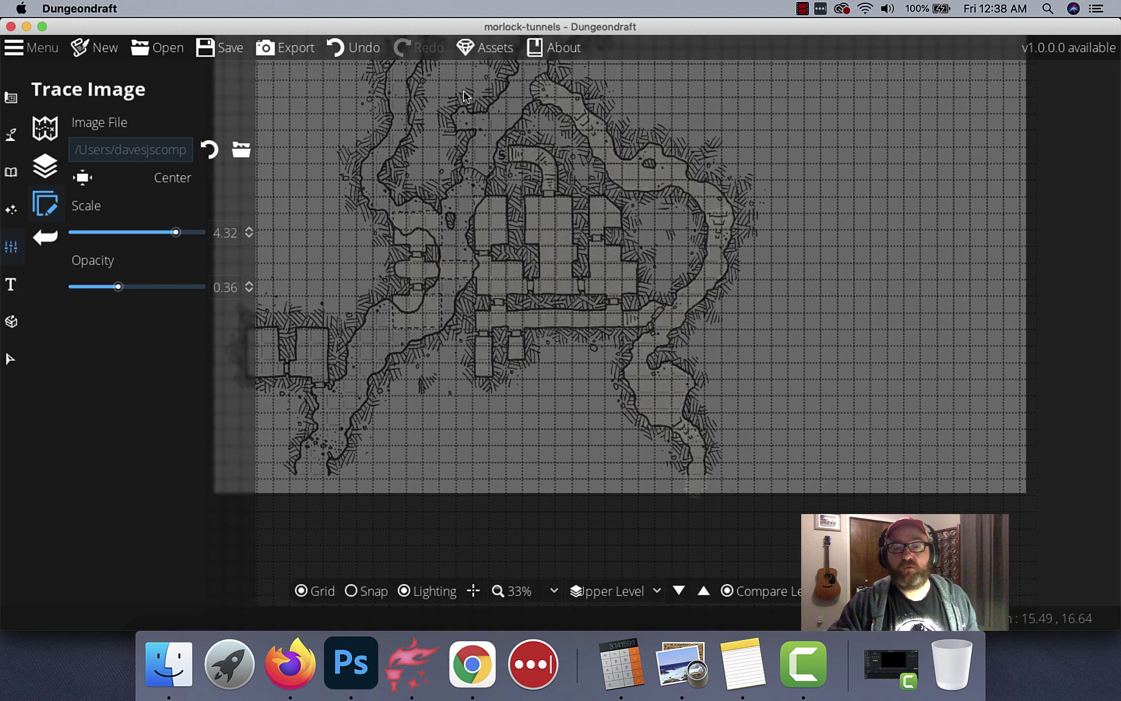
drag(492, 245, 553, 339)
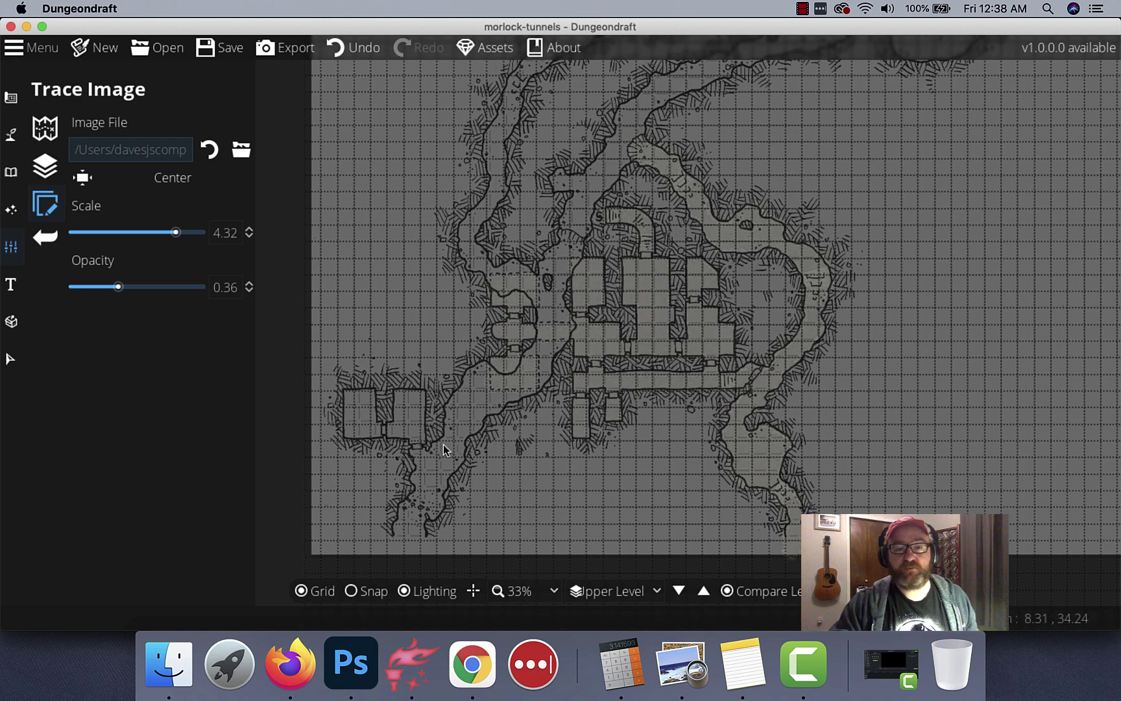
scroll(441, 444, up, 5)
drag(441, 444, 653, 423)
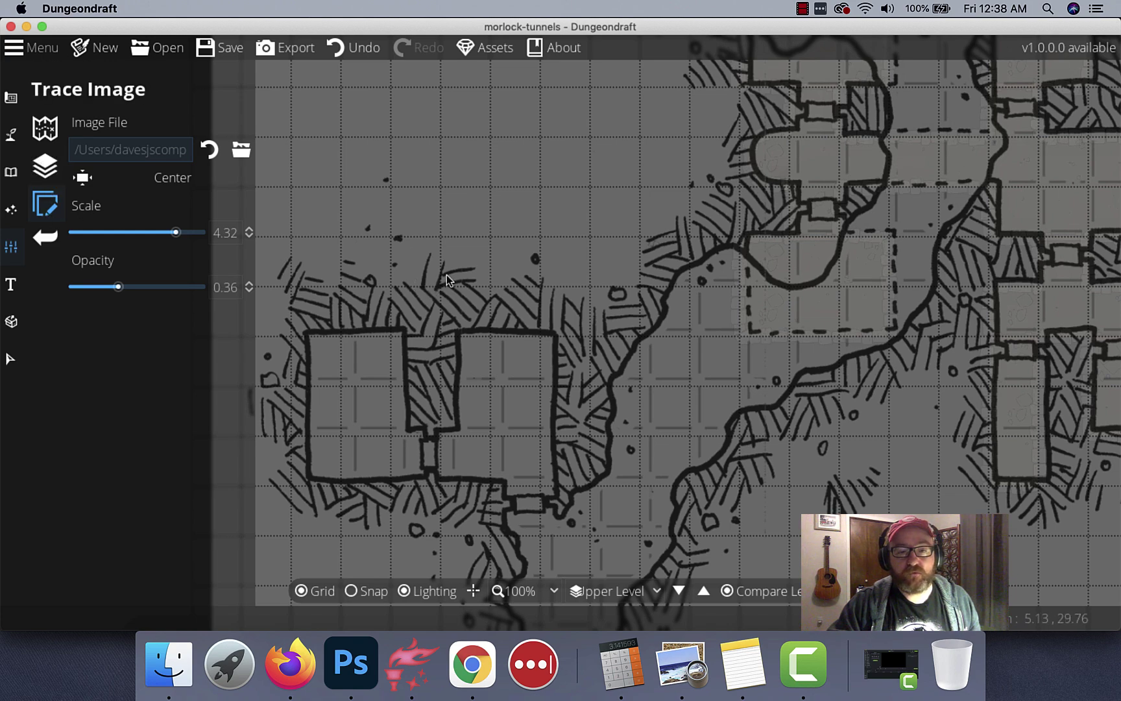
drag(446, 275, 435, 281)
scroll(435, 280, right, 8)
scroll(435, 281, up, 4)
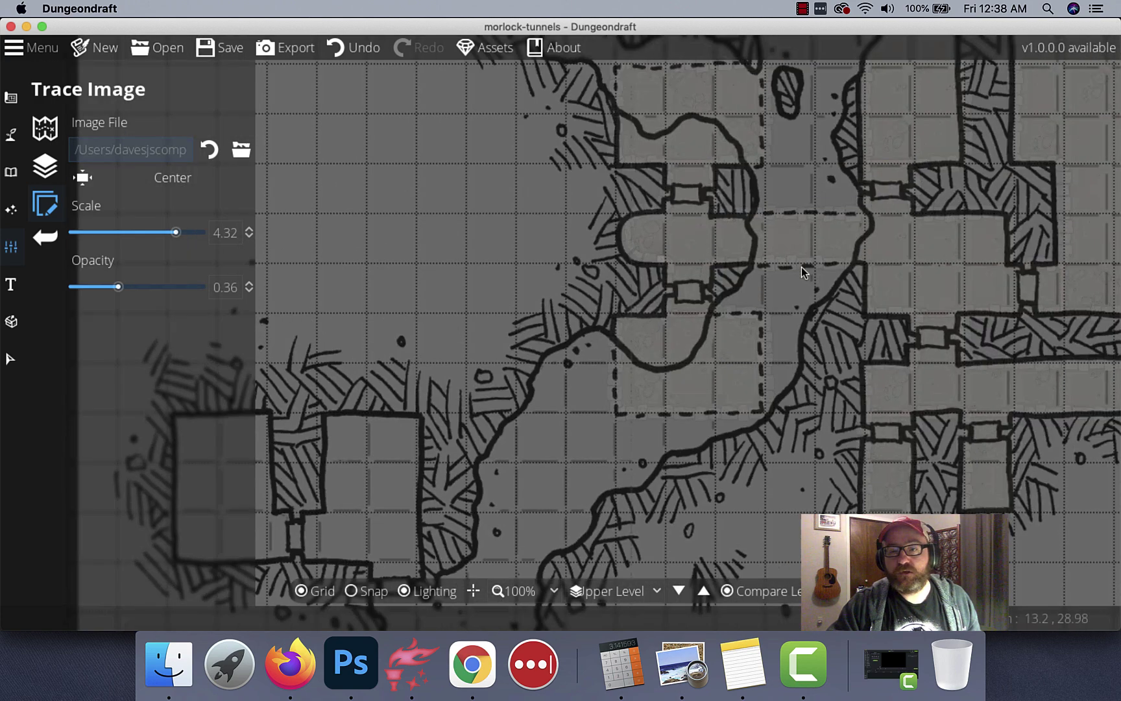
scroll(596, 365, right, 7)
scroll(596, 364, up, 3)
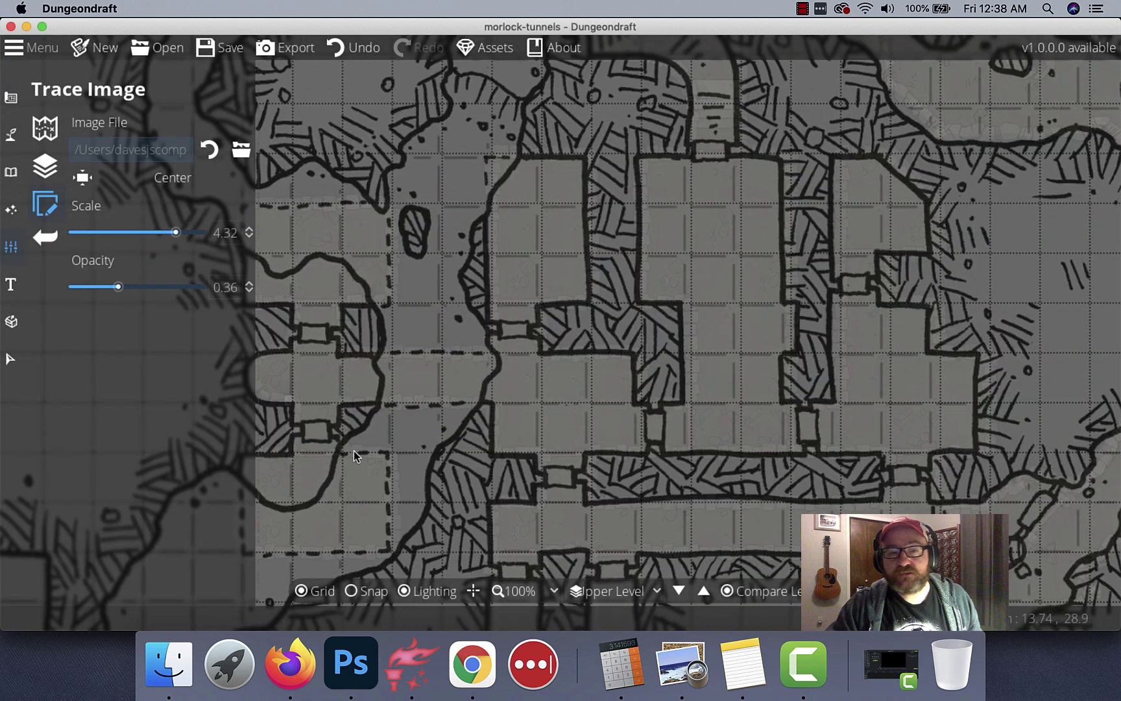
Set the trace image's opacity to 0.32 on the Upper Level
mouse_move(118, 287)
mouse_down()
mouse_move(71, 290)
mouse_move(113, 287)
mouse_up()
scroll(419, 492, left, 10)
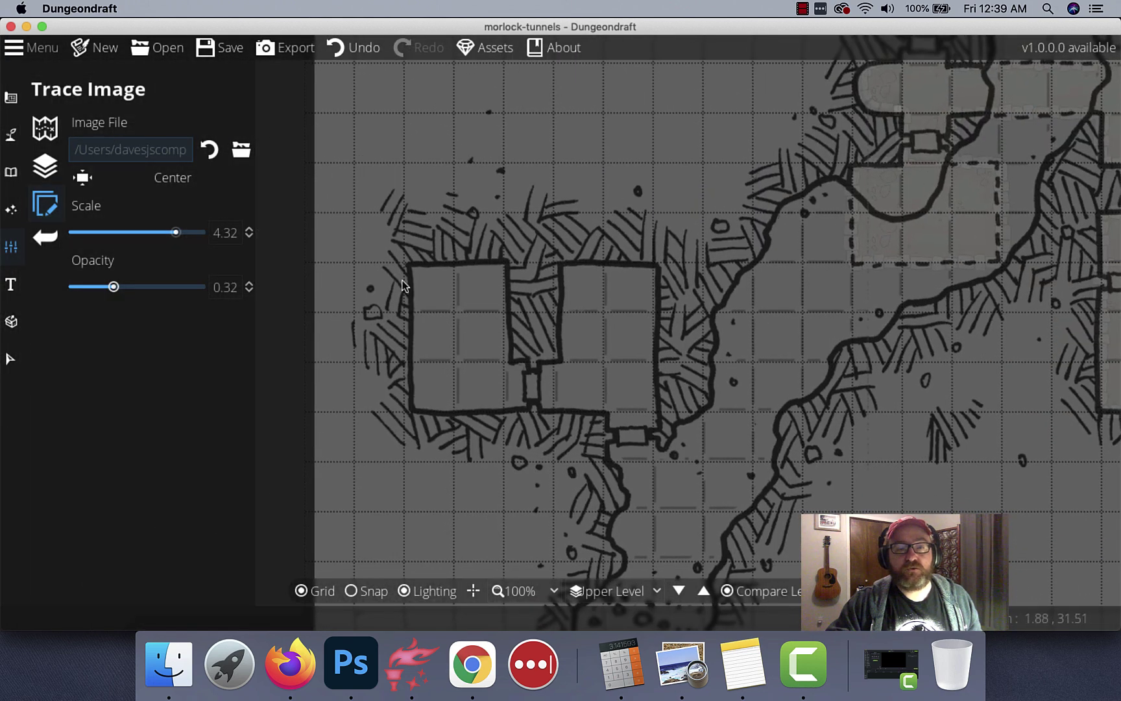
click(51, 124)
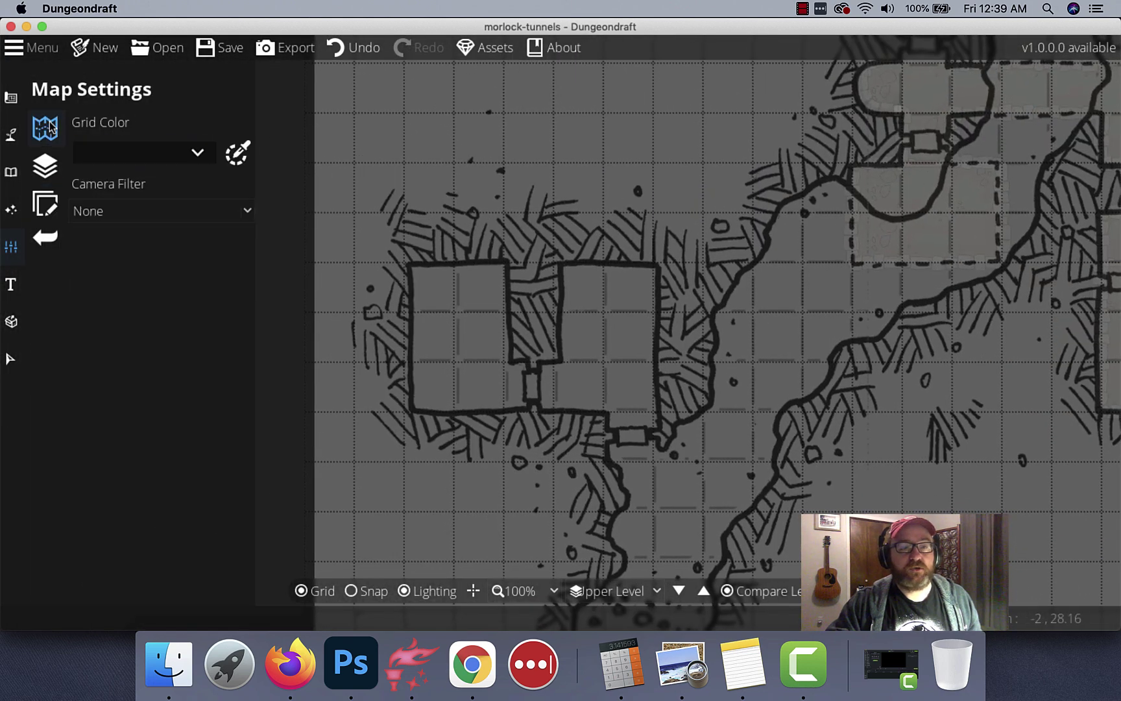
Trace the two southwestern rooms and their connecting section as grid-snapped rectangular buildings, using the stone-block wall
click(11, 98)
click(86, 132)
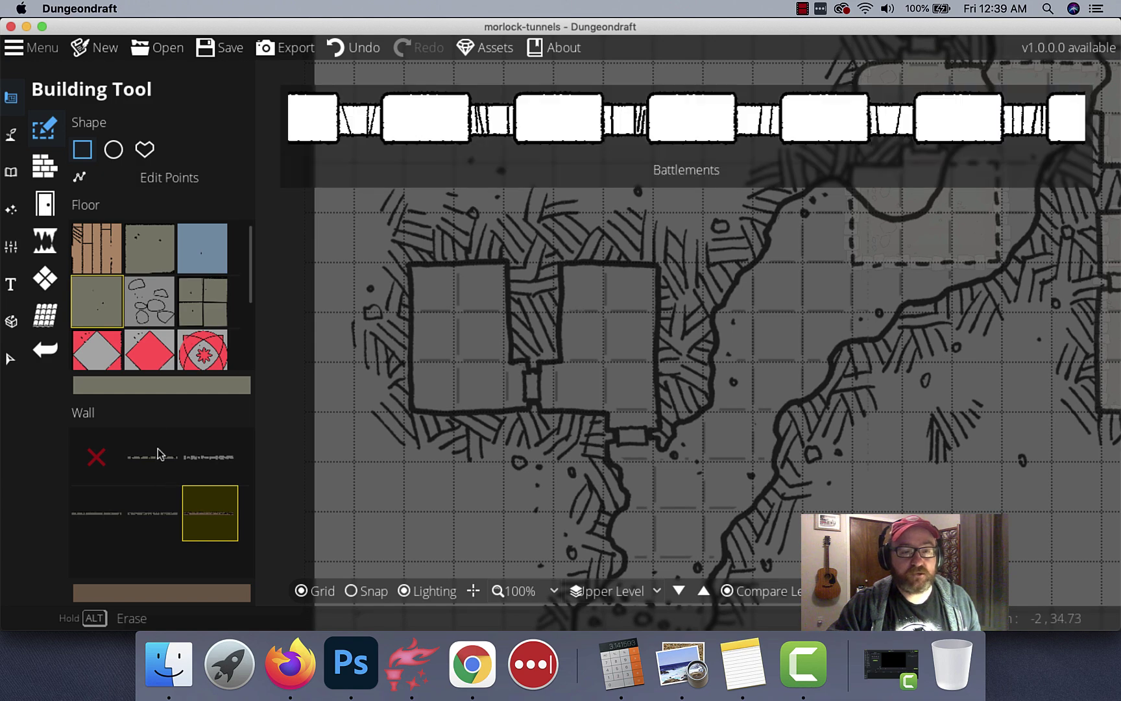
click(220, 465)
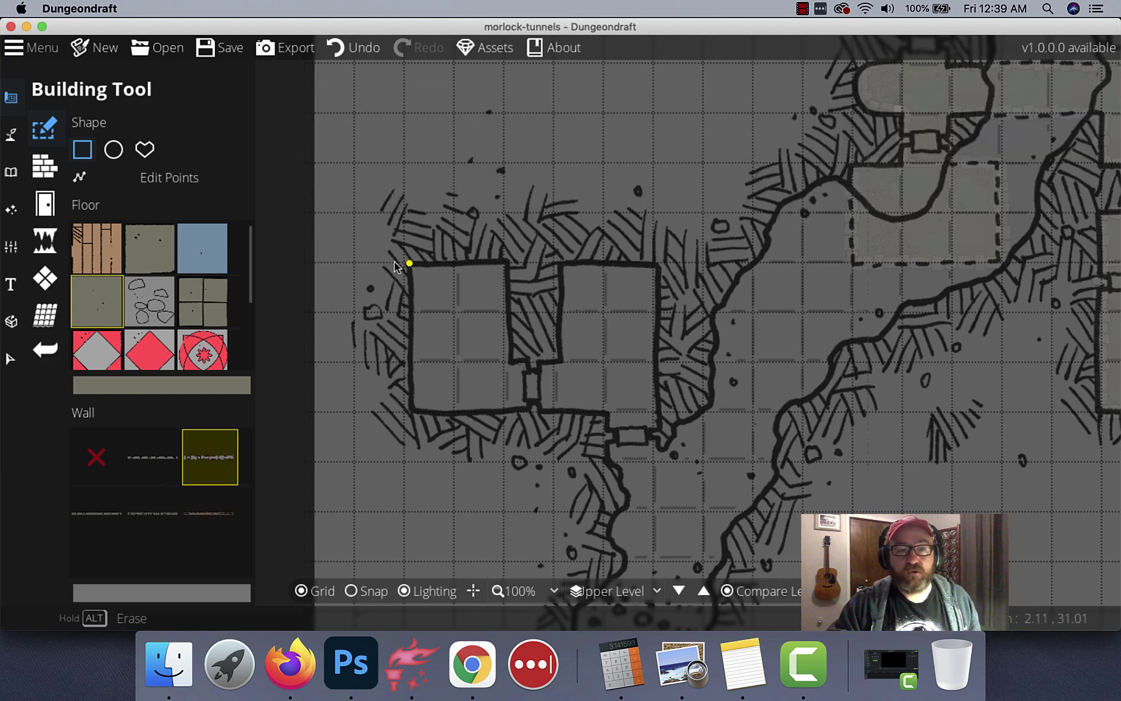
click(355, 591)
drag(414, 261, 510, 415)
mouse_move(503, 362)
mouse_down()
mouse_move(510, 415)
mouse_move(545, 410)
mouse_up()
drag(550, 260, 669, 415)
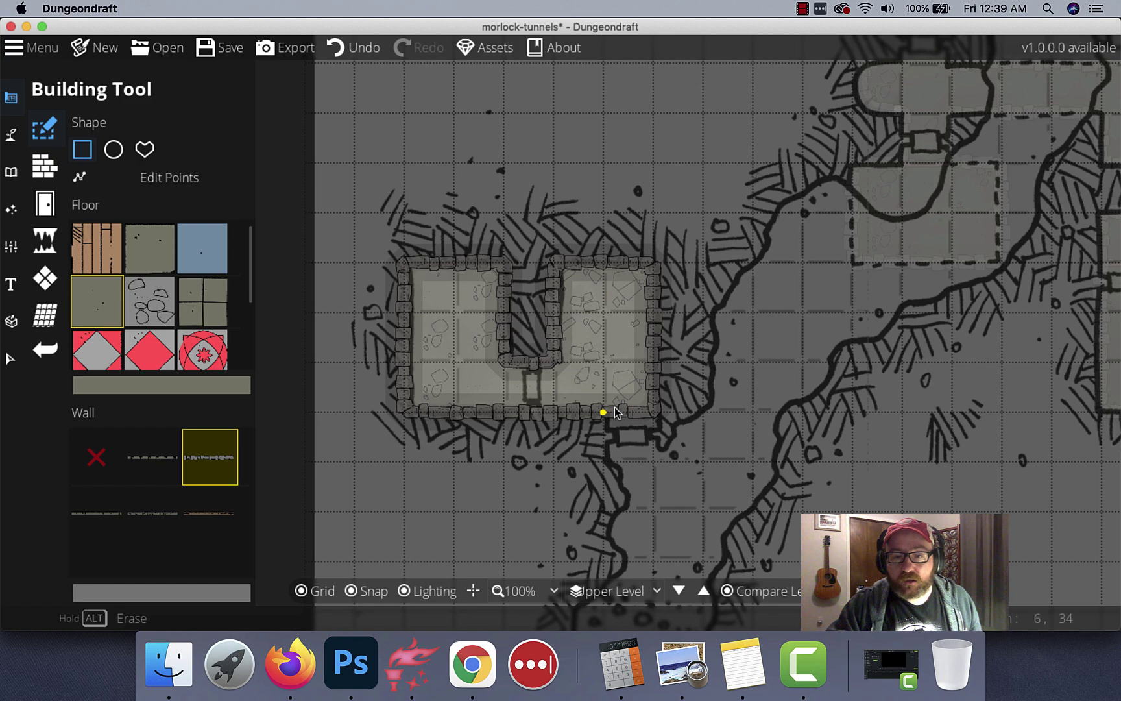
Build a one-square walled floor at each end of the curved stair passage beside the "S" marker
scroll(716, 262, down, 2)
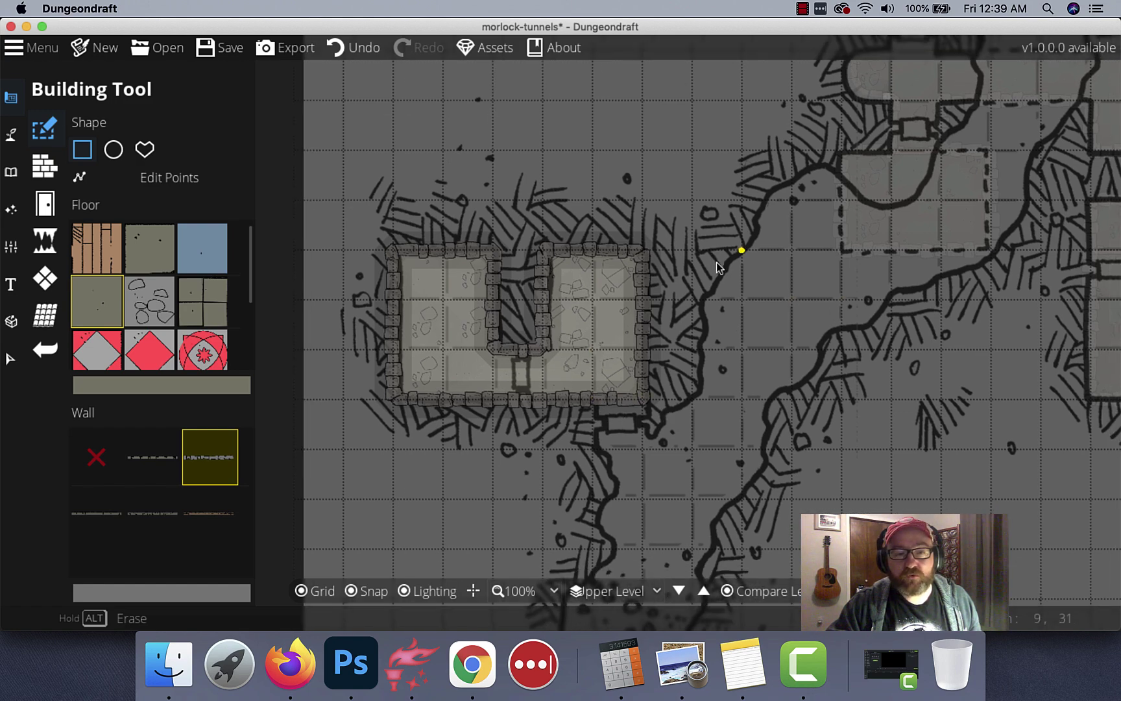
scroll(548, 261, right, 5)
scroll(720, 149, up, 5)
scroll(635, 458, right, 10)
scroll(634, 457, up, 6)
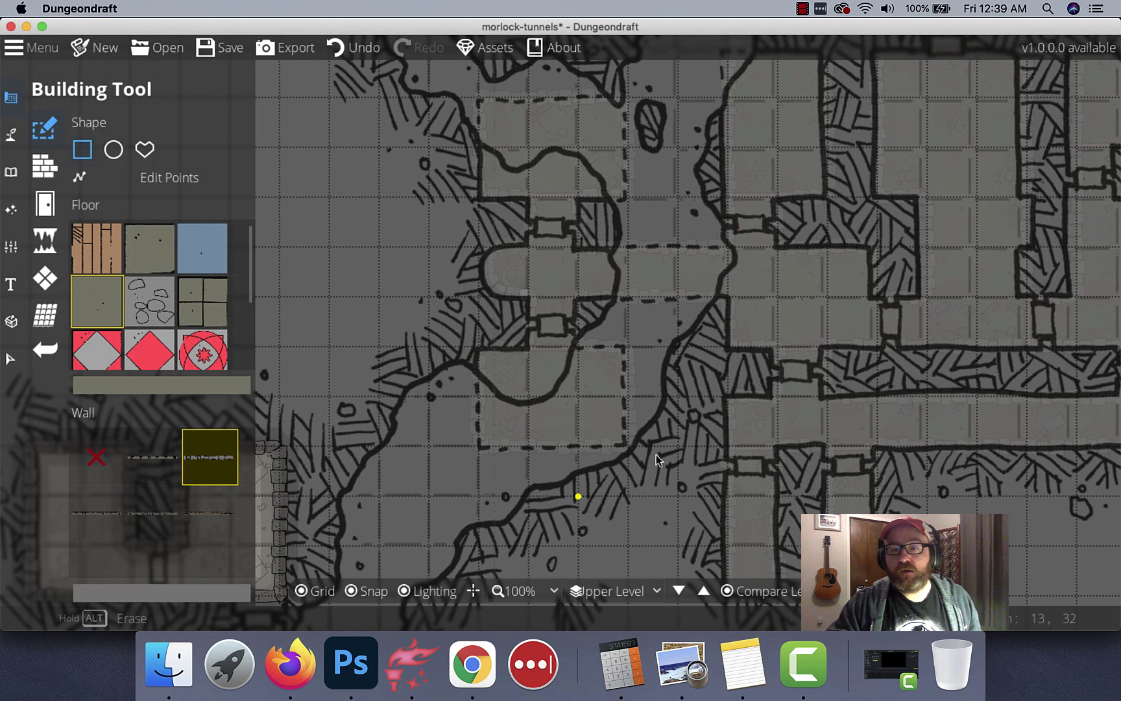
scroll(558, 478, left, 10)
scroll(558, 478, up, 7)
scroll(726, 247, down, 4)
scroll(726, 248, right, 2)
scroll(748, 257, right, 10)
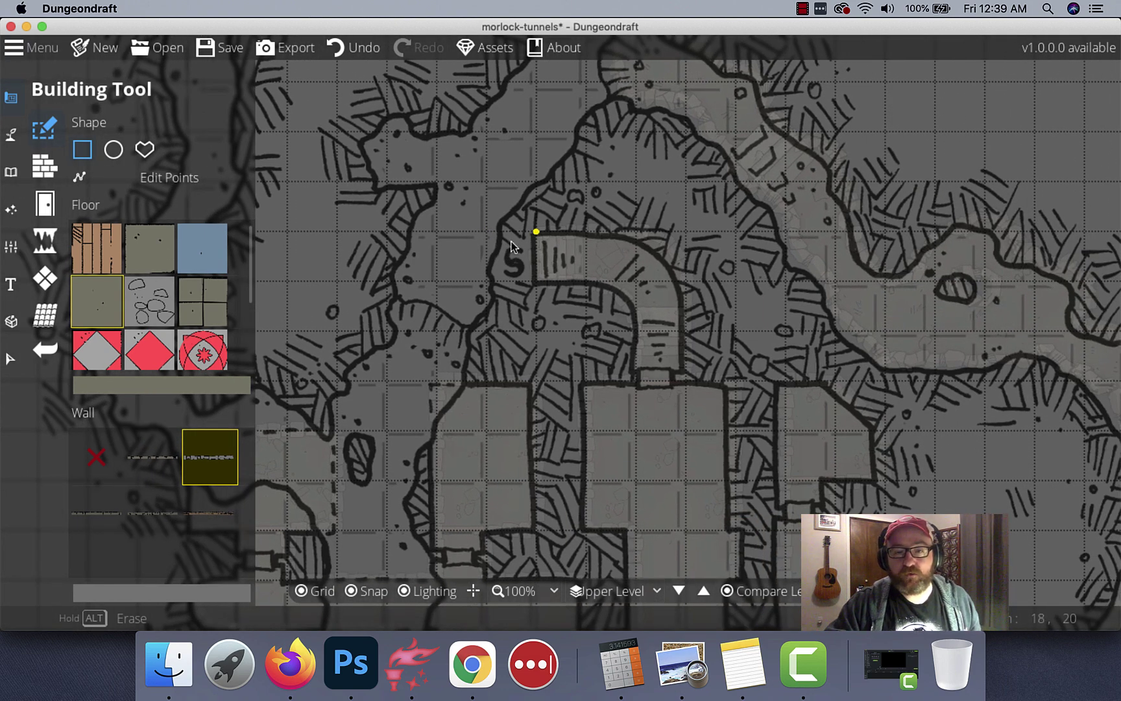
drag(532, 244, 603, 281)
drag(648, 332, 691, 388)
Connect the two end squares of the stair passage with a custom building shape that curves along the traced bend
click(172, 179)
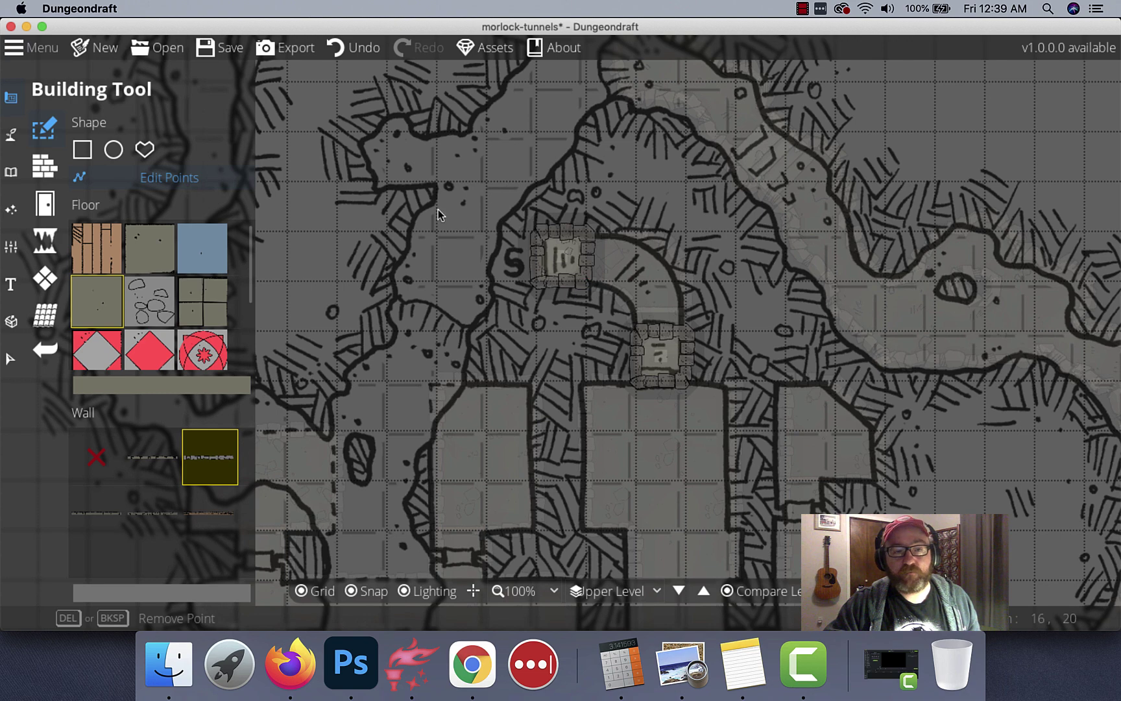
click(143, 151)
click(588, 282)
click(635, 329)
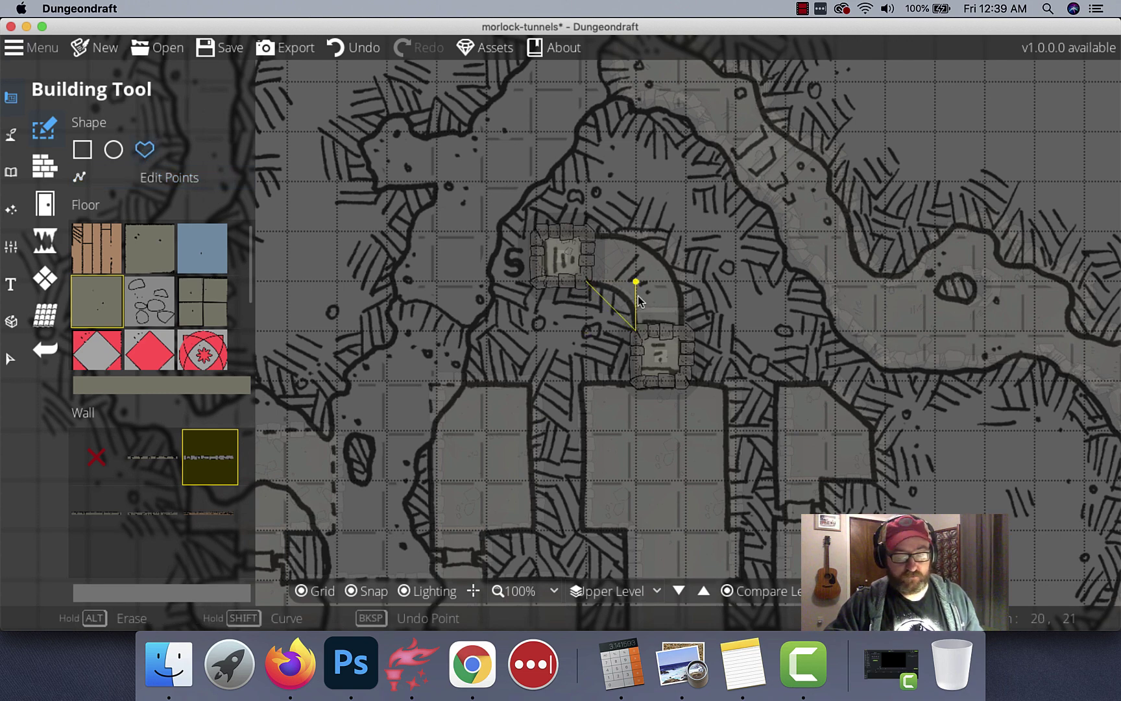
key(BackSpace)
key(BackSpace)
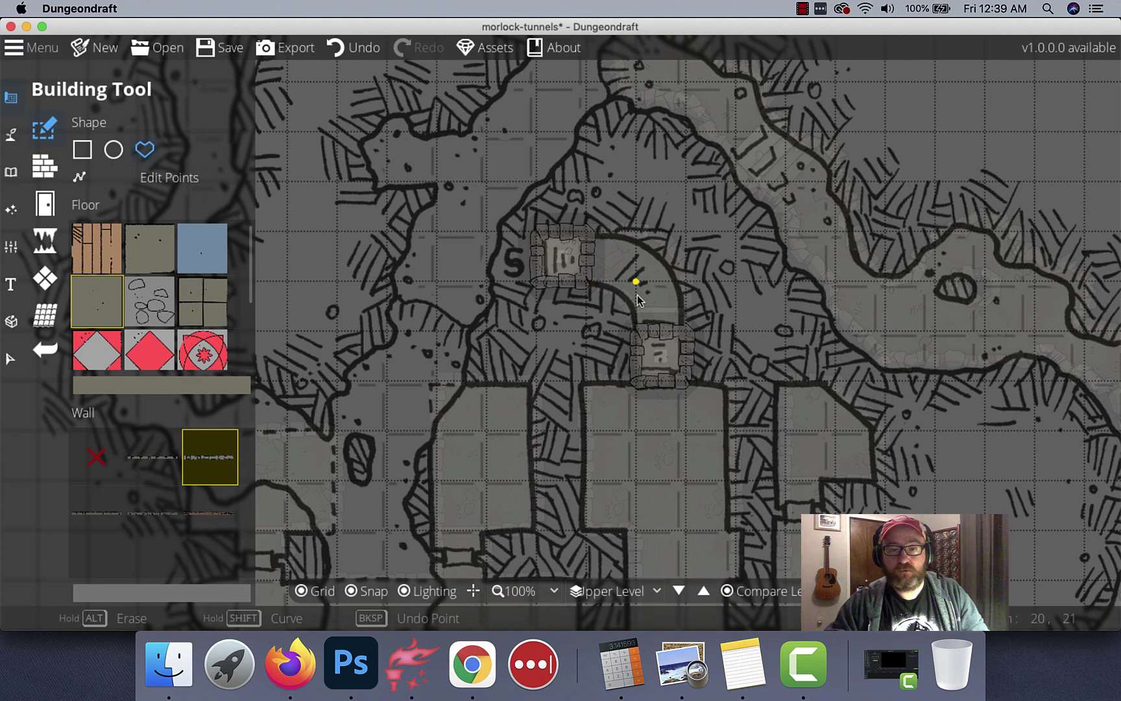
click(585, 282)
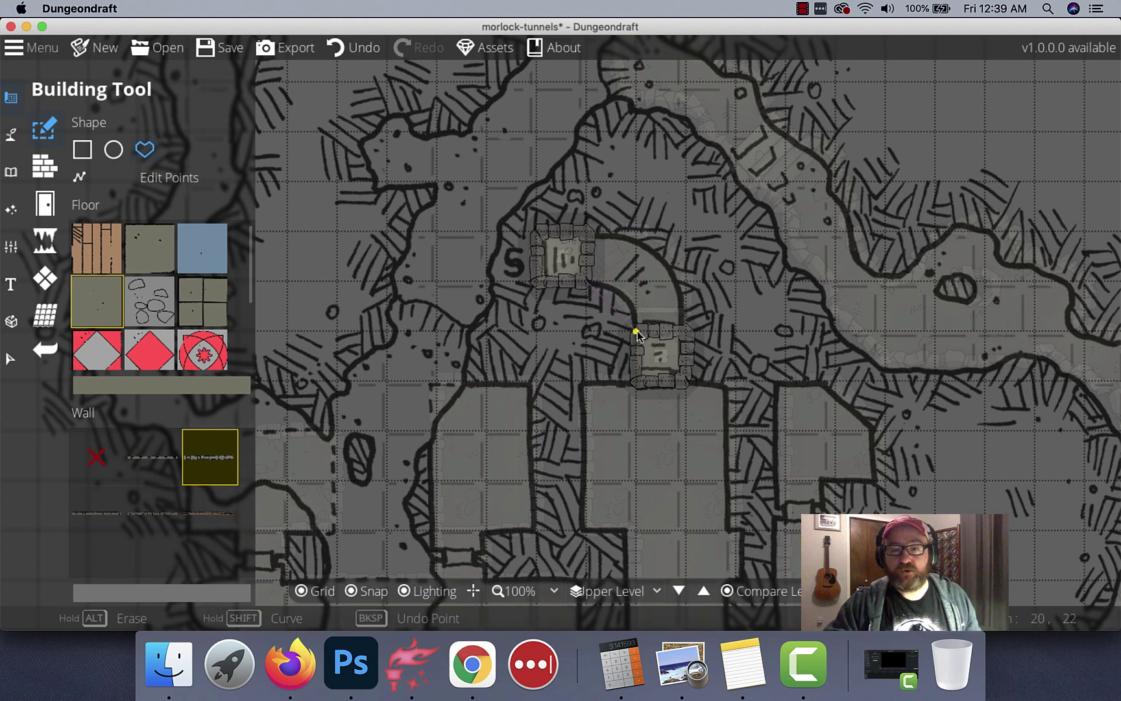
shift+click(635, 331)
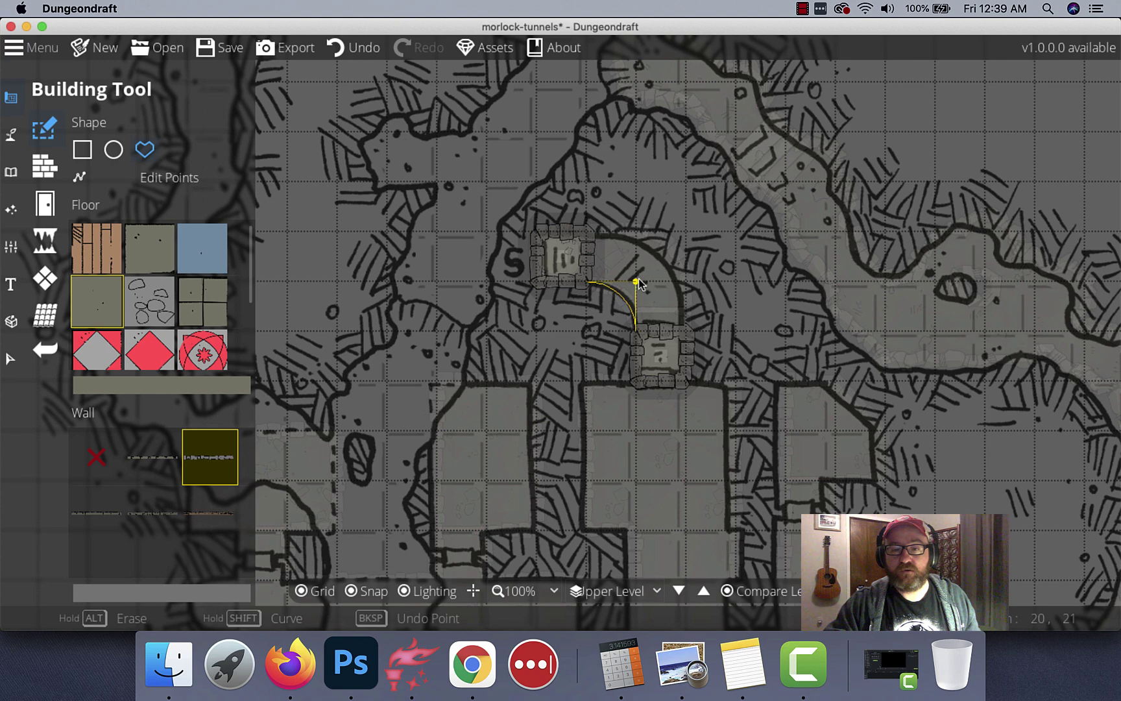
click(690, 327)
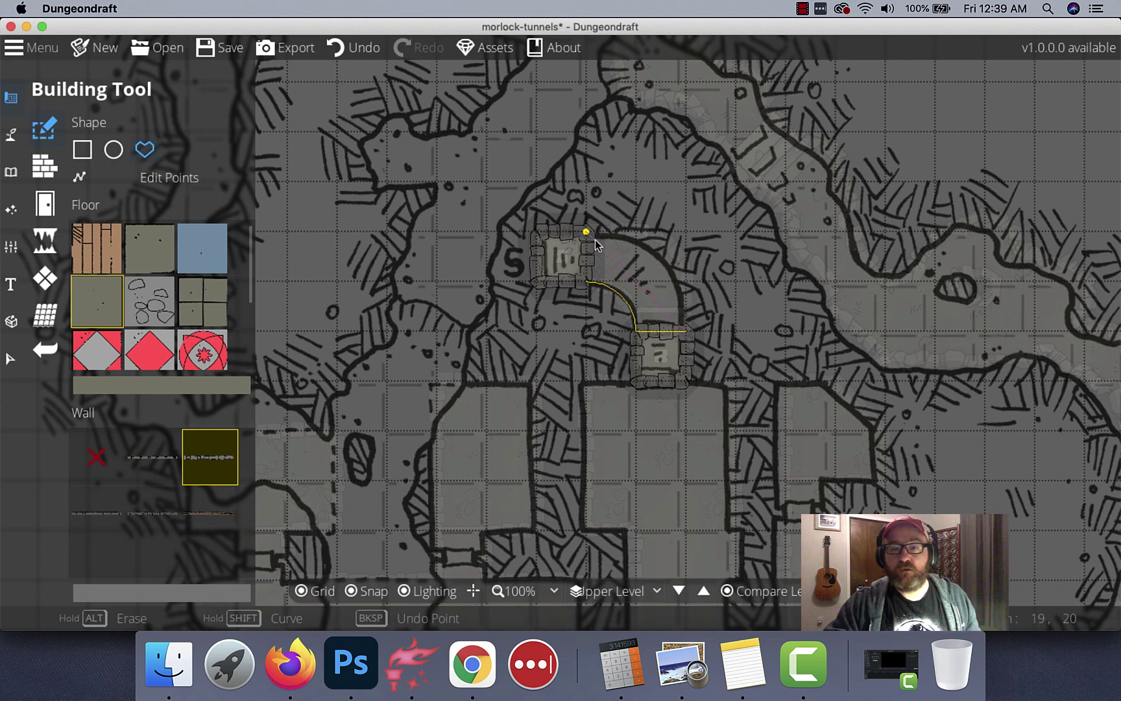
shift+click(681, 236)
click(586, 238)
drag(711, 335, 695, 263)
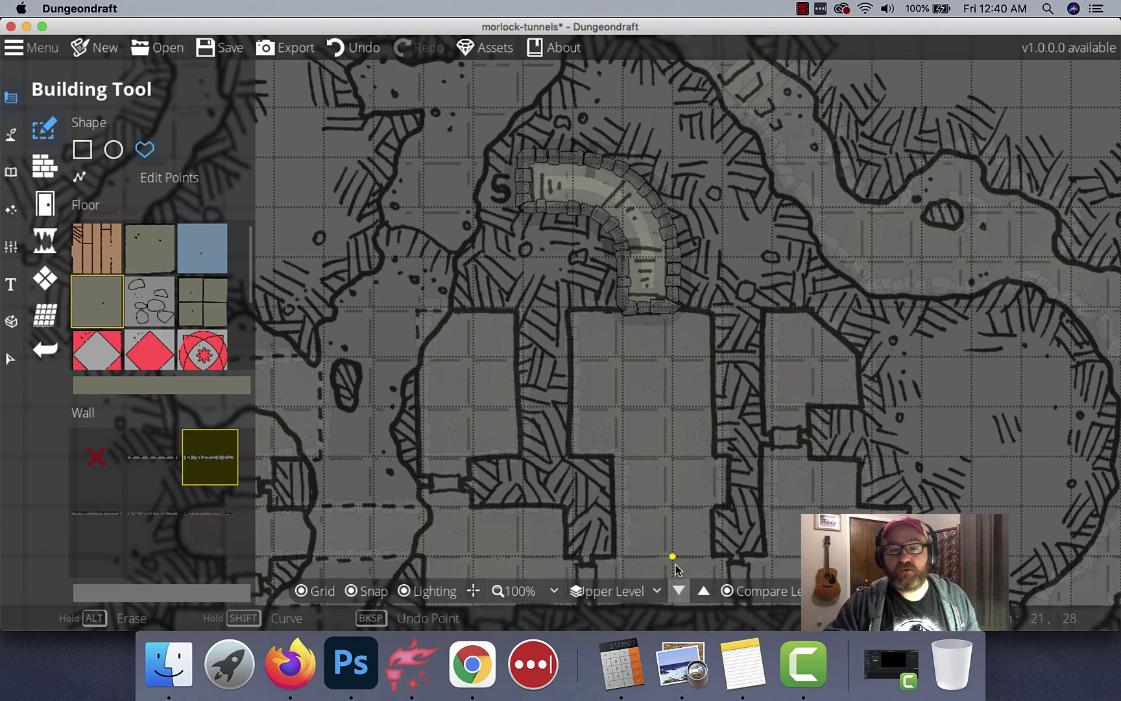
On the Ground level, delete the building points that form the western end of the curved stair passage
click(657, 596)
click(607, 613)
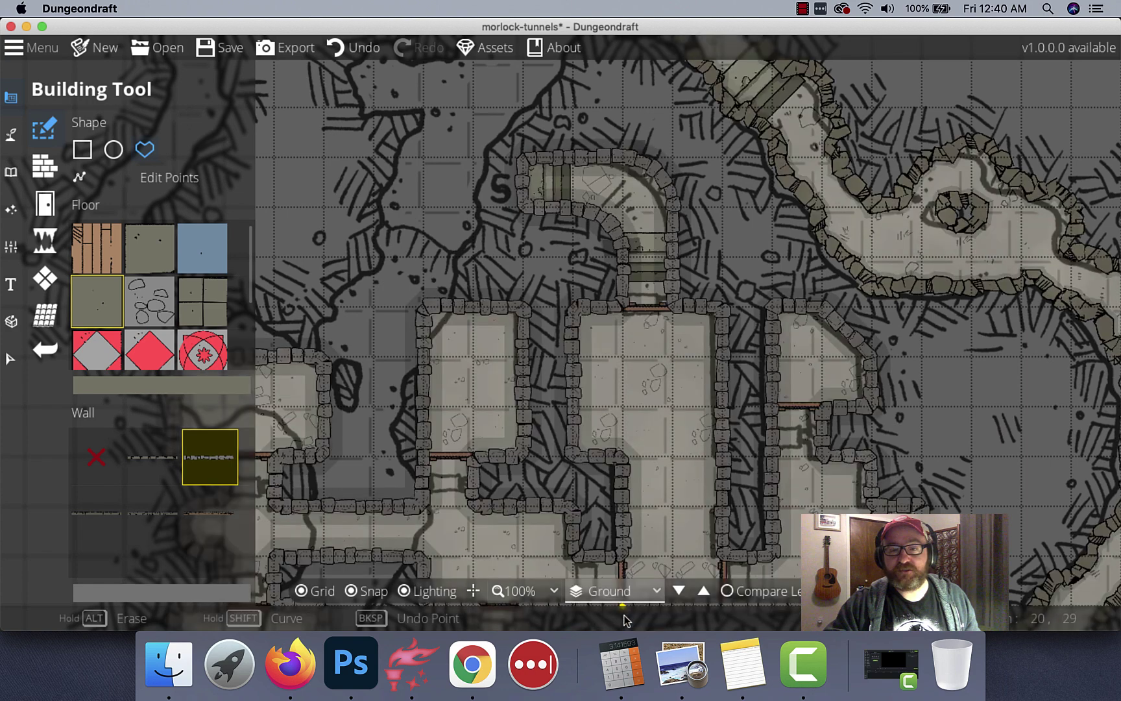
scroll(651, 275, up, 5)
scroll(651, 275, right, 2)
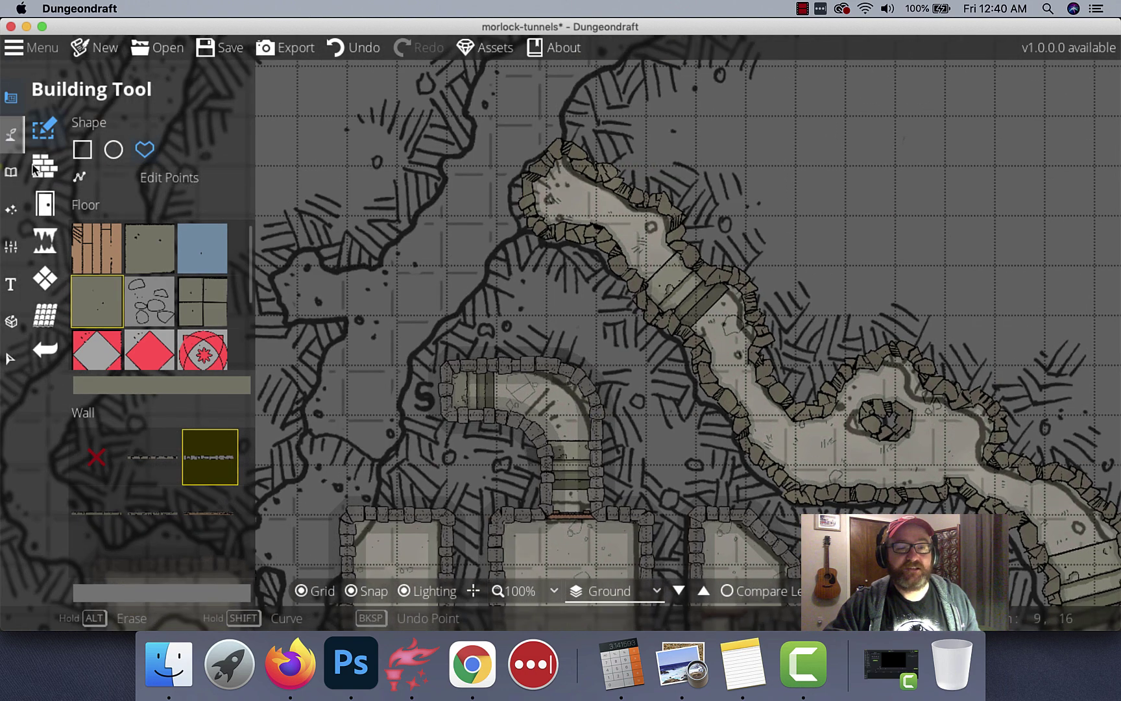
click(170, 181)
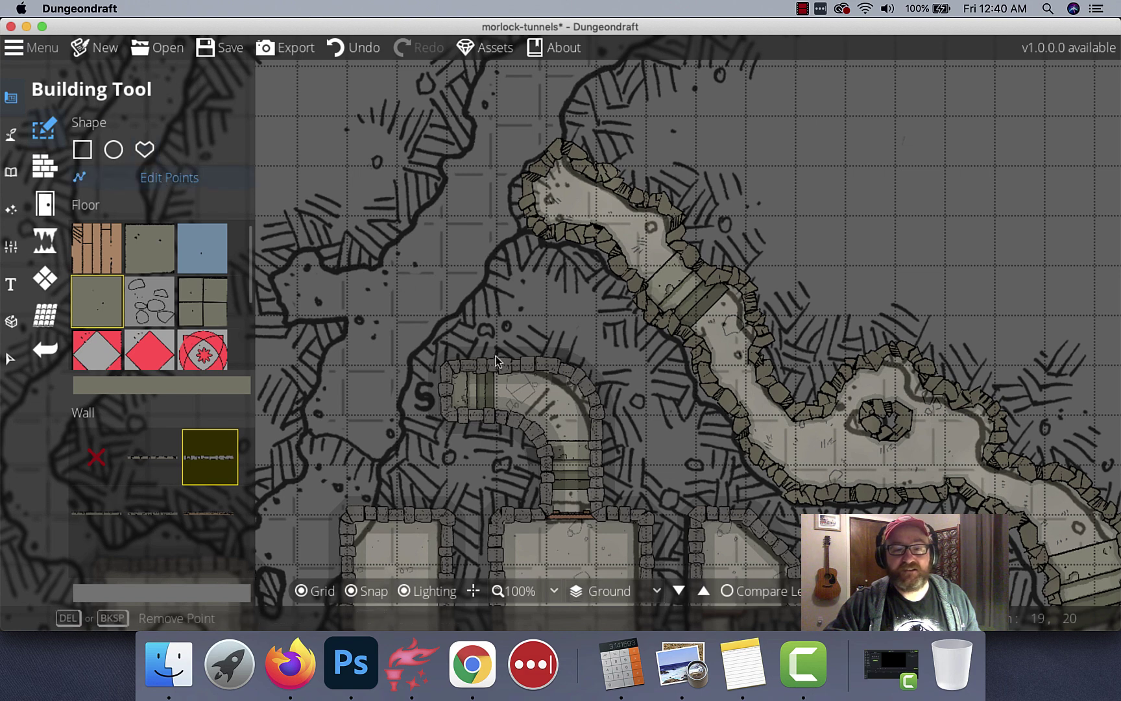
scroll(493, 363, down, 2)
scroll(485, 347, down, 3)
scroll(485, 347, right, 1)
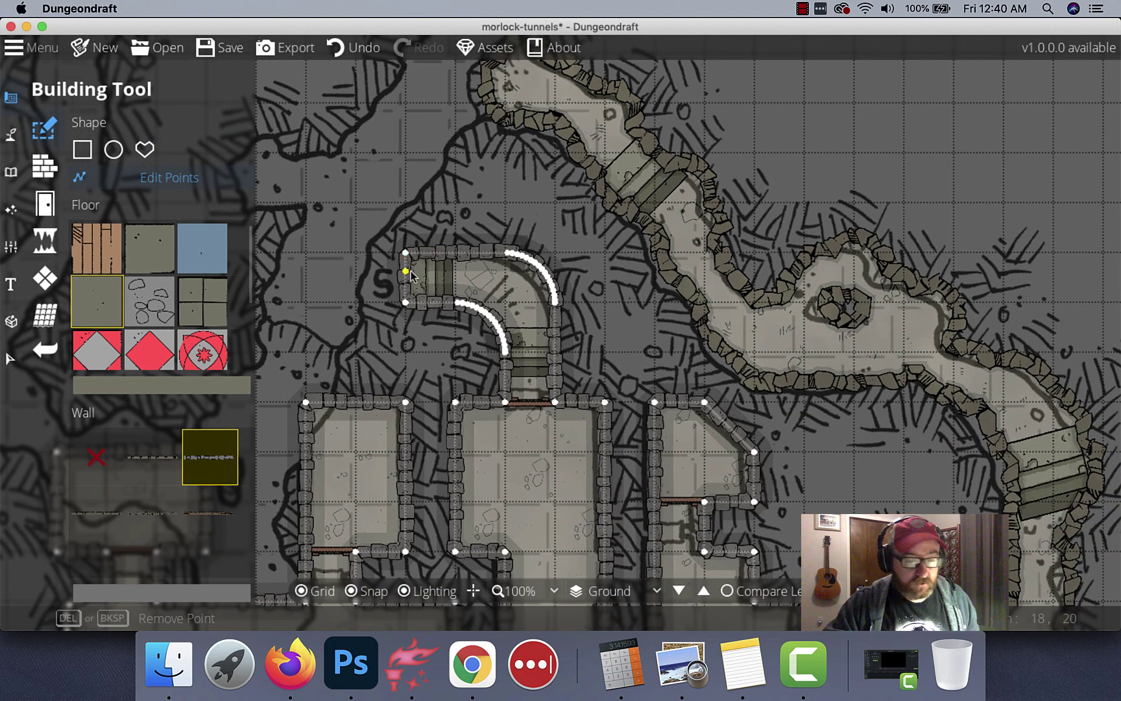
drag(407, 259, 412, 302)
key(Delete)
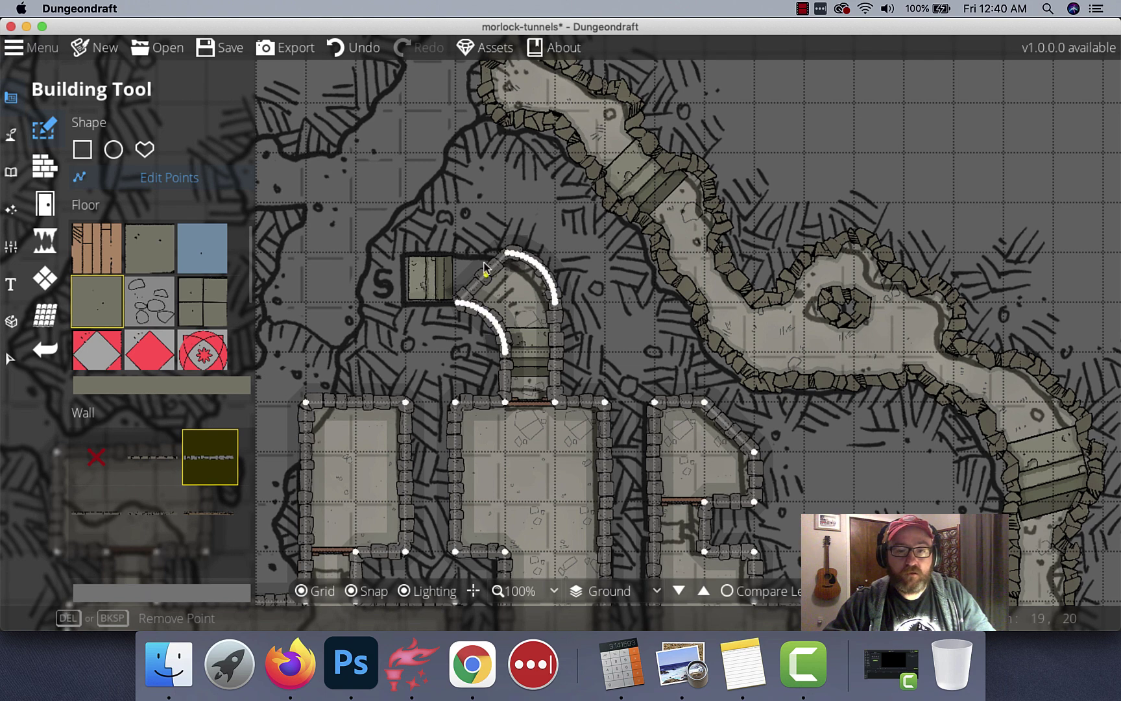
Erase the rest of the curved passage from the Ground level with a rectangle and delete its two stair objects
click(82, 150)
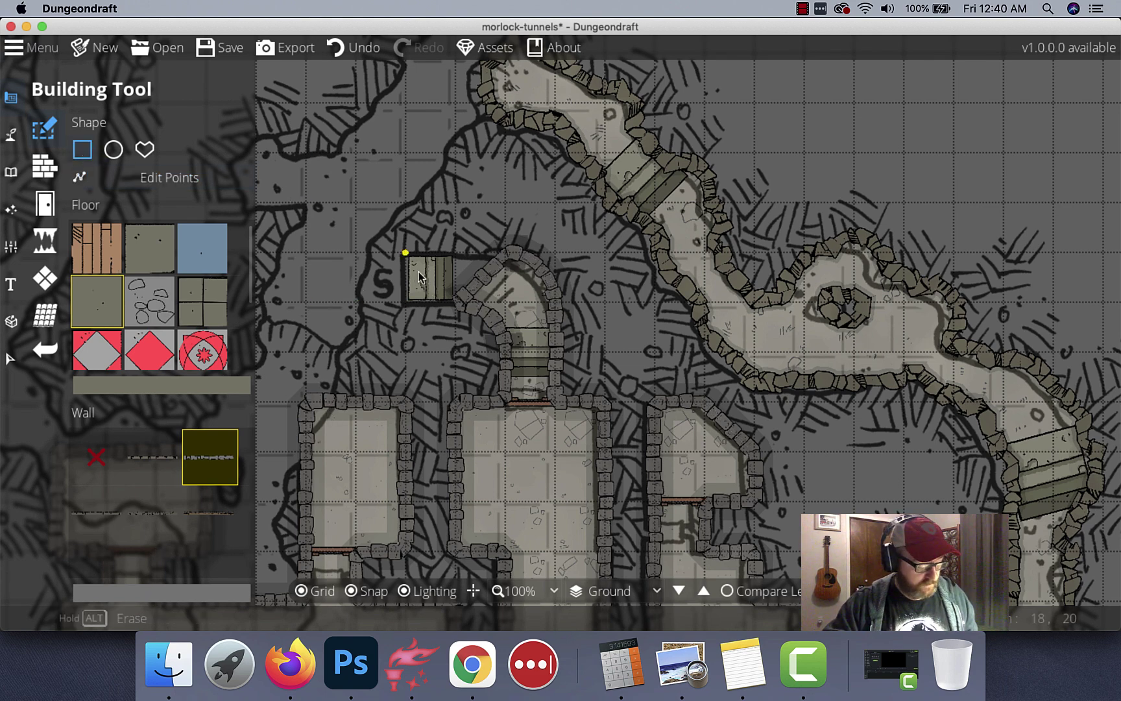
mouse_move(406, 253)
mouse_down()
mouse_move(410, 316)
mouse_move(509, 350)
mouse_move(604, 403)
mouse_up()
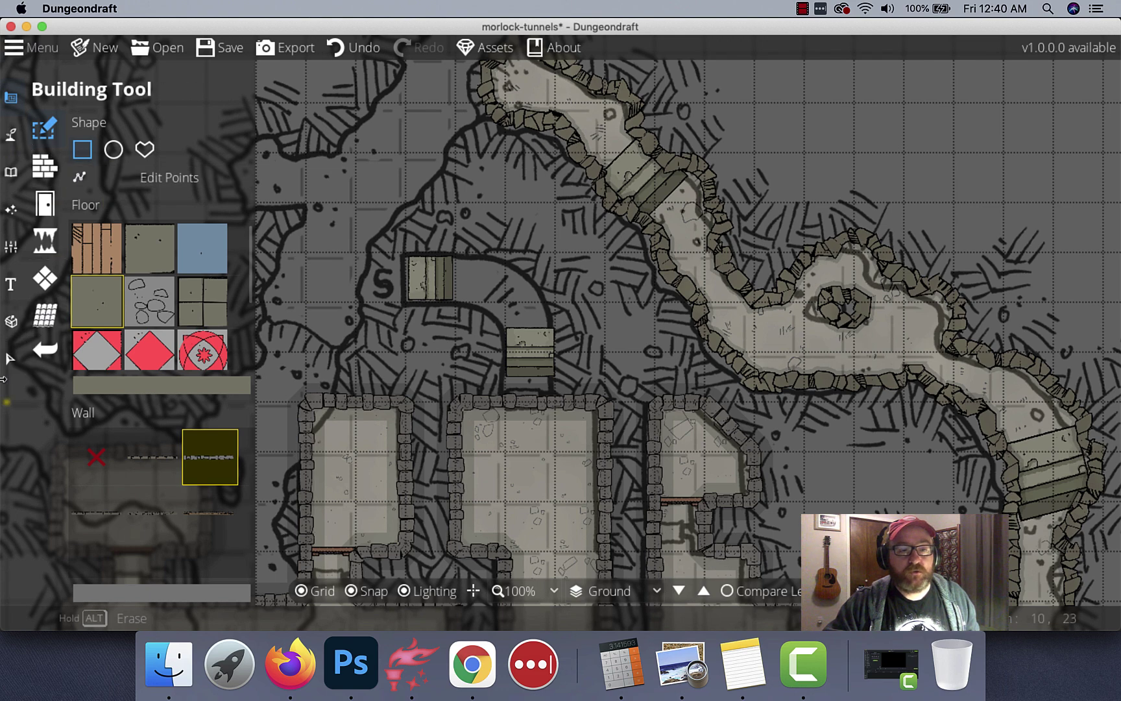
click(9, 359)
click(434, 290)
key(Delete)
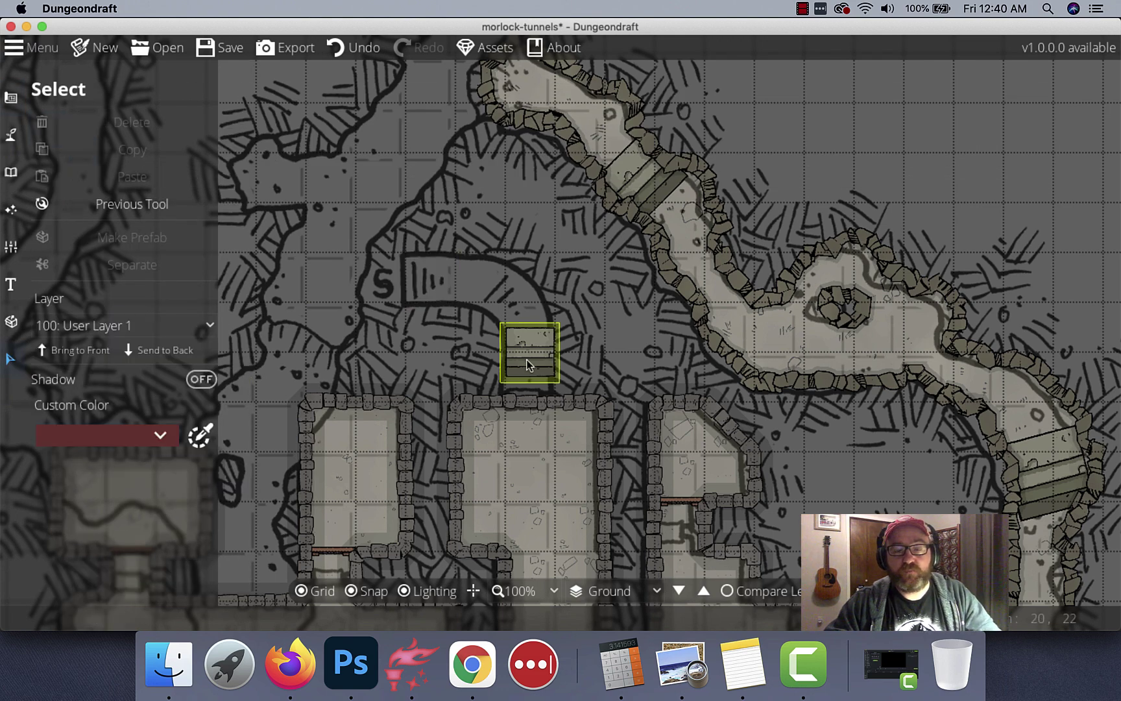
click(529, 363)
key(Delete)
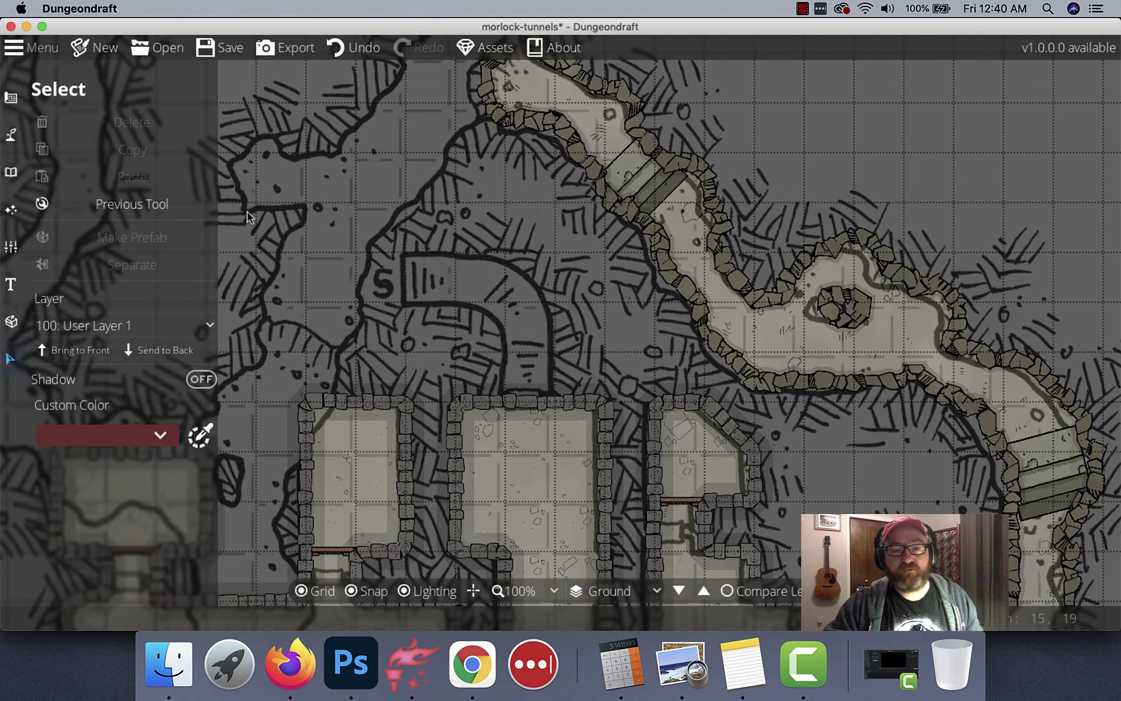
Redraw the curved passage on the Ground level as a custom building shape, with inner and outer bends following the traced outline
click(10, 97)
click(112, 141)
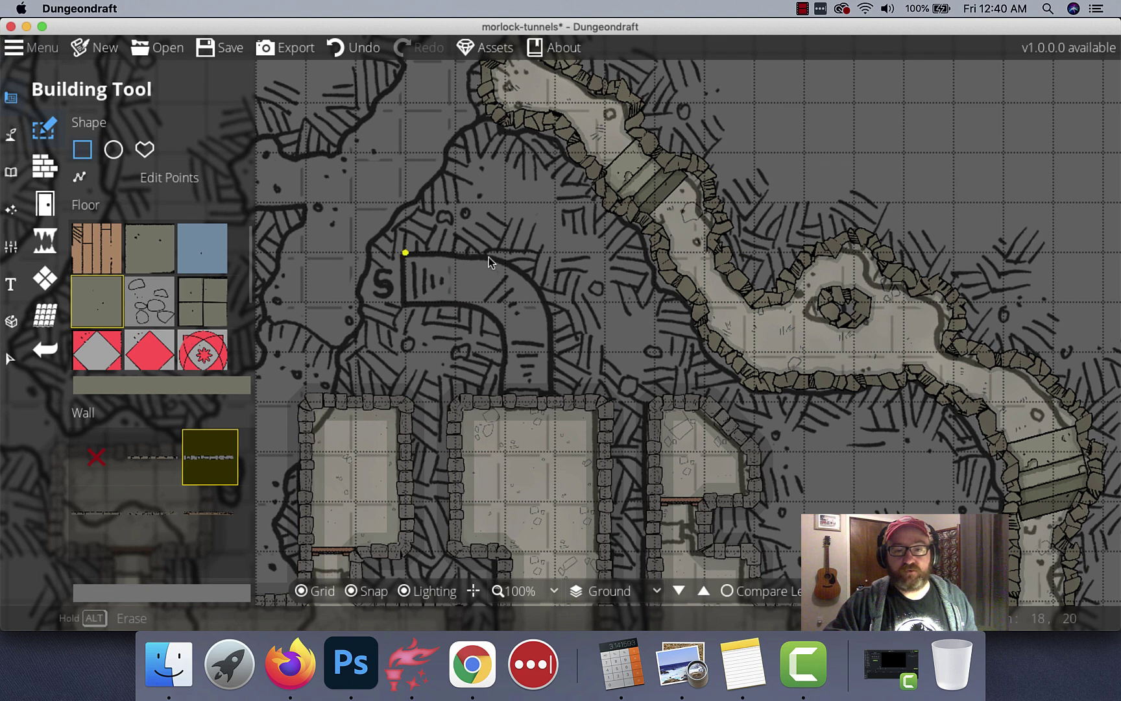
click(145, 153)
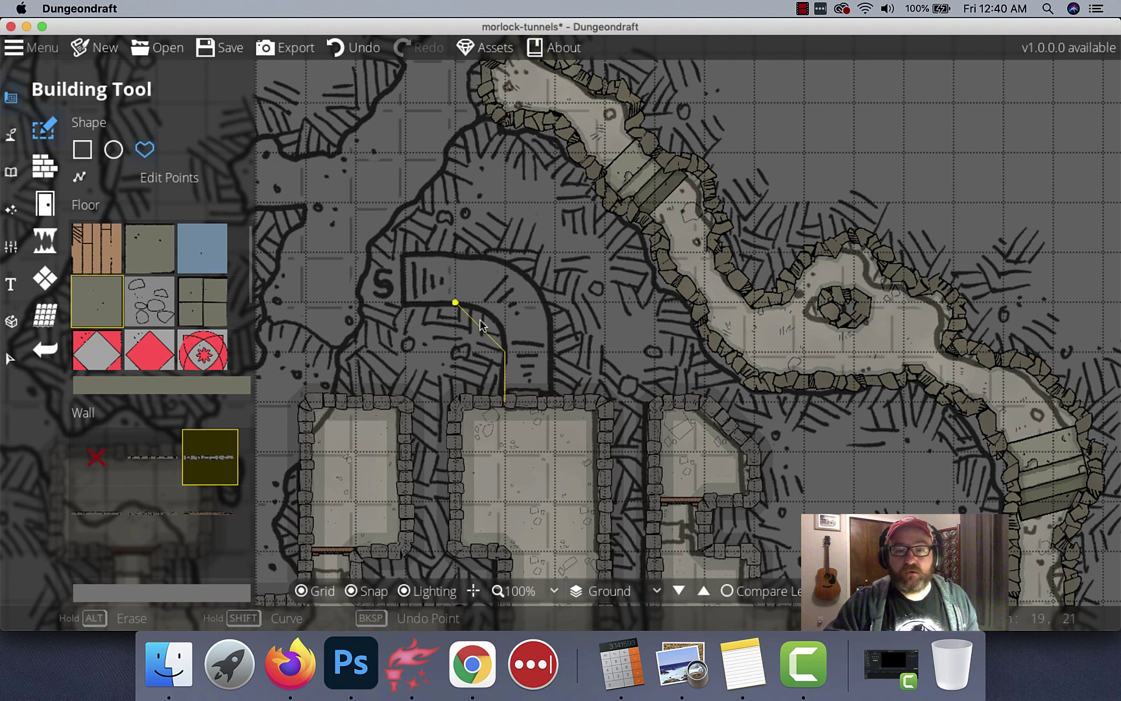
drag(406, 302, 472, 306)
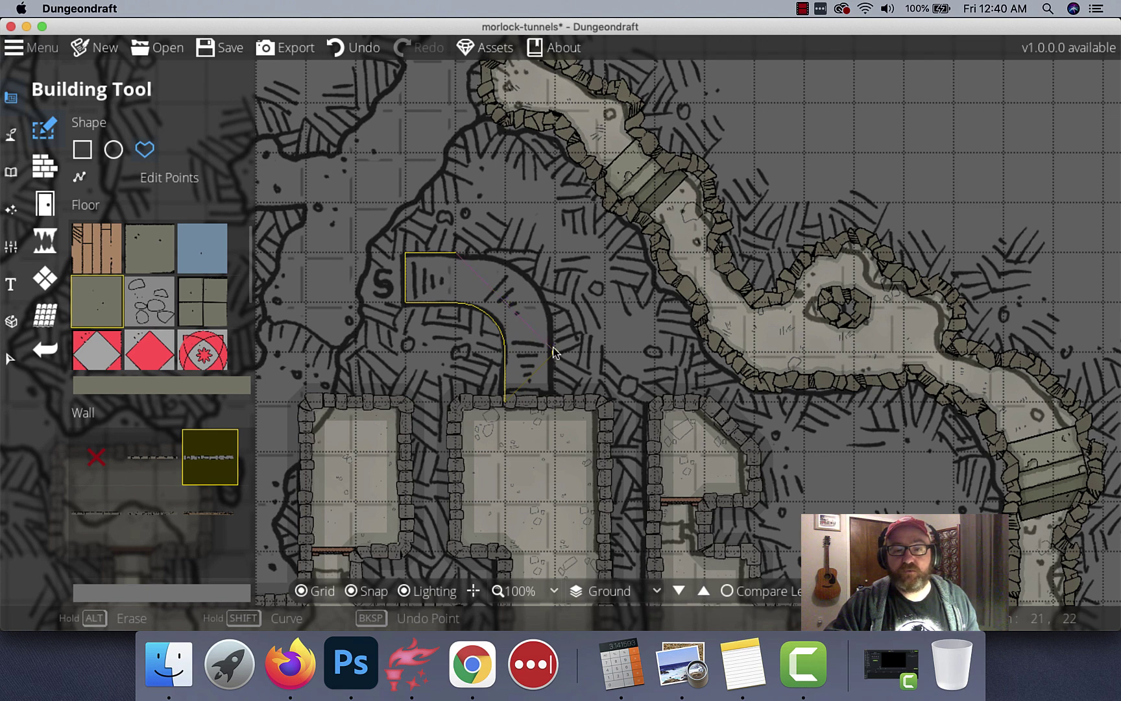
drag(555, 303, 555, 258)
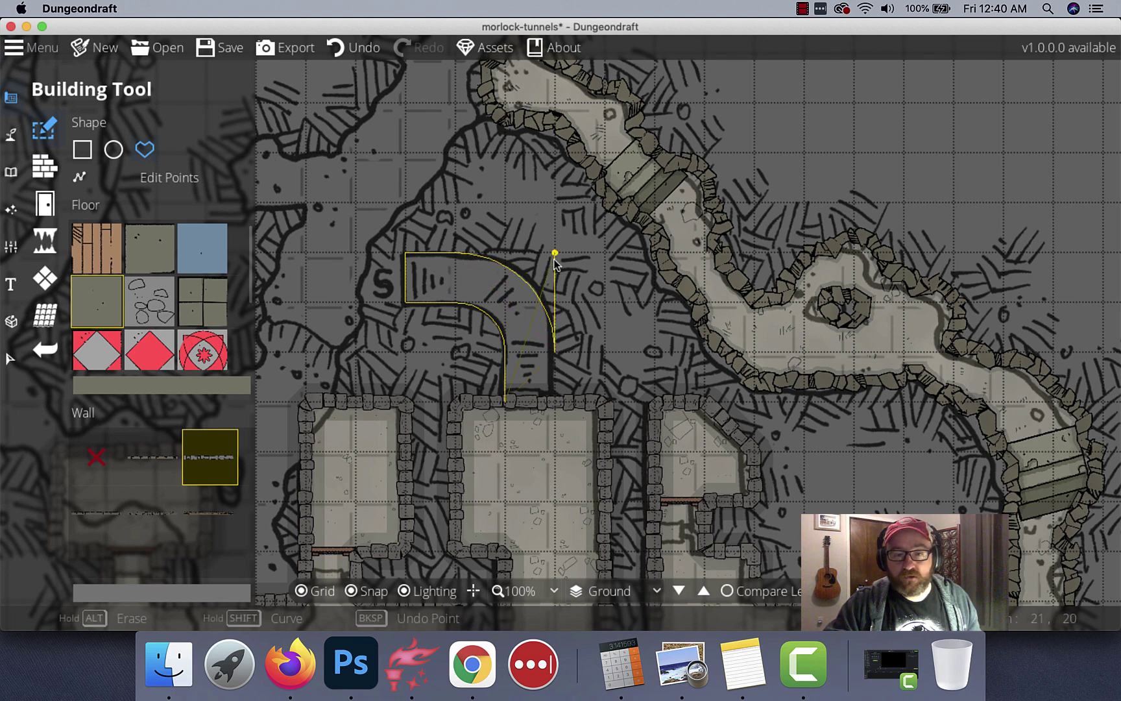
click(505, 402)
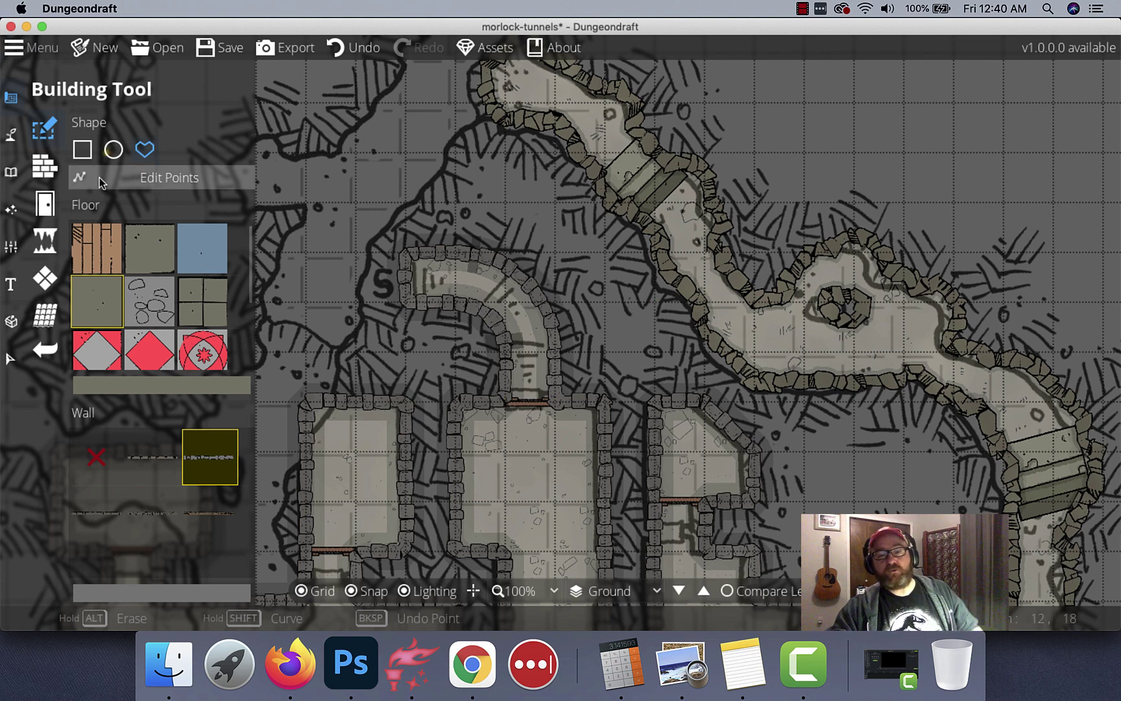
Place the already used stair object at rotation 0 and scale 1 in the southern end of the curved Ground-level passage
click(45, 167)
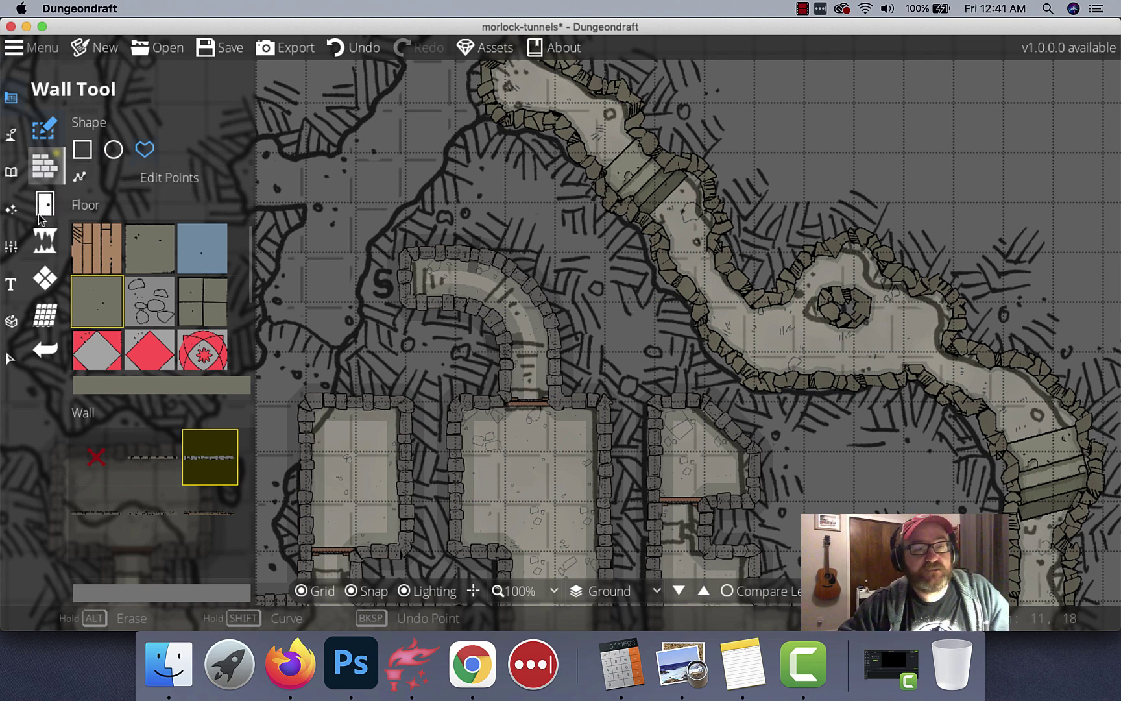
click(11, 173)
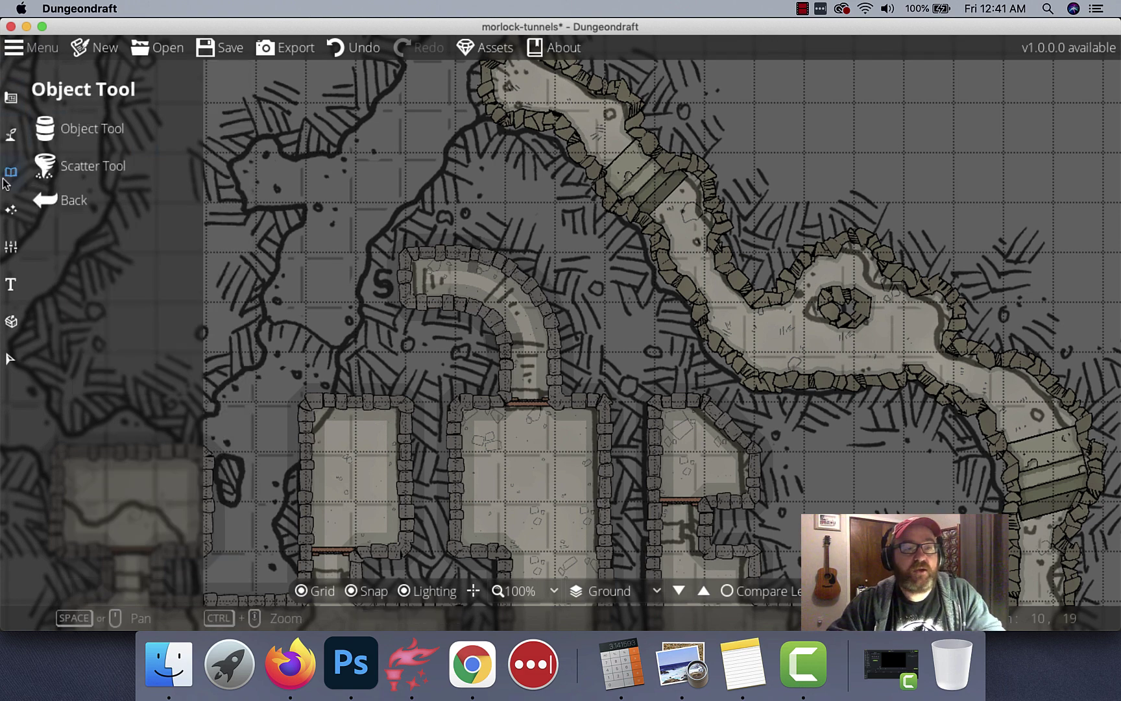
click(73, 130)
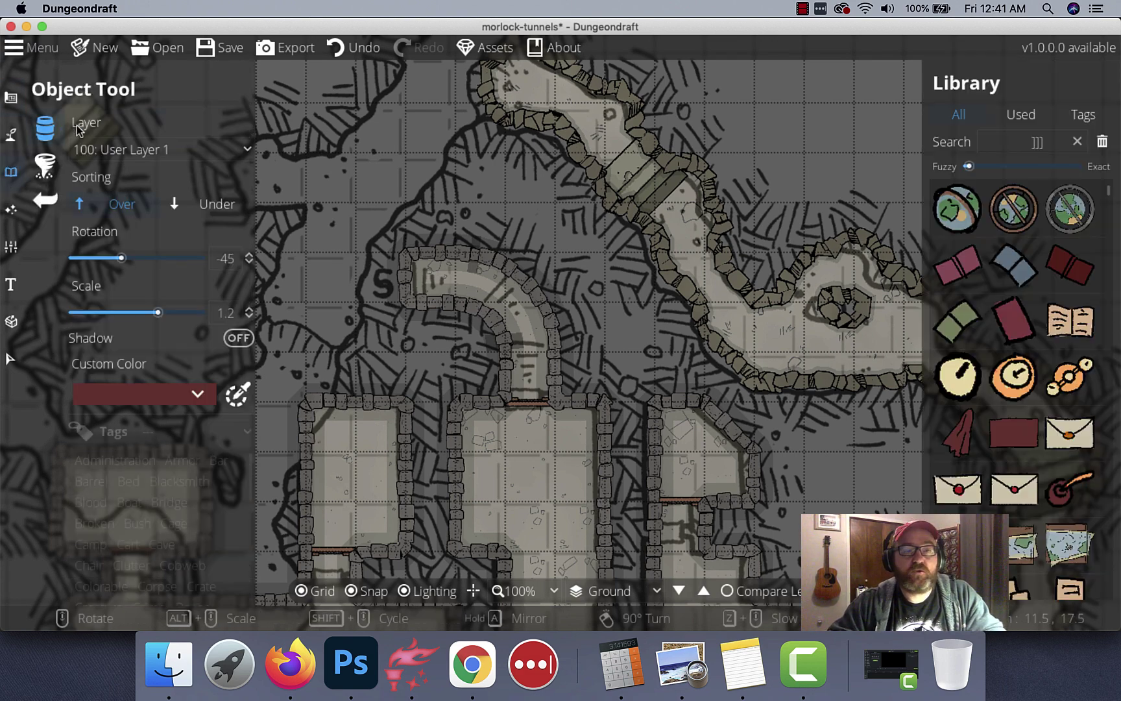
click(1021, 114)
scroll(535, 370, down, 3)
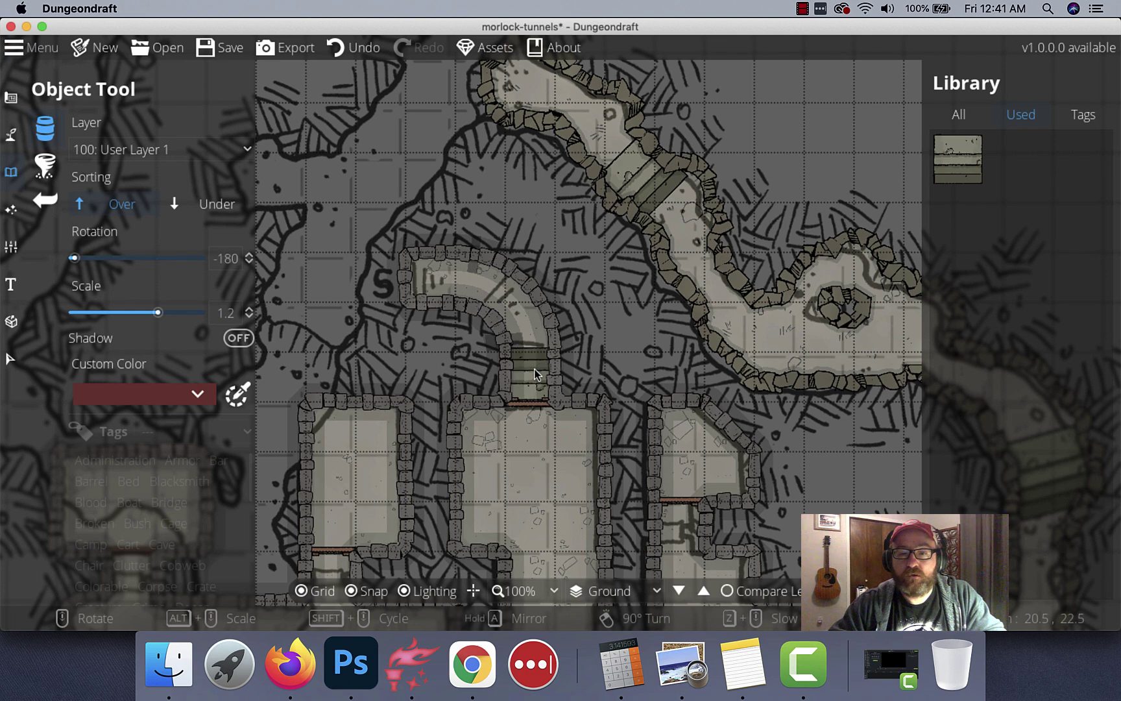
scroll(535, 367, up, 6)
scroll(535, 367, down, 1)
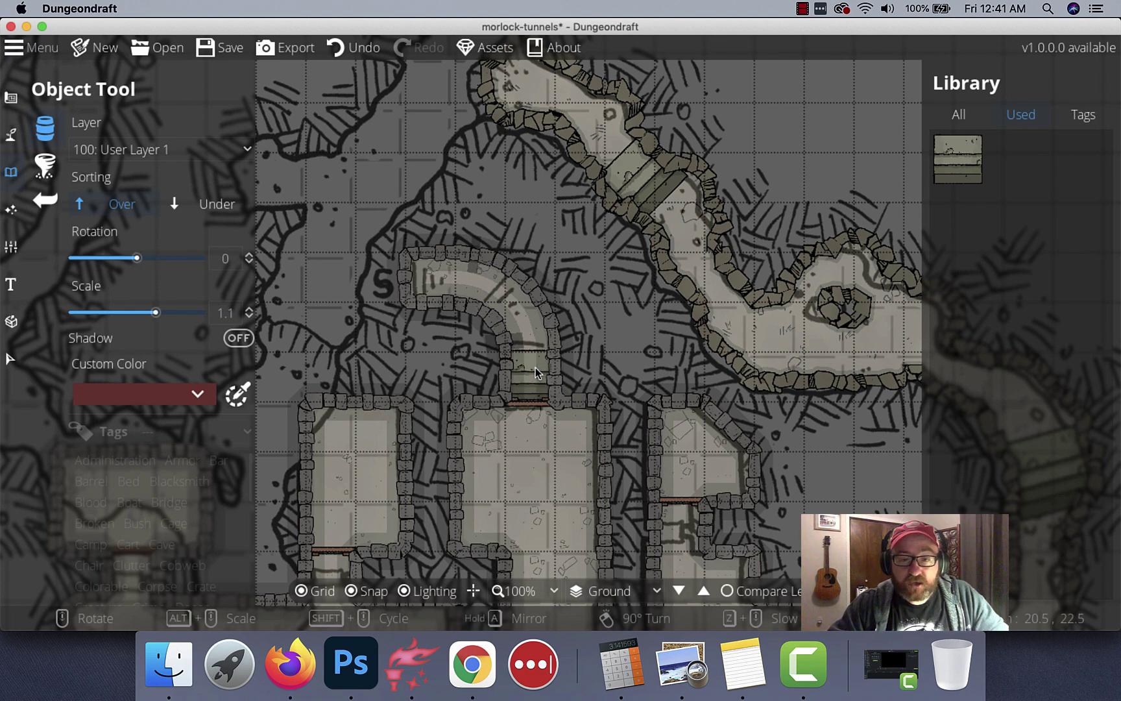
scroll(535, 371, down, 1)
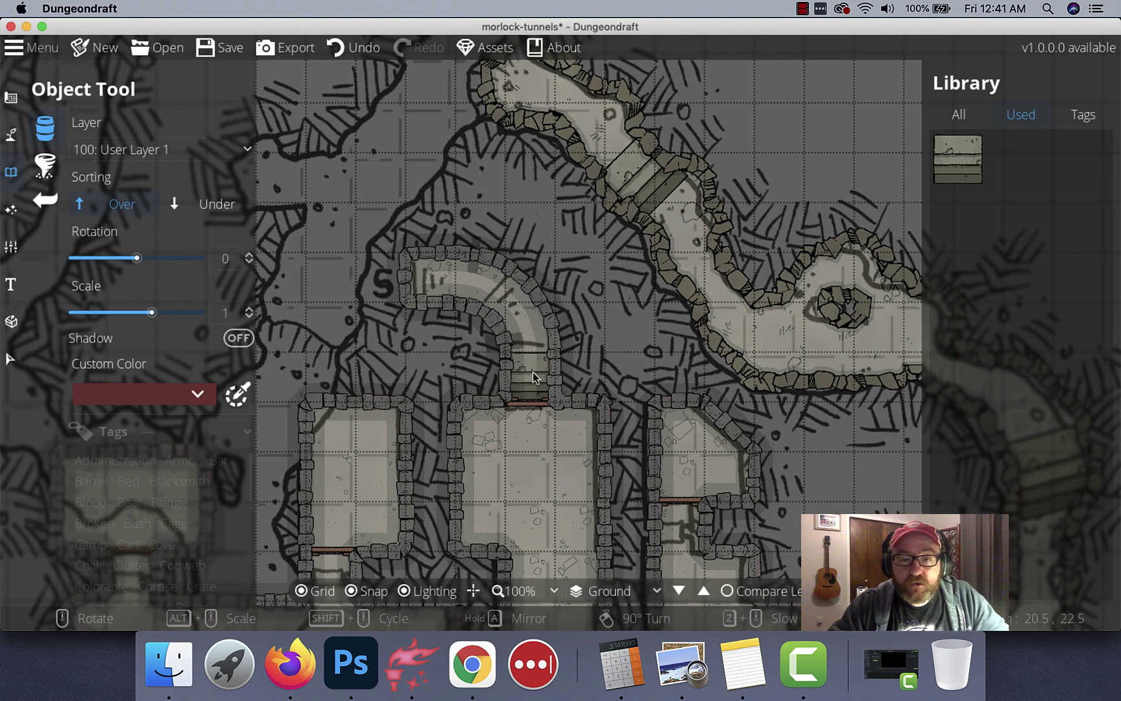
click(532, 356)
Place a second stair object, turned sideways, in the western end of the curved Ground-level passage and save the map
scroll(519, 309, down, 6)
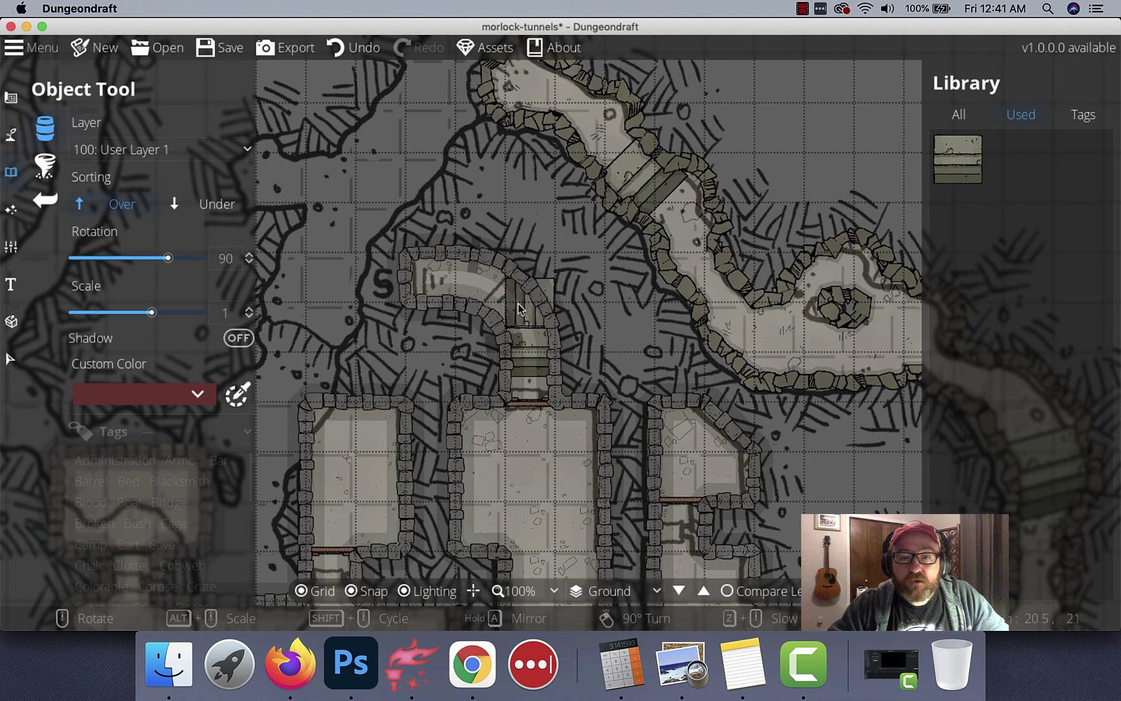
click(436, 278)
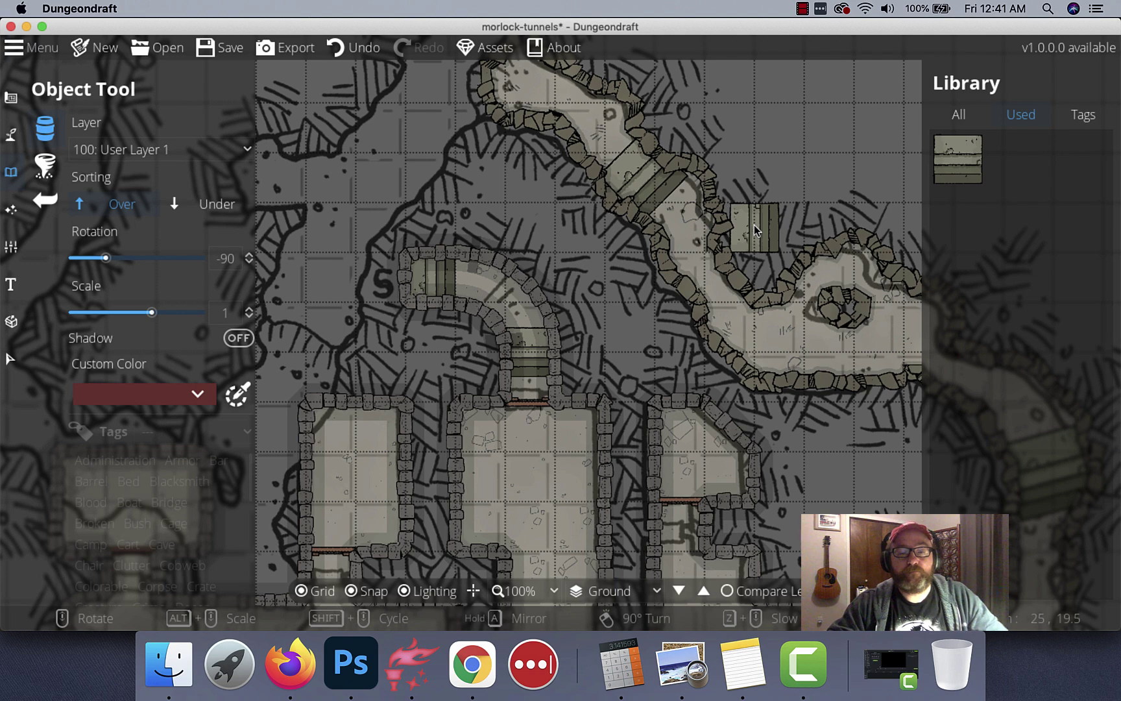
key(super+s)
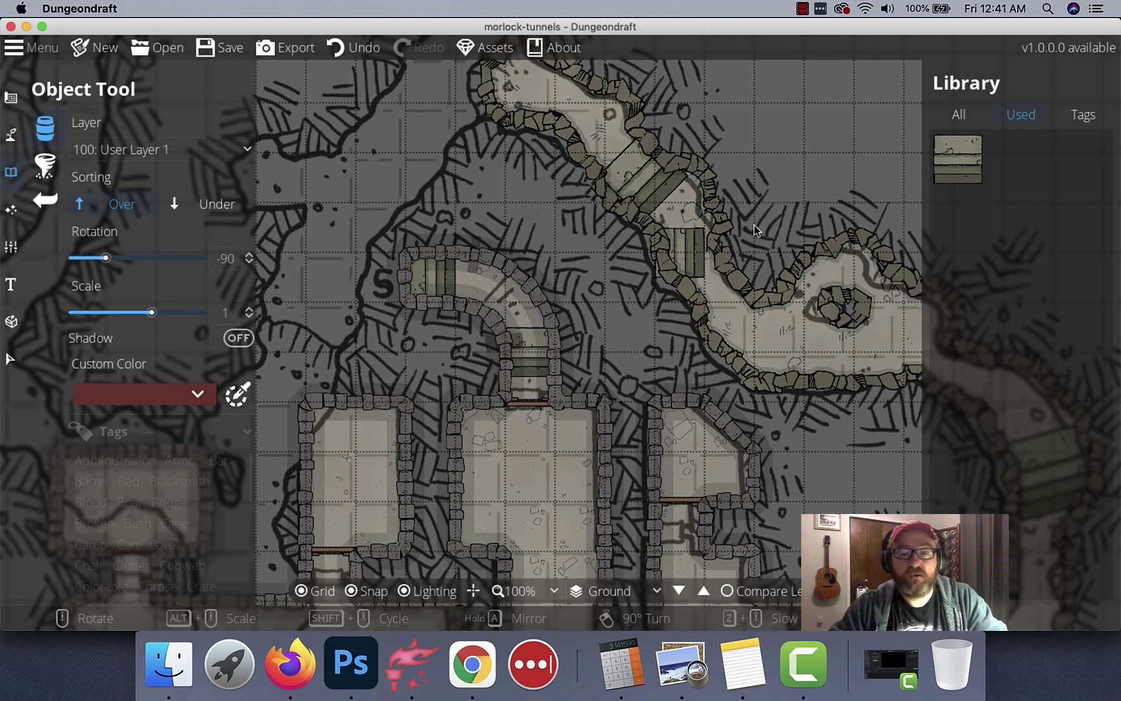
On the Upper Level, place matching stair objects at scale 1 in the southern and western ends of the curved passage
click(619, 598)
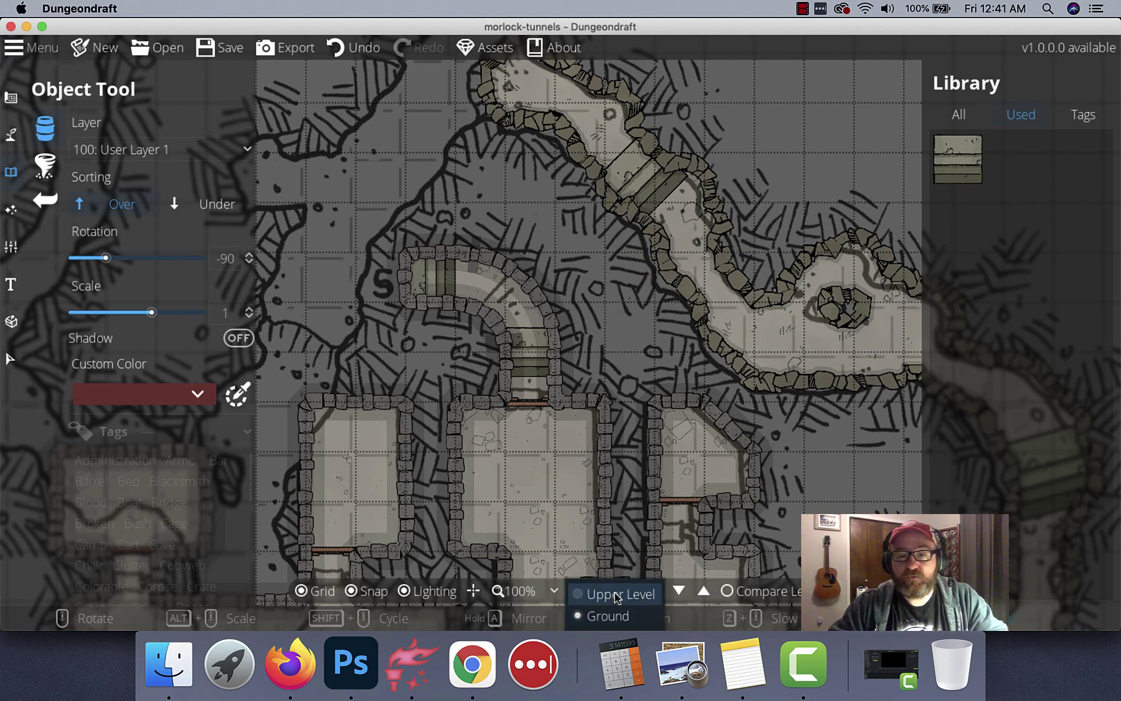
click(616, 594)
scroll(530, 356, up, 6)
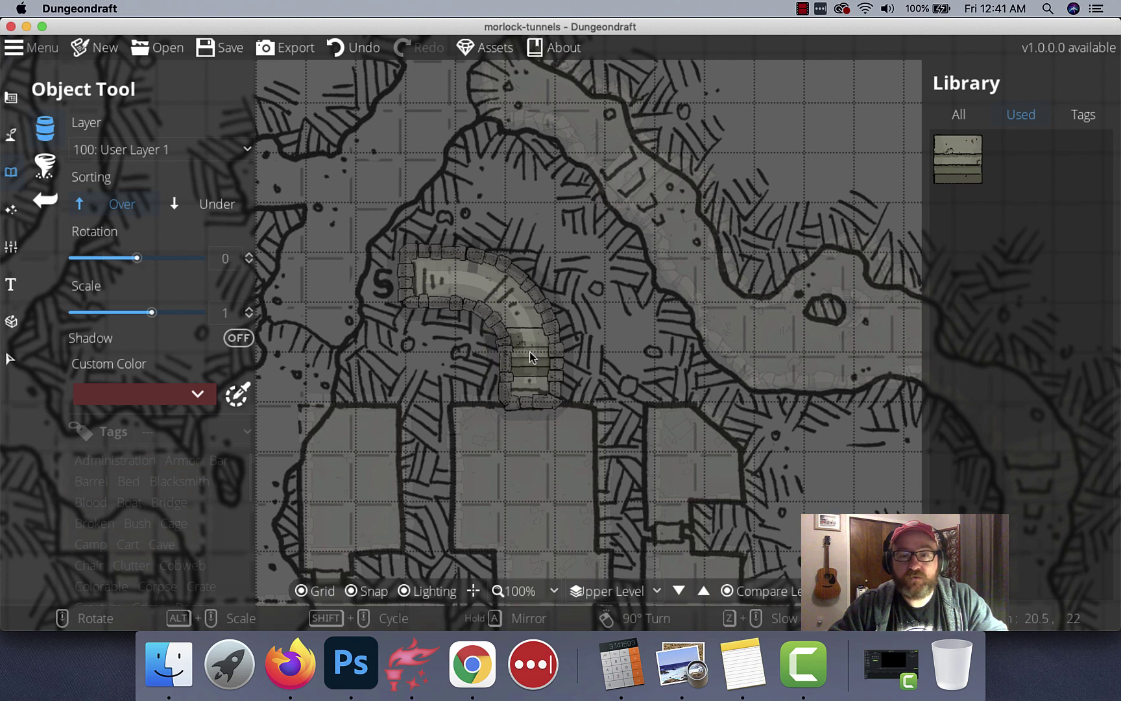
click(529, 365)
scroll(447, 285, down, 12)
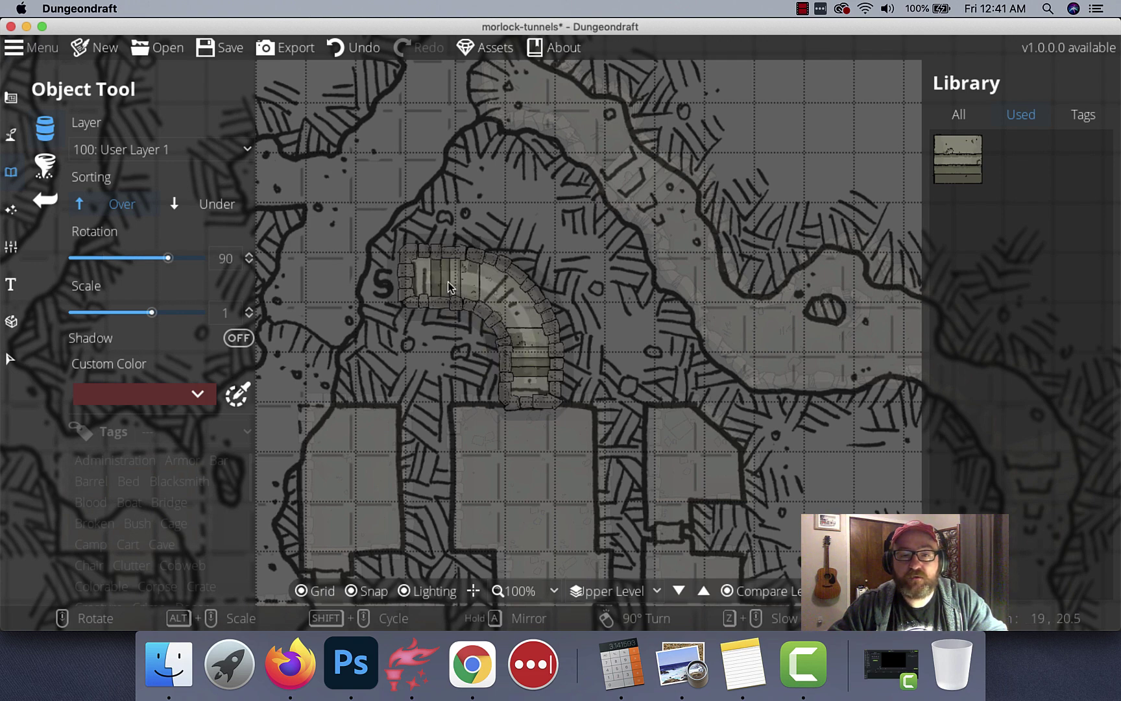
scroll(446, 284, up, 6)
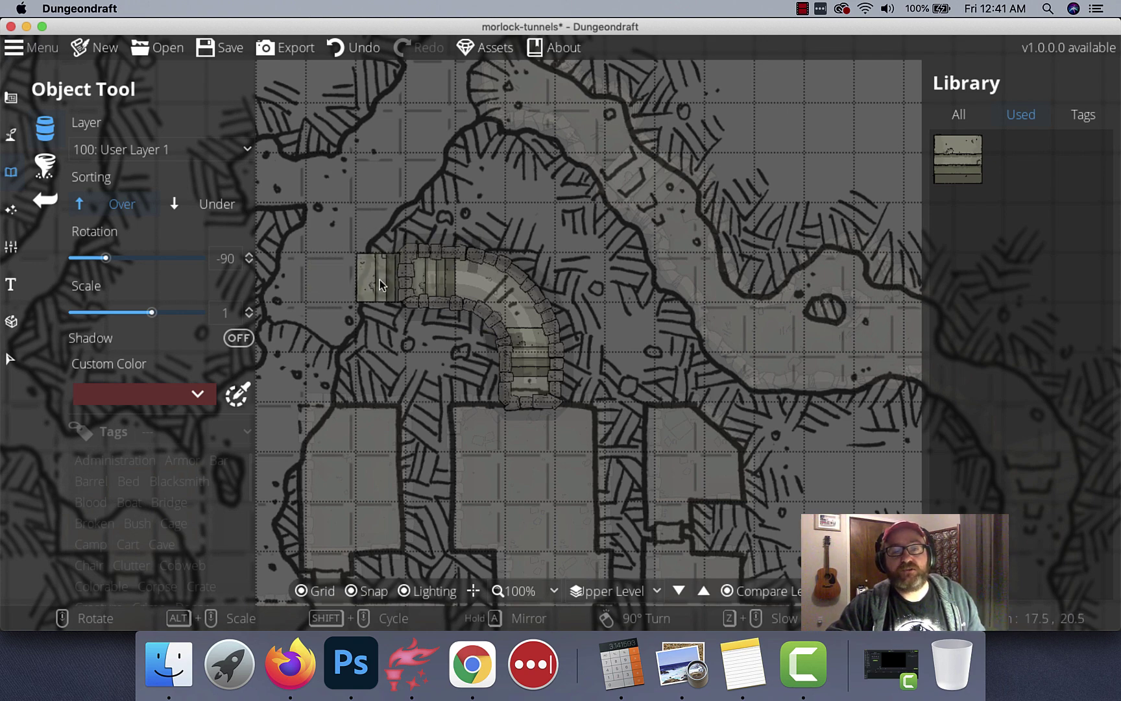
Look over the traced Upper Level drawing from the southwestern rooms to the far northeastern tunnel
key(Left)
key(Down)
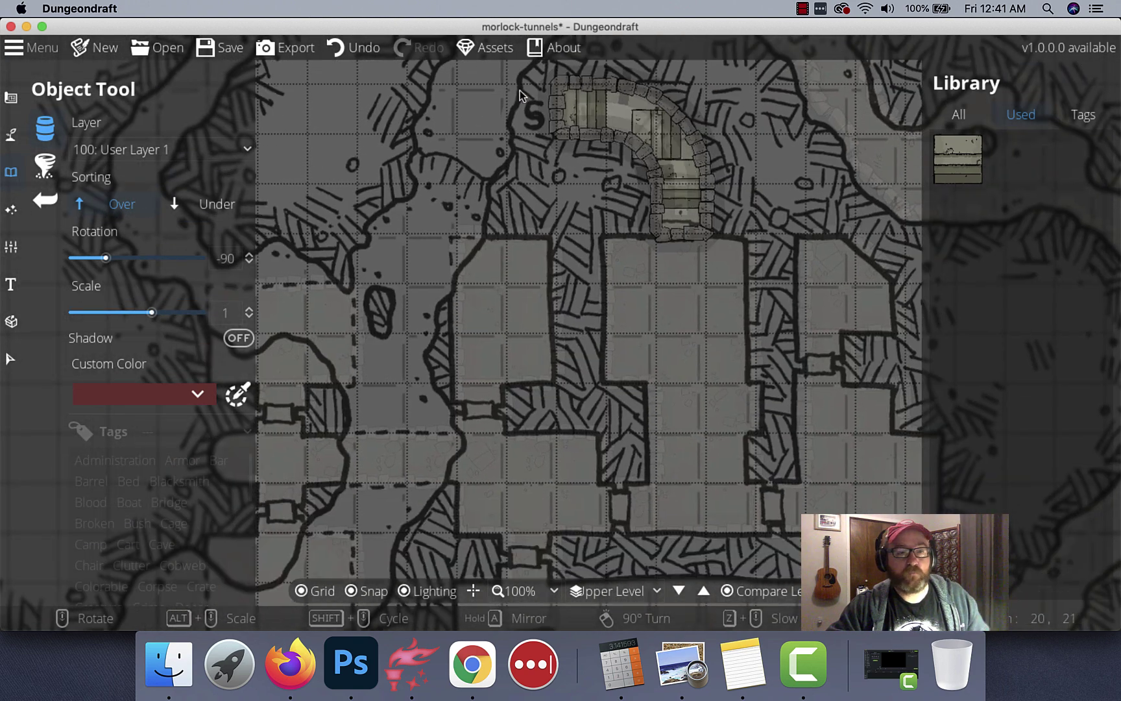
key(Left)
key(Down)
key(Left)
key(Down)
scroll(634, 277, down, 3)
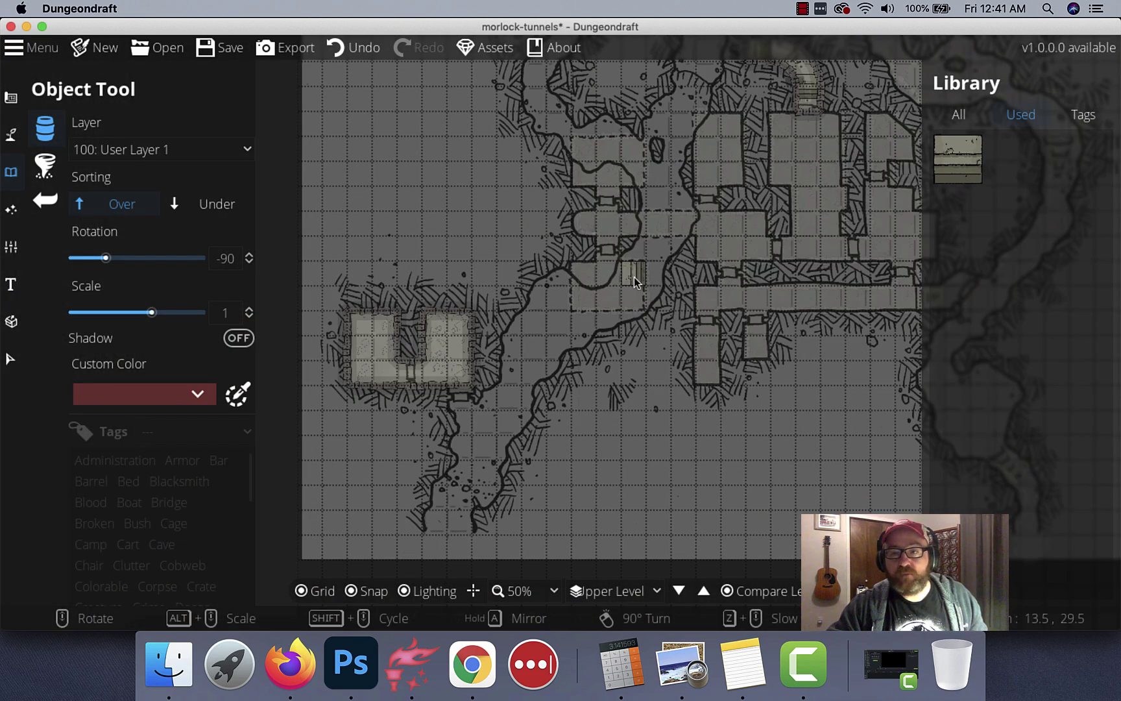
key(Right)
key(Up)
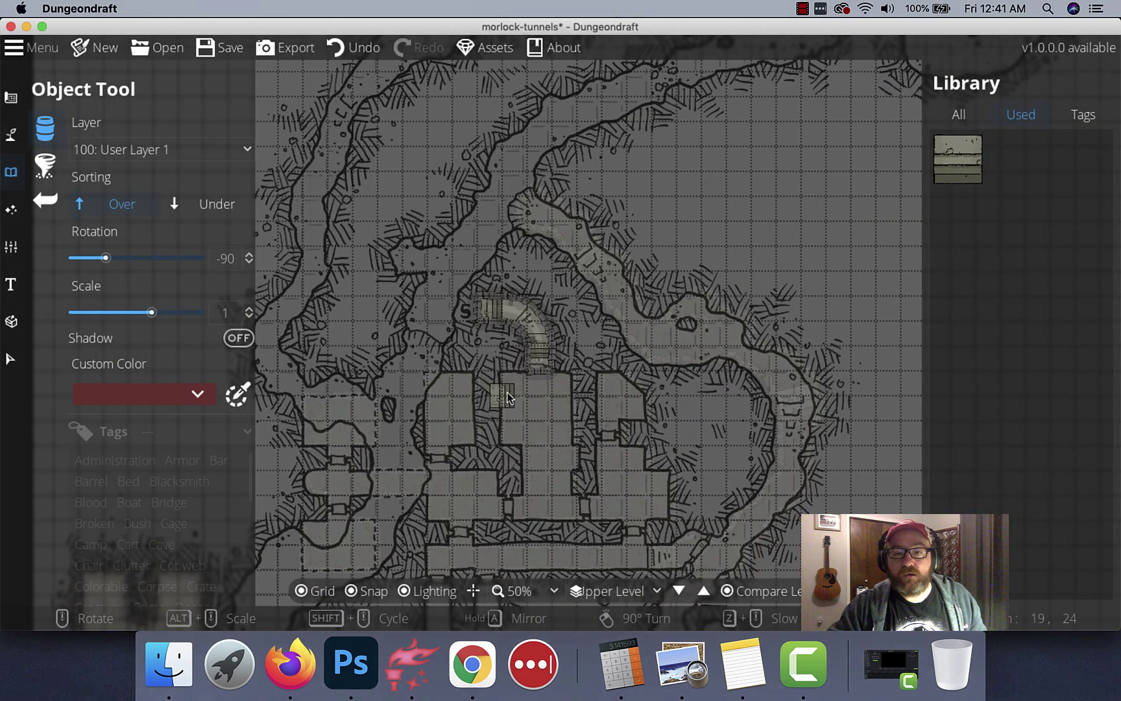
drag(507, 391, 790, 239)
key(Right)
key(Up)
key(Right)
key(Up)
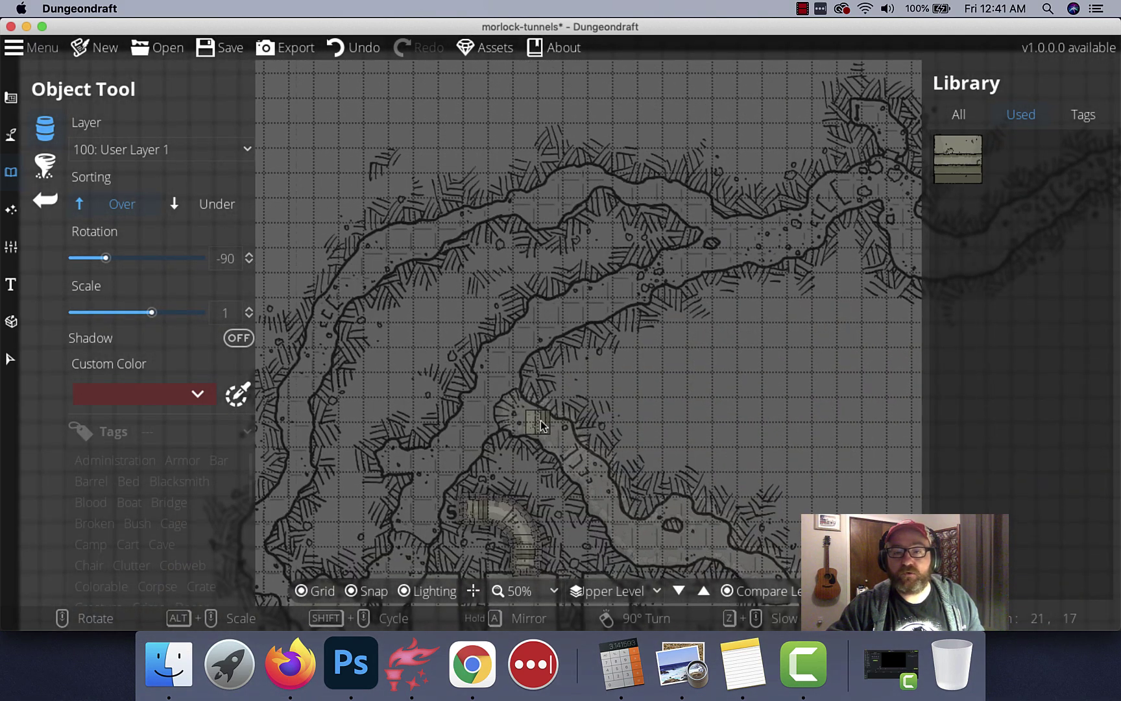
key(Right)
key(Up)
key(Right)
key(Up)
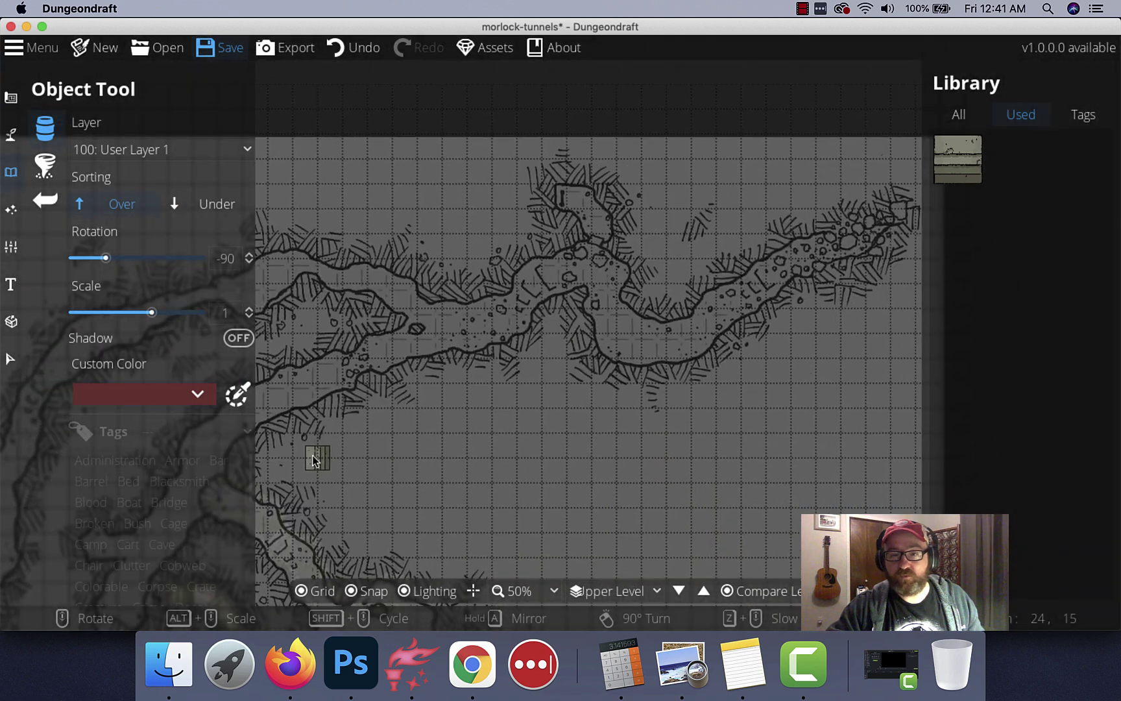
key(Up)
scroll(506, 371, up, 1)
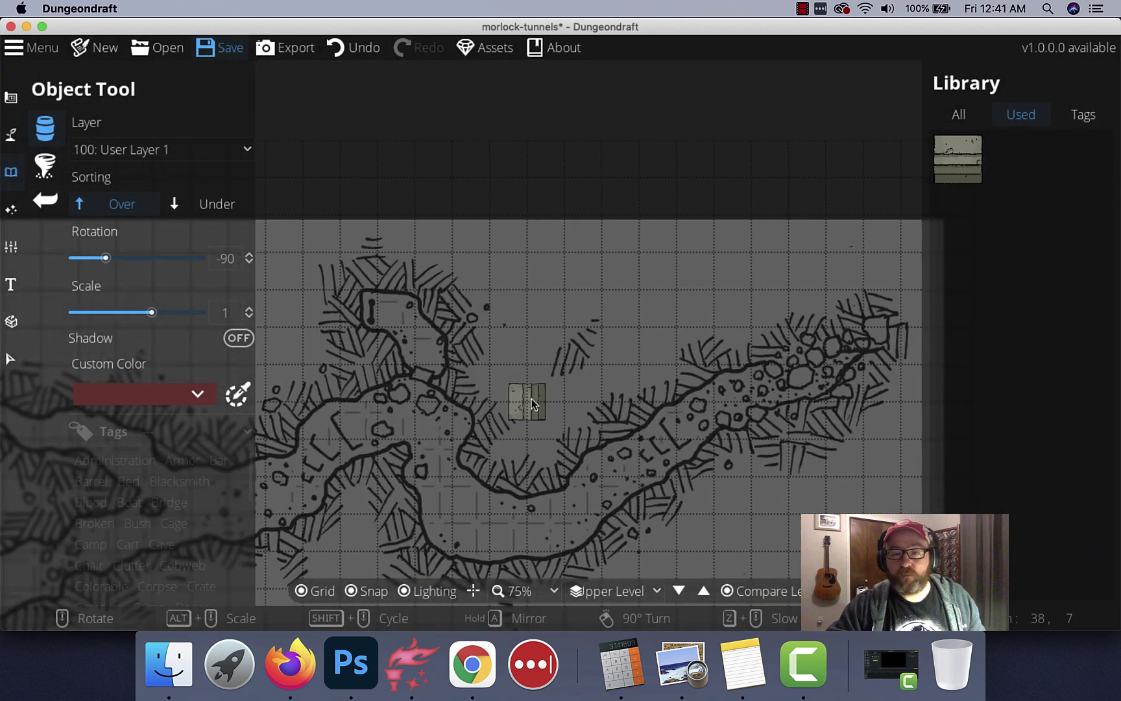
scroll(531, 398, up, 1)
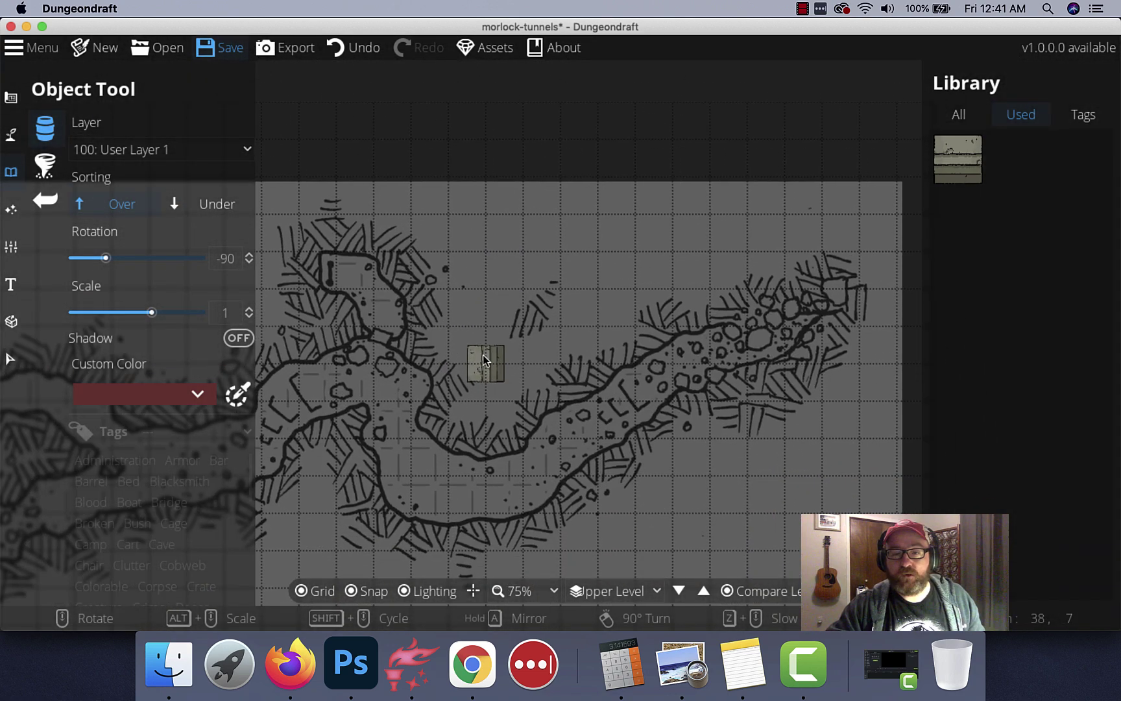
Dig the northeastern tunnel with the Cave Brush, smallest size at its narrow tip and second size westward around the bend
click(11, 99)
click(78, 240)
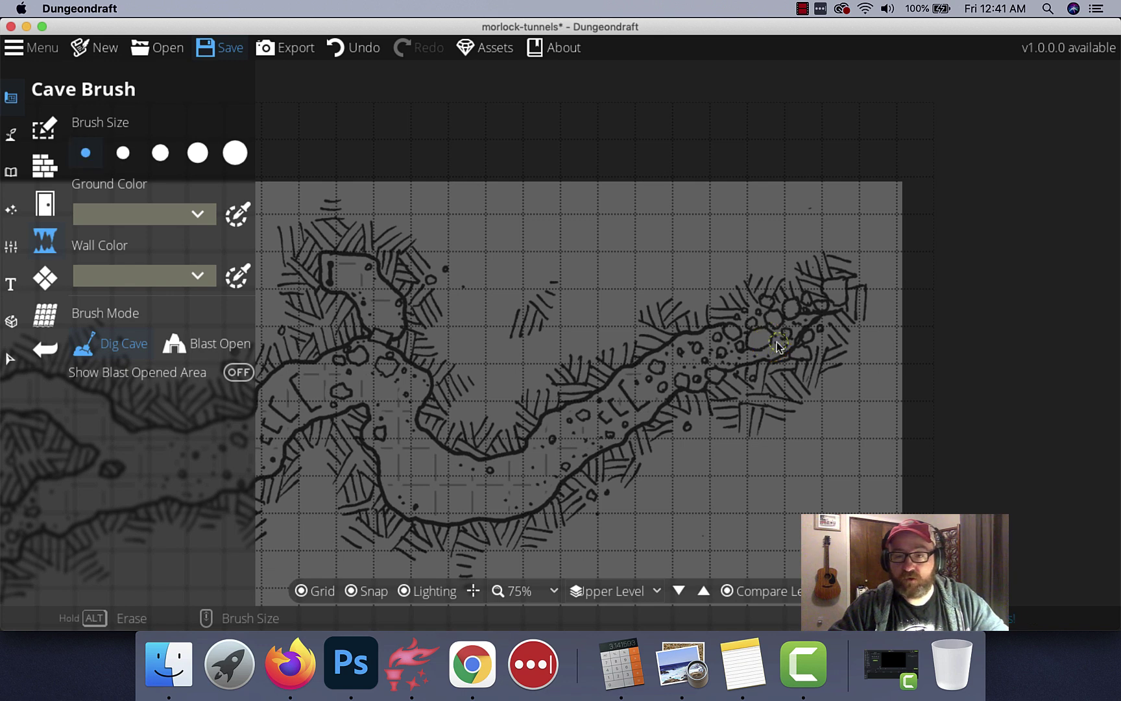
mouse_move(809, 323)
mouse_down()
mouse_move(768, 348)
mouse_move(717, 335)
mouse_move(685, 347)
mouse_move(721, 358)
mouse_move(691, 380)
mouse_move(665, 366)
mouse_move(648, 379)
mouse_move(671, 392)
mouse_move(639, 416)
mouse_move(621, 378)
mouse_move(617, 406)
mouse_move(554, 434)
mouse_move(555, 448)
mouse_move(623, 438)
mouse_up()
scroll(628, 388, up, 1)
mouse_move(552, 478)
mouse_down()
mouse_move(458, 510)
mouse_move(401, 504)
mouse_move(381, 428)
mouse_move(413, 483)
mouse_move(466, 494)
mouse_up()
mouse_move(540, 462)
mouse_down()
mouse_move(496, 480)
mouse_move(431, 466)
mouse_move(403, 434)
mouse_move(411, 388)
mouse_move(402, 379)
mouse_move(639, 390)
mouse_move(621, 408)
mouse_move(595, 367)
mouse_move(625, 382)
mouse_move(565, 407)
mouse_move(521, 409)
mouse_move(578, 370)
mouse_up()
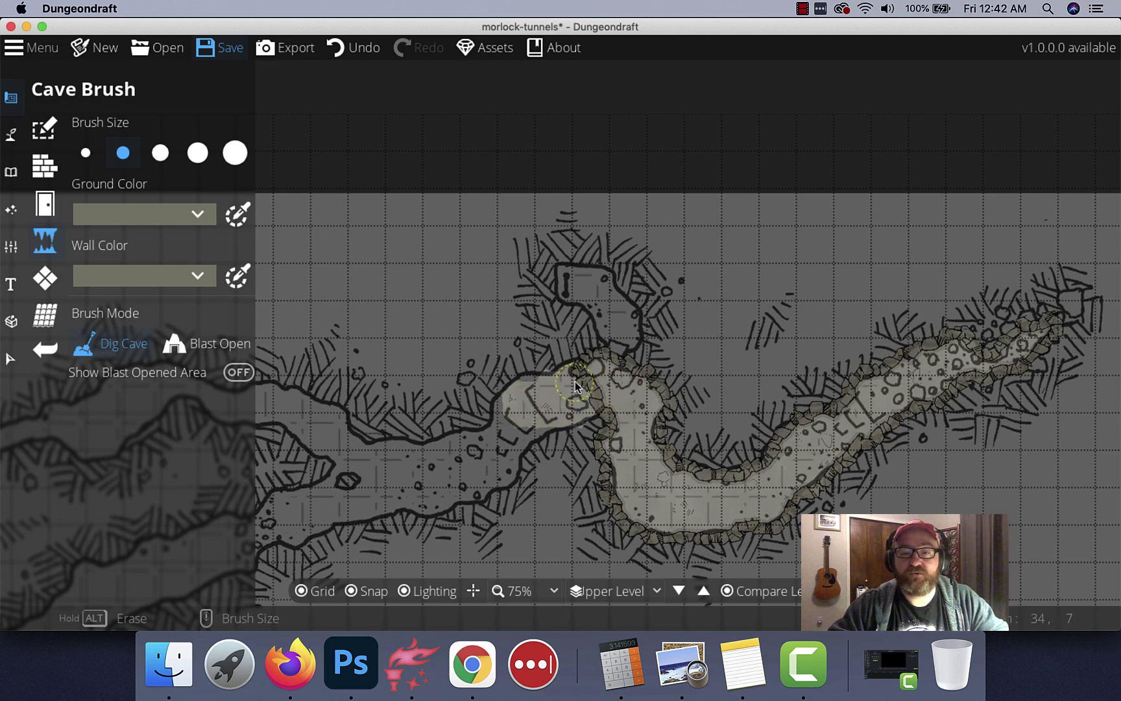
Dig the small side cave north of the tunnel bend with the smallest brush and join it to the tunnel
scroll(603, 370, down, 1)
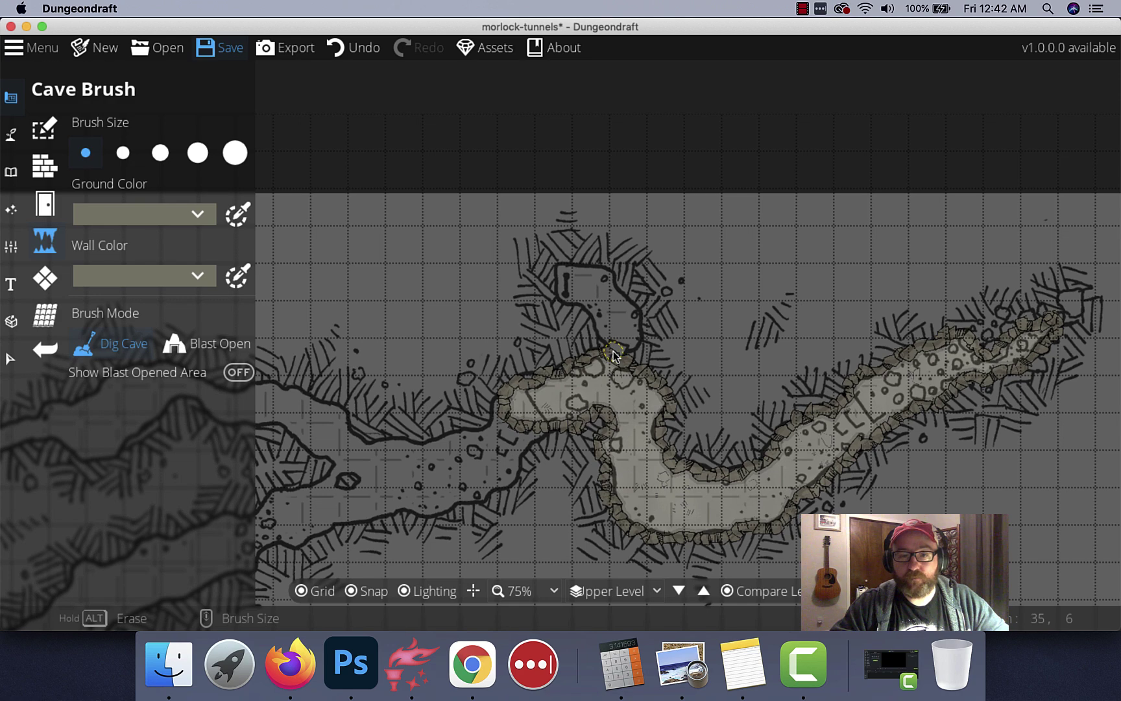
mouse_move(598, 367)
mouse_down()
mouse_move(619, 358)
mouse_move(628, 345)
mouse_move(626, 312)
mouse_move(600, 280)
mouse_move(566, 273)
mouse_move(563, 284)
mouse_move(593, 303)
mouse_up()
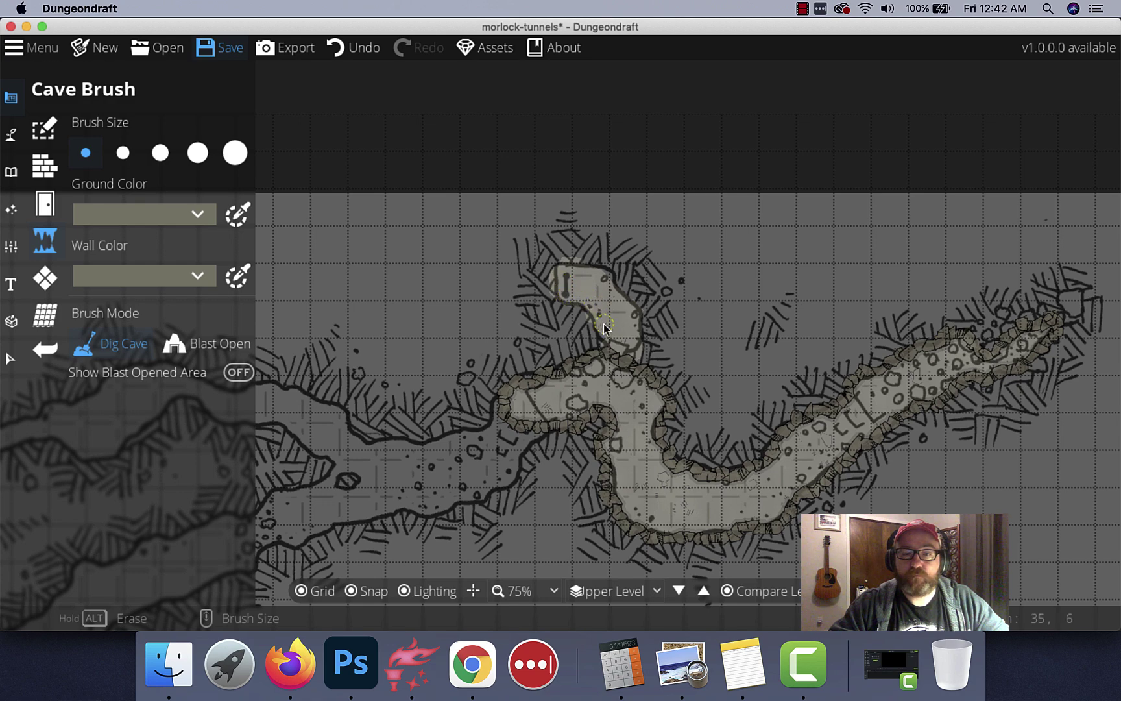
drag(606, 352, 613, 381)
Extend the tunnel southwest from the side cave to the fork around the small pillar, using the second brush size
scroll(530, 434, up, 1)
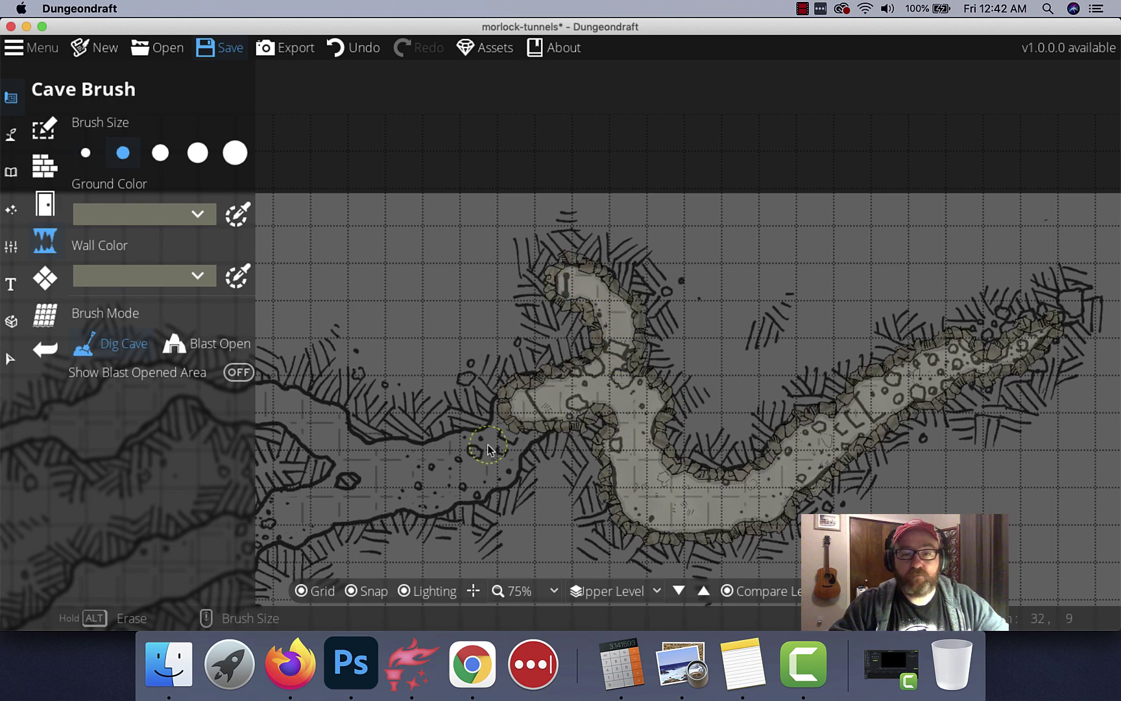
mouse_move(510, 418)
mouse_down()
mouse_move(499, 474)
mouse_move(491, 446)
mouse_move(475, 447)
mouse_move(471, 480)
mouse_move(426, 498)
mouse_move(461, 464)
mouse_up()
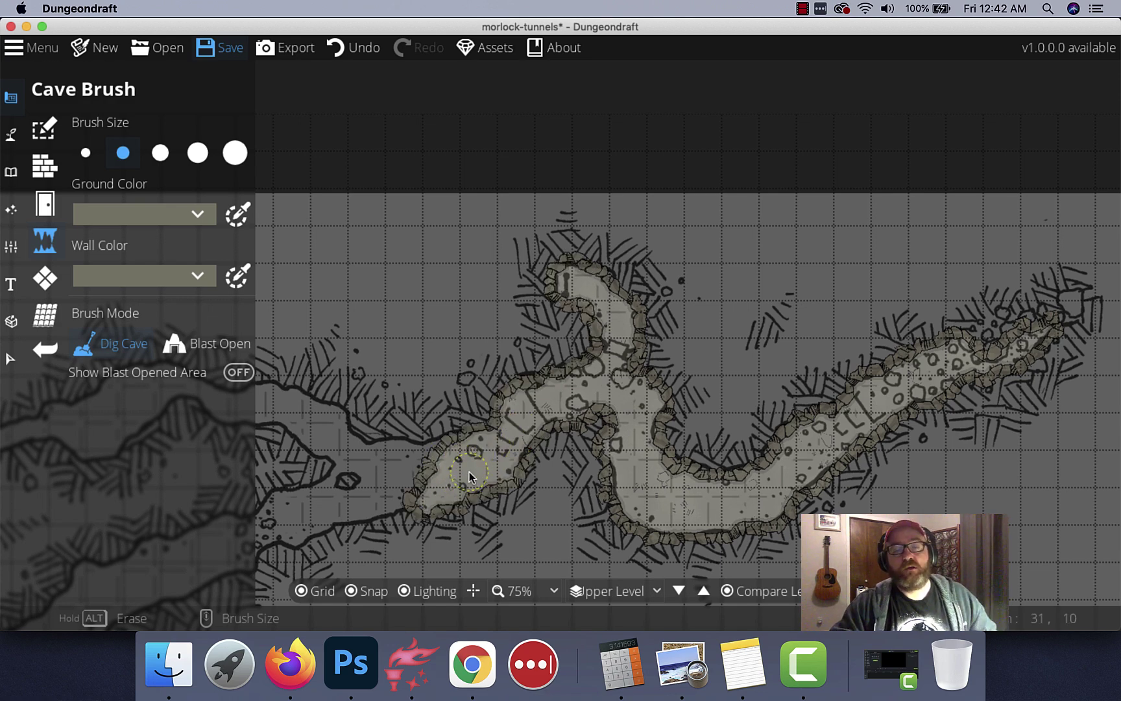
drag(412, 515, 700, 360)
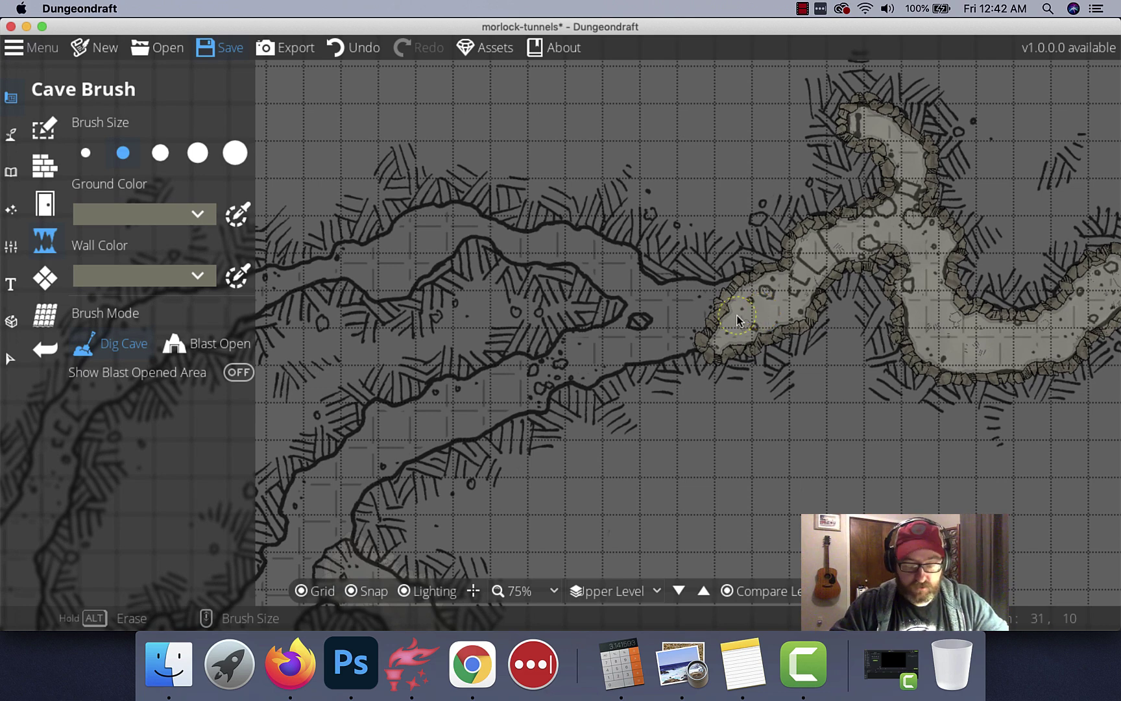
scroll(720, 304, down, 1)
scroll(698, 297, up, 1)
mouse_move(725, 297)
mouse_down()
mouse_move(635, 290)
mouse_move(631, 301)
mouse_move(641, 299)
mouse_move(611, 320)
mouse_move(624, 342)
mouse_move(695, 335)
mouse_move(593, 347)
mouse_move(607, 362)
mouse_move(567, 347)
mouse_up()
Dig the northern branch of the fork westward along the traced outline
scroll(651, 298, down, 1)
scroll(613, 355, up, 1)
mouse_move(618, 284)
mouse_down()
mouse_move(570, 247)
mouse_move(631, 270)
mouse_move(517, 245)
mouse_move(444, 213)
mouse_move(456, 225)
mouse_move(430, 237)
mouse_move(447, 244)
mouse_move(395, 278)
mouse_move(349, 259)
mouse_move(432, 221)
mouse_move(438, 233)
mouse_move(446, 212)
mouse_up()
scroll(514, 247, down, 1)
scroll(447, 248, up, 1)
Dig the southern branch down around its bend and out to the landing above the Ground-level tunnel
mouse_move(548, 374)
mouse_down()
mouse_move(515, 389)
mouse_move(498, 376)
mouse_move(383, 418)
mouse_move(454, 422)
mouse_move(505, 405)
mouse_move(379, 457)
mouse_move(677, 271)
mouse_up()
scroll(775, 249, left, 5)
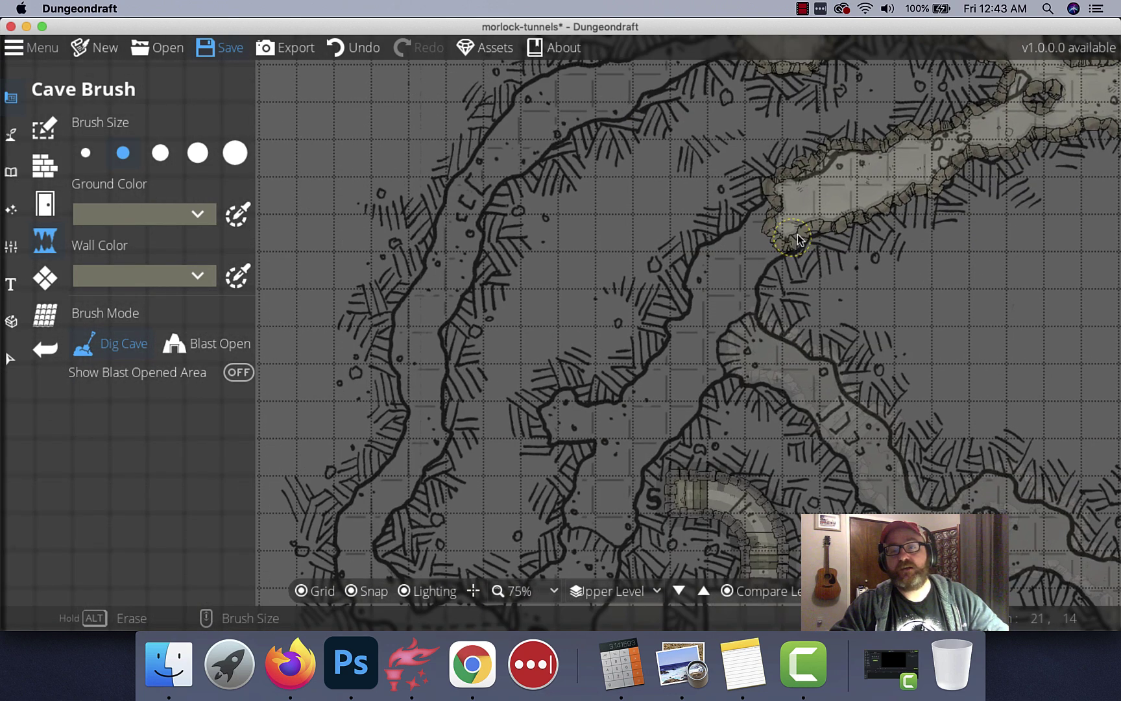
mouse_move(780, 219)
mouse_down()
mouse_move(750, 247)
mouse_move(764, 254)
mouse_move(744, 276)
mouse_move(731, 349)
mouse_move(713, 350)
mouse_move(715, 278)
mouse_move(732, 267)
mouse_up()
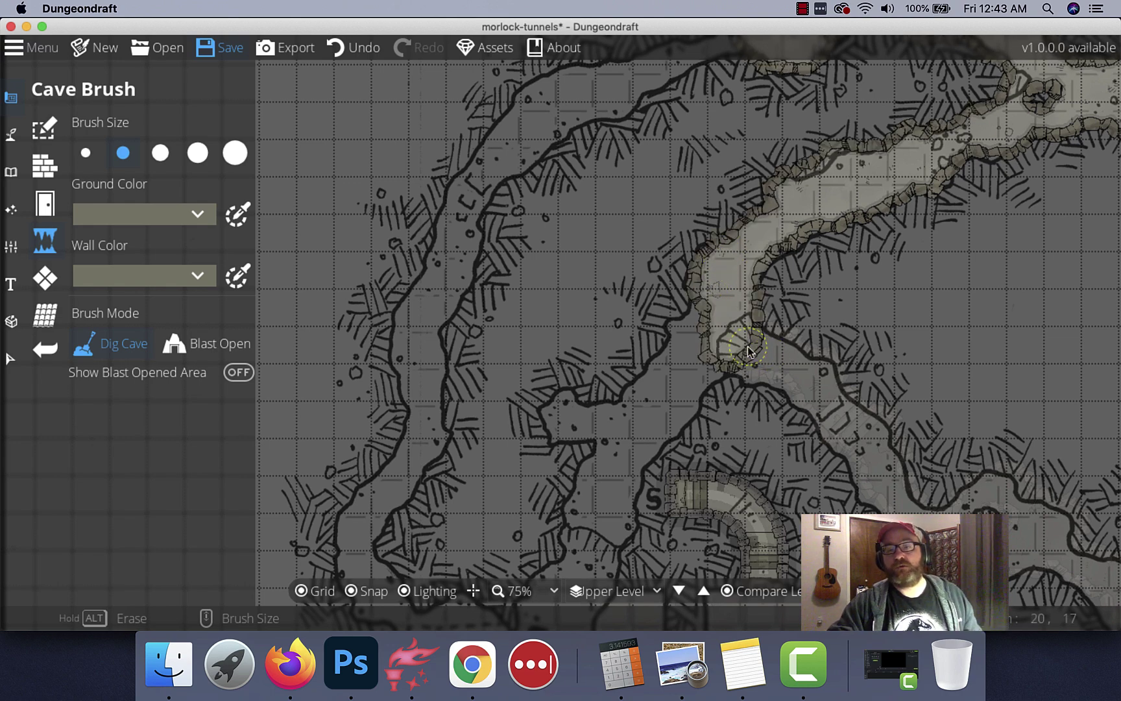
scroll(731, 267, down, 5)
mouse_move(548, 152)
mouse_down()
mouse_move(556, 136)
mouse_move(563, 159)
mouse_move(590, 166)
mouse_move(569, 180)
mouse_move(523, 172)
mouse_move(495, 184)
mouse_up()
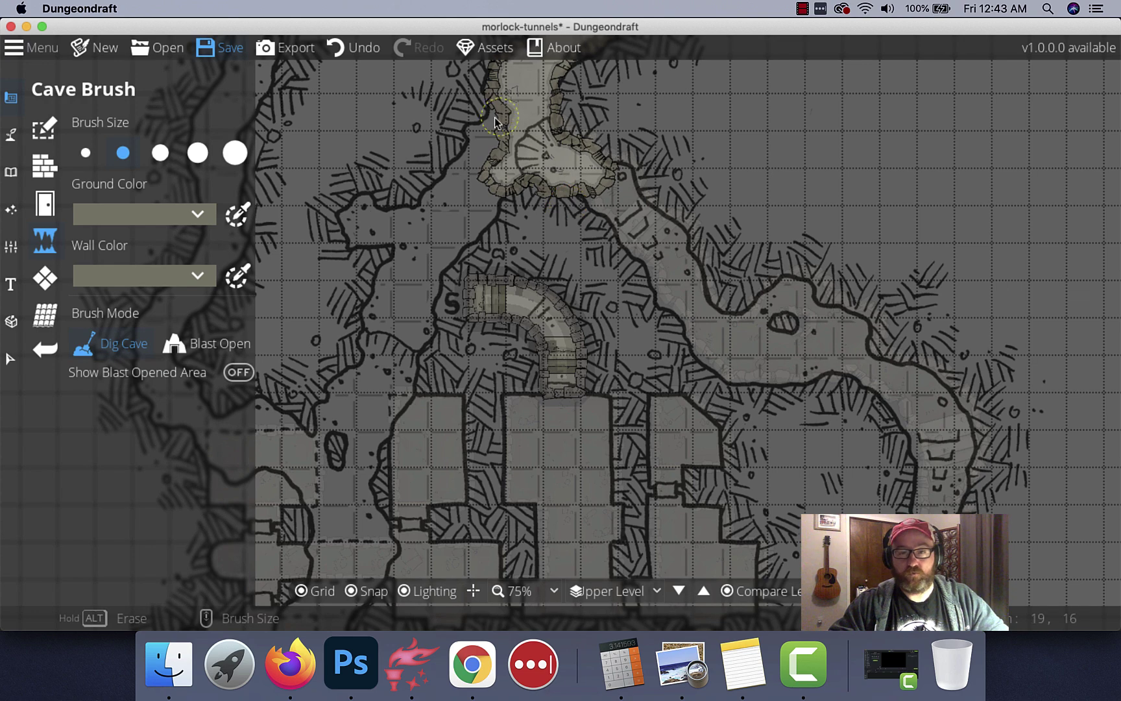
Dig the passage southwest to the secret door marked S and add the small western alcove with the smallest brush
drag(501, 124, 481, 145)
mouse_move(469, 174)
mouse_down()
mouse_move(432, 219)
mouse_move(489, 187)
mouse_move(437, 249)
mouse_move(411, 336)
mouse_move(414, 320)
mouse_move(473, 306)
mouse_move(449, 295)
mouse_move(404, 335)
mouse_move(388, 325)
mouse_move(415, 229)
mouse_up()
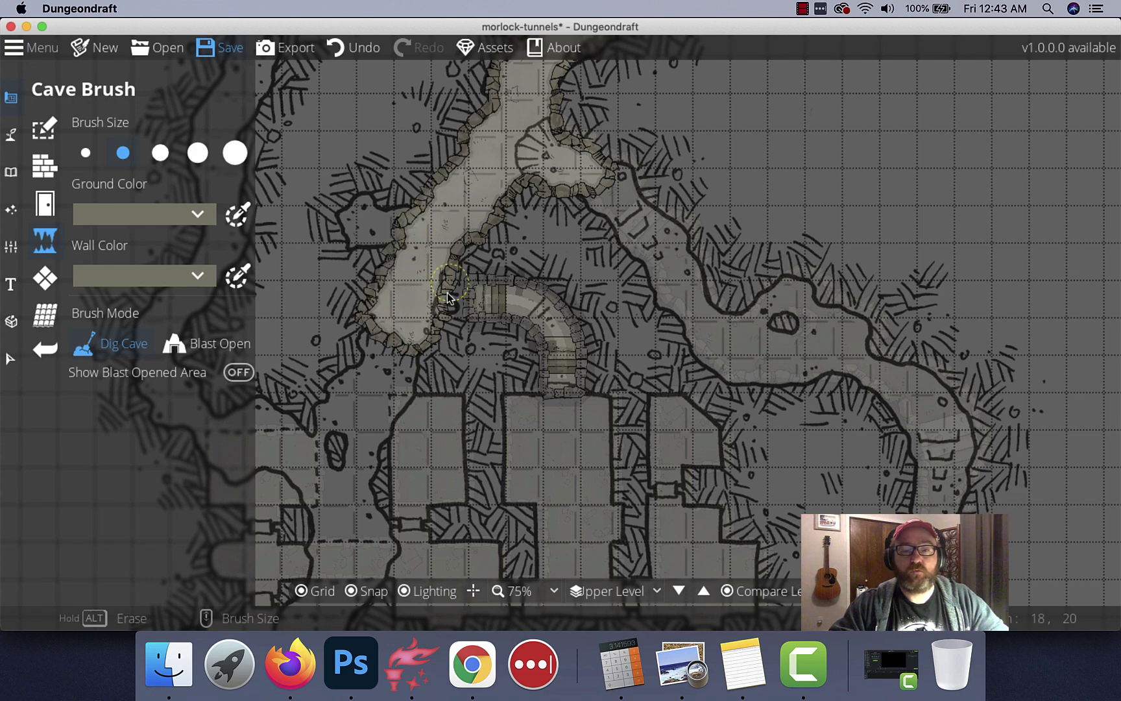
scroll(397, 218, down, 1)
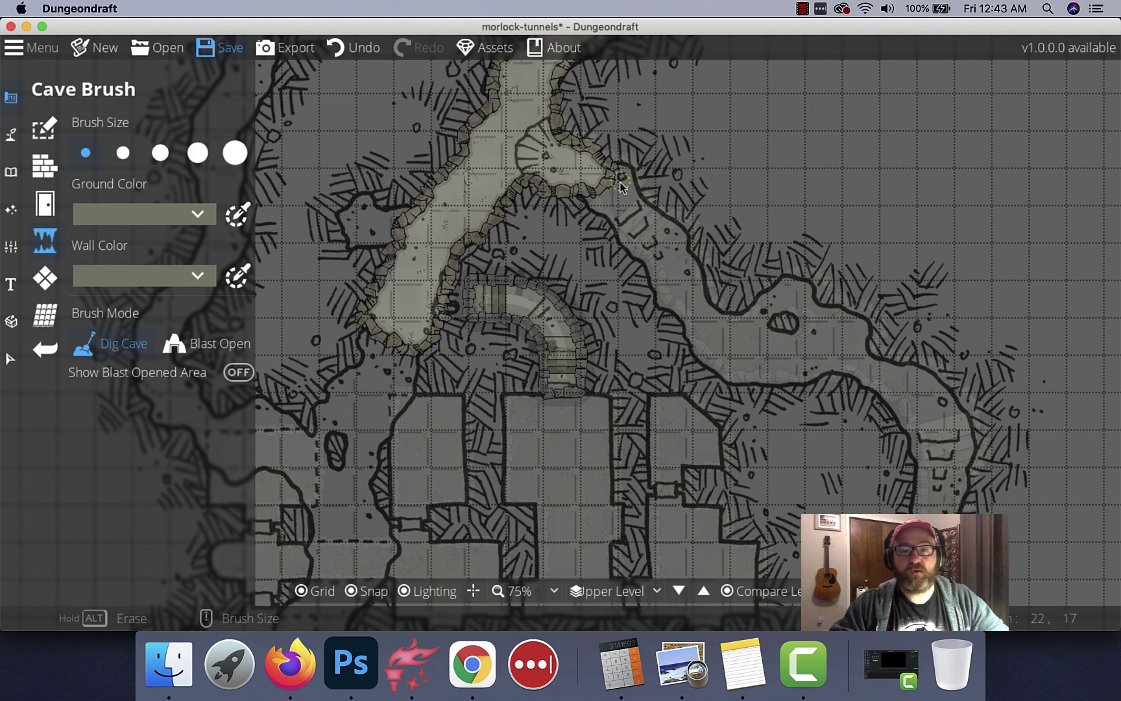
mouse_move(409, 218)
mouse_down()
mouse_move(368, 221)
mouse_move(363, 202)
mouse_move(348, 216)
mouse_move(353, 238)
mouse_move(393, 238)
mouse_up()
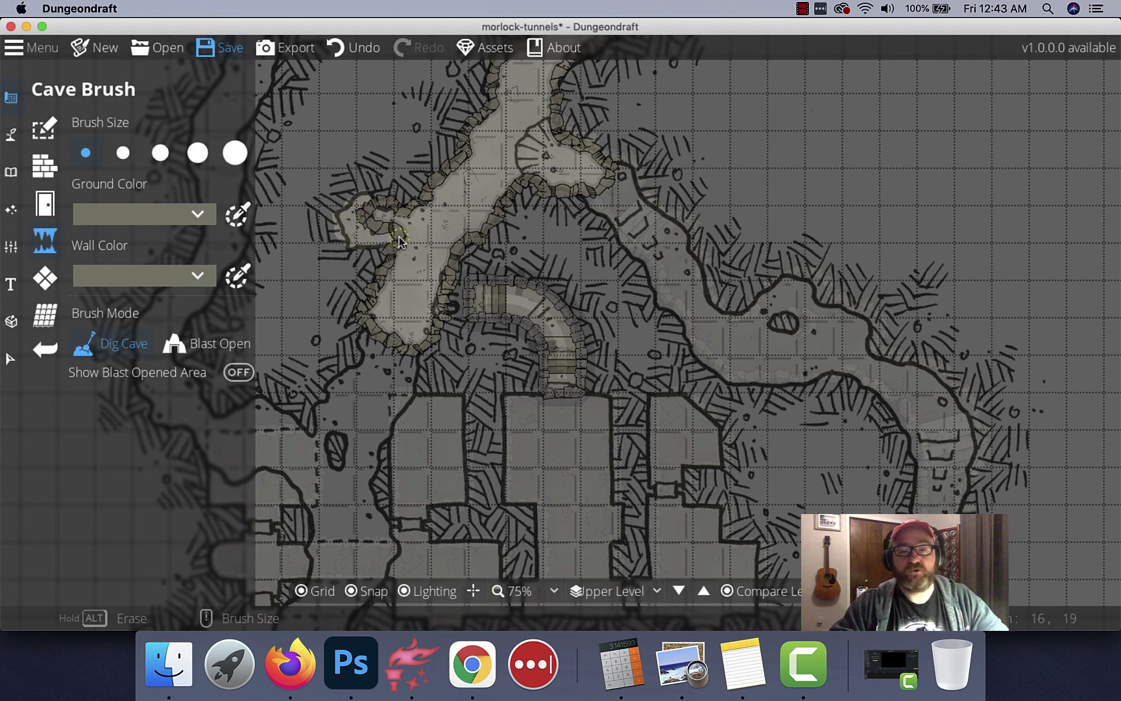
Continue digging the cave passage southwest past the secret door along the traced outline, using the second brush size
scroll(497, 330, down, 4)
scroll(556, 283, left, 5)
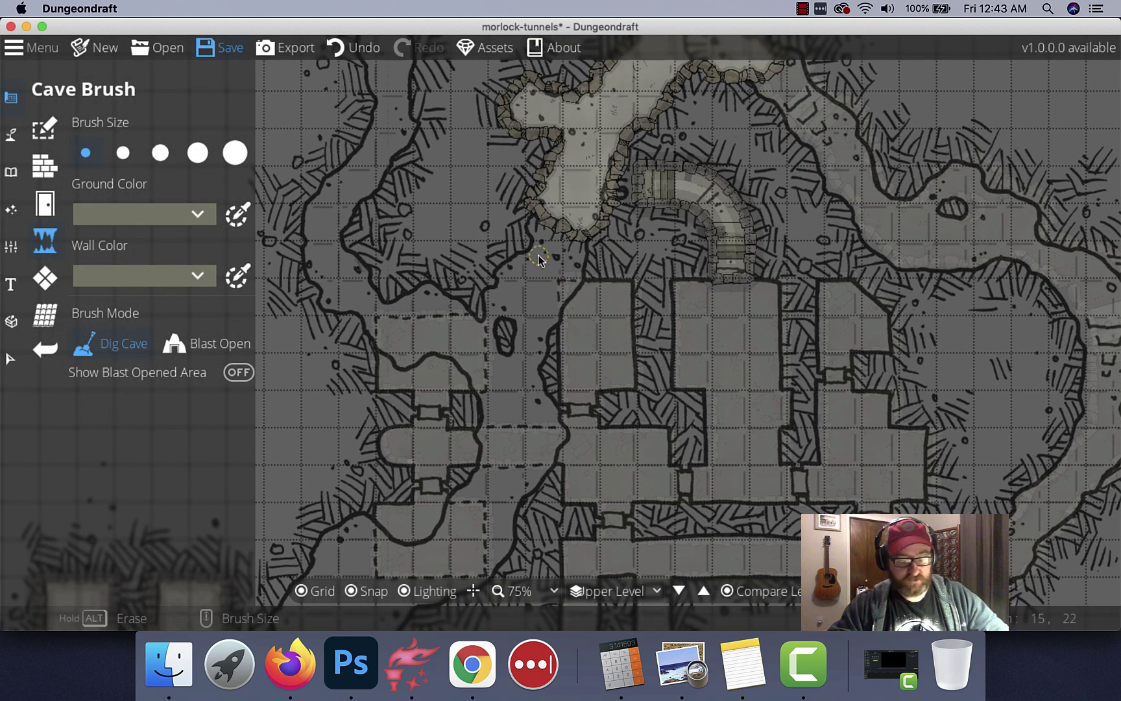
scroll(545, 249, up, 1)
mouse_move(562, 248)
mouse_down()
mouse_move(555, 283)
mouse_move(539, 259)
mouse_move(497, 296)
mouse_move(547, 308)
mouse_move(525, 317)
mouse_move(529, 367)
mouse_move(494, 371)
mouse_move(480, 351)
mouse_move(483, 320)
mouse_move(485, 359)
mouse_move(426, 312)
mouse_move(406, 321)
mouse_move(404, 358)
mouse_move(362, 295)
mouse_move(332, 295)
mouse_move(334, 266)
mouse_move(346, 271)
mouse_move(321, 238)
mouse_move(331, 205)
mouse_move(385, 148)
mouse_move(380, 278)
mouse_move(340, 447)
mouse_move(320, 376)
mouse_move(323, 331)
mouse_move(338, 425)
mouse_up()
Dig the narrow western loop around the pillar and northward along the traced outline, varying the cave brush size
scroll(500, 298, down, 1)
scroll(452, 337, up, 2)
scroll(426, 309, down, 1)
scroll(357, 380, up, 2)
mouse_move(357, 380)
mouse_down()
mouse_move(324, 472)
mouse_move(319, 441)
mouse_move(326, 454)
mouse_move(356, 337)
mouse_move(413, 301)
mouse_move(393, 290)
mouse_move(415, 266)
mouse_move(471, 241)
mouse_up()
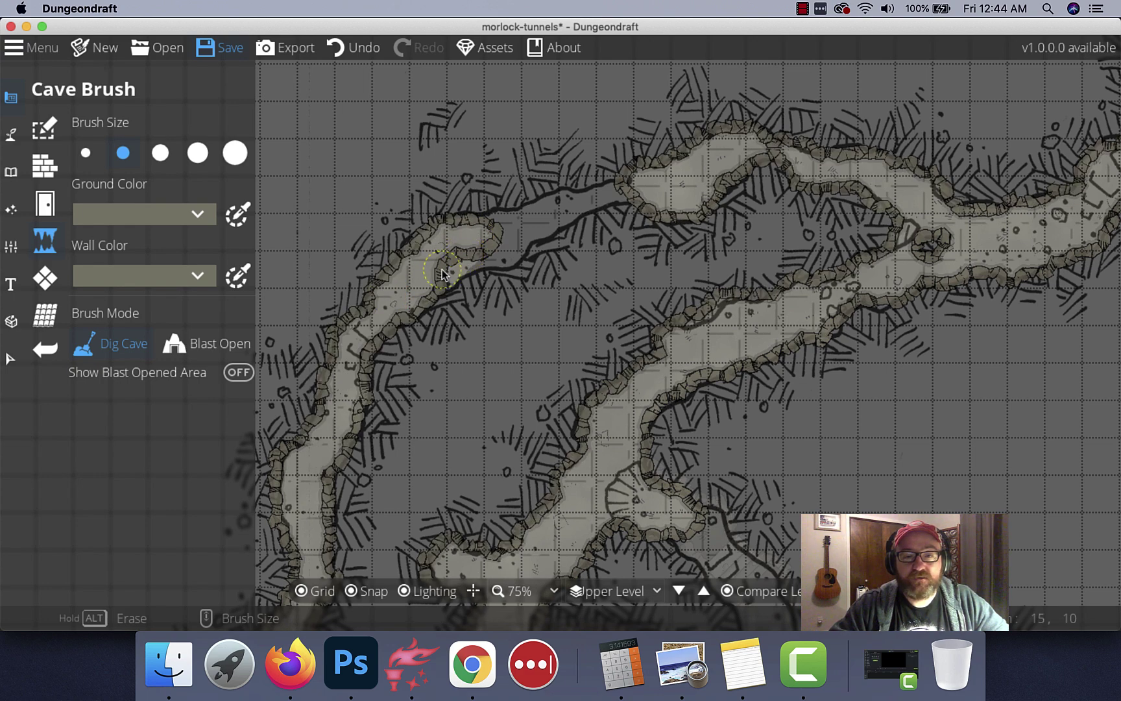
Join the western loop to the northern branch with the second brush size and refine the junction's edges with the smallest
mouse_move(474, 250)
mouse_down()
mouse_move(511, 242)
mouse_move(499, 223)
mouse_move(622, 194)
mouse_up()
scroll(572, 206, down, 1)
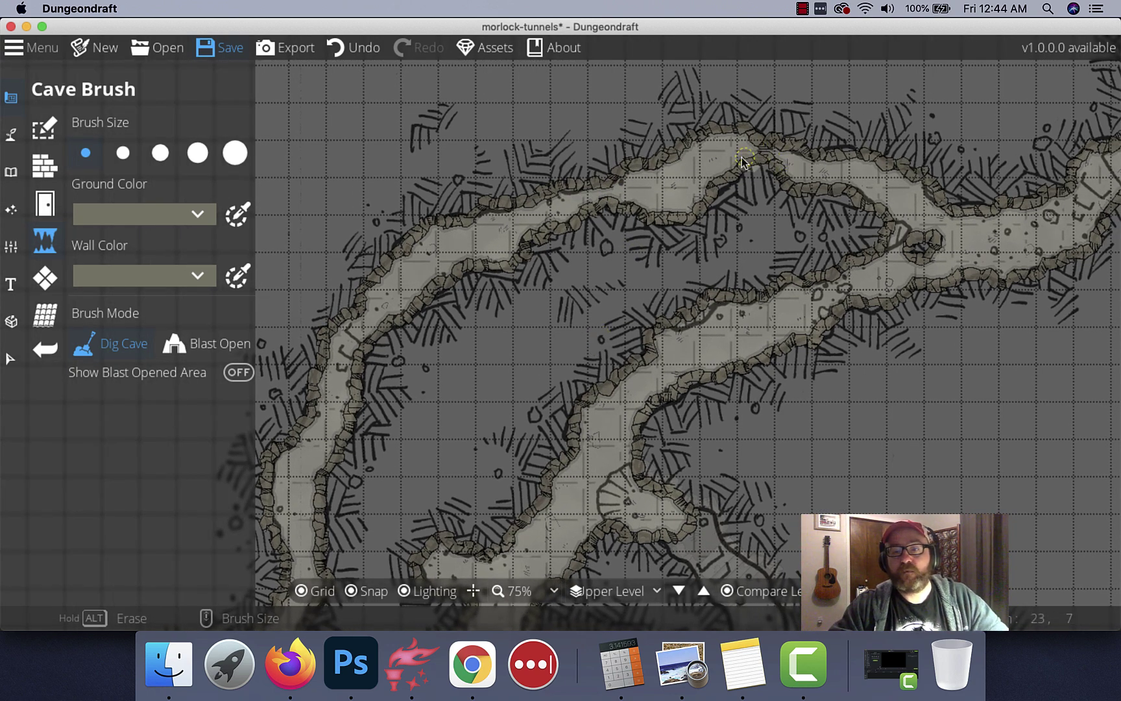
mouse_move(750, 163)
mouse_down()
mouse_move(804, 170)
mouse_move(756, 166)
mouse_move(743, 171)
mouse_move(783, 168)
mouse_move(625, 190)
mouse_move(609, 202)
mouse_move(629, 198)
mouse_move(555, 221)
mouse_up()
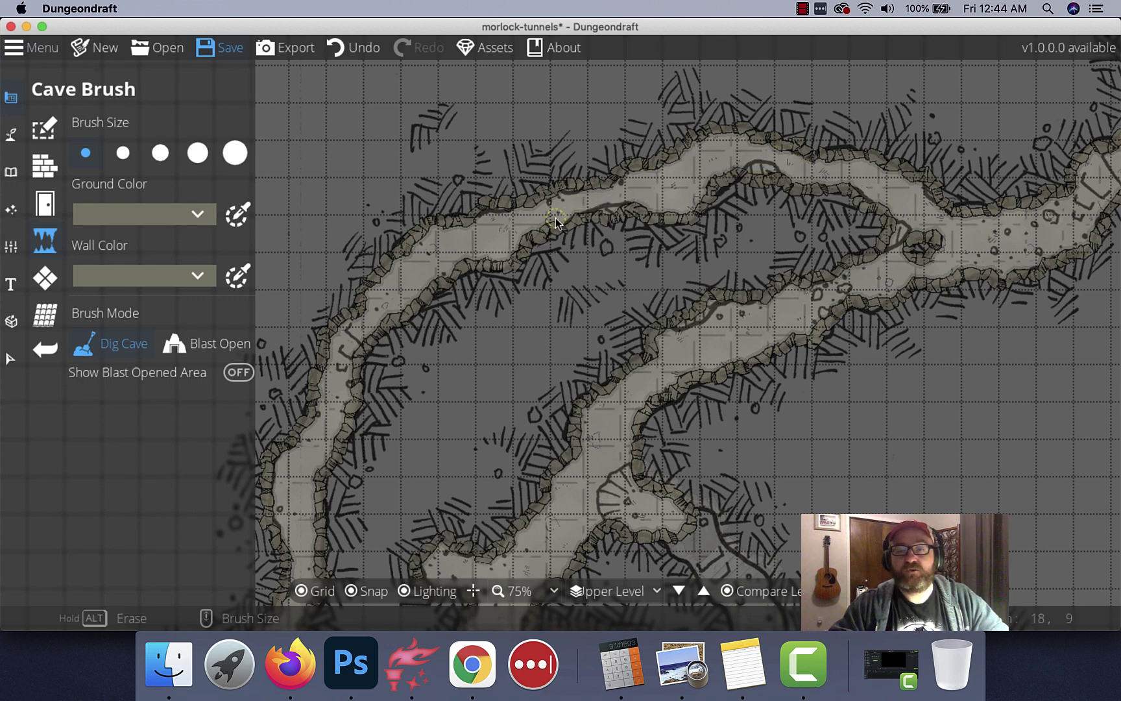
Dig the main cave passage south from the pillar and around the bend to the southwest, following the traced outline
scroll(532, 233, down, 10)
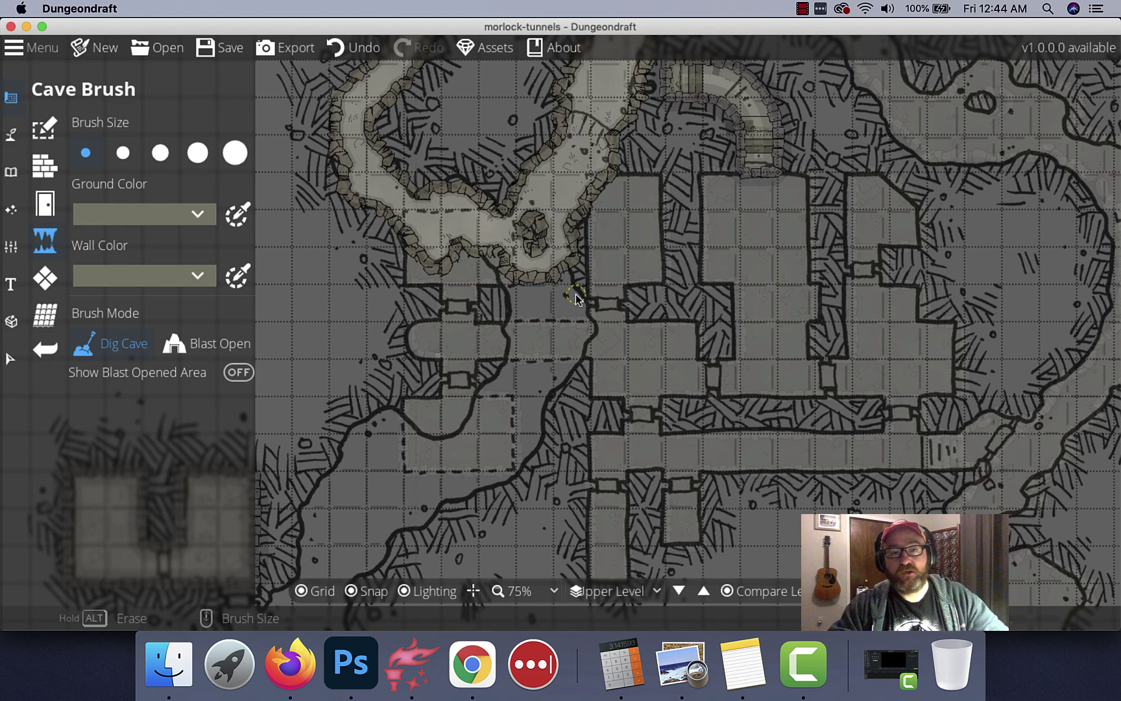
scroll(551, 292, up, 2)
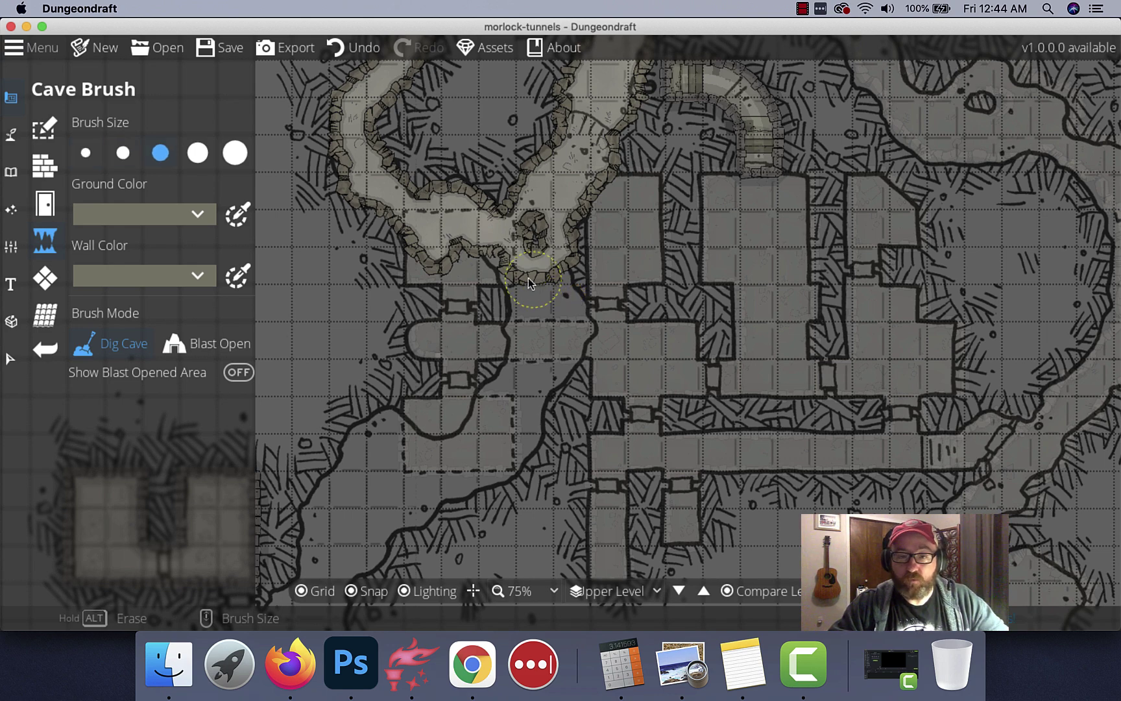
scroll(522, 285, down, 1)
scroll(497, 261, down, 1)
mouse_move(510, 285)
mouse_down()
mouse_move(544, 297)
mouse_move(526, 336)
mouse_move(552, 292)
mouse_move(572, 286)
mouse_move(578, 335)
mouse_move(561, 363)
mouse_move(535, 382)
mouse_move(522, 373)
mouse_move(497, 405)
mouse_move(491, 428)
mouse_move(531, 415)
mouse_move(509, 457)
mouse_move(535, 444)
mouse_move(485, 371)
mouse_move(544, 250)
mouse_move(539, 230)
mouse_move(513, 259)
mouse_move(472, 254)
mouse_move(446, 224)
mouse_move(399, 285)
mouse_move(418, 295)
mouse_move(549, 274)
mouse_move(457, 319)
mouse_move(425, 366)
mouse_move(402, 363)
mouse_move(412, 357)
mouse_up()
scroll(558, 283, up, 1)
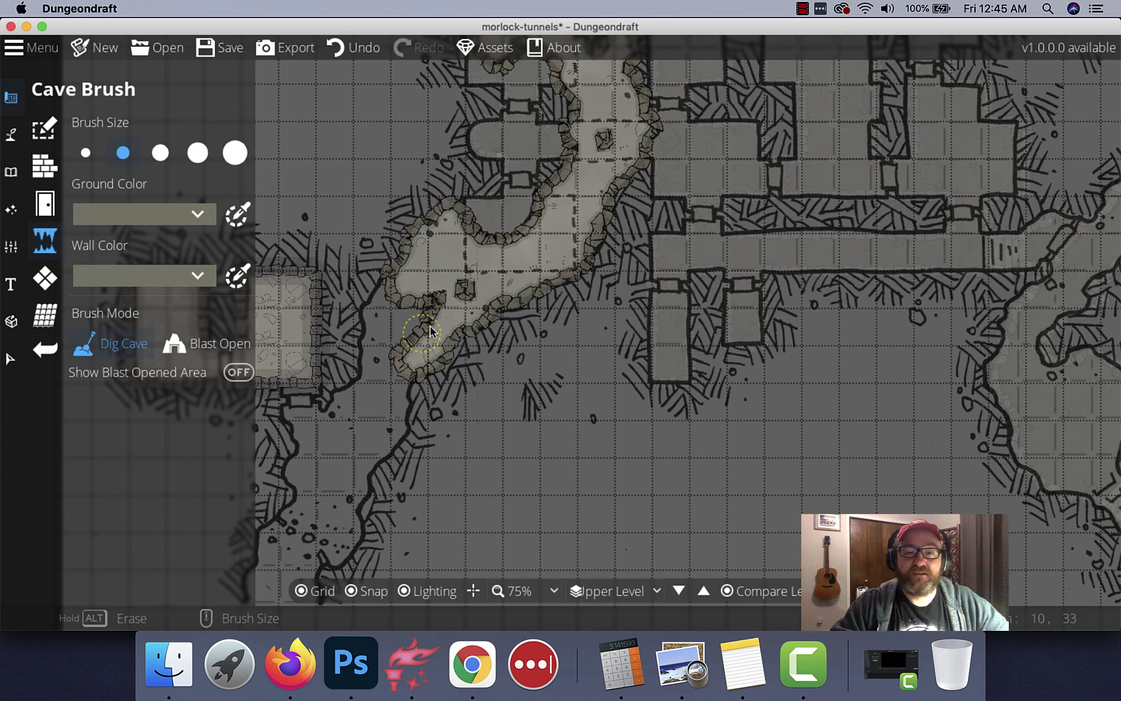
Clear the leftover rock in the passage and dig on past the small rooms' doorway to the map's southern edge
click(601, 147)
click(402, 299)
mouse_move(394, 305)
mouse_down()
mouse_move(378, 326)
mouse_move(414, 308)
mouse_move(379, 357)
mouse_move(383, 391)
mouse_move(393, 381)
mouse_move(384, 430)
mouse_move(388, 406)
mouse_up()
scroll(454, 311, down, 5)
scroll(455, 311, left, 5)
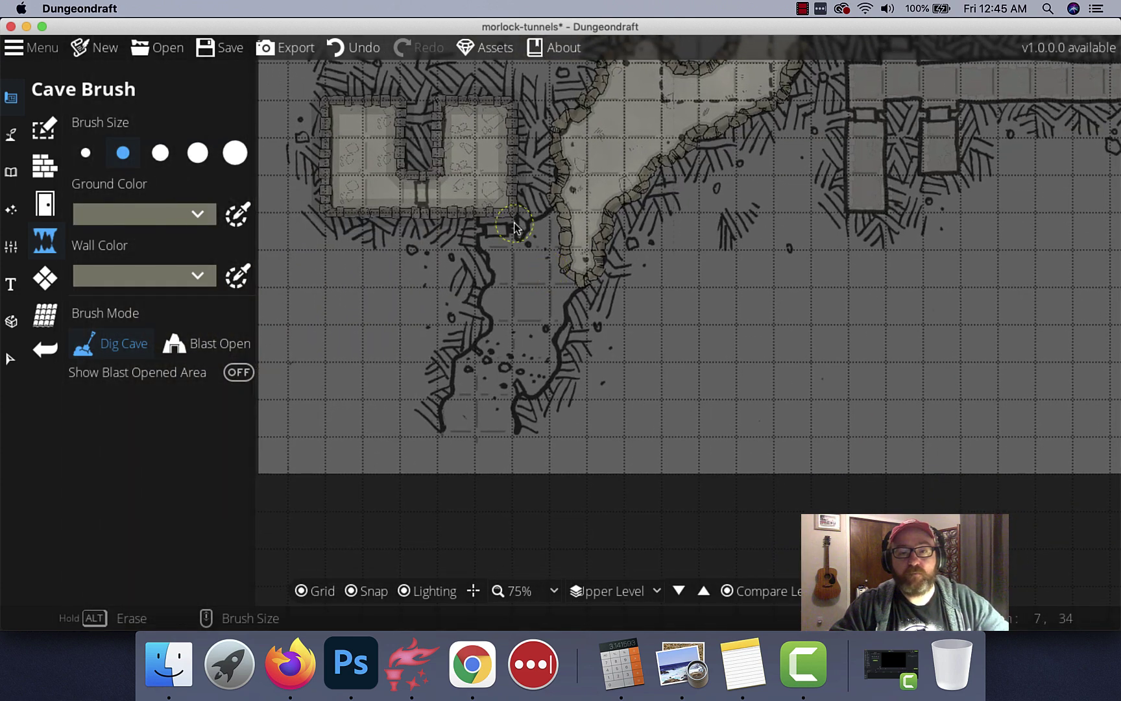
mouse_move(493, 211)
mouse_down()
mouse_move(510, 259)
mouse_move(524, 259)
mouse_move(558, 222)
mouse_move(566, 248)
mouse_move(533, 345)
mouse_move(500, 391)
mouse_move(495, 457)
mouse_move(471, 462)
mouse_move(461, 418)
mouse_move(514, 310)
mouse_move(500, 295)
mouse_move(513, 300)
mouse_move(561, 262)
mouse_move(548, 240)
mouse_up()
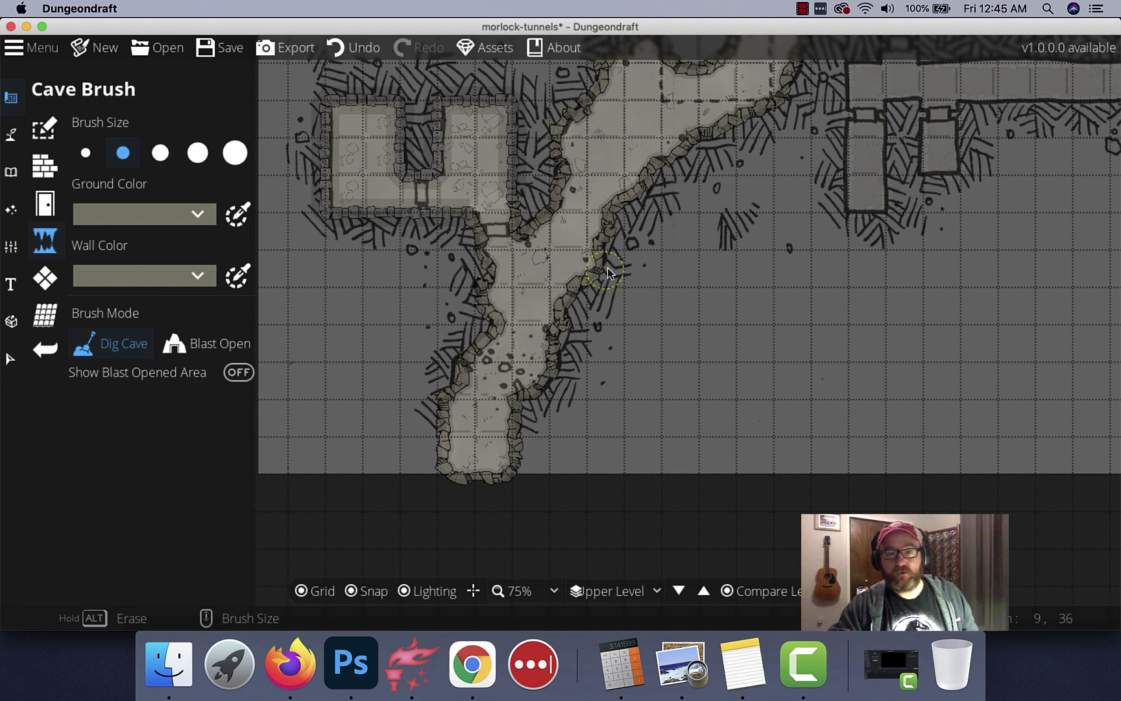
Check the full extent of the dug tunnels and save the map
scroll(604, 276, down, 5)
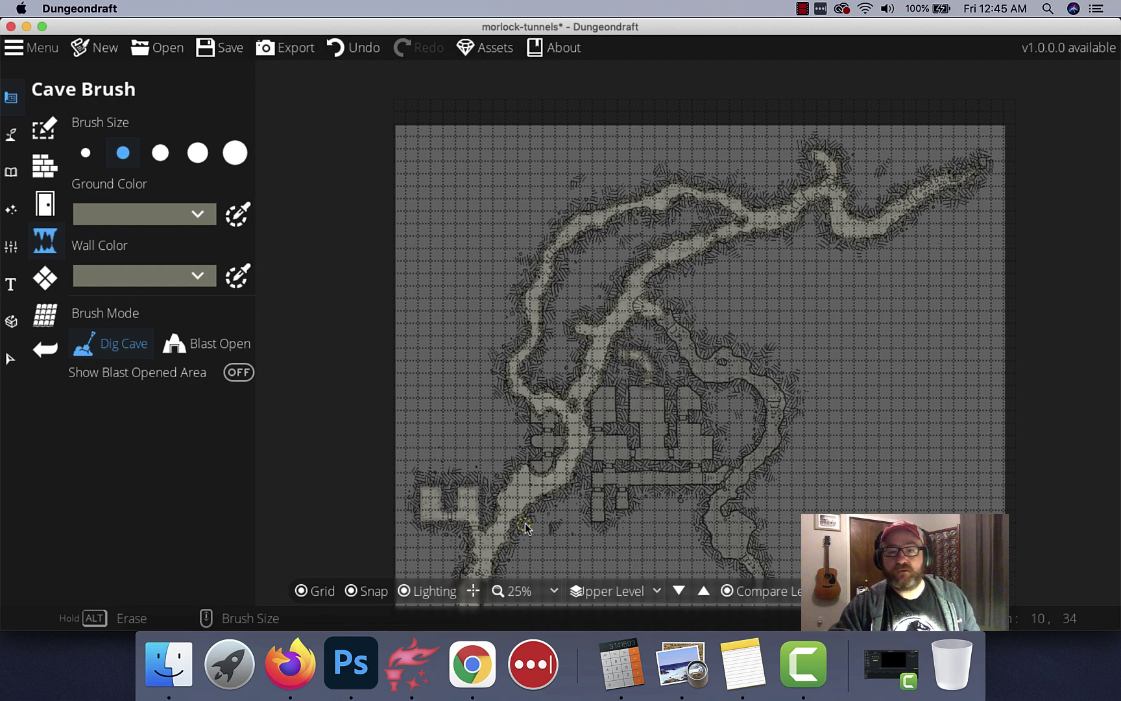
drag(525, 527, 581, 369)
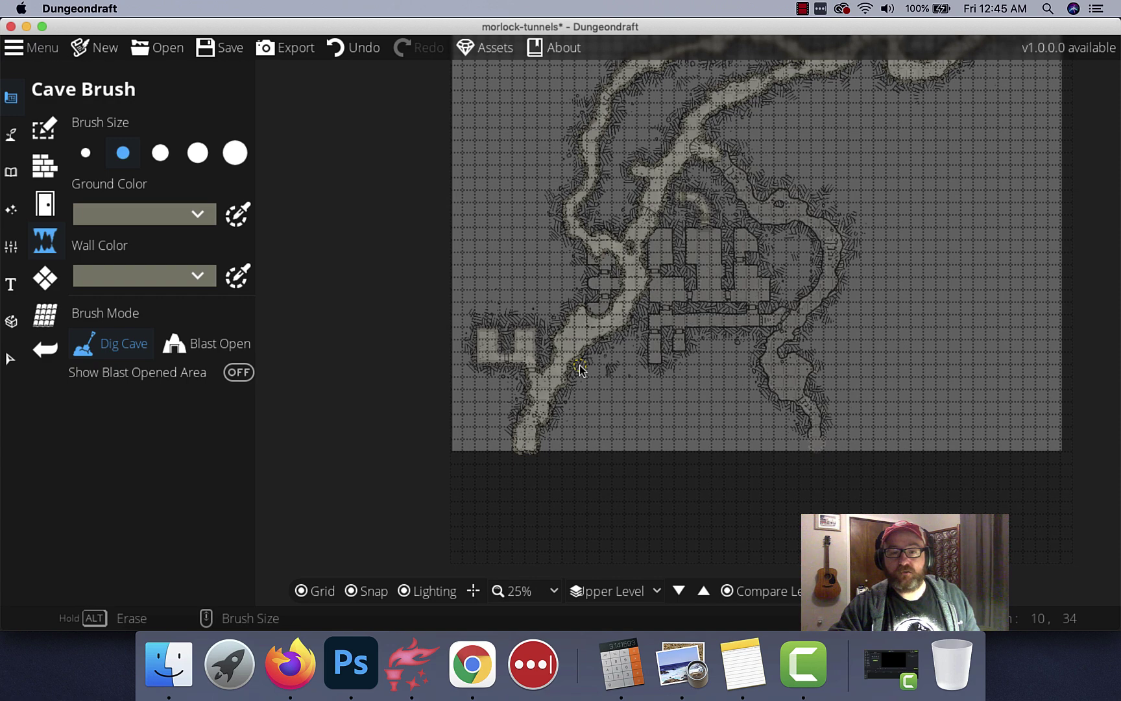
drag(639, 268, 494, 433)
mouse_move(622, 299)
mouse_down()
mouse_move(643, 273)
mouse_move(555, 351)
mouse_move(728, 155)
mouse_up()
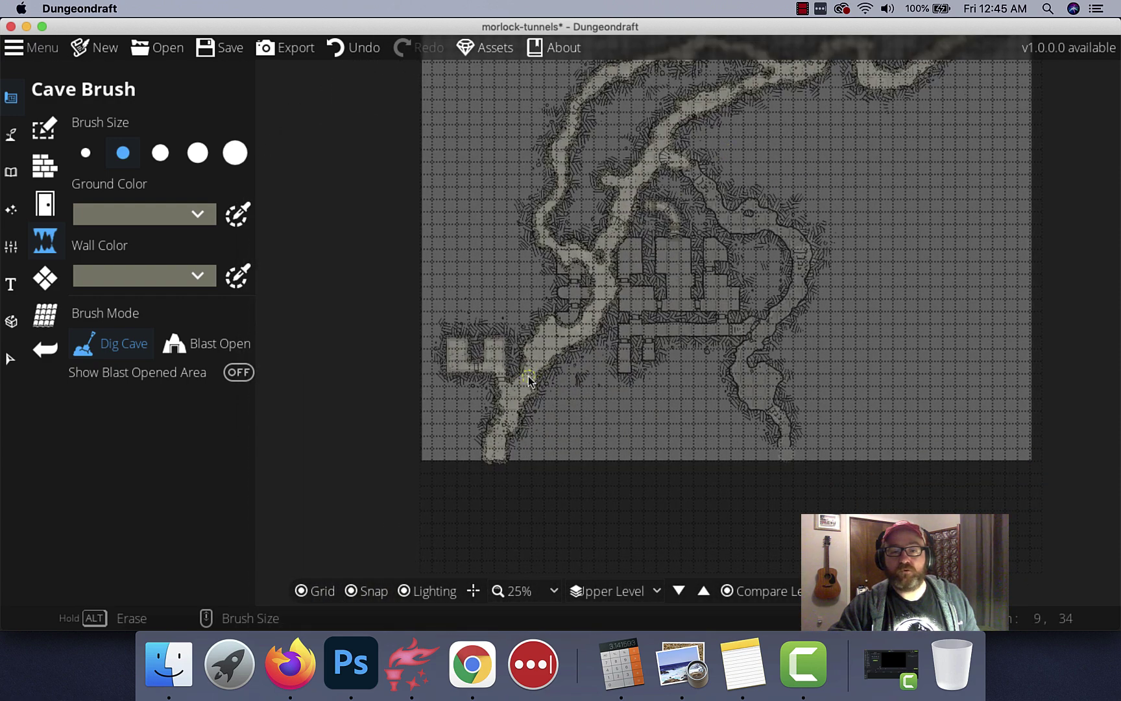
scroll(528, 376, up, 5)
key(super+s)
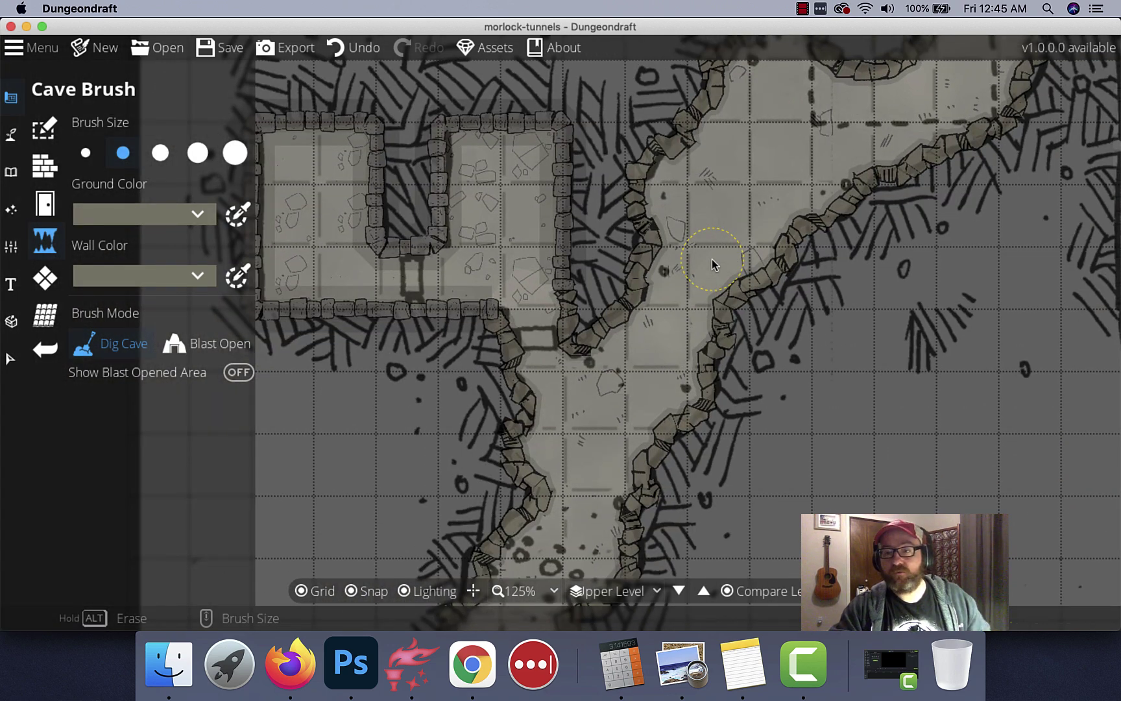
Try to close the small rooms' southern opening with an unsnapped wall along the cave edge, and undo it
click(47, 174)
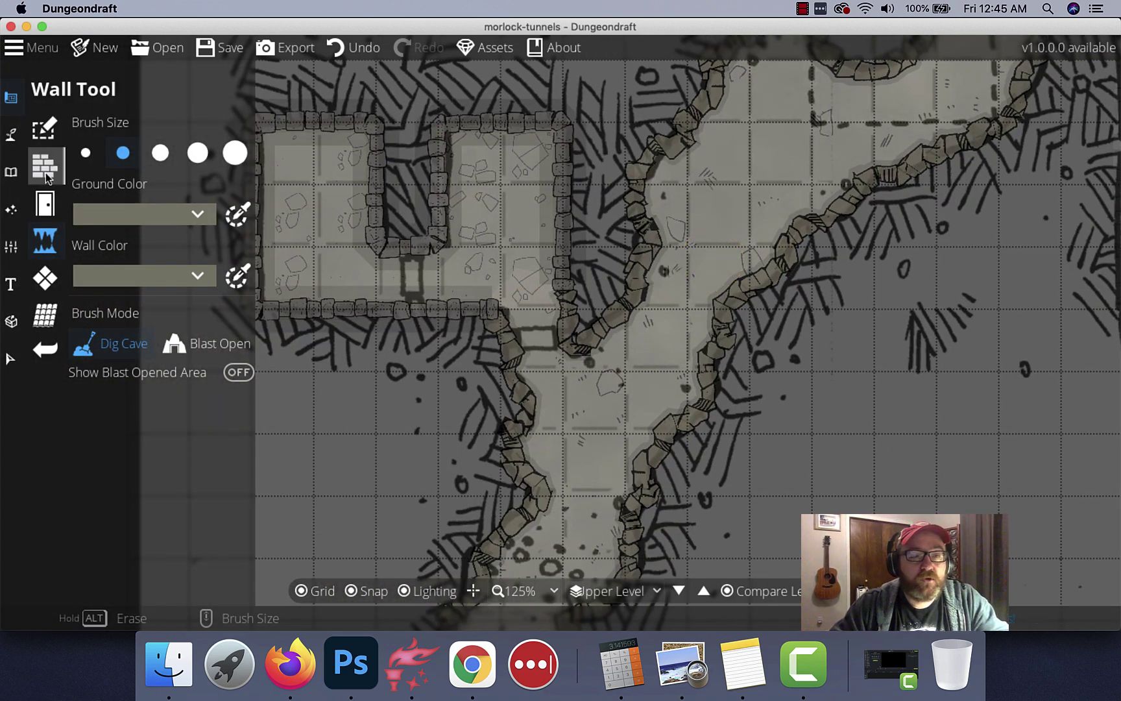
click(563, 371)
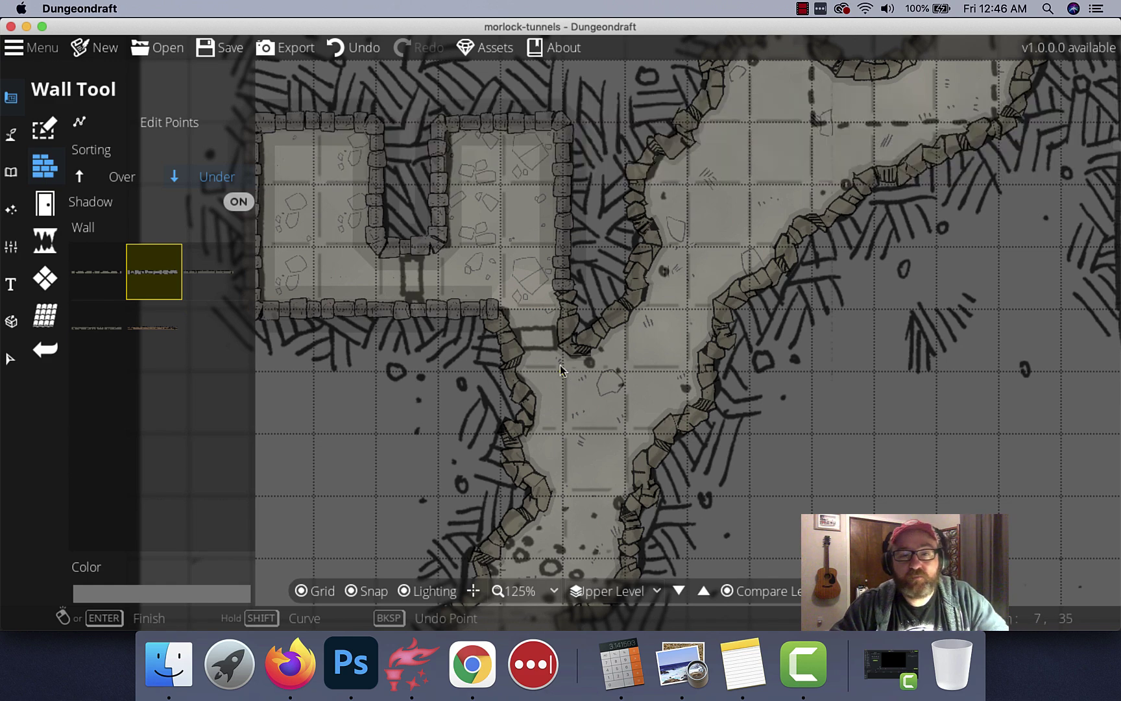
scroll(563, 372, up, 3)
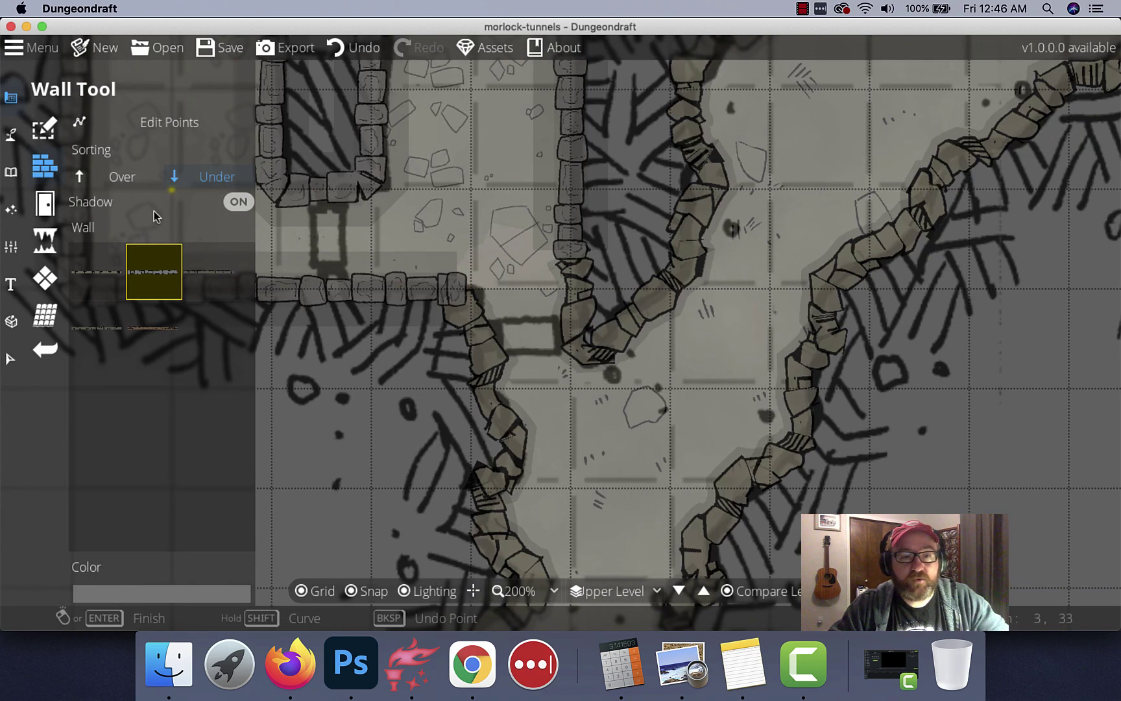
click(352, 591)
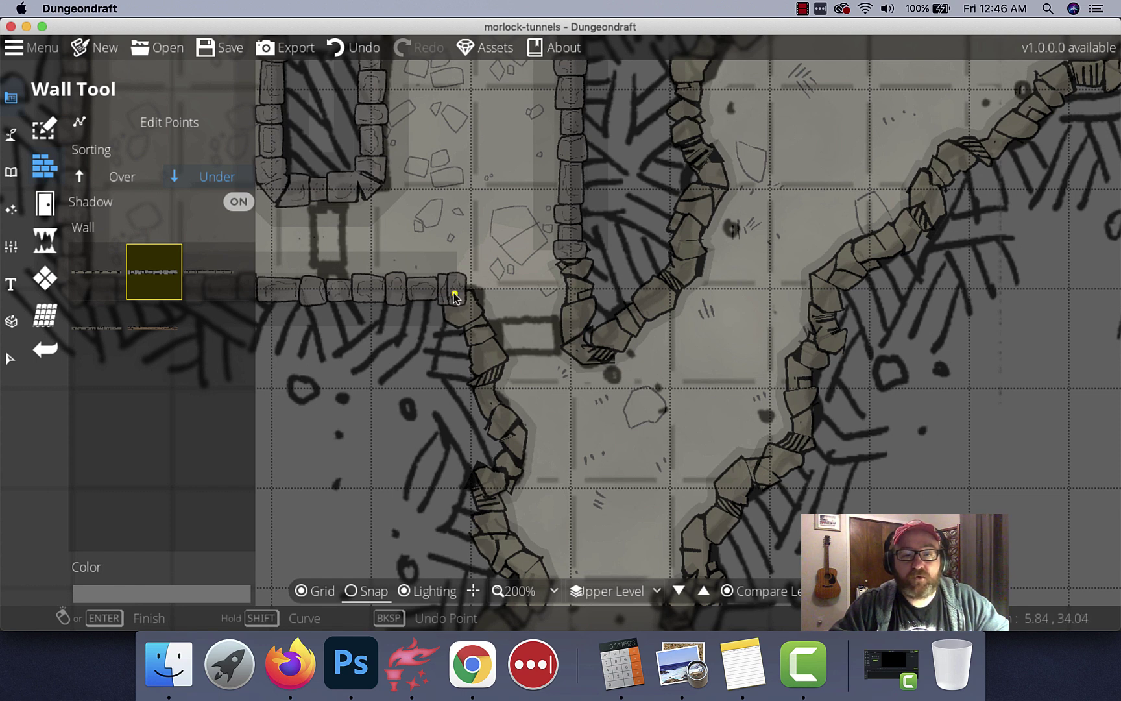
click(400, 289)
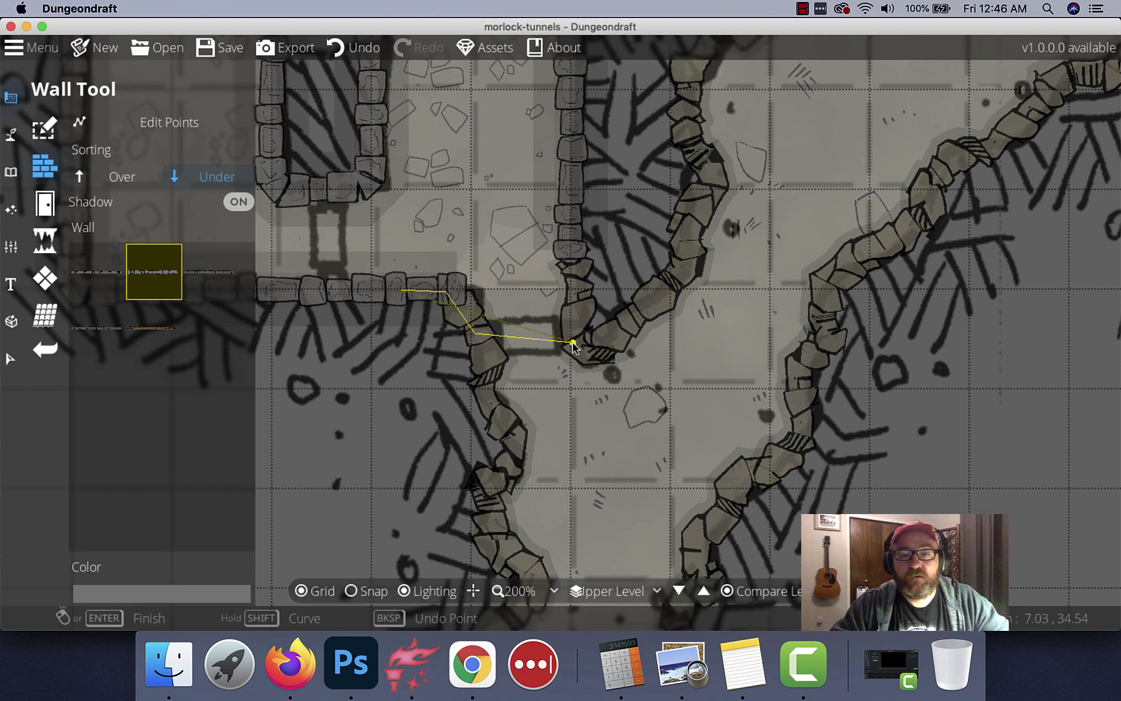
click(614, 338)
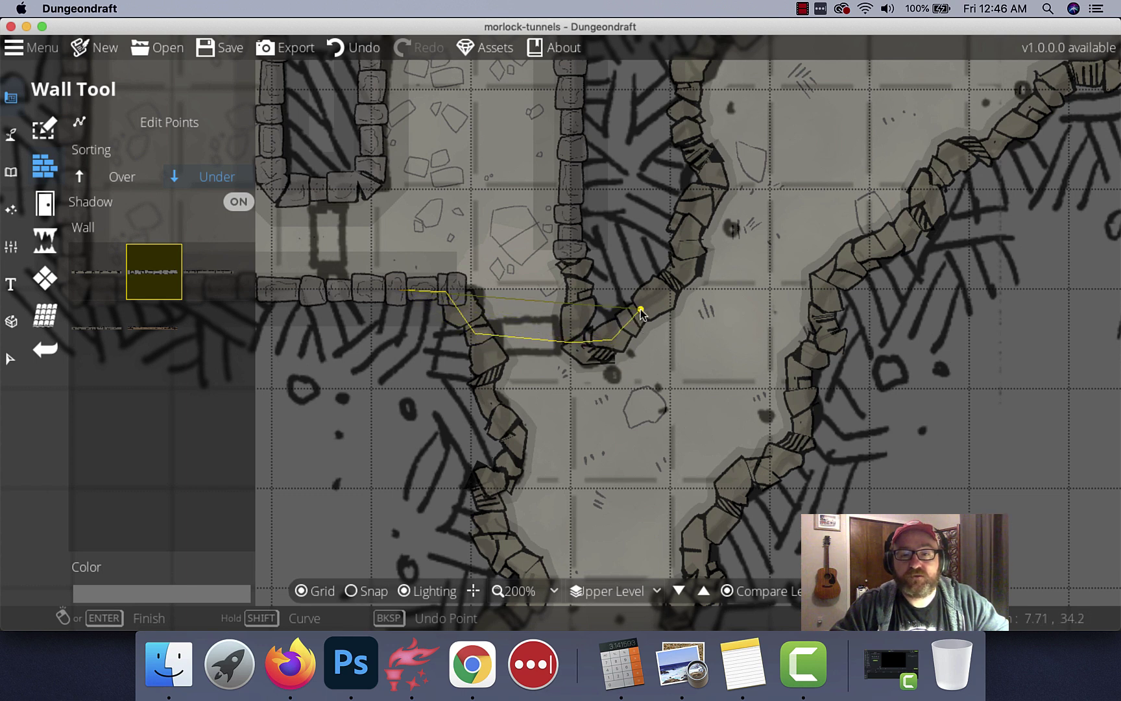
double_click(672, 287)
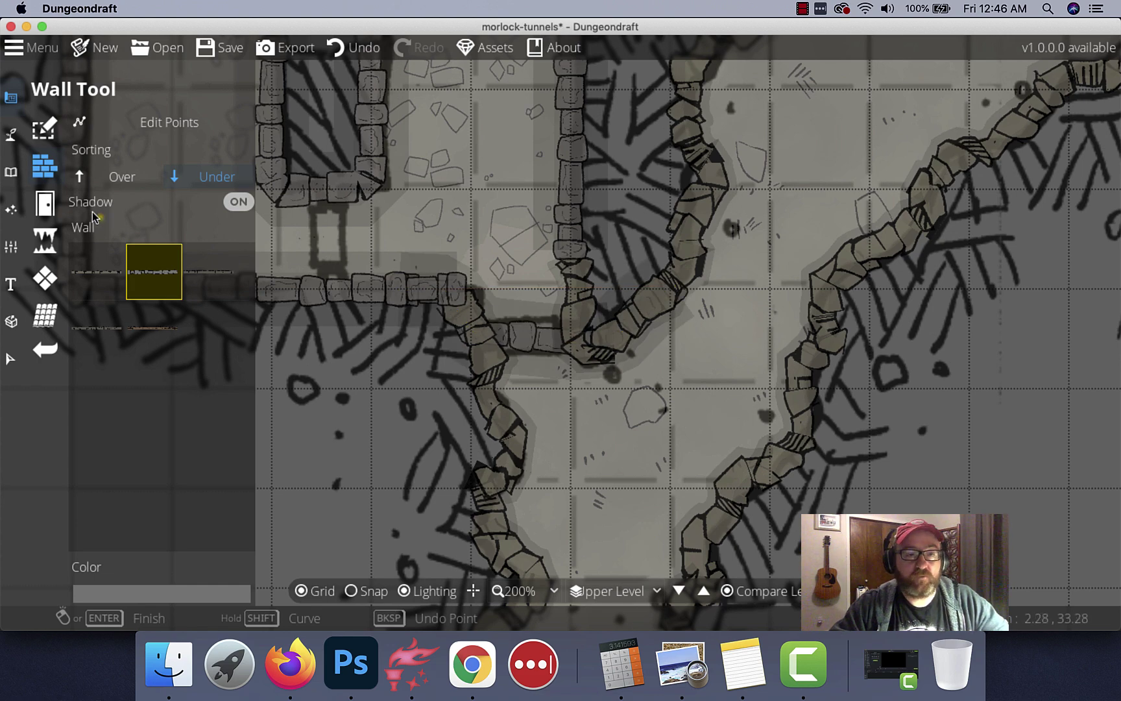
click(46, 206)
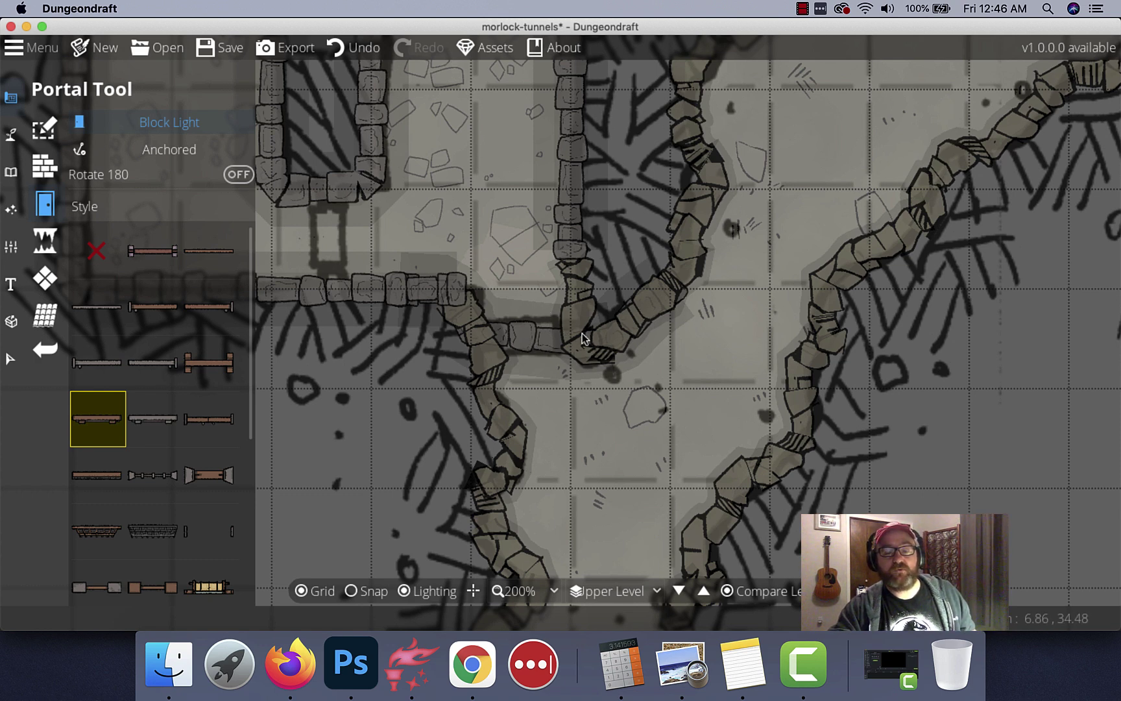
key(super+z)
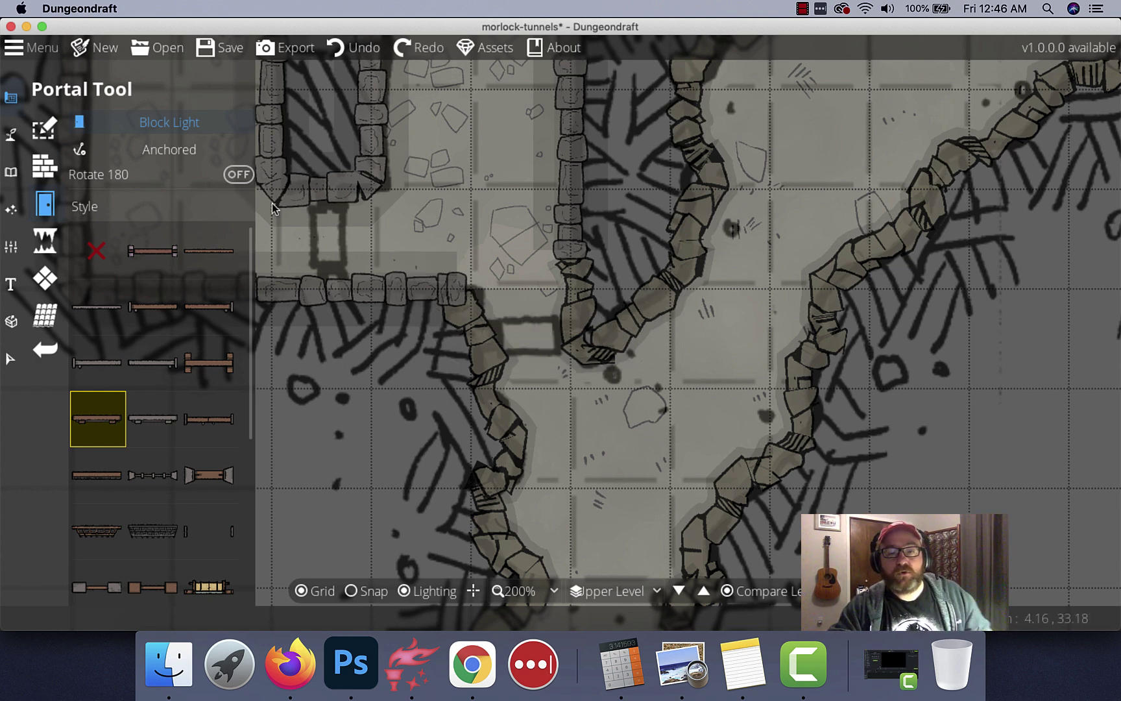
Draw a grid-snapped stone wall across the eastern small room's southern opening and up its east side
click(45, 167)
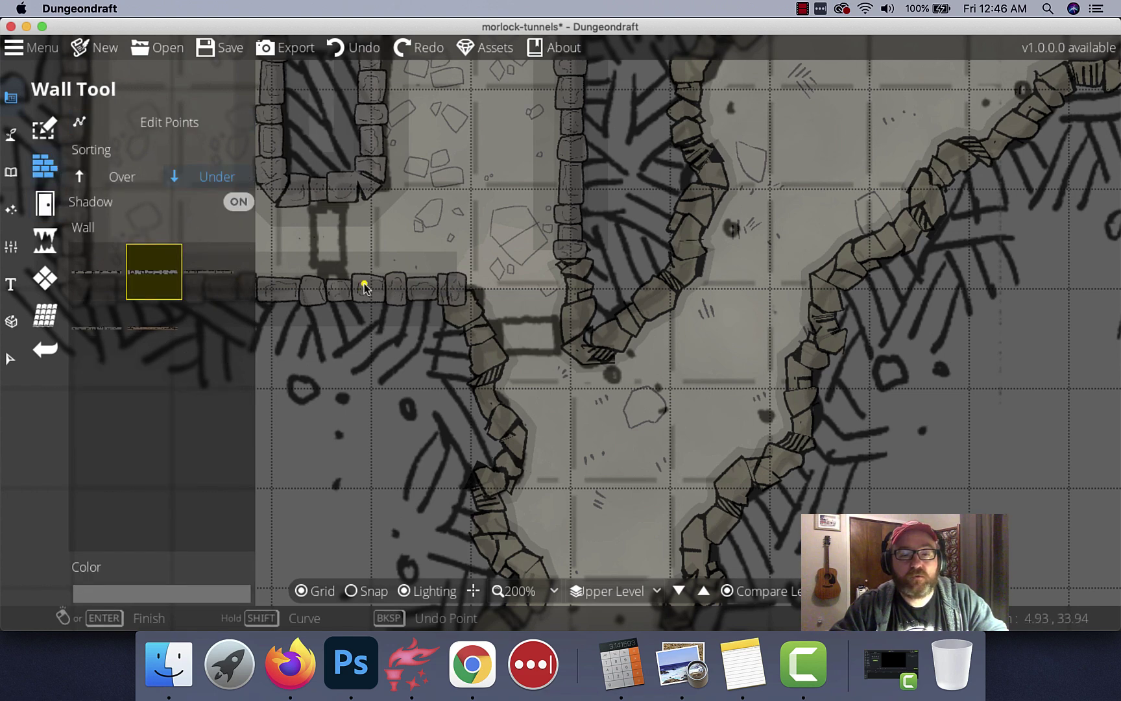
click(358, 589)
click(392, 296)
click(571, 288)
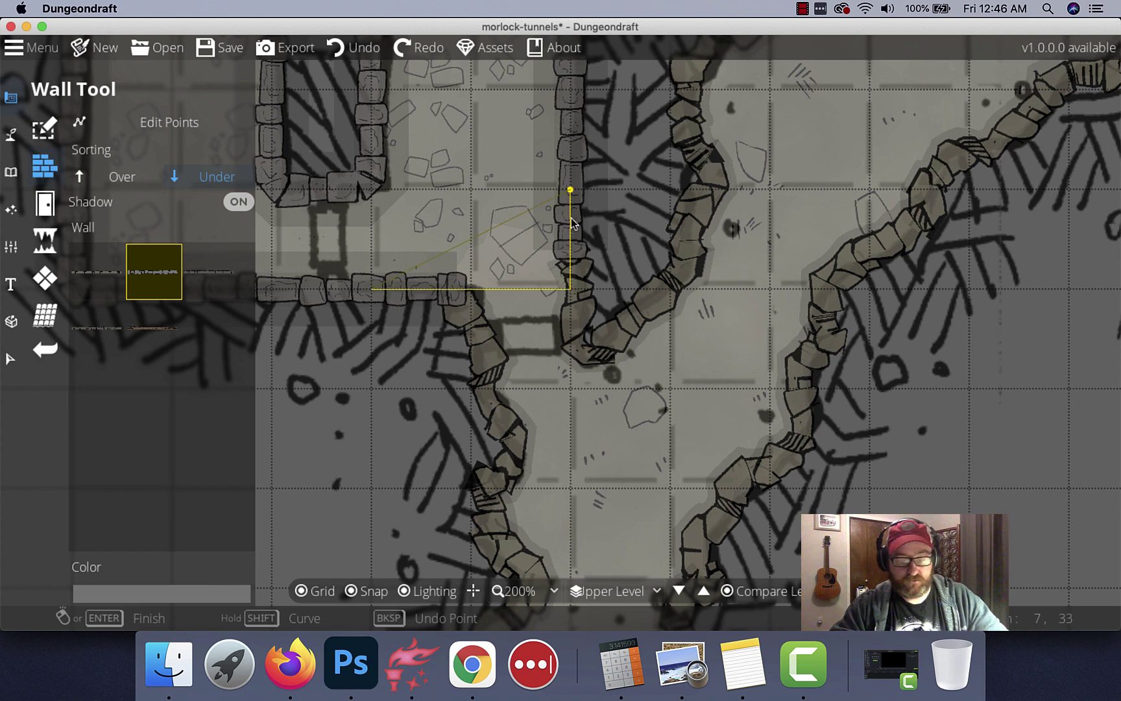
right_click(571, 223)
Place a wooden door in the new wall at the eastern small room's southern opening
click(10, 209)
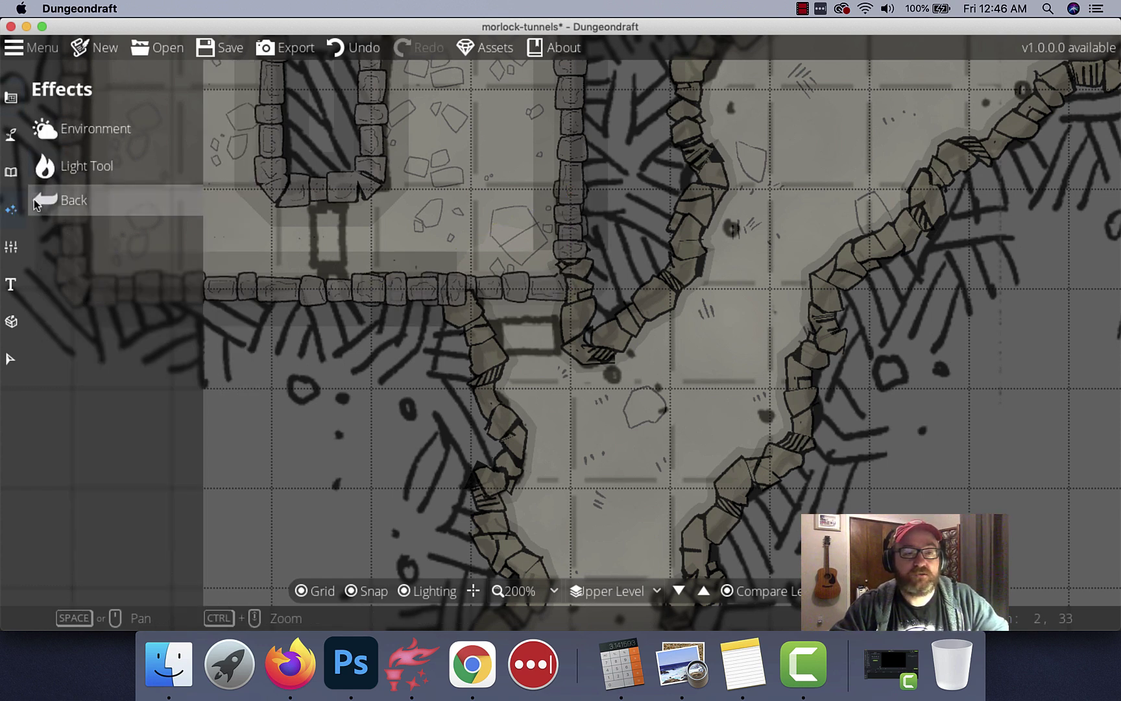
click(11, 170)
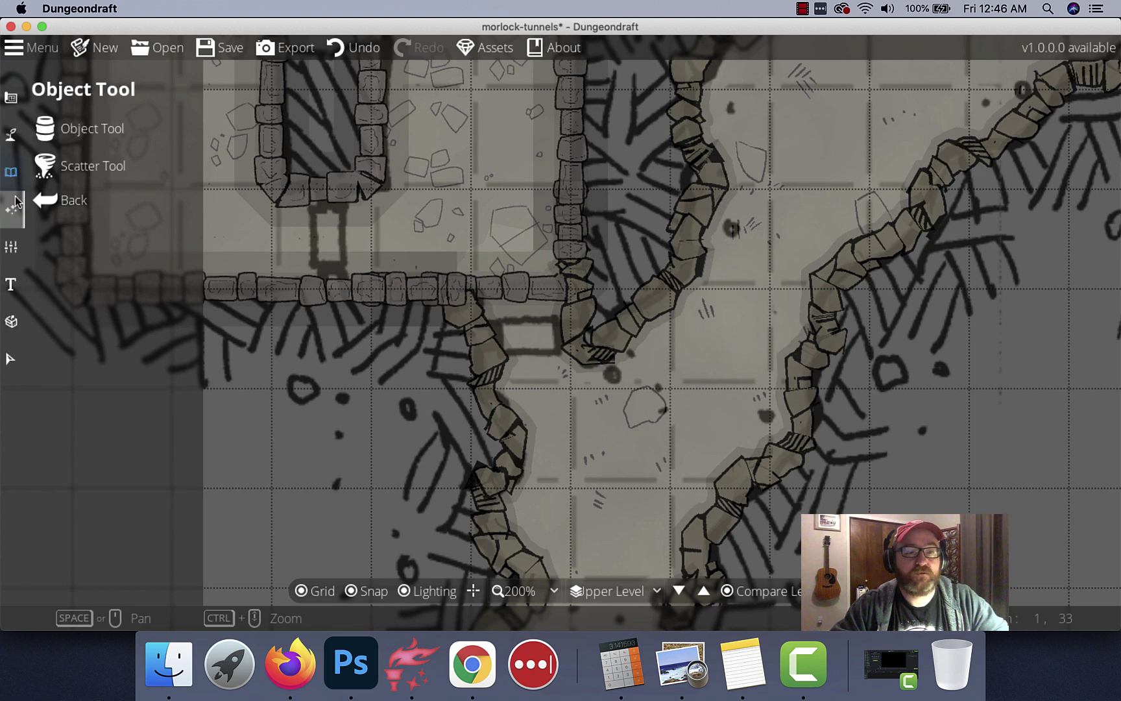
click(10, 99)
click(90, 203)
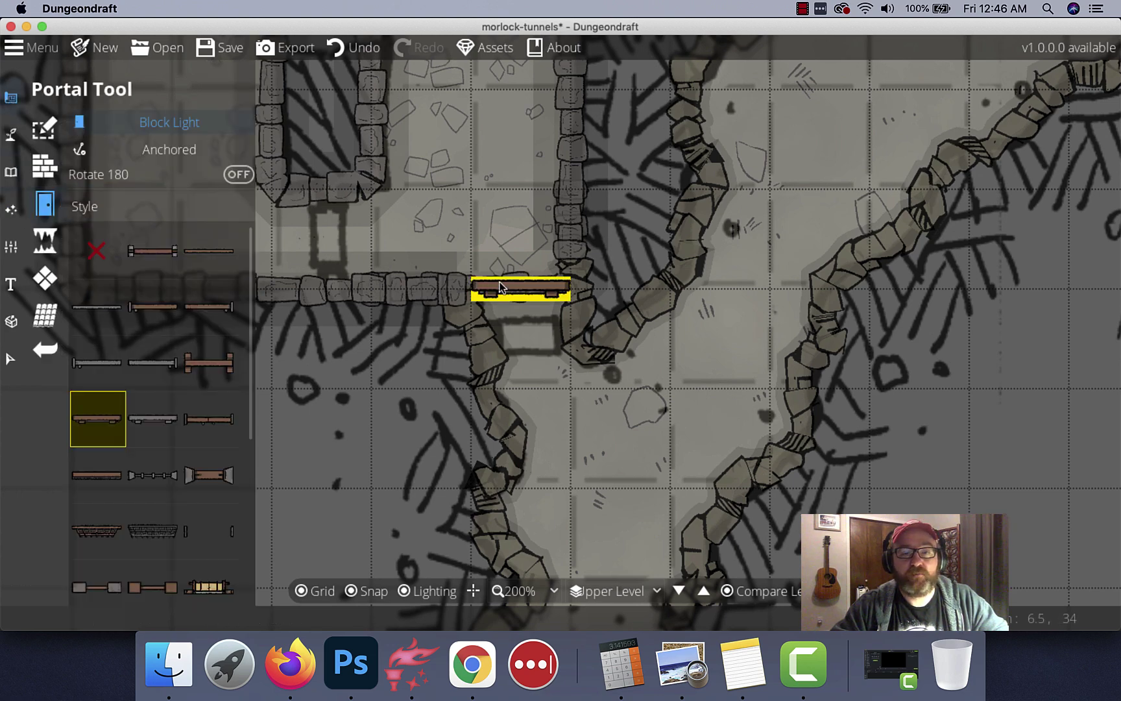
click(508, 286)
Draw a wall across the gap between the two small rooms and place the wooden door in it, rotated 180
scroll(505, 325, up, 5)
scroll(505, 324, right, 3)
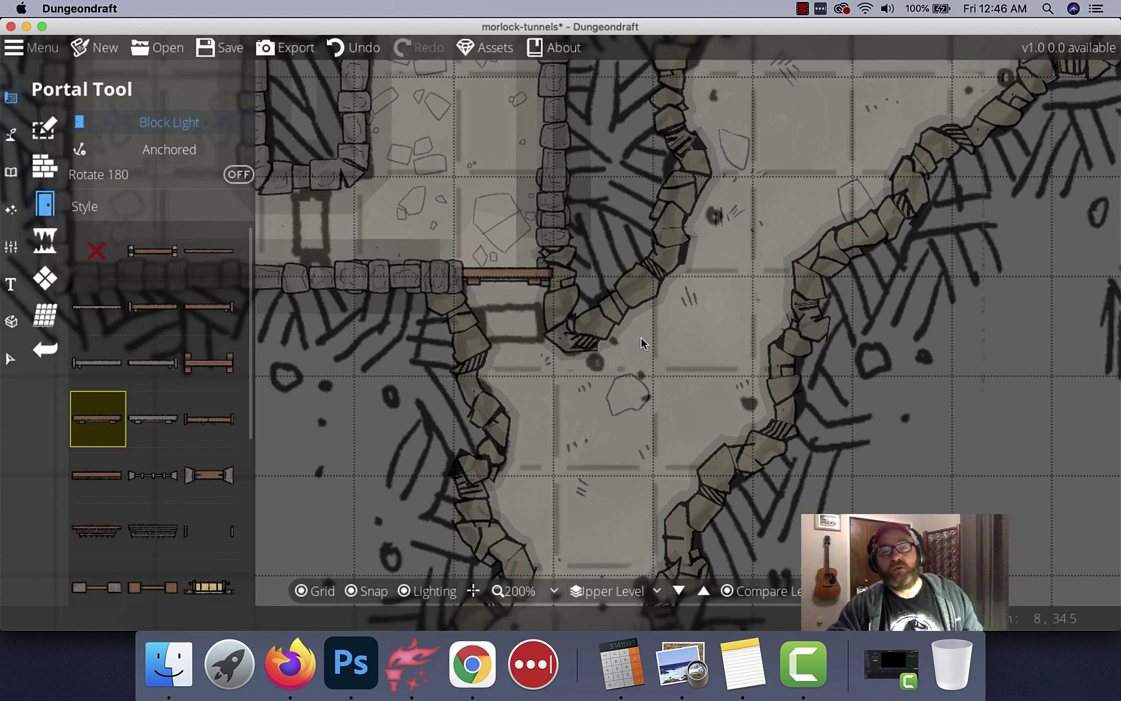
scroll(508, 364, left, 5)
scroll(508, 363, up, 1)
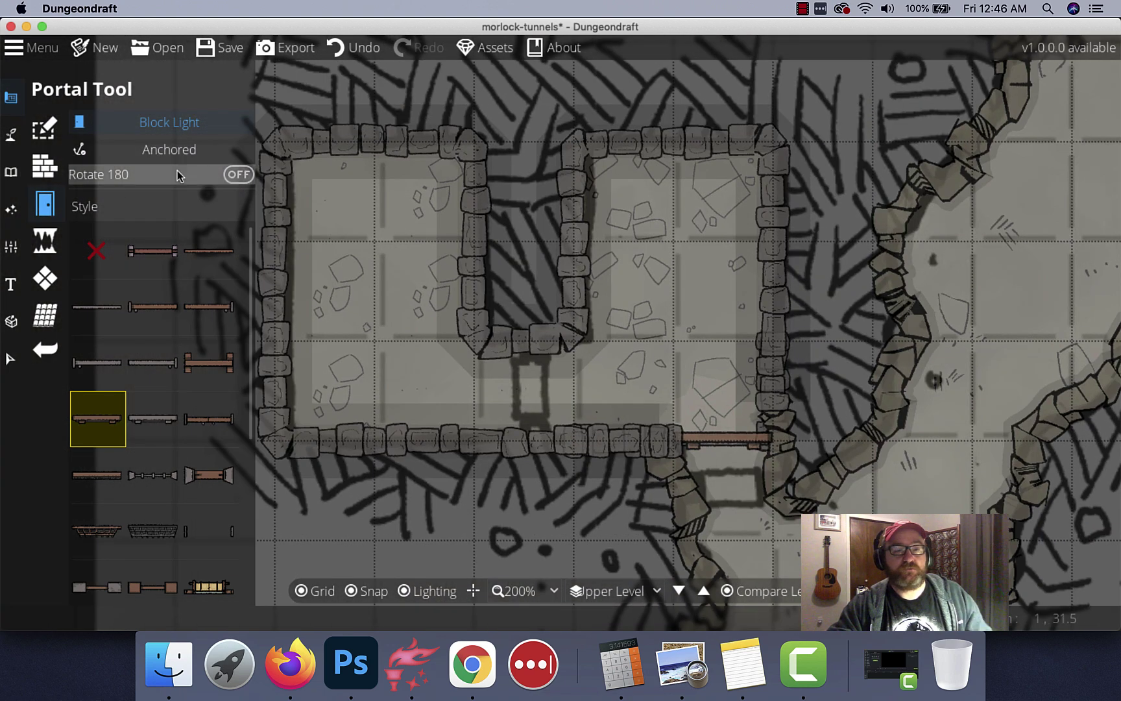
click(45, 166)
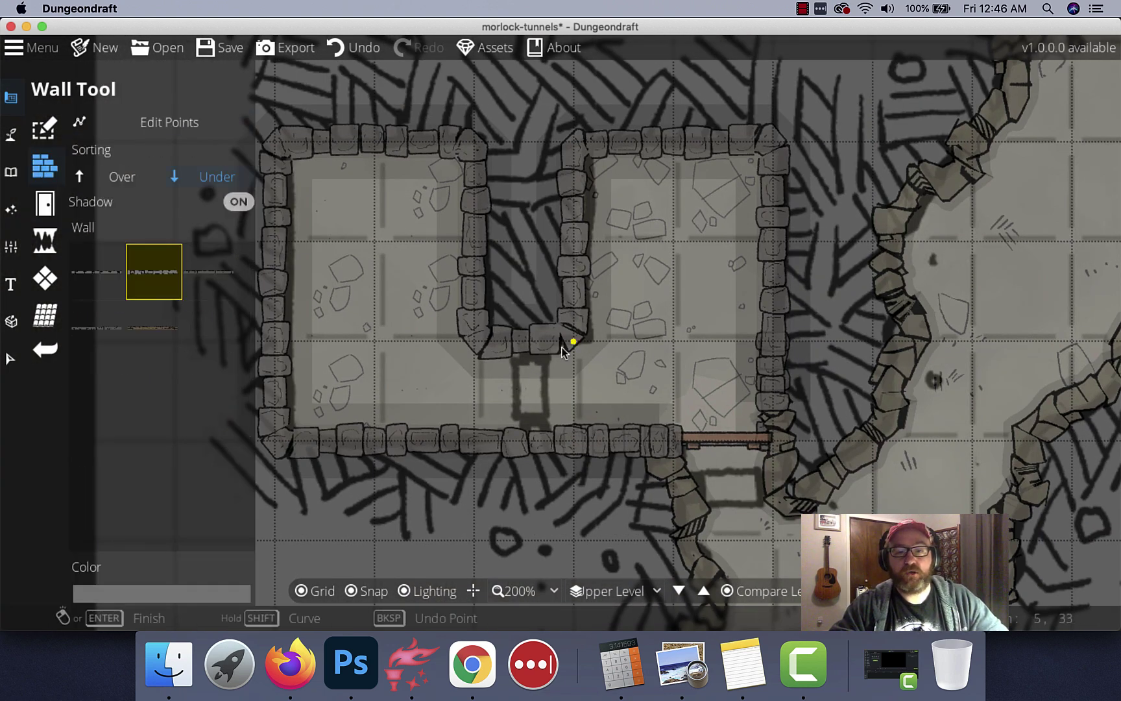
click(571, 436)
click(45, 203)
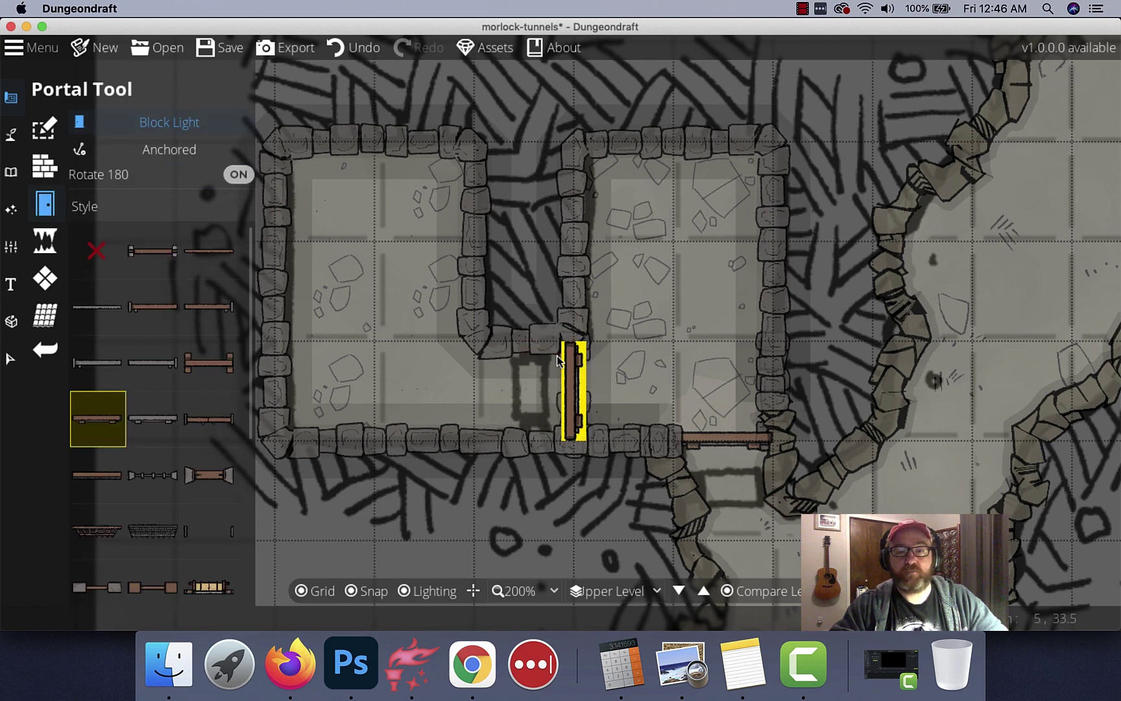
click(597, 375)
Save the map with the two small rooms' doors in place
scroll(790, 240, down, 8)
scroll(634, 411, down, 3)
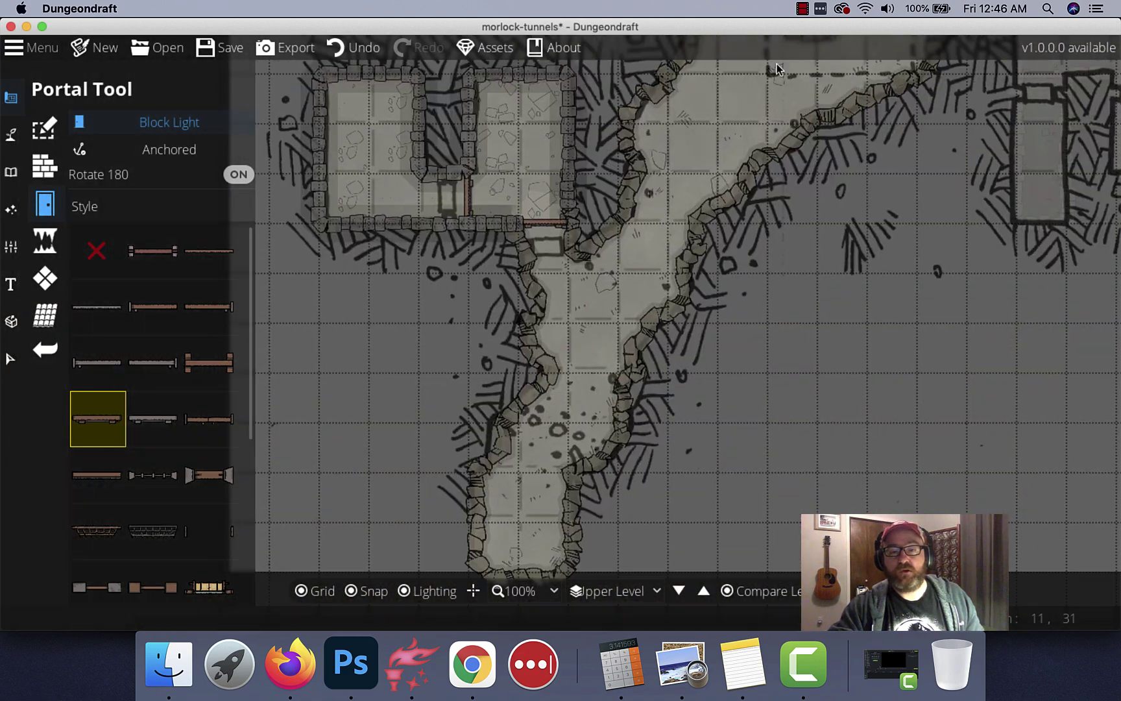
drag(777, 68, 787, 105)
key(super+s)
Draw an unsnapped stone wall along the northern side passage's west edge, across its mouth and down the tunnel's east wall
drag(805, 82, 508, 441)
drag(685, 155, 520, 425)
drag(656, 183, 508, 431)
drag(674, 209, 508, 419)
drag(687, 147, 488, 380)
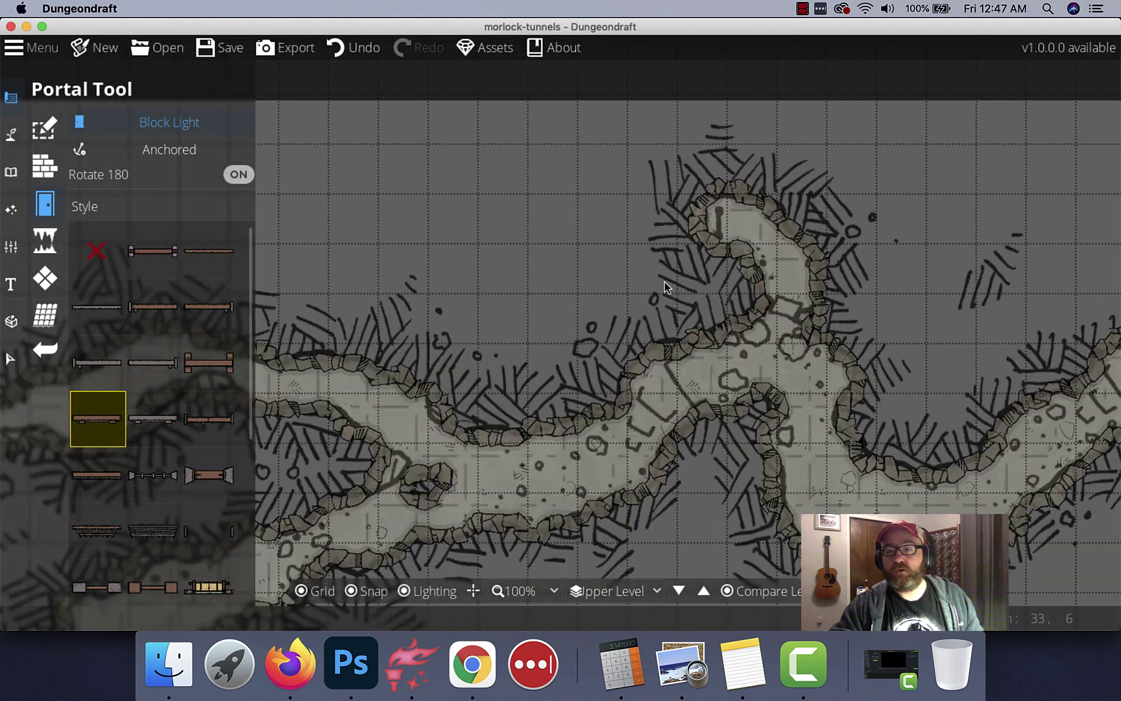
drag(664, 281, 397, 280)
scroll(523, 289, up, 3)
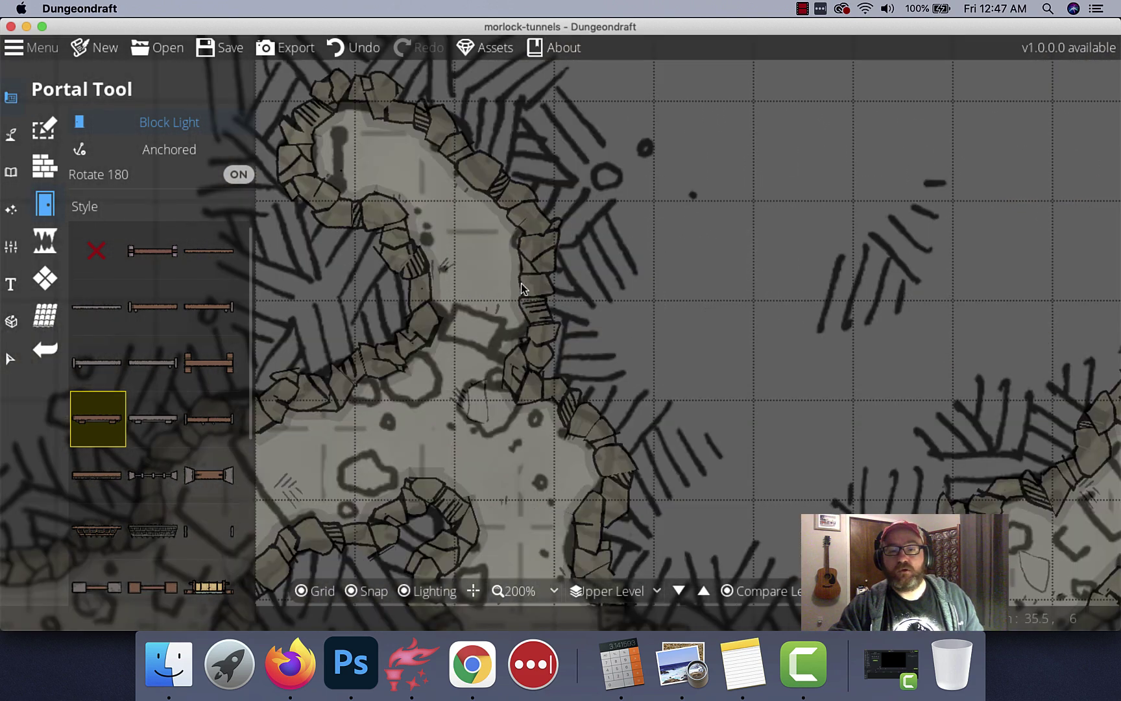
click(45, 167)
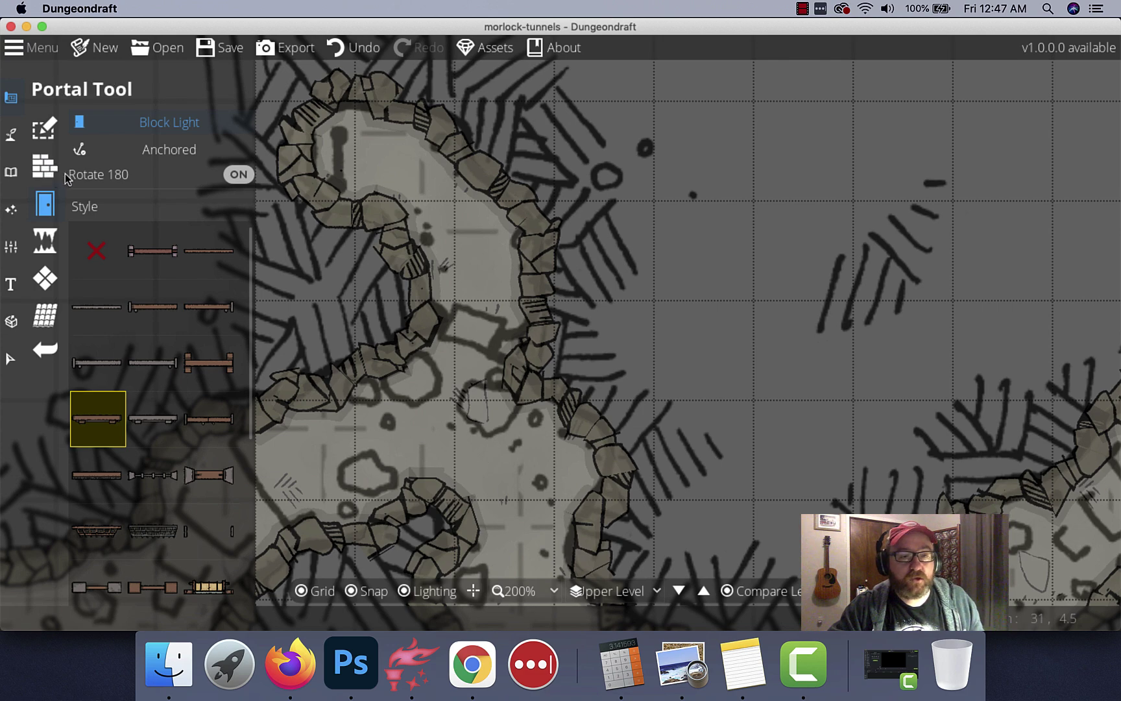
click(52, 178)
click(351, 591)
click(413, 271)
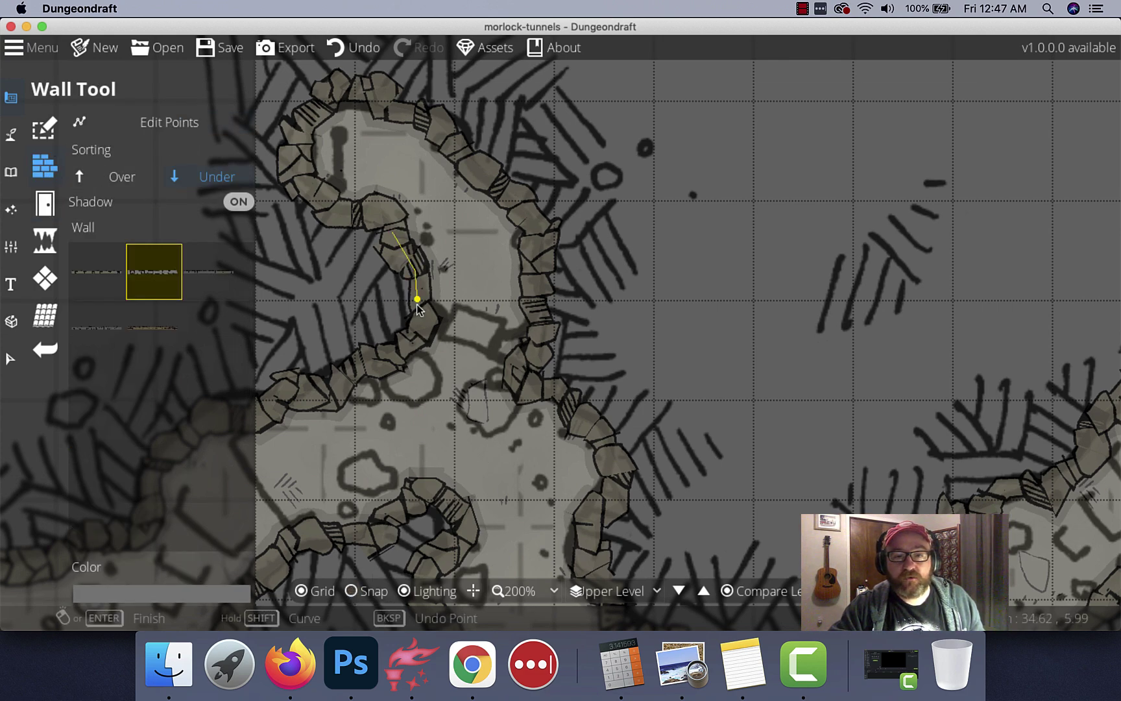
click(417, 320)
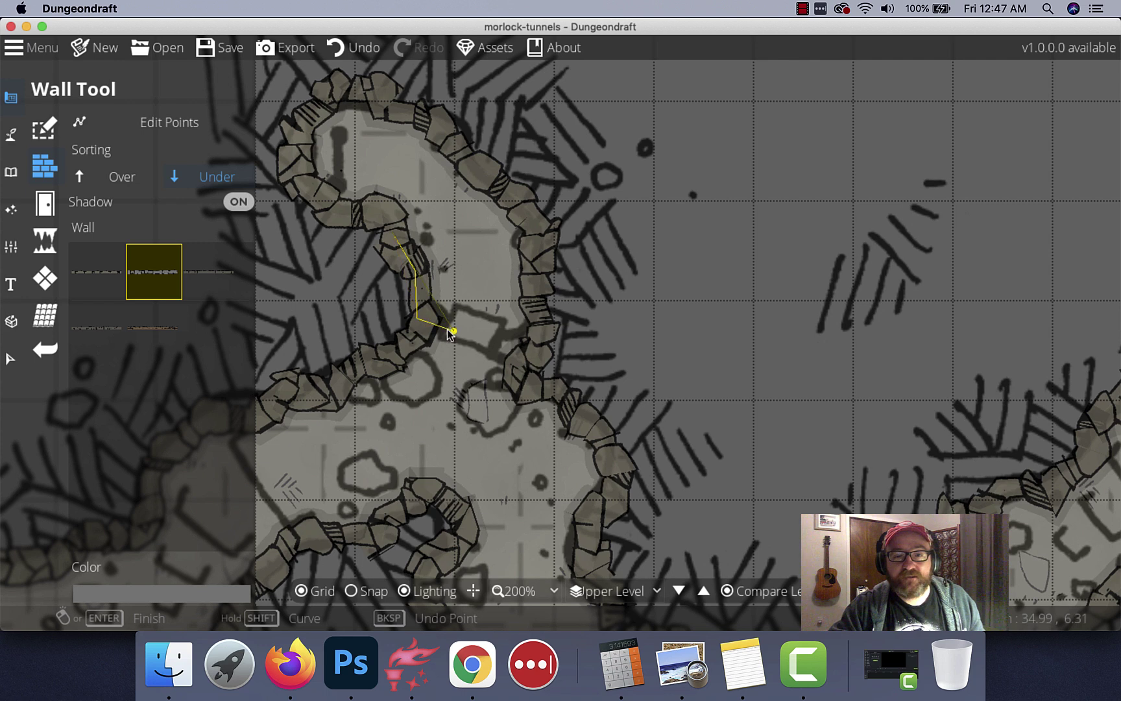
click(522, 384)
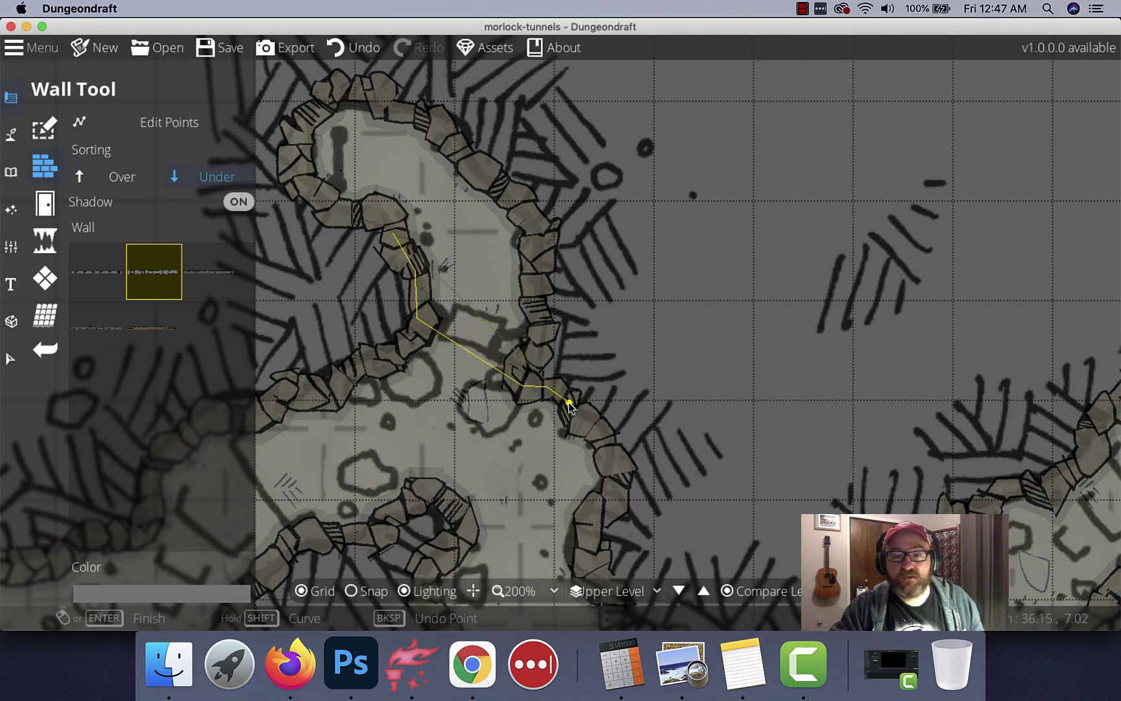
click(576, 424)
right_click(597, 432)
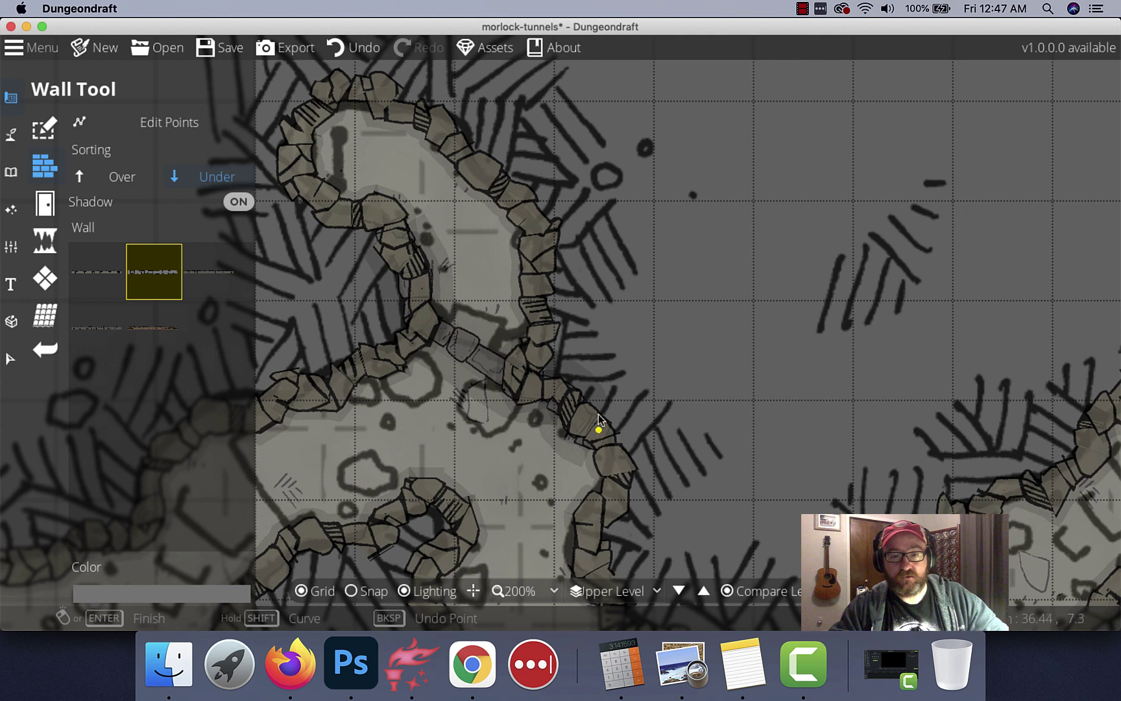
Place the wooden door in the new wall across the northern side passage's mouth and save the map
click(51, 211)
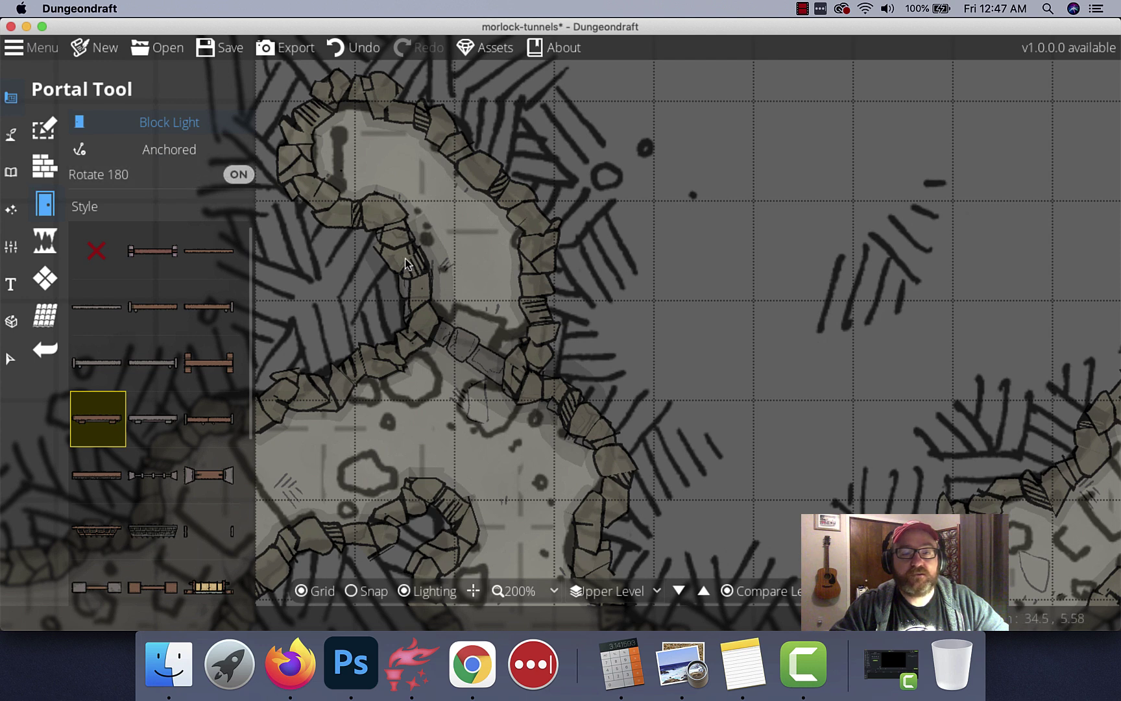
click(470, 354)
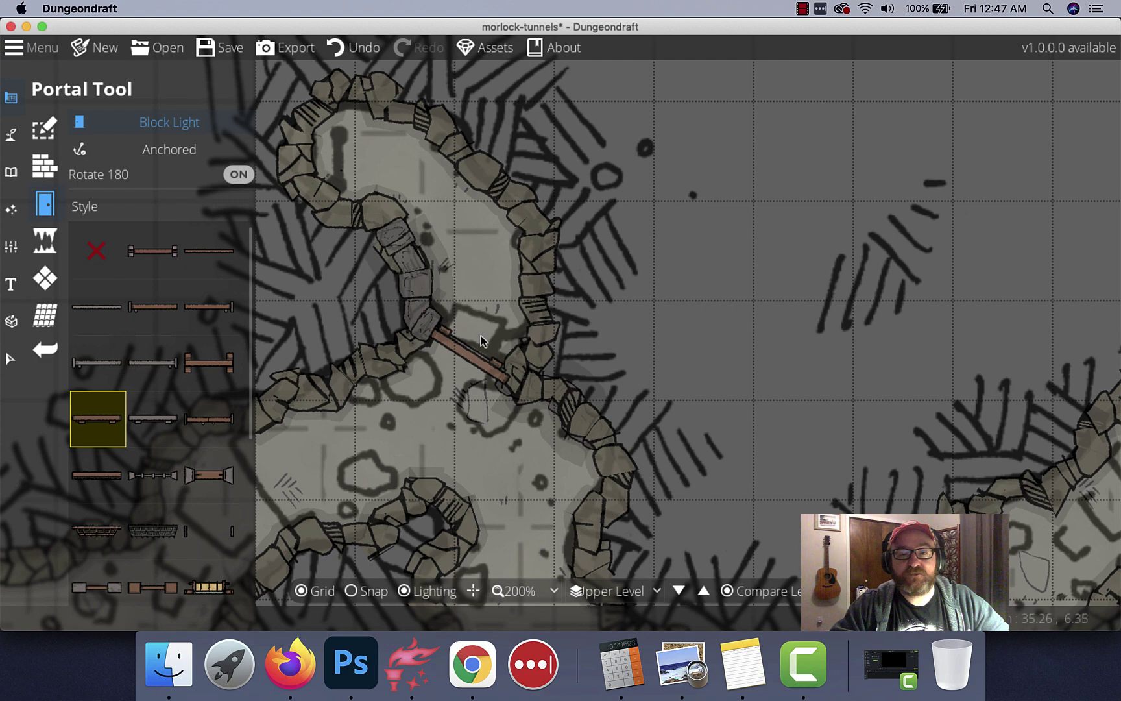
scroll(397, 359, down, 4)
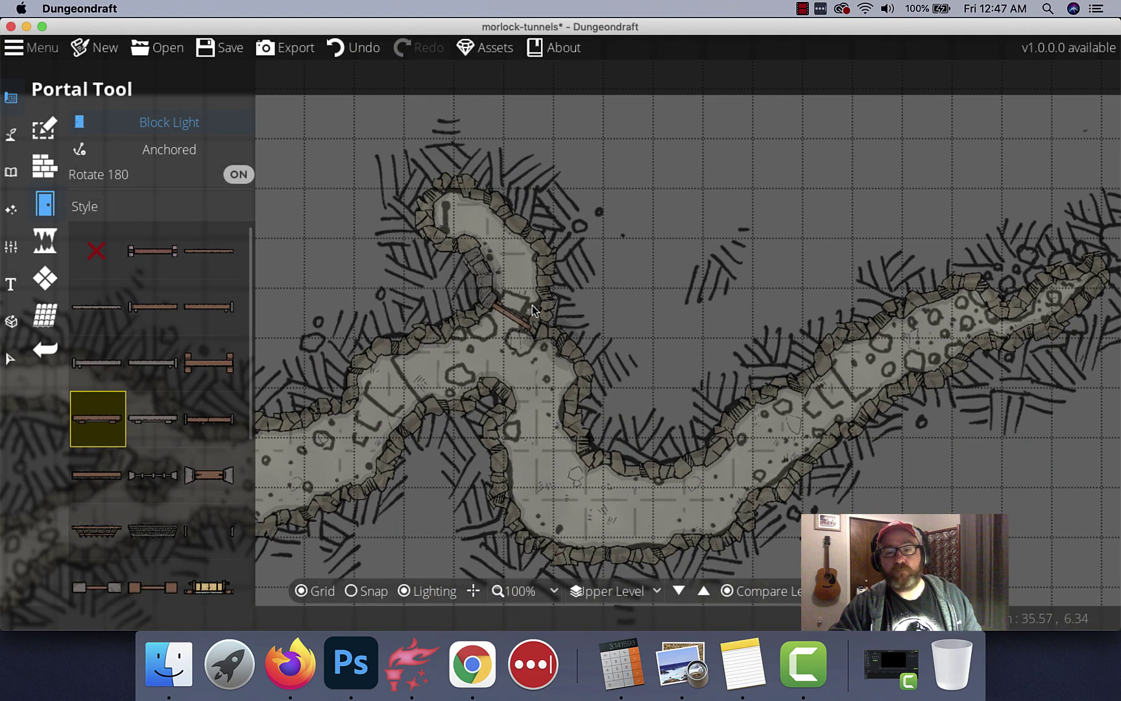
key(super+s)
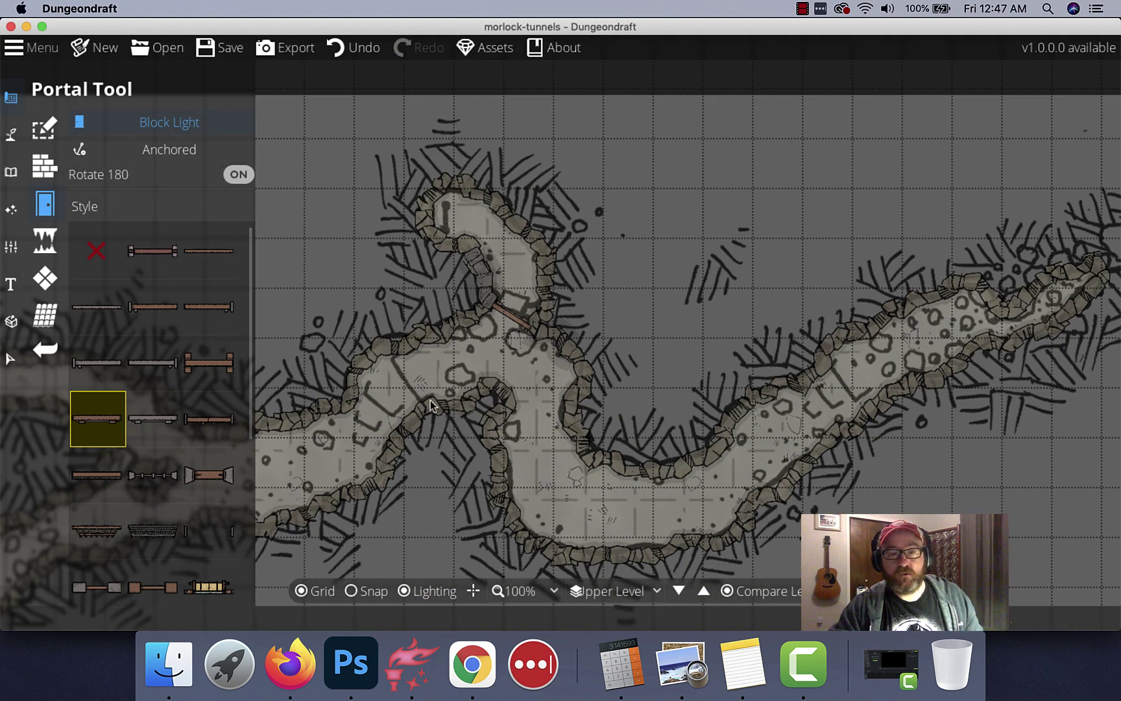
Search the full object library for "ladder" and choose the first wooden ladder for the northern side passage
click(11, 171)
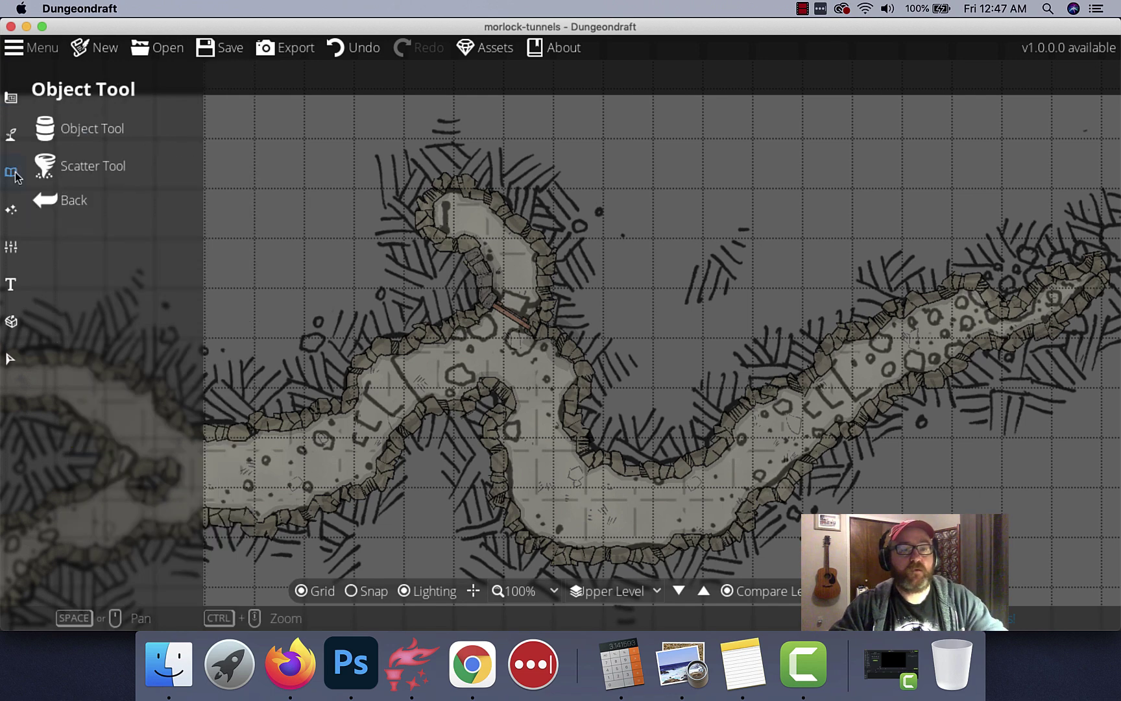
click(85, 120)
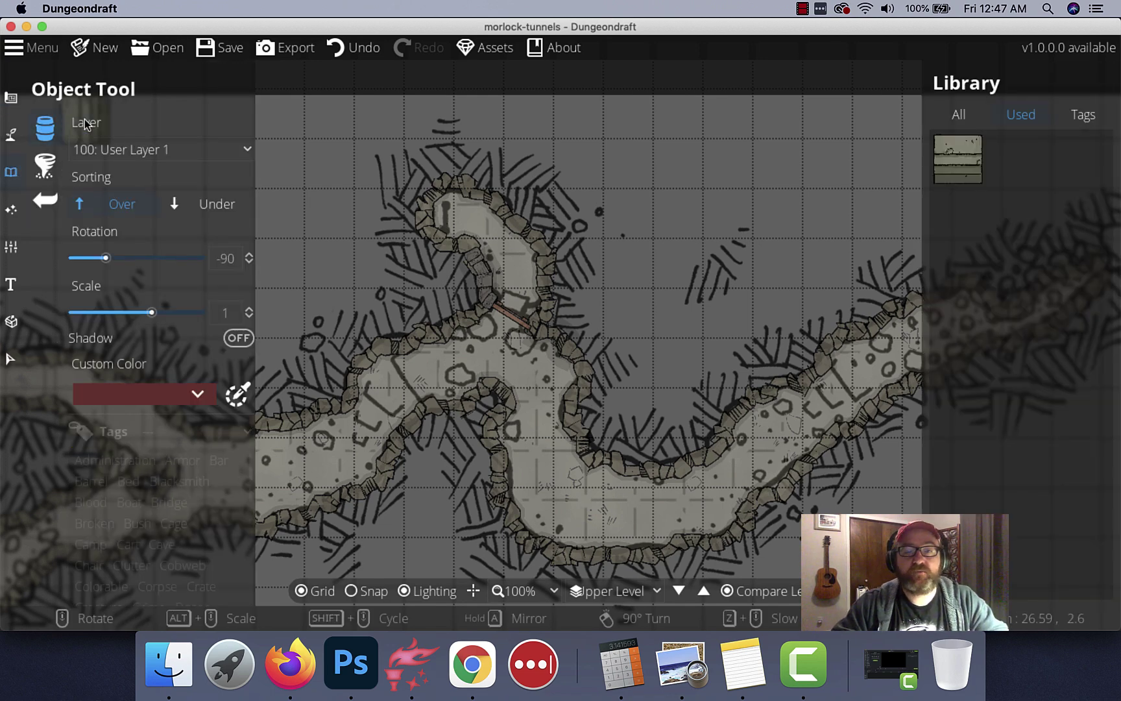
click(958, 114)
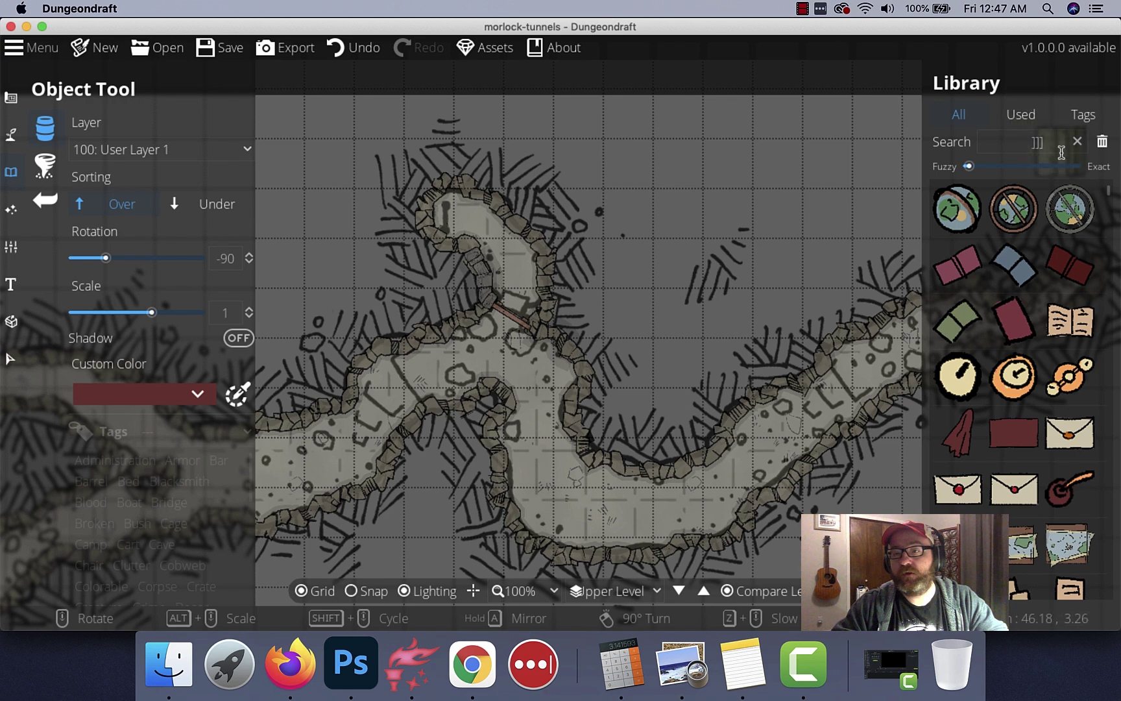
click(1037, 141)
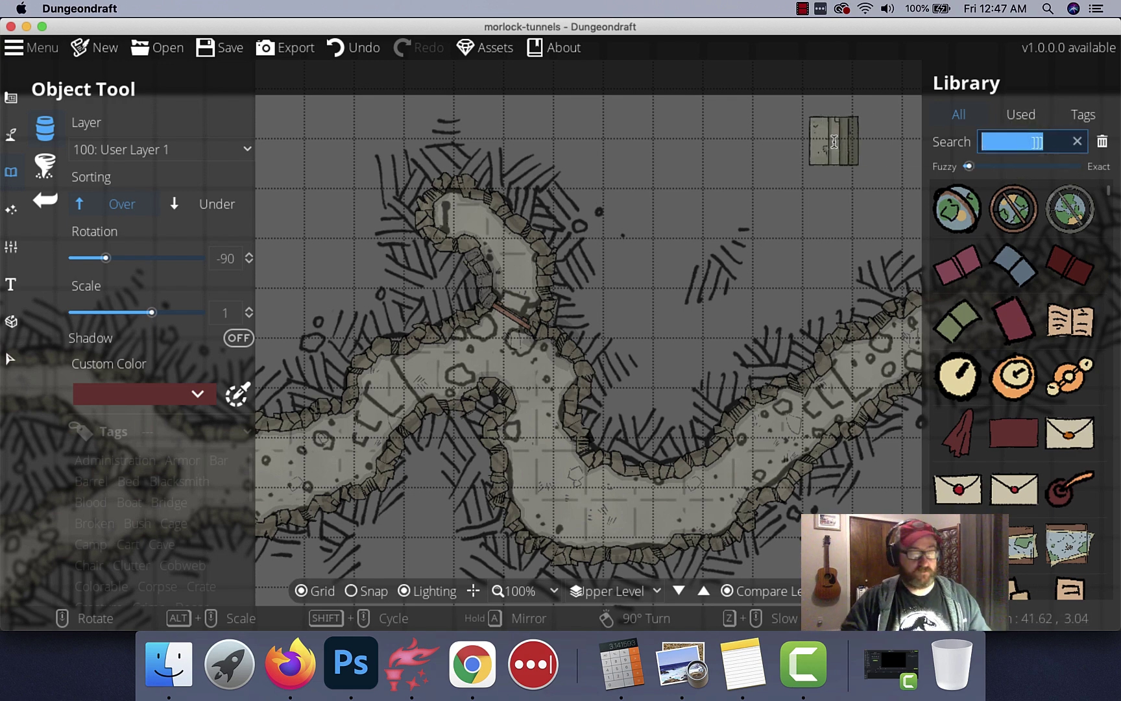
text(ladder)
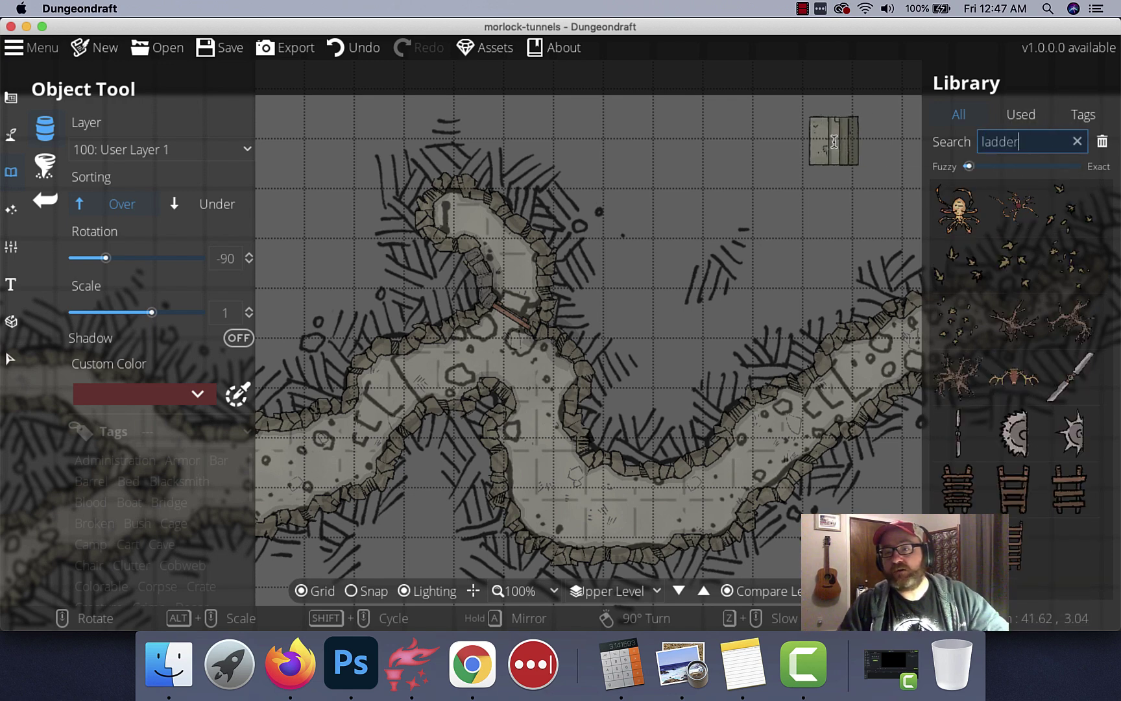
click(955, 498)
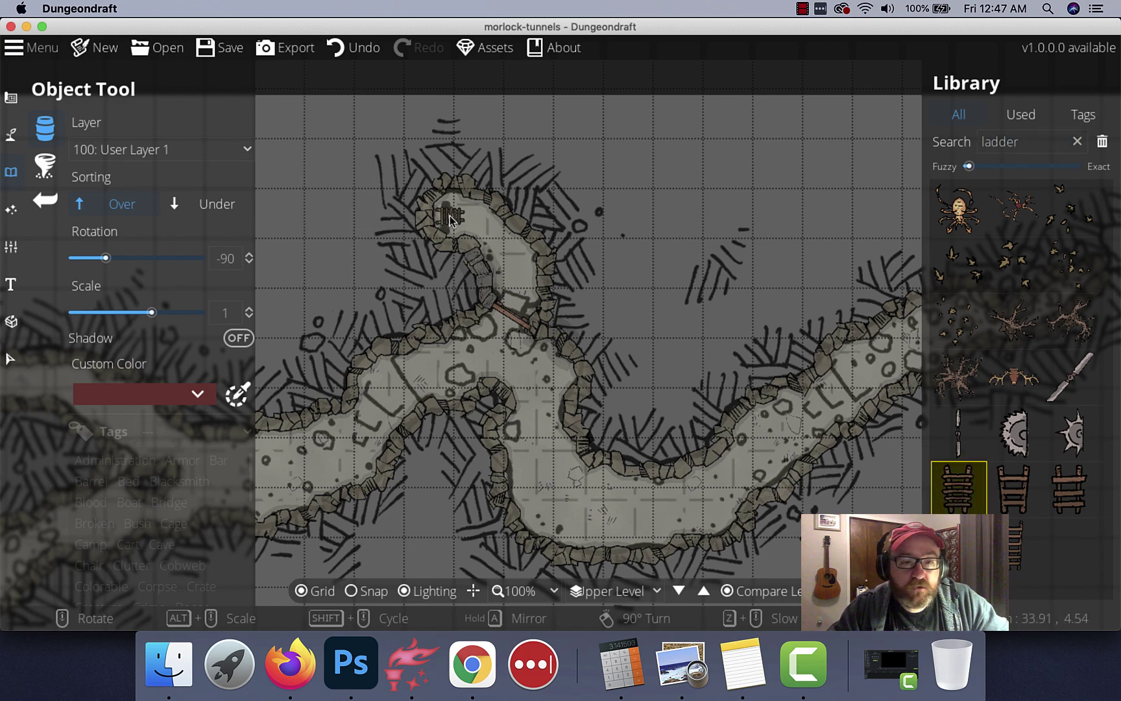
scroll(447, 216, up, 2)
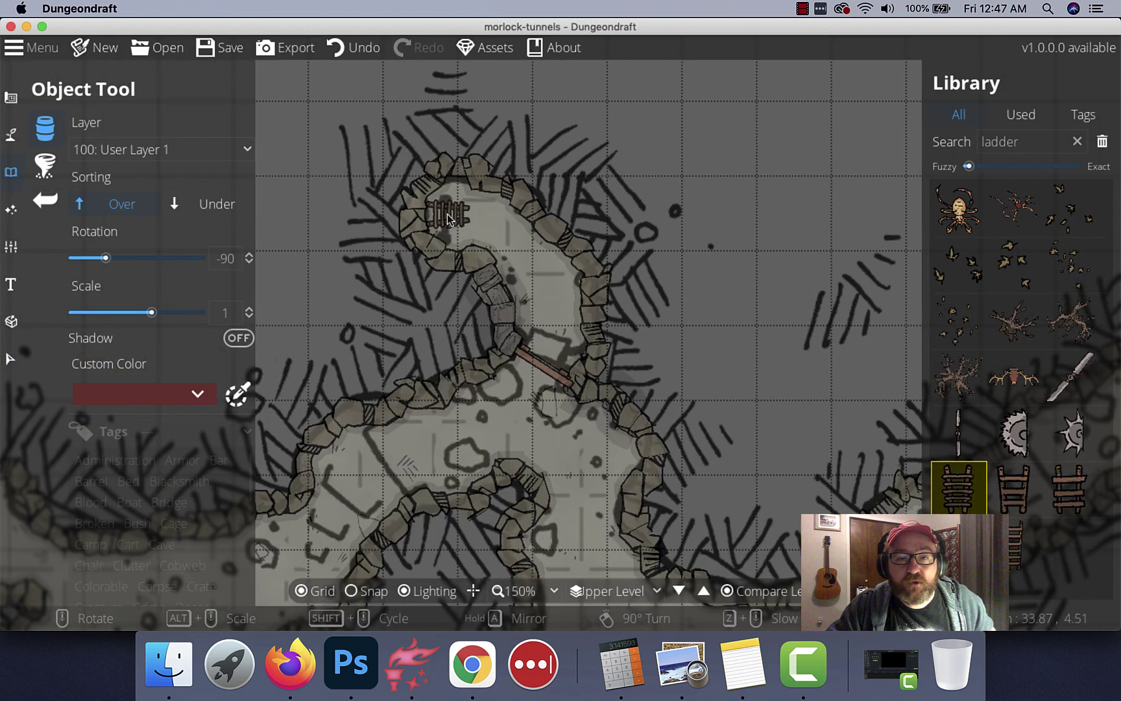
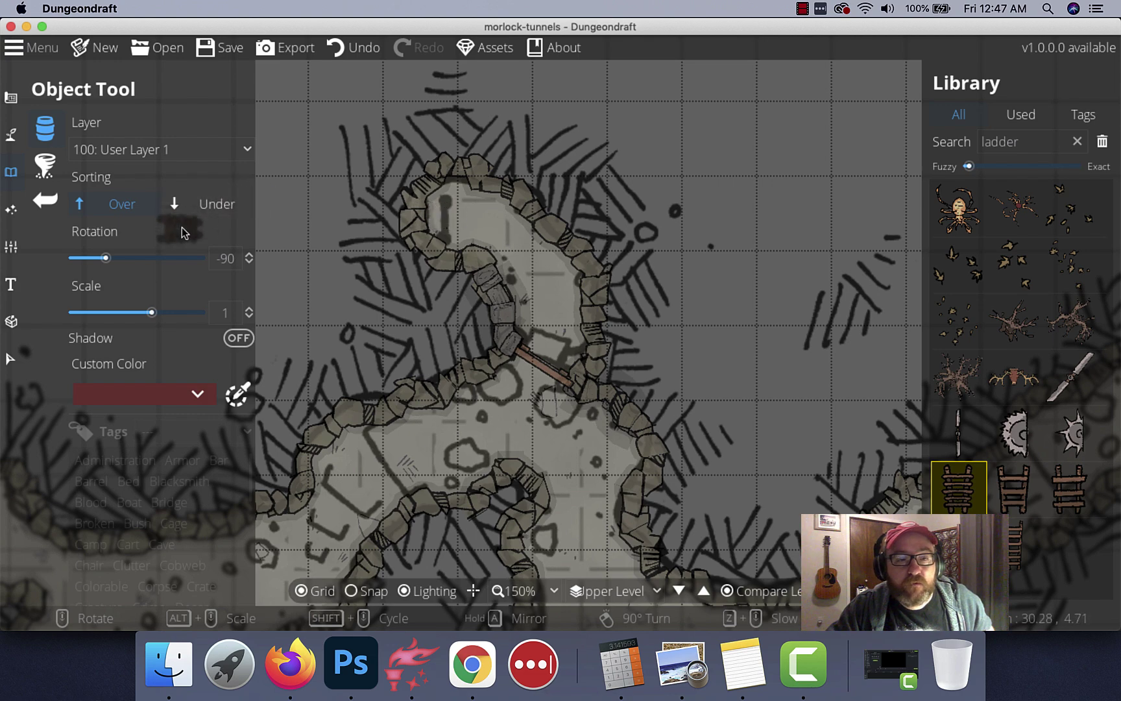
Set the object layer to 700: Above Walls and place the ladder over the northern side passage's west wall at the marked spot
click(197, 154)
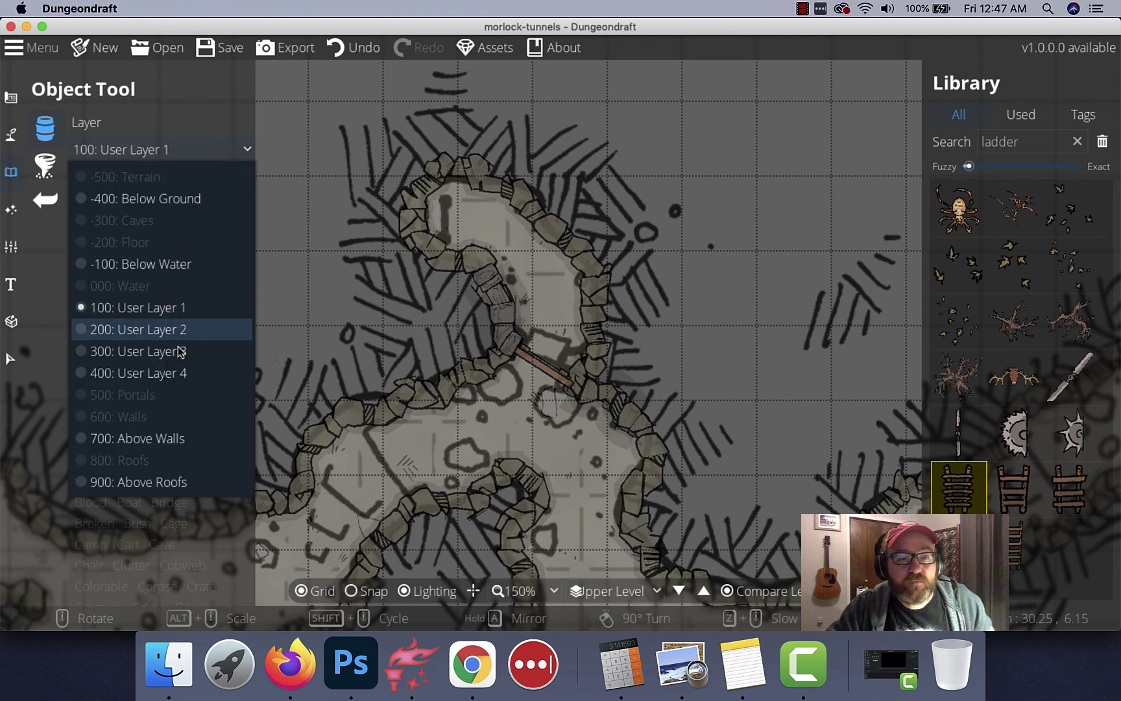
click(154, 441)
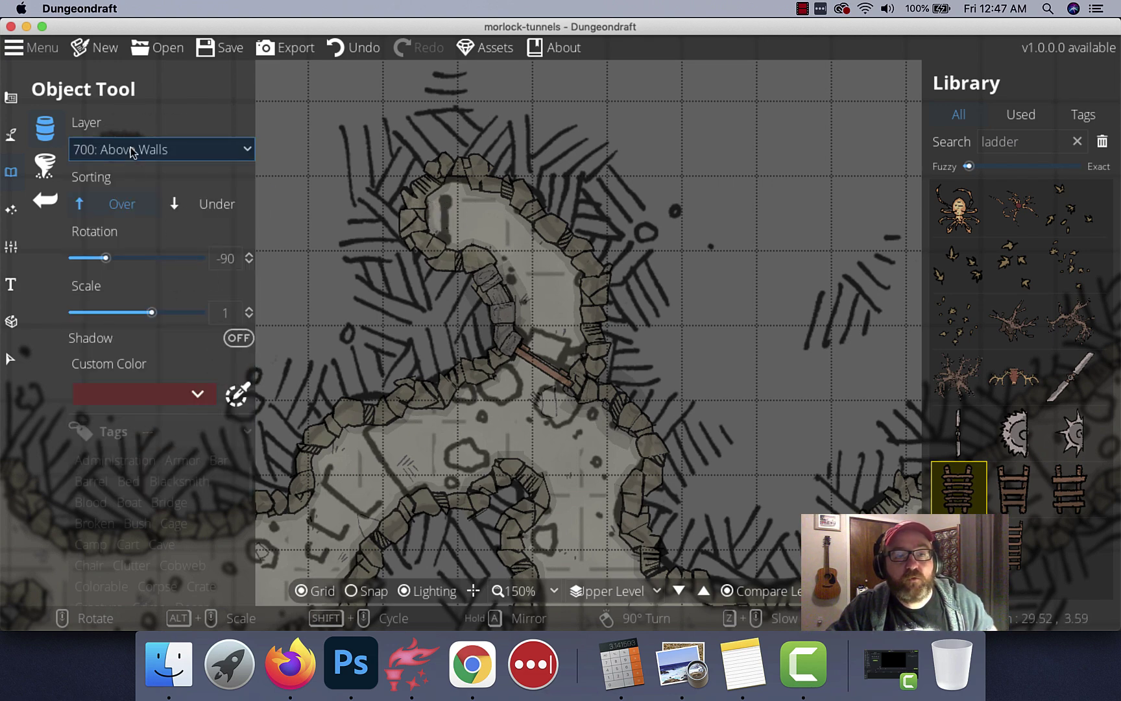
click(232, 156)
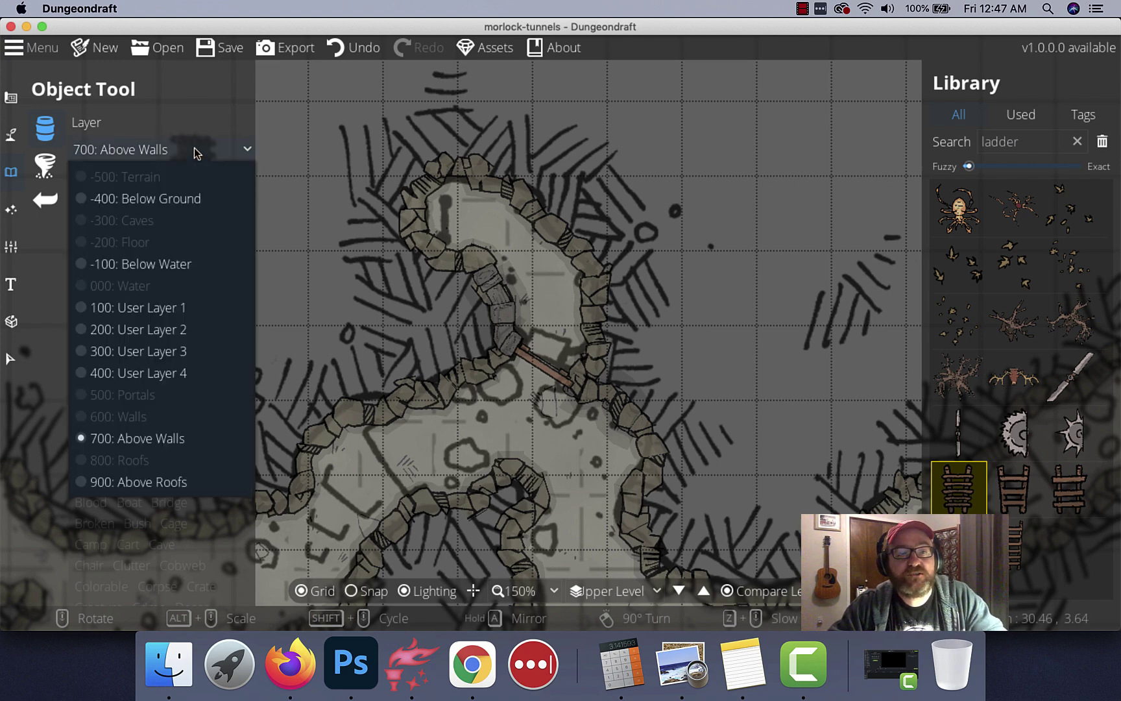
click(161, 306)
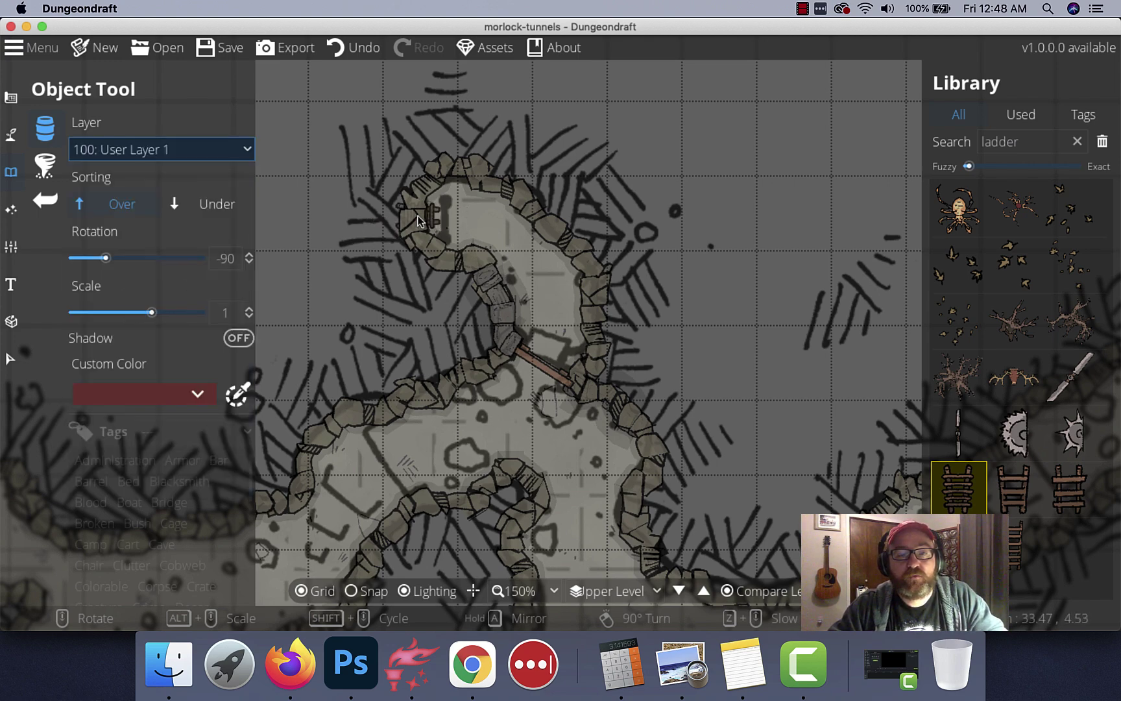
click(106, 152)
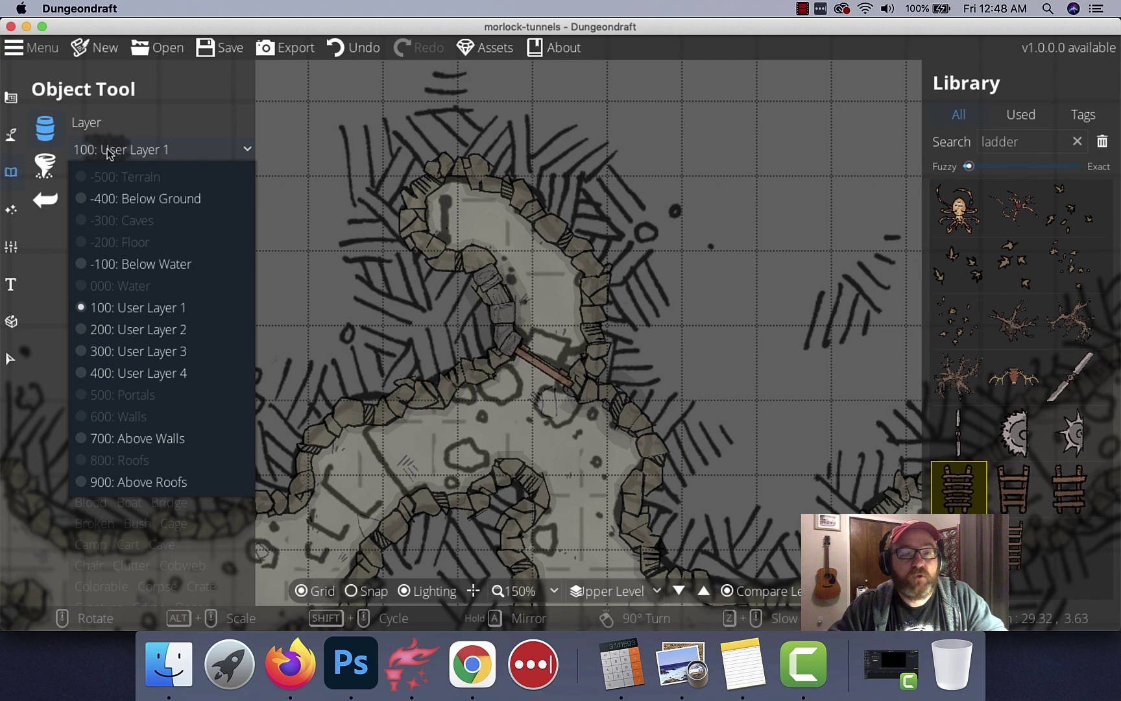
click(146, 440)
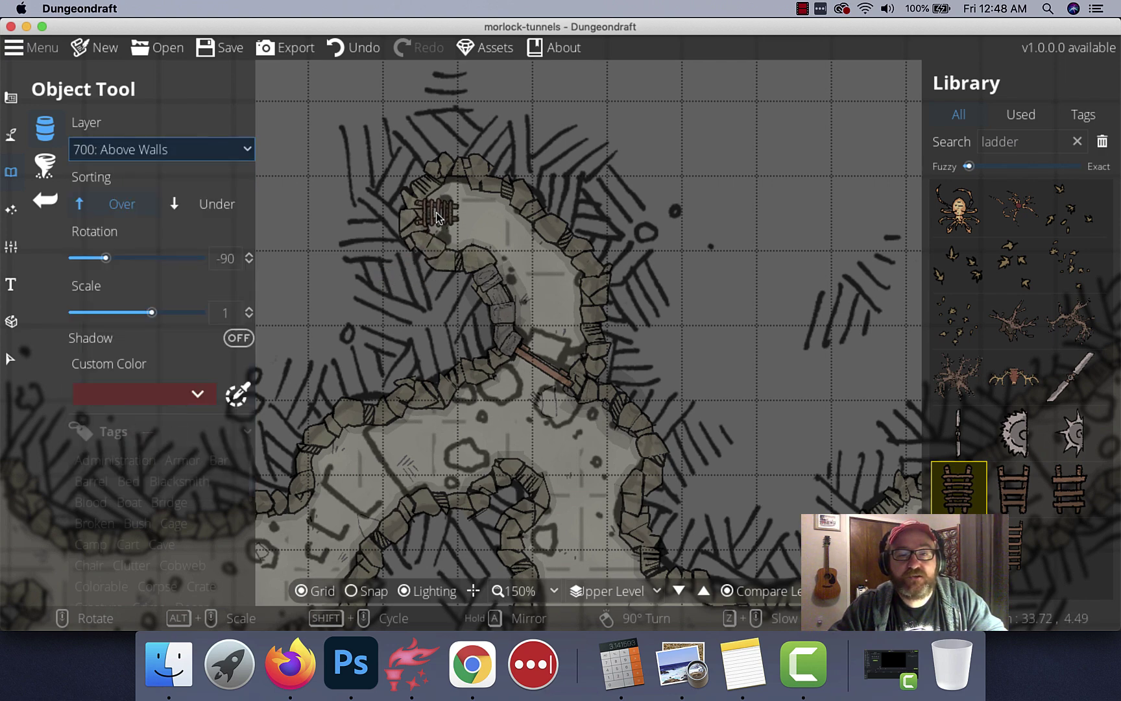
click(436, 217)
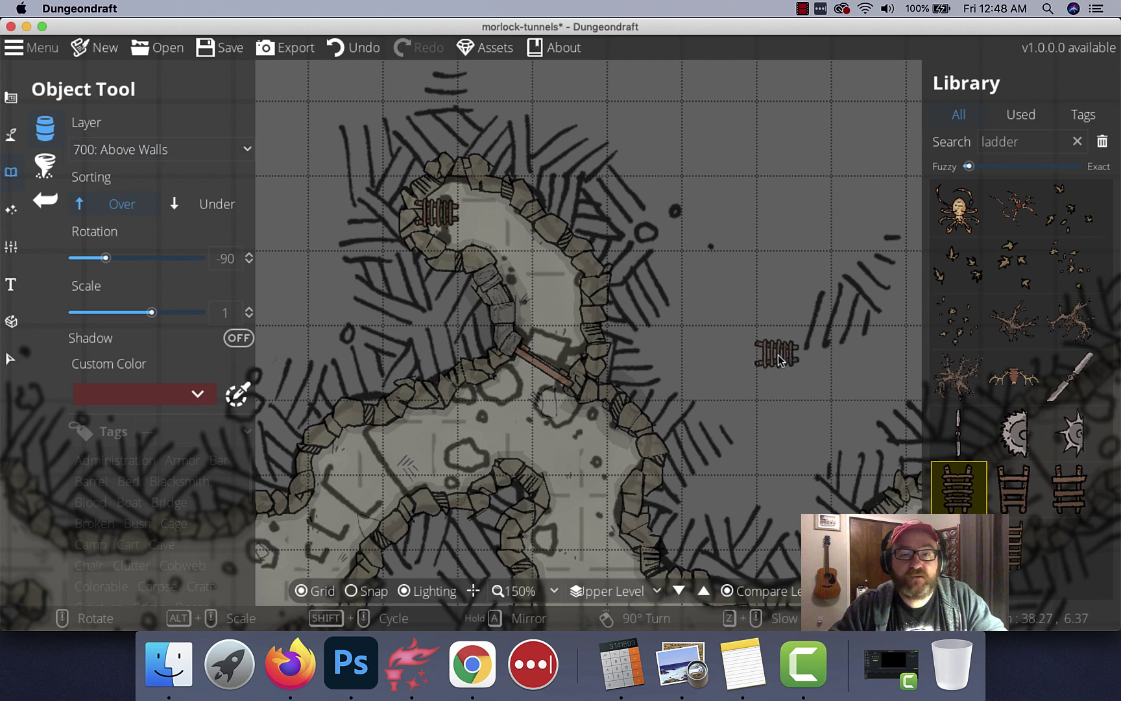
Pick the stone stairs from the already used objects and rotate them to 30 degrees over the eastern tunnel's marked steps
scroll(706, 431, down, 2)
scroll(705, 431, right, 2)
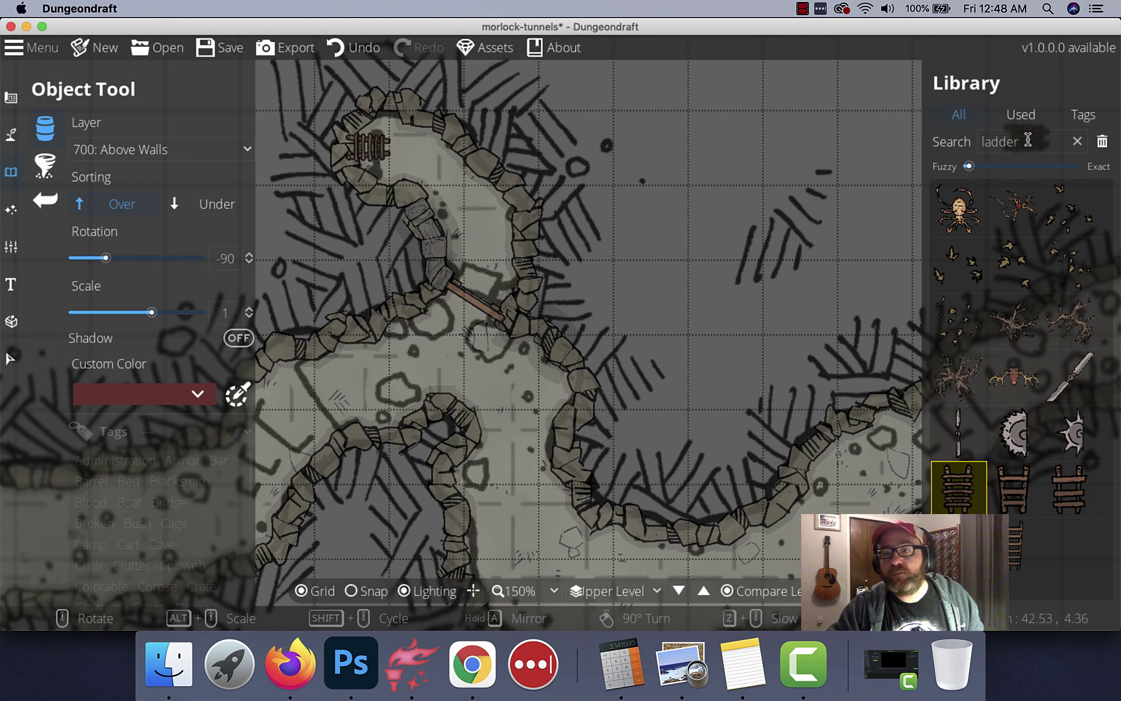
drag(1023, 139, 958, 138)
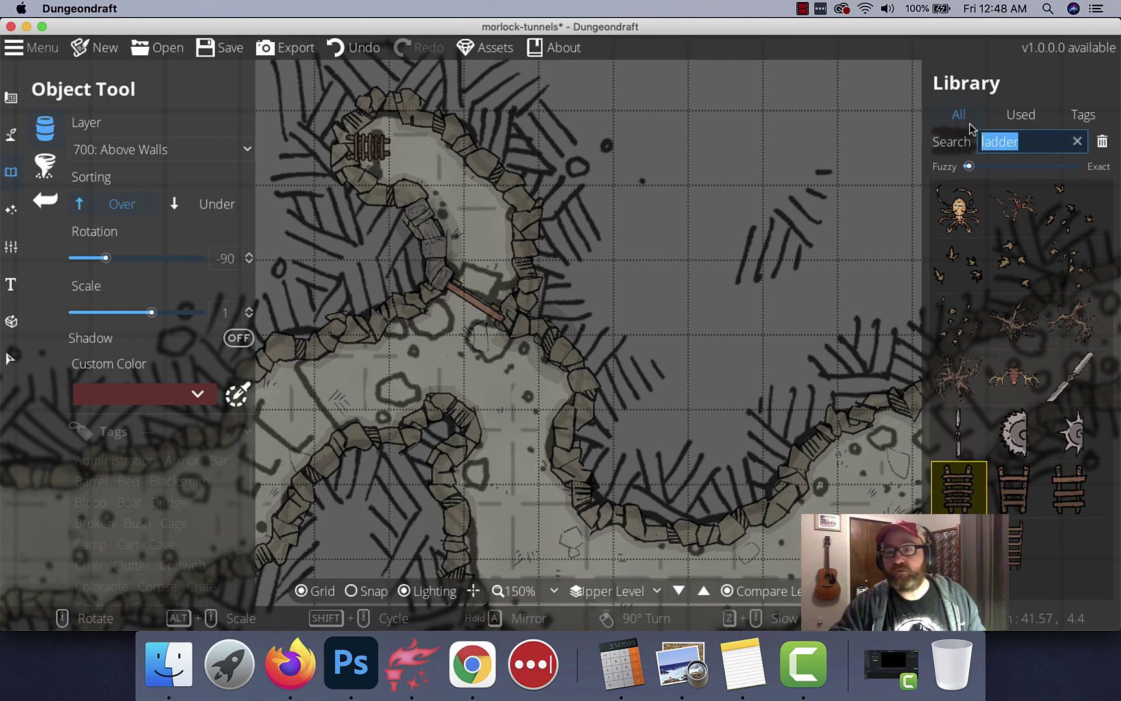
click(1021, 114)
click(958, 159)
drag(701, 400, 432, 297)
right_click(643, 319)
right_click(644, 319)
right_click(668, 319)
right_click(676, 319)
right_click(677, 319)
scroll(677, 317, down, 3)
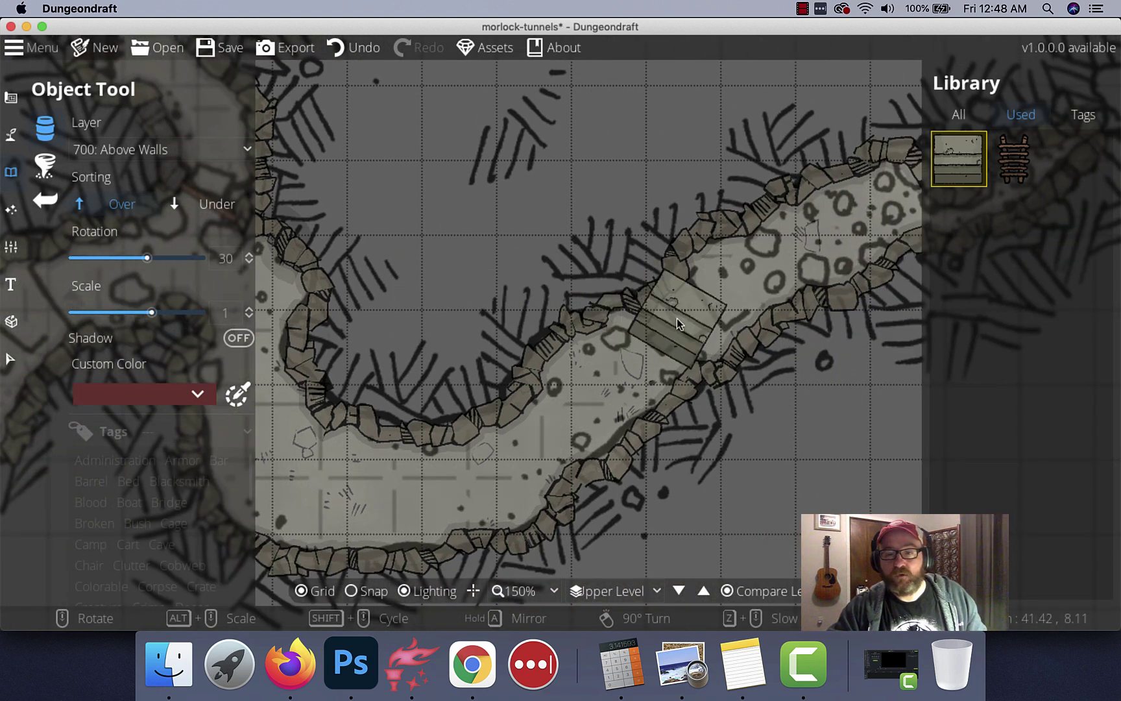
Place the stone stairs on 100: User Layer 1 over the eastern tunnel's marked steps, rotated 45 degrees and scaled to 1.3
click(119, 149)
click(138, 310)
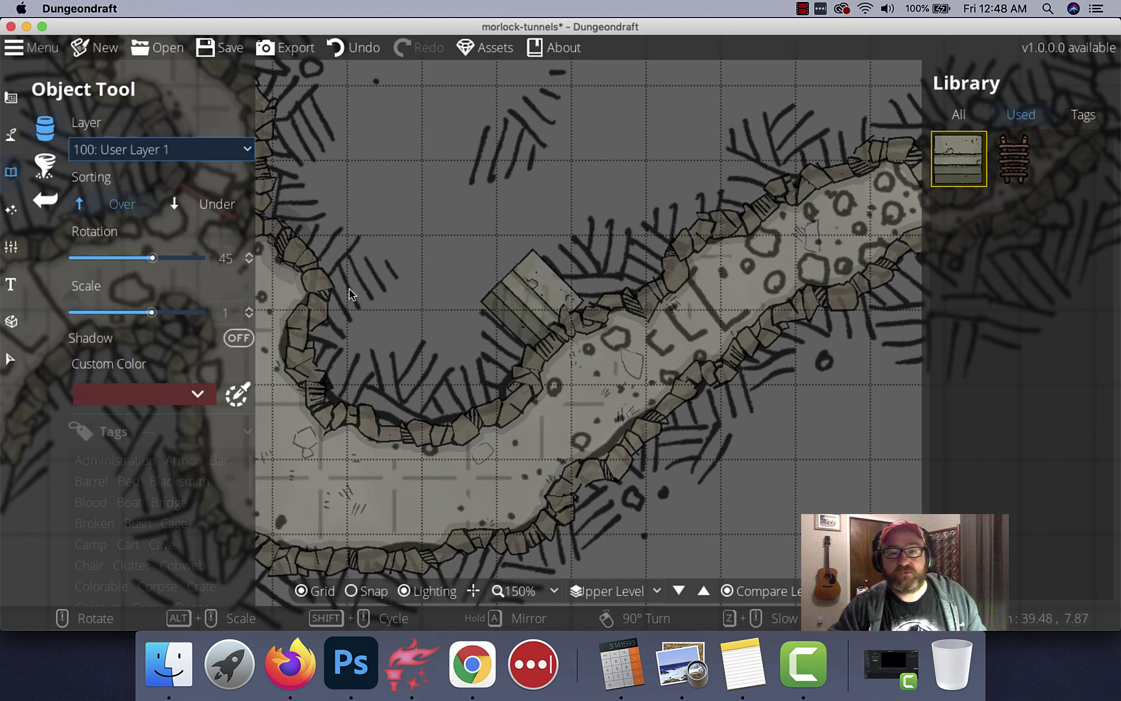
scroll(689, 317, down, 1)
scroll(697, 310, up, 1)
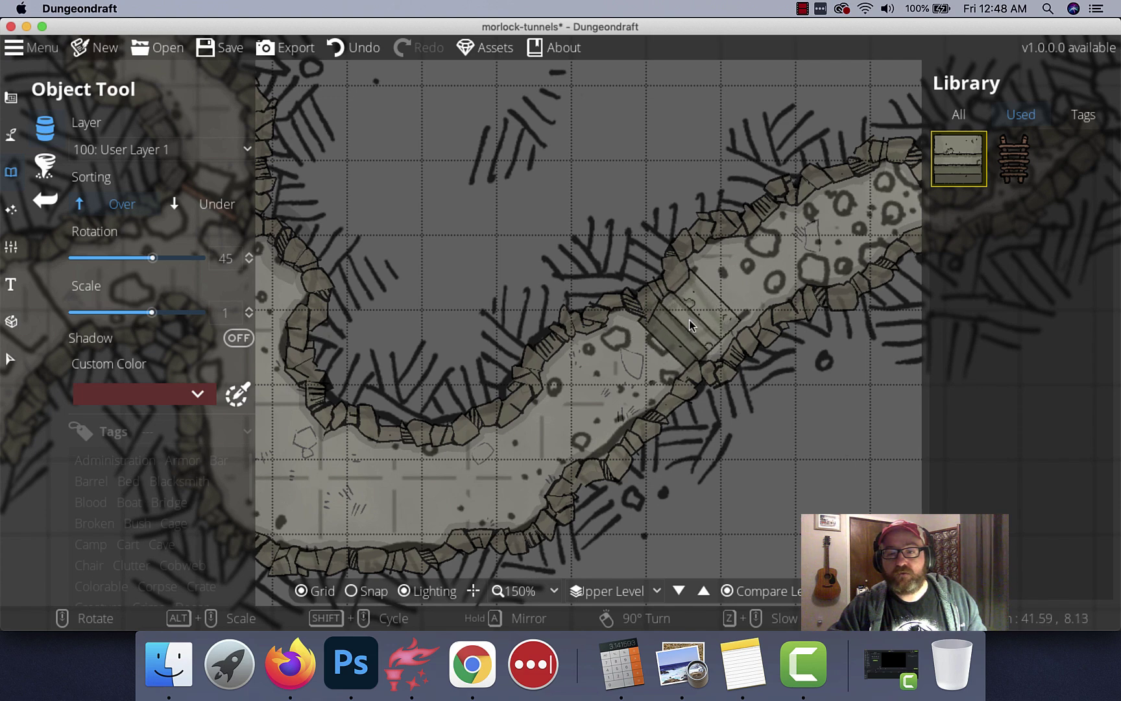
alt+scroll(689, 320, up, 2)
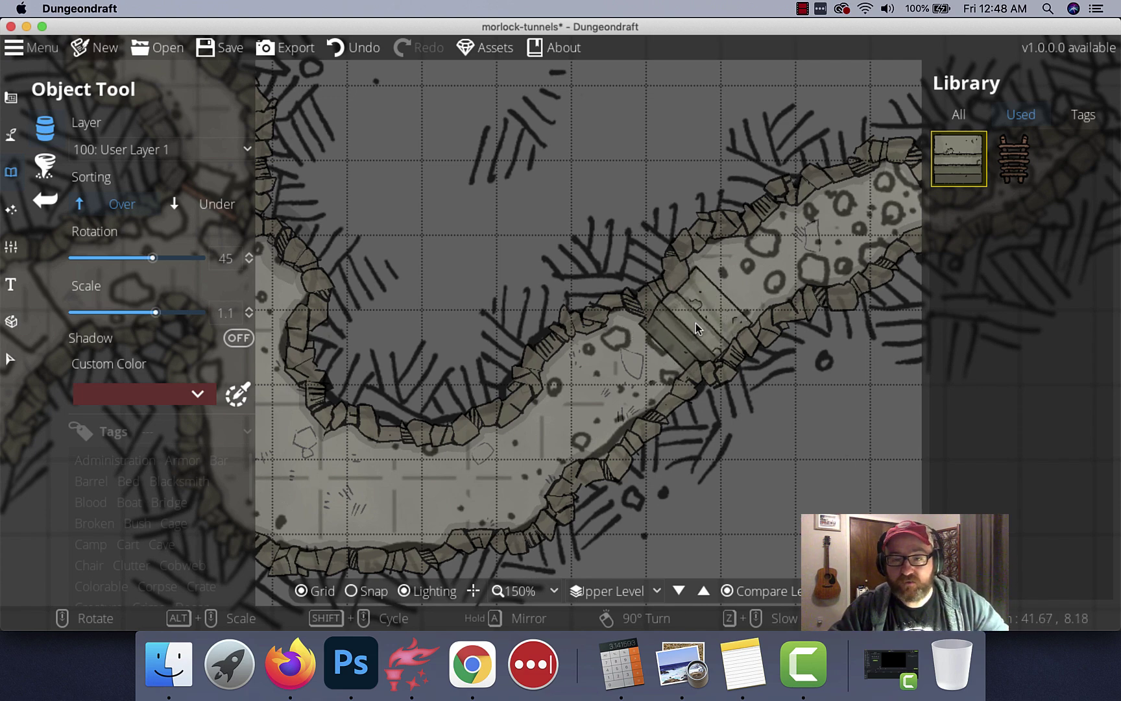
alt+scroll(695, 321, up, 1)
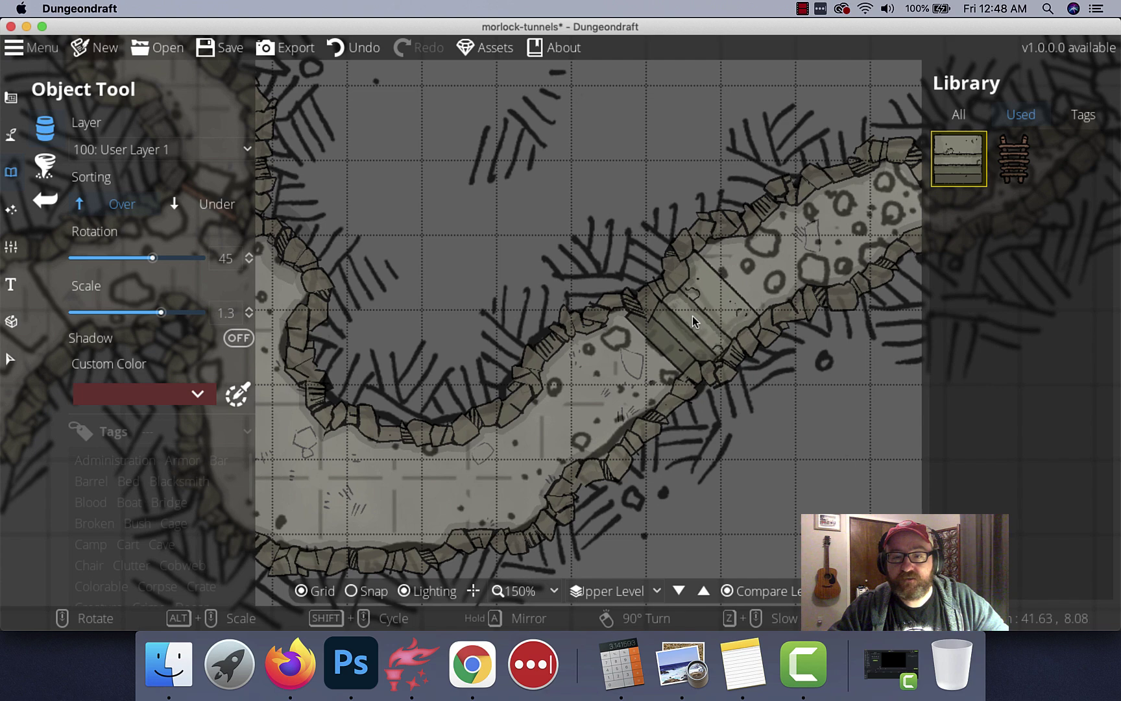
click(691, 316)
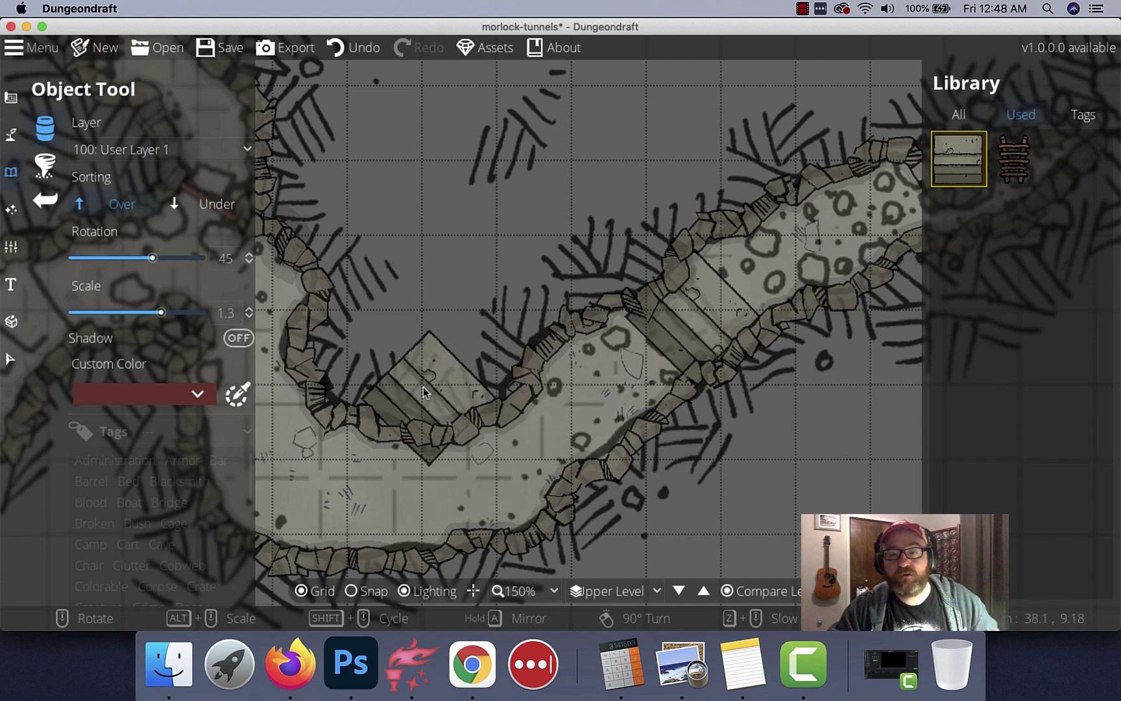
Place the stone stairs across the passage just west of the northern door junction, rotated 60 degrees and scaled to 1.4
drag(428, 398, 919, 324)
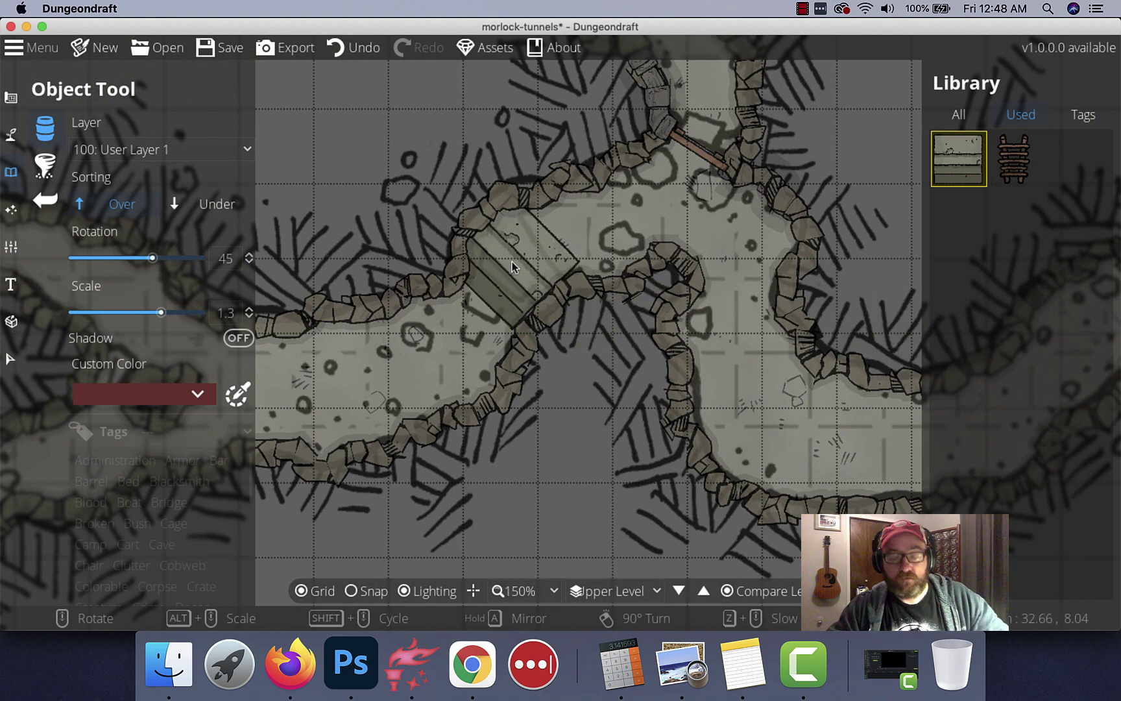
alt+scroll(511, 262, down, 1)
scroll(511, 262, up, 1)
scroll(512, 262, down, 1)
alt+scroll(511, 262, up, 1)
scroll(511, 262, up, 1)
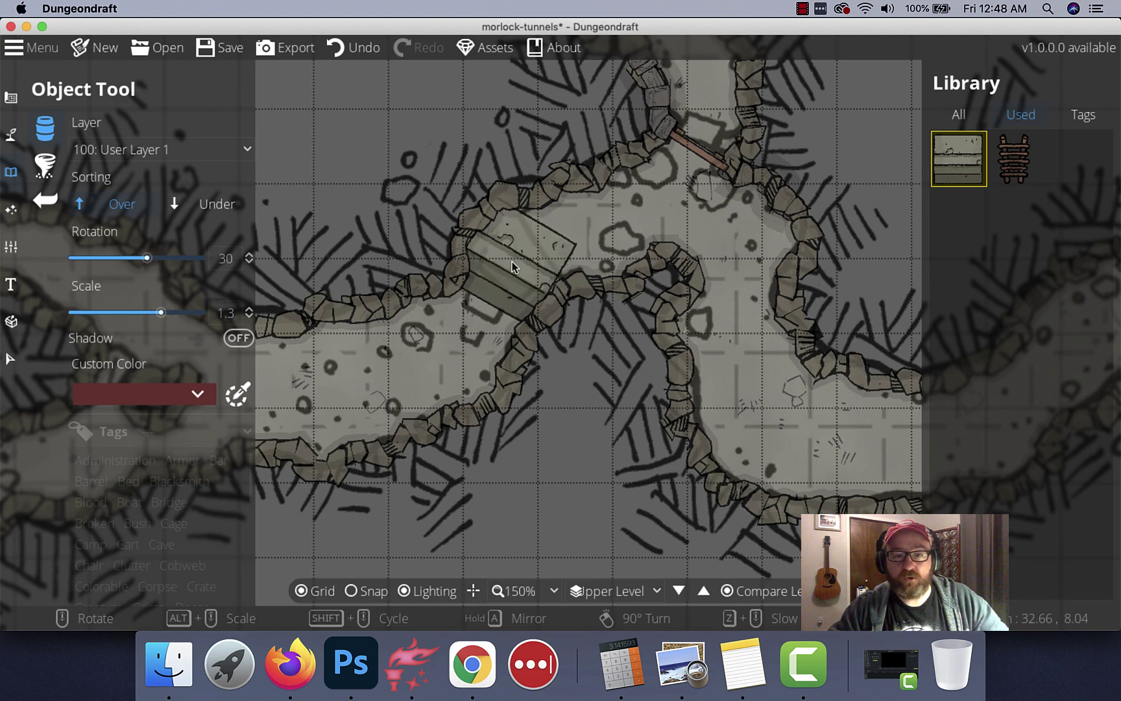
scroll(511, 263, down, 1)
alt+scroll(505, 280, up, 1)
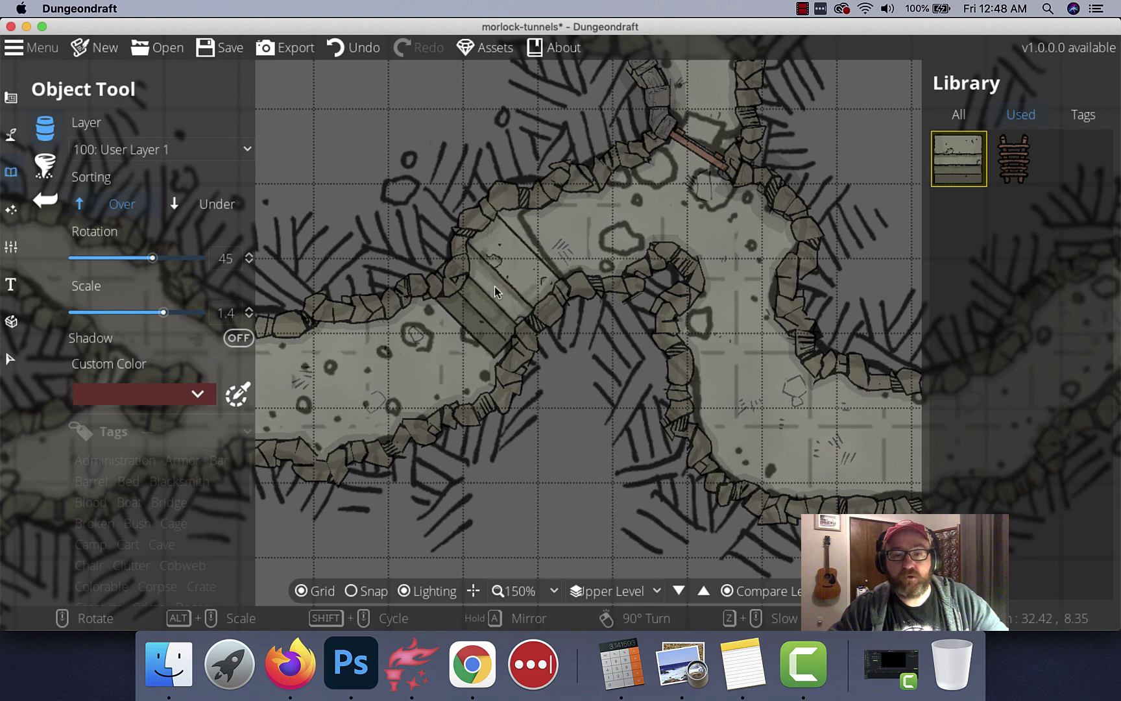
alt+scroll(494, 286, down, 1)
scroll(495, 285, up, 1)
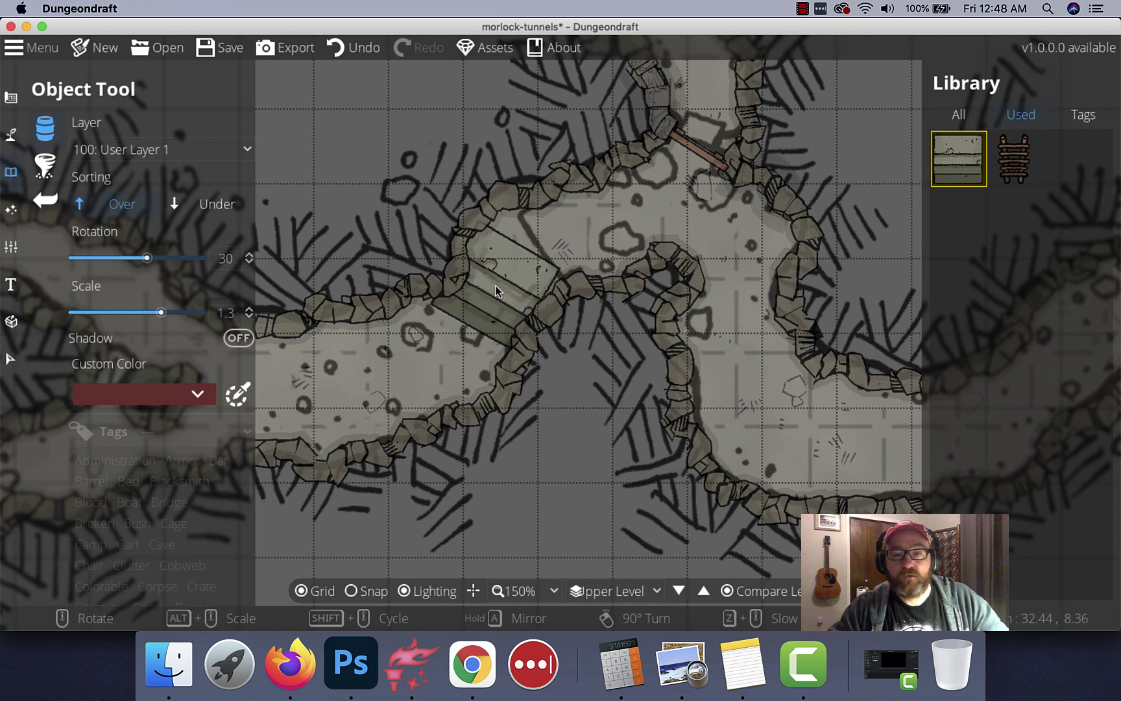
scroll(497, 280, down, 2)
scroll(519, 267, down, 1)
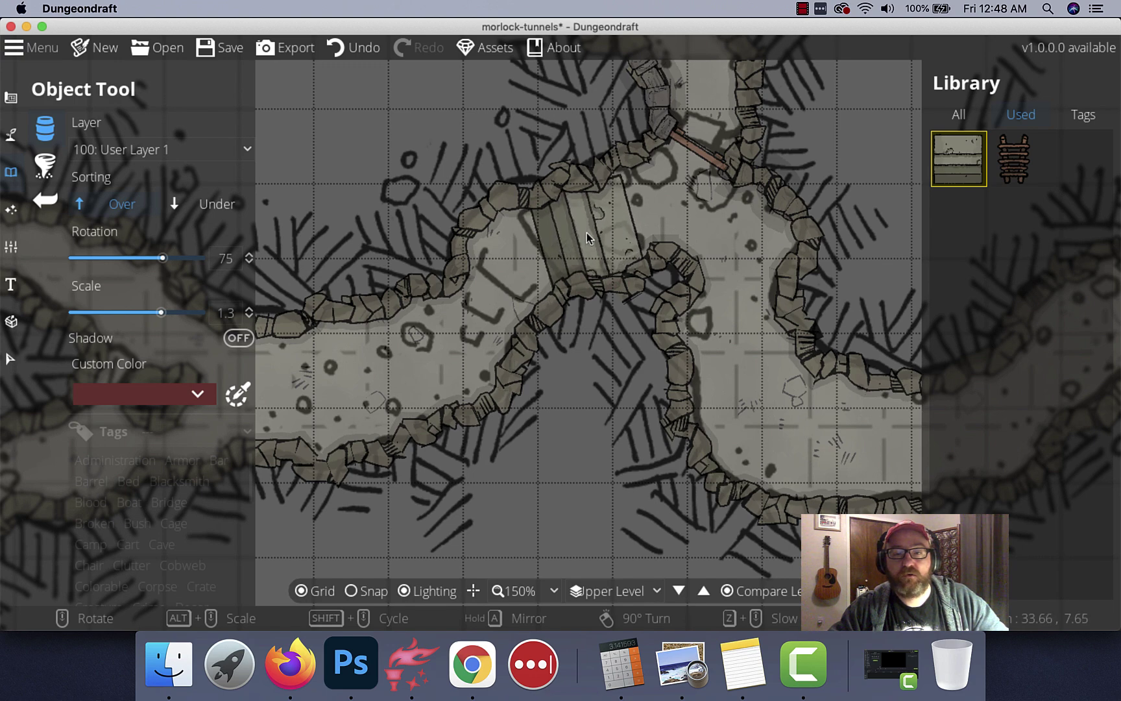
scroll(587, 233, up, 1)
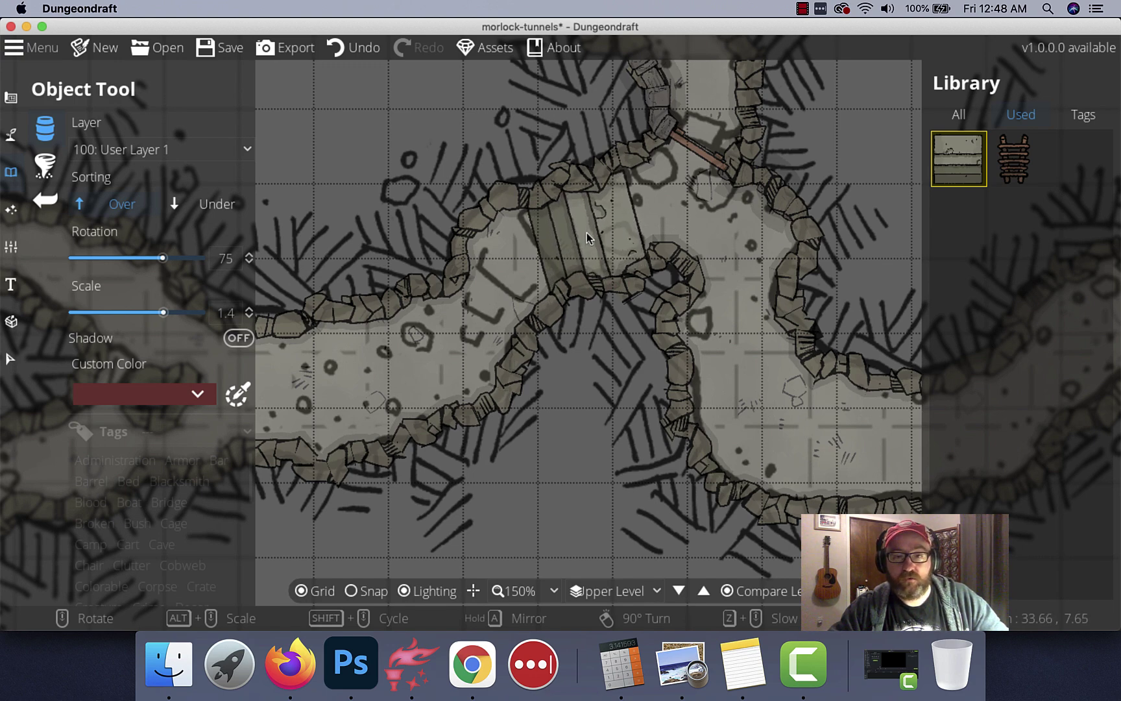
scroll(587, 232, up, 1)
Place the stone stairs across the narrow bend of the northwestern tunnel, rotated 15 degrees and scaled to 1.1
drag(390, 334, 768, 224)
scroll(767, 224, down, 3)
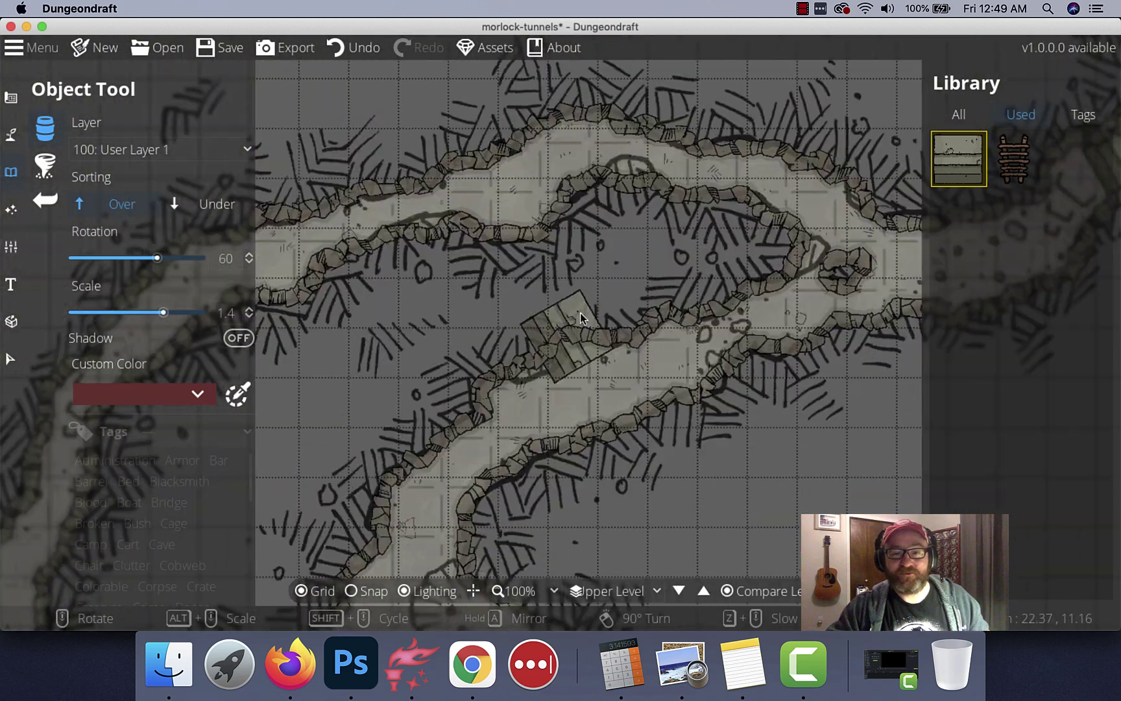
drag(580, 312, 481, 376)
scroll(481, 376, down, 1)
scroll(482, 376, down, 2)
scroll(480, 373, down, 1)
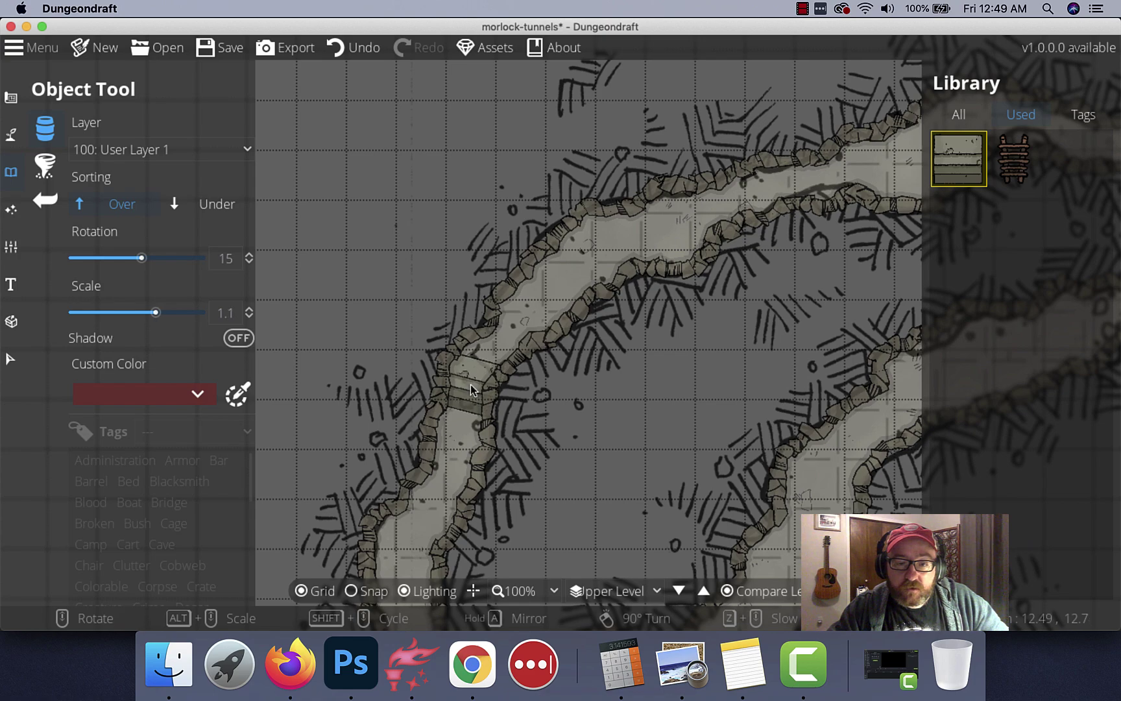
click(470, 384)
Examine the western and southern tunnels down to the map's lower edge for further marked features
drag(657, 468, 391, 142)
drag(555, 416, 666, 173)
drag(474, 321, 513, 262)
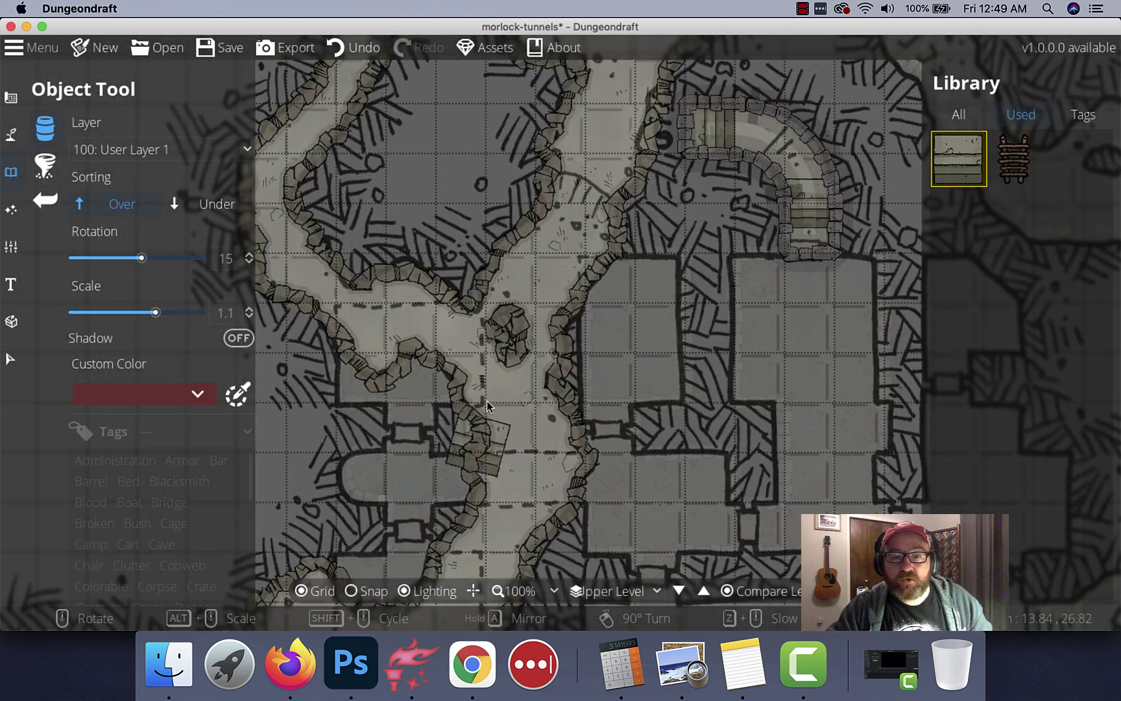
drag(487, 400, 542, 168)
drag(395, 422, 571, 146)
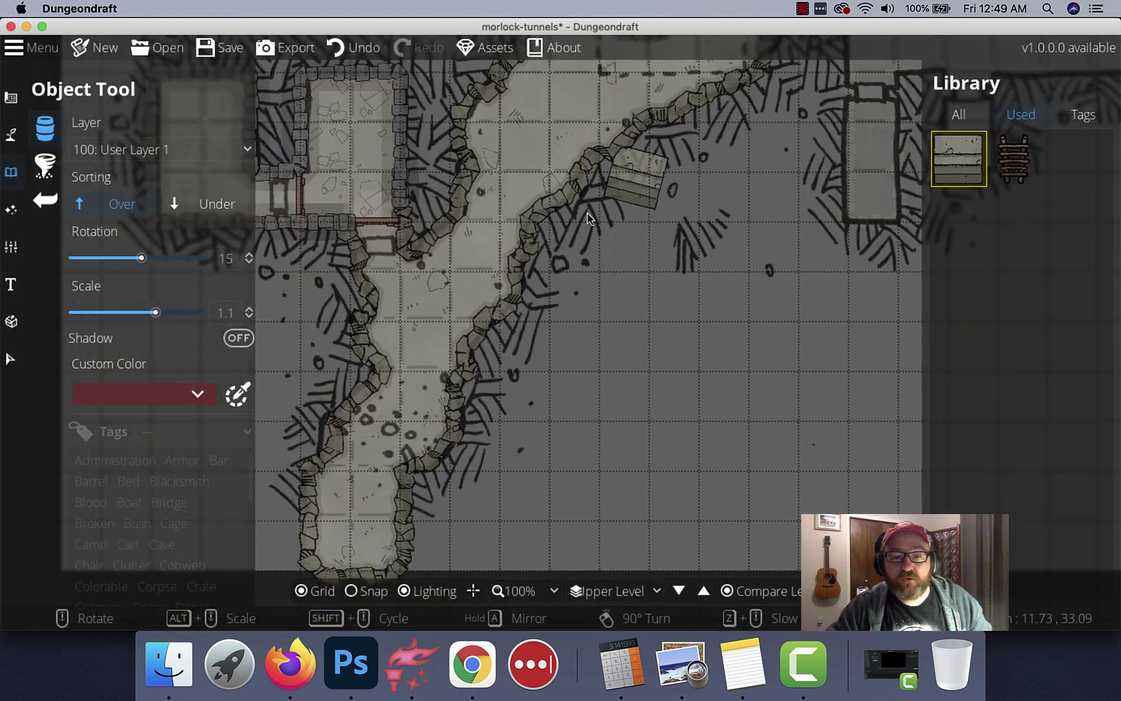
drag(375, 566, 397, 445)
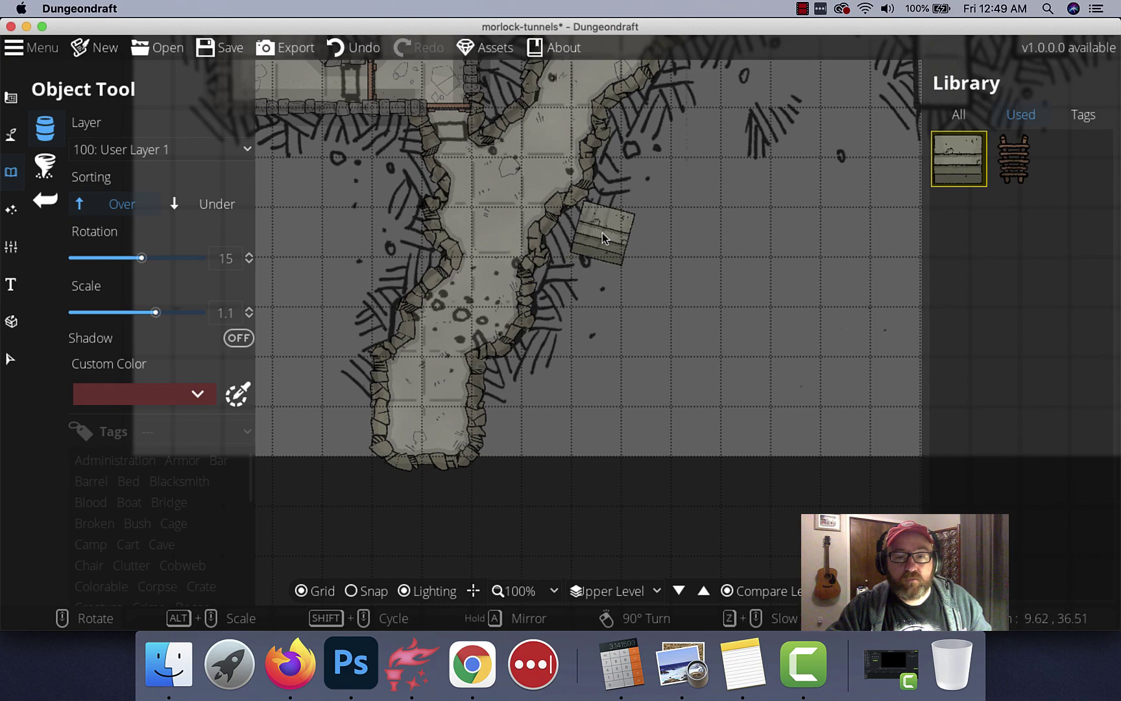
mouse_move(730, 140)
mouse_down()
mouse_move(577, 306)
mouse_move(373, 388)
mouse_up()
scroll(435, 380, up, 10)
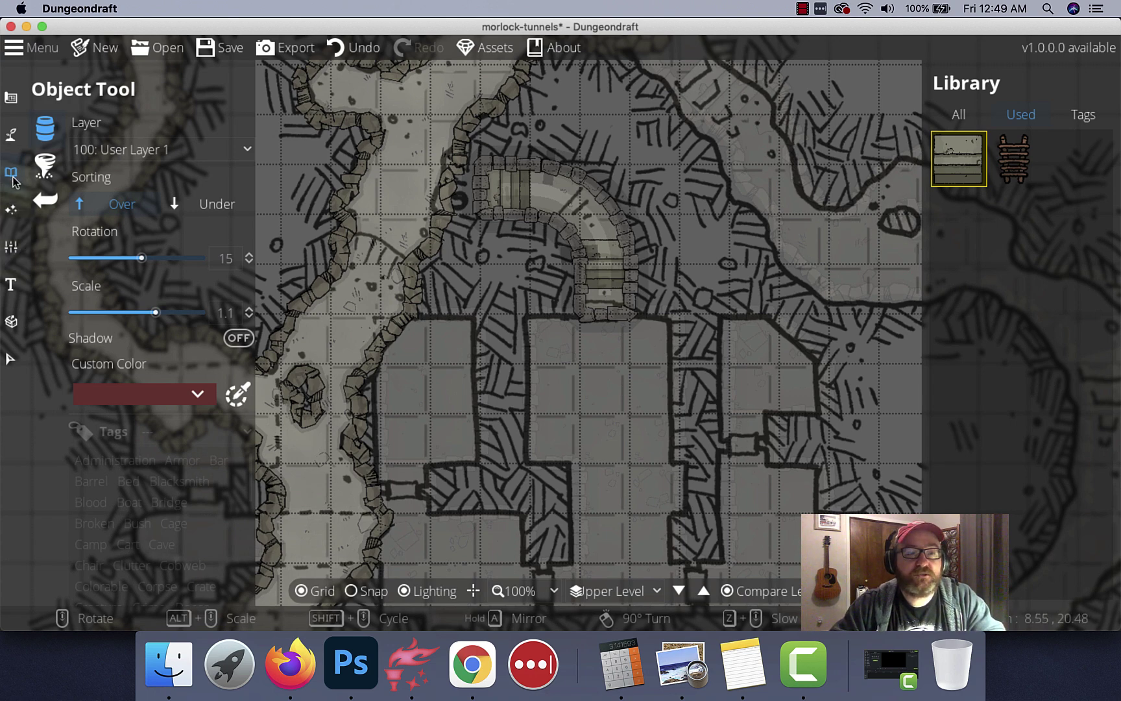
Draw the rocky ledge path on 100: User Layer 1 across the main tunnel's marked ledge and the small side cave's mouth
click(13, 135)
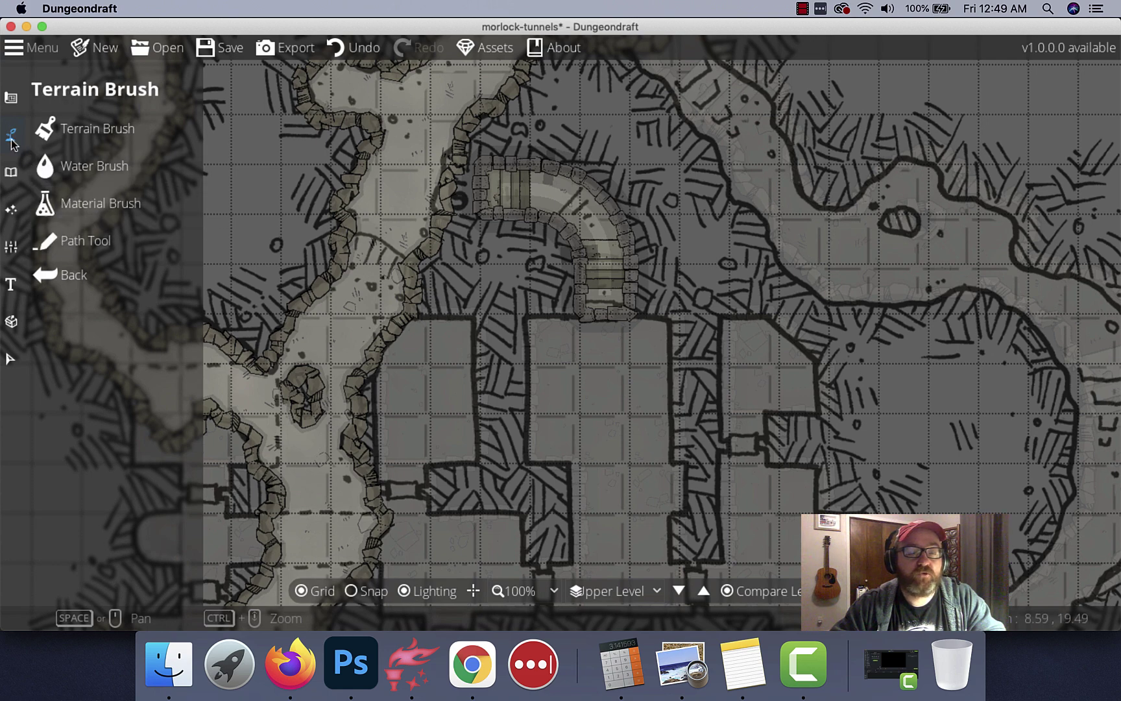
click(79, 247)
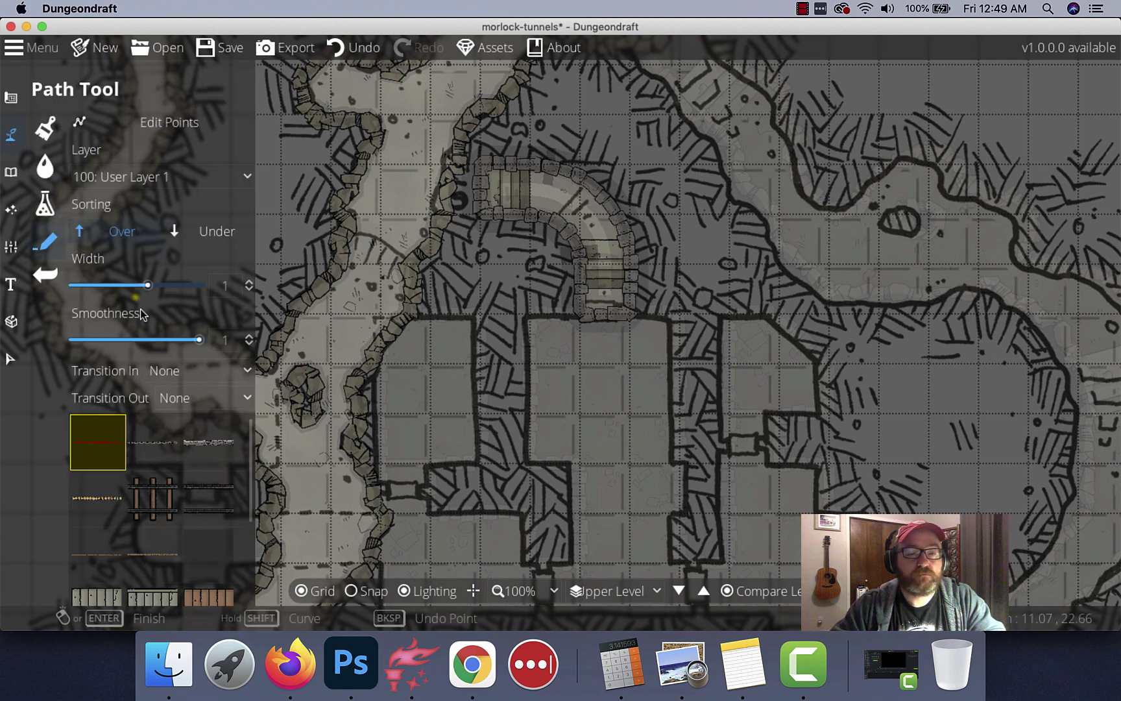
scroll(165, 443, down, 1)
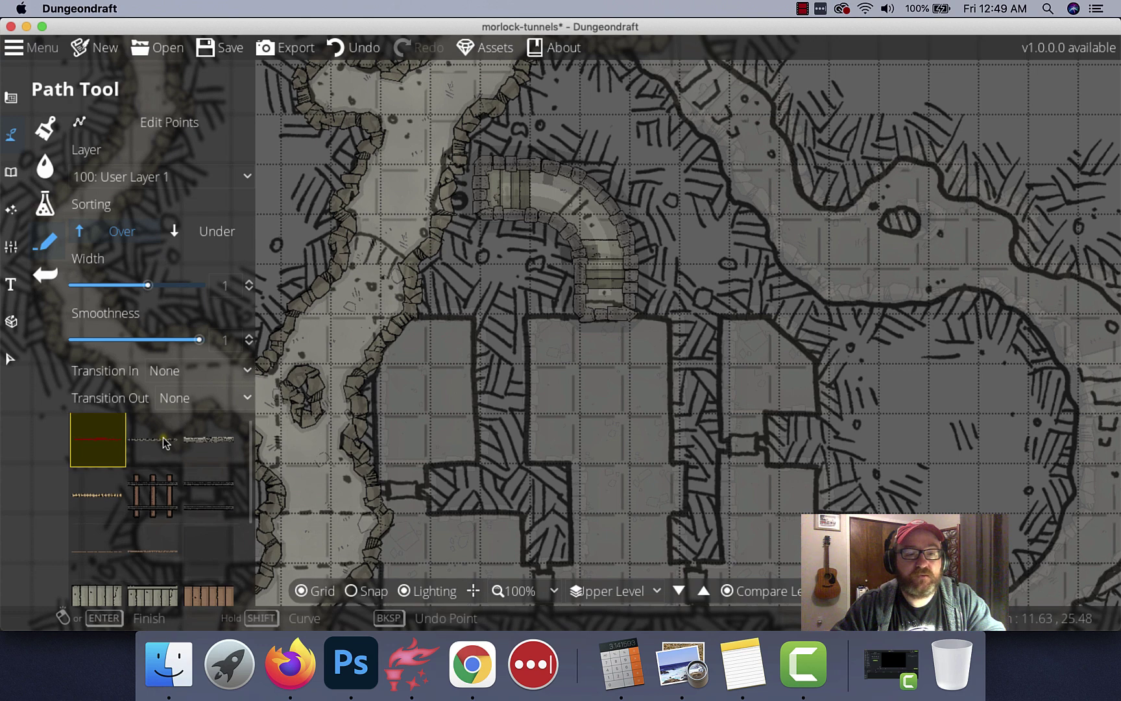
click(205, 446)
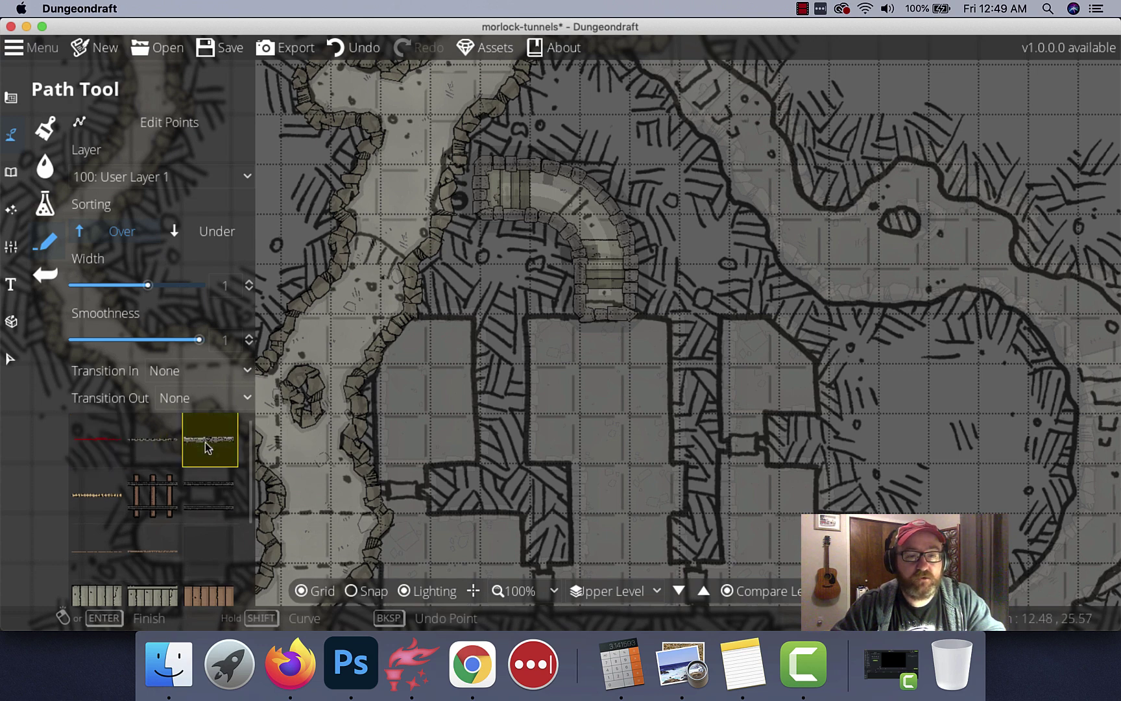
click(337, 238)
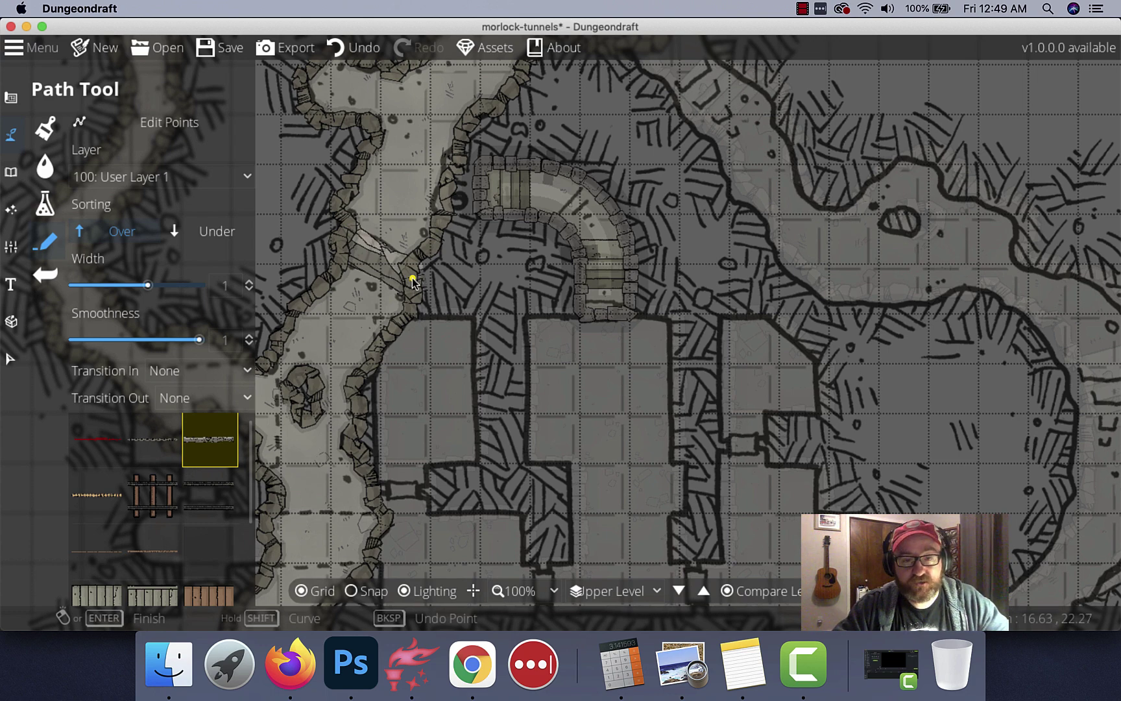
drag(425, 114, 425, 504)
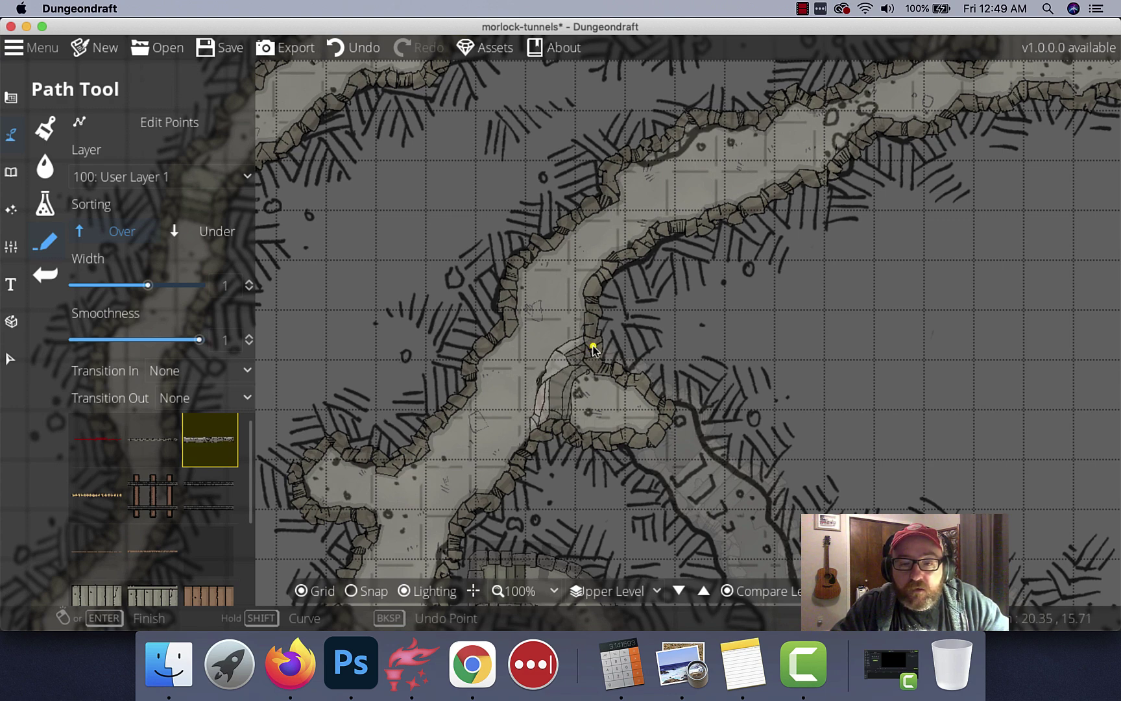
Save the morlock-tunnels map after checking the northern and eastern tunnels, and view the whole level
scroll(595, 251, right, 10)
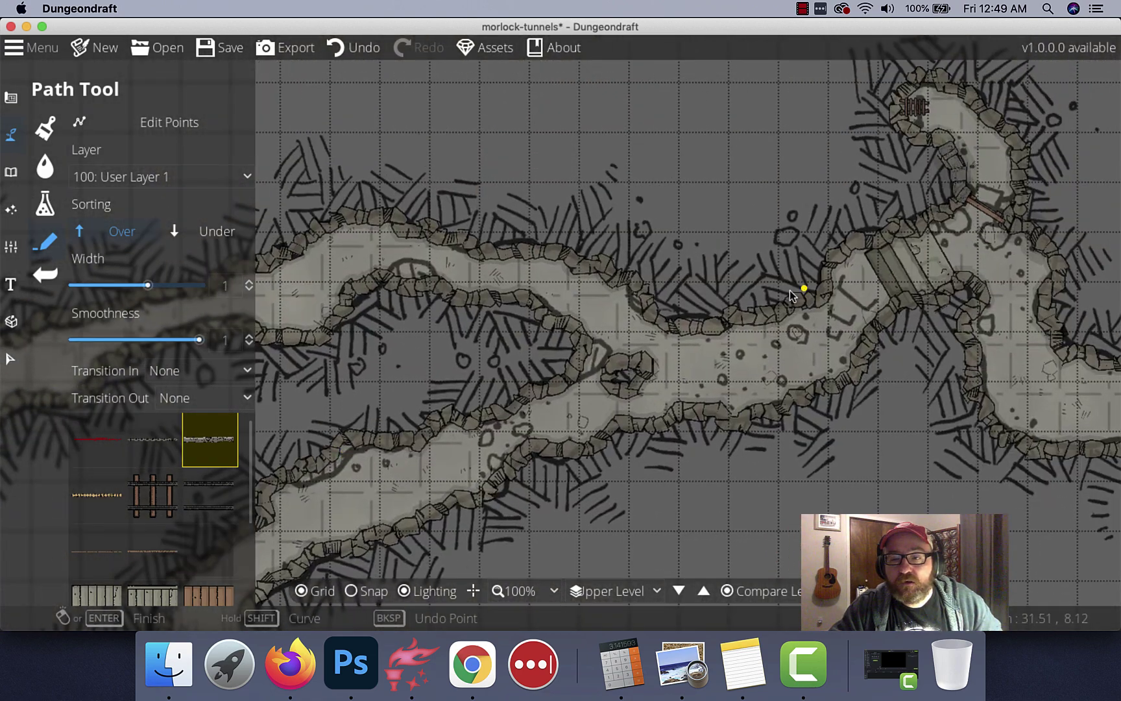
scroll(804, 292, down, 5)
scroll(489, 228, up, 5)
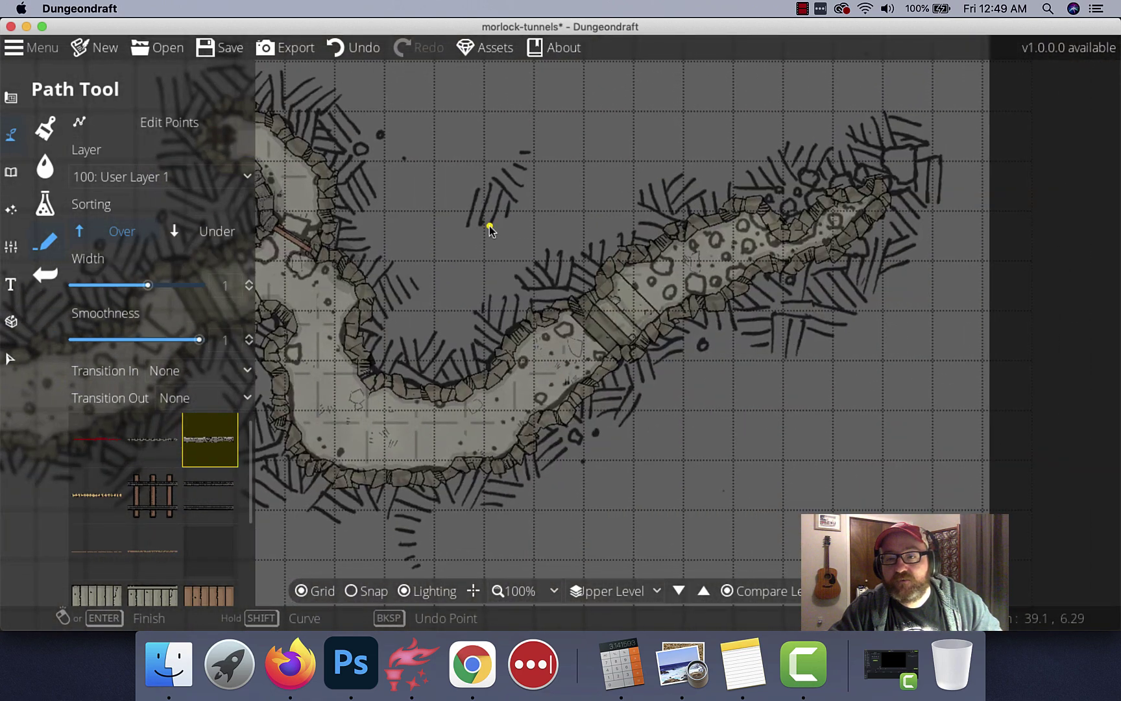
drag(489, 228, 666, 175)
key(super+s)
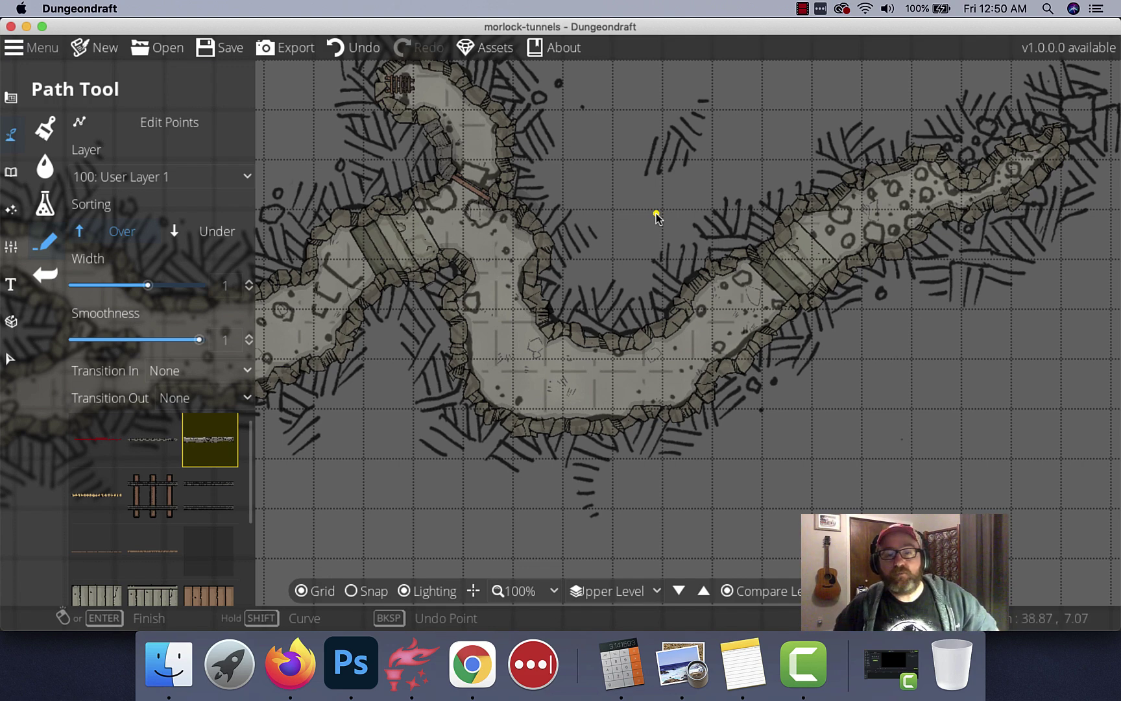
scroll(656, 214, down, 8)
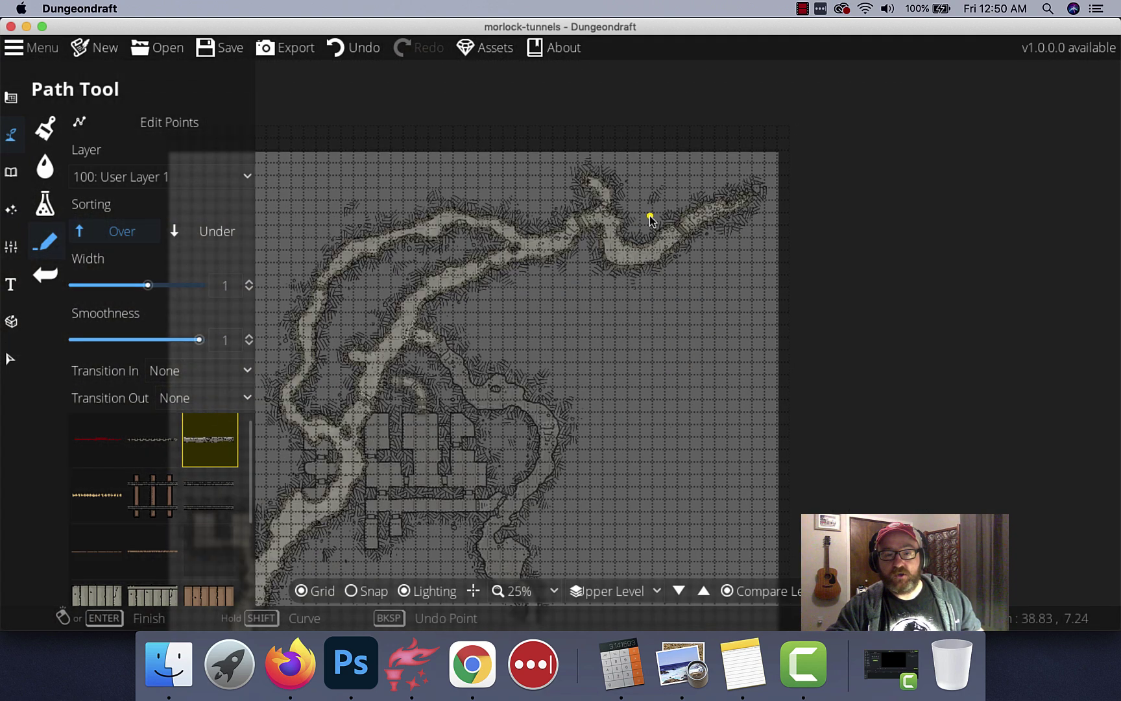
scroll(660, 272, up, 2)
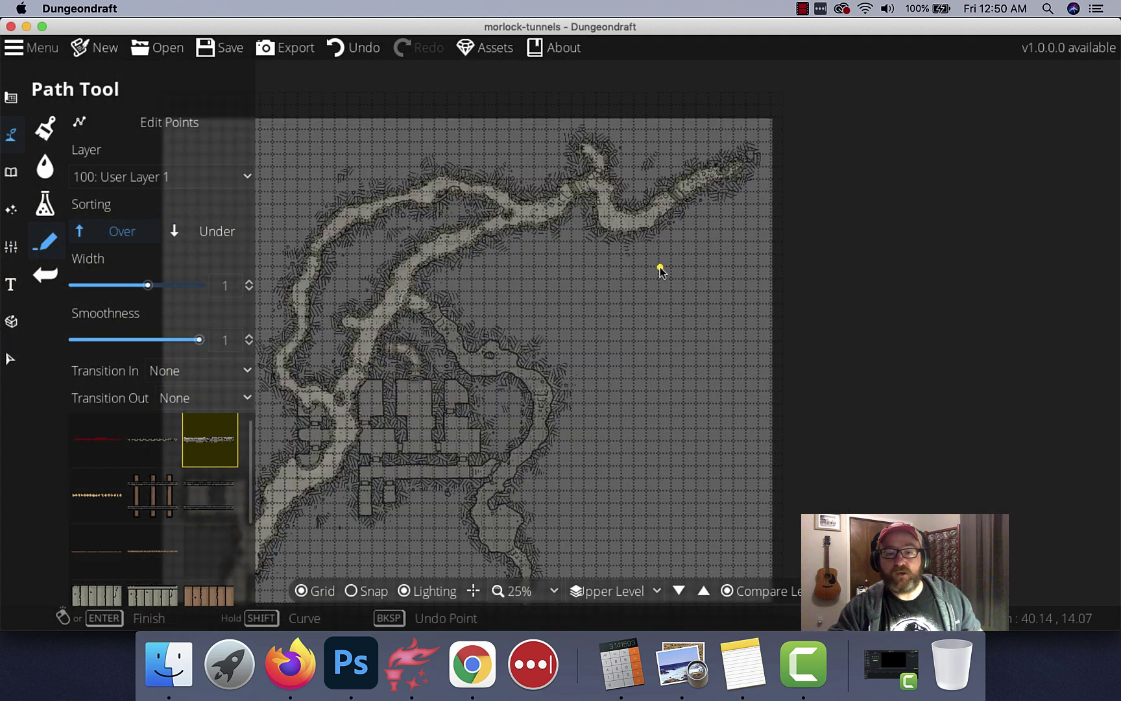